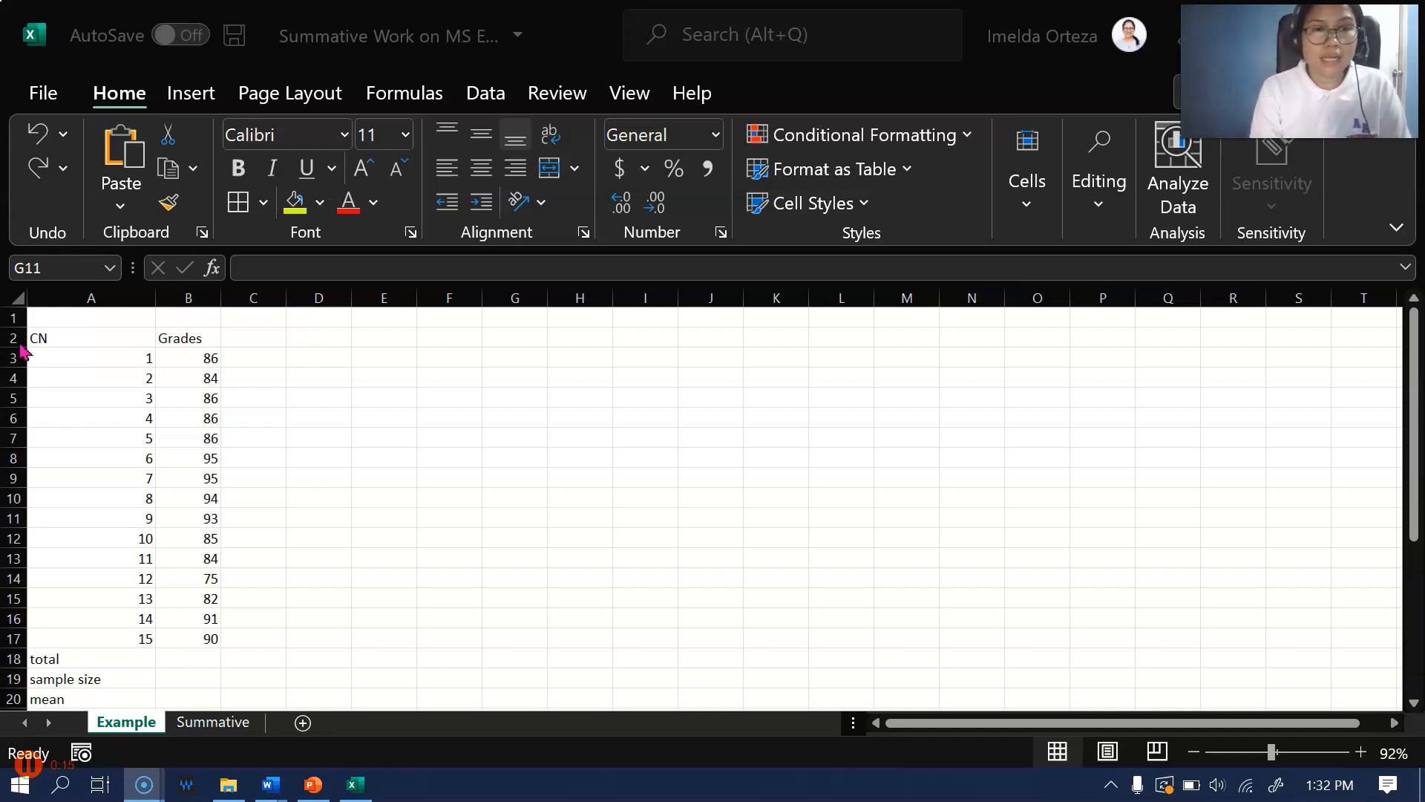
# Apply All Borders to the grades table and its statistics rows, cells A2:B30
pyautogui.scroll(-1, 282, 490)
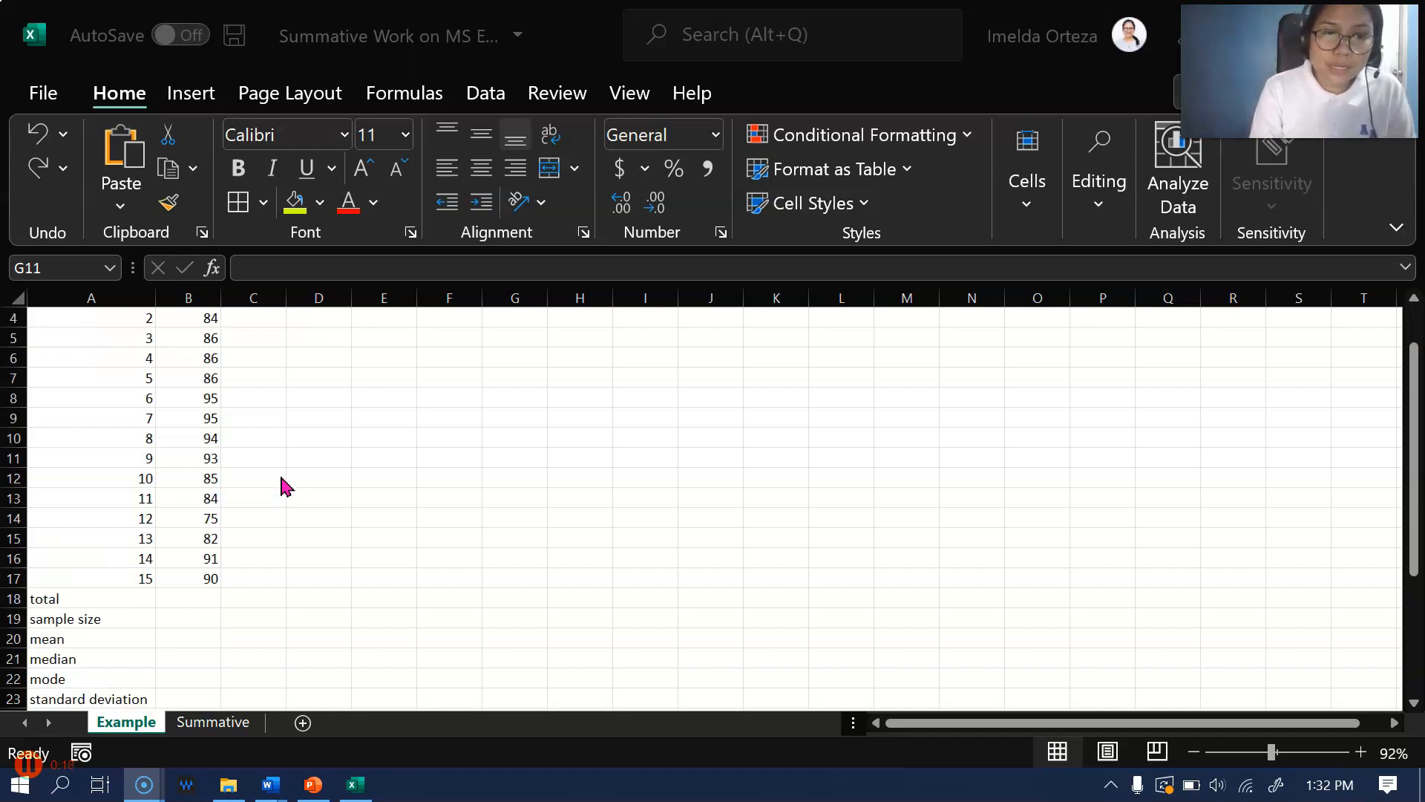
pyautogui.scroll(1, 283, 487)
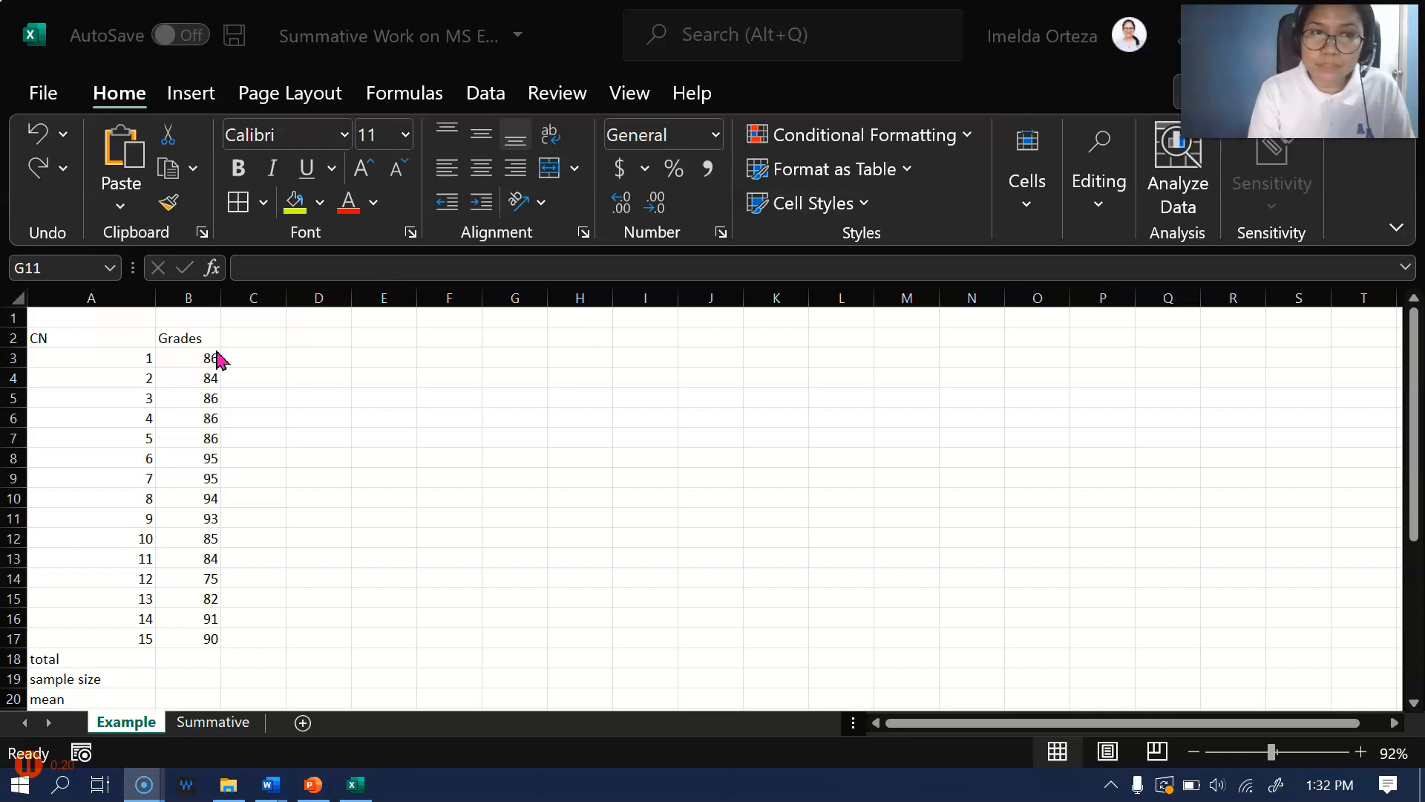
pyautogui.moveTo(64, 337); pyautogui.dragTo(184, 646)
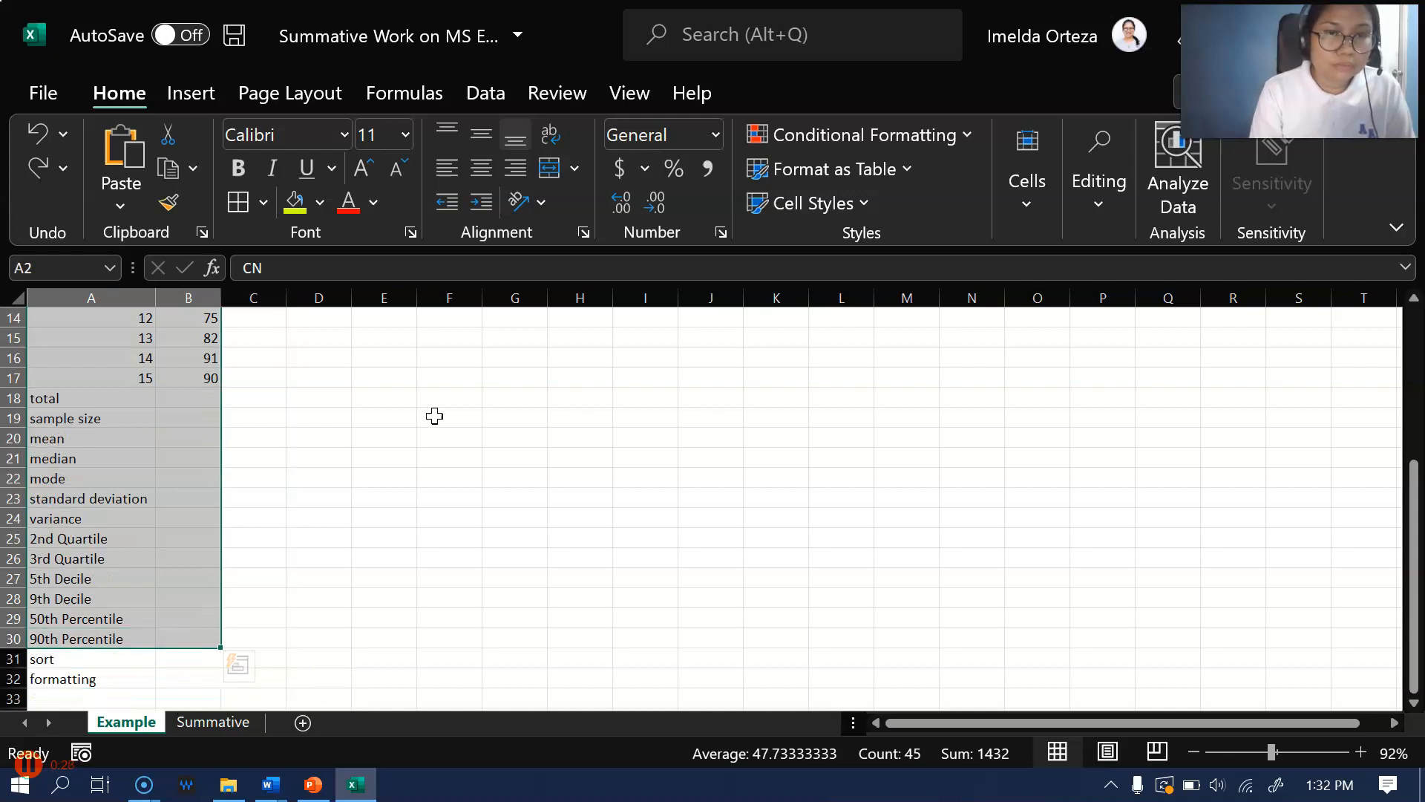
pyautogui.scroll(4, 461, 398)
pyautogui.scroll(-1, 322, 417)
pyautogui.scroll(2, 332, 373)
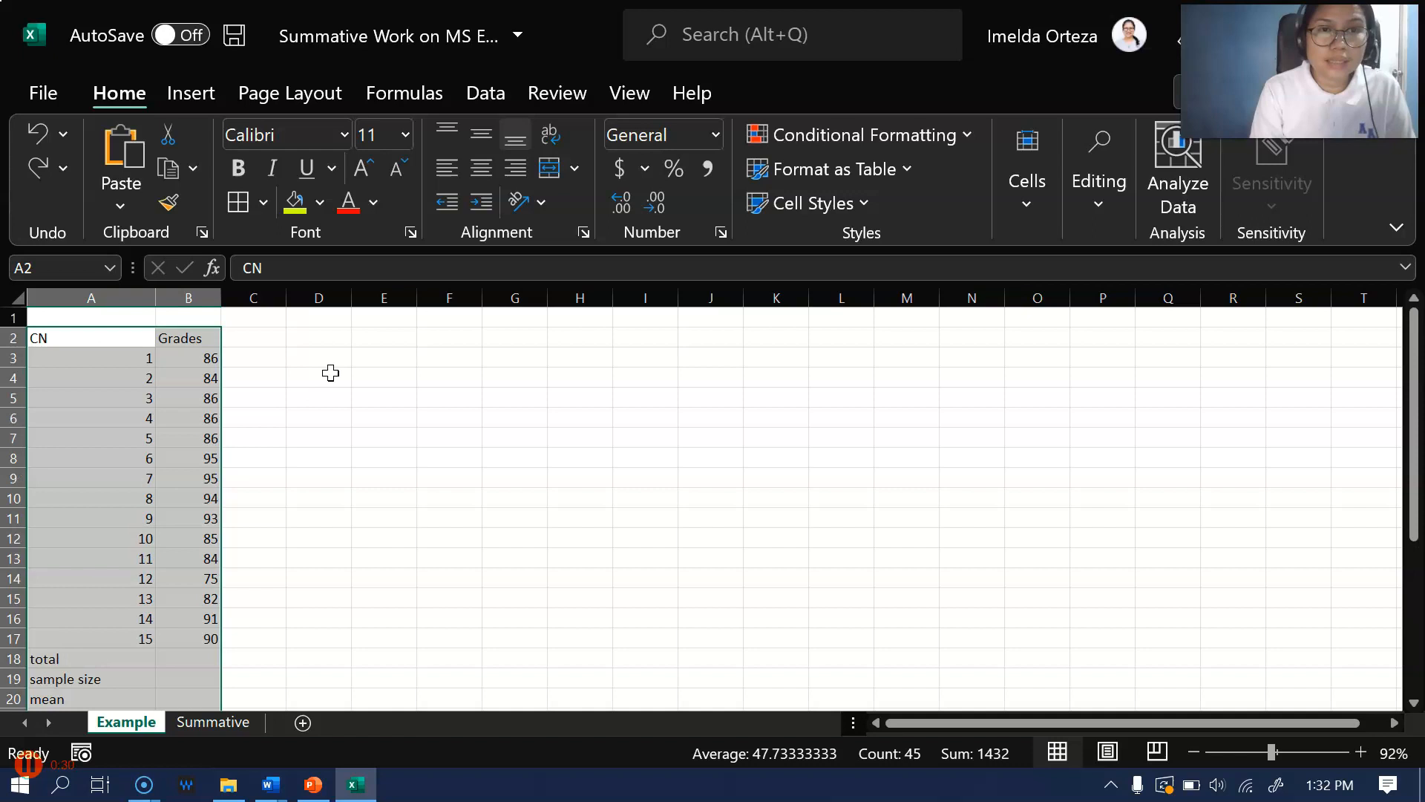
pyautogui.click(264, 211)
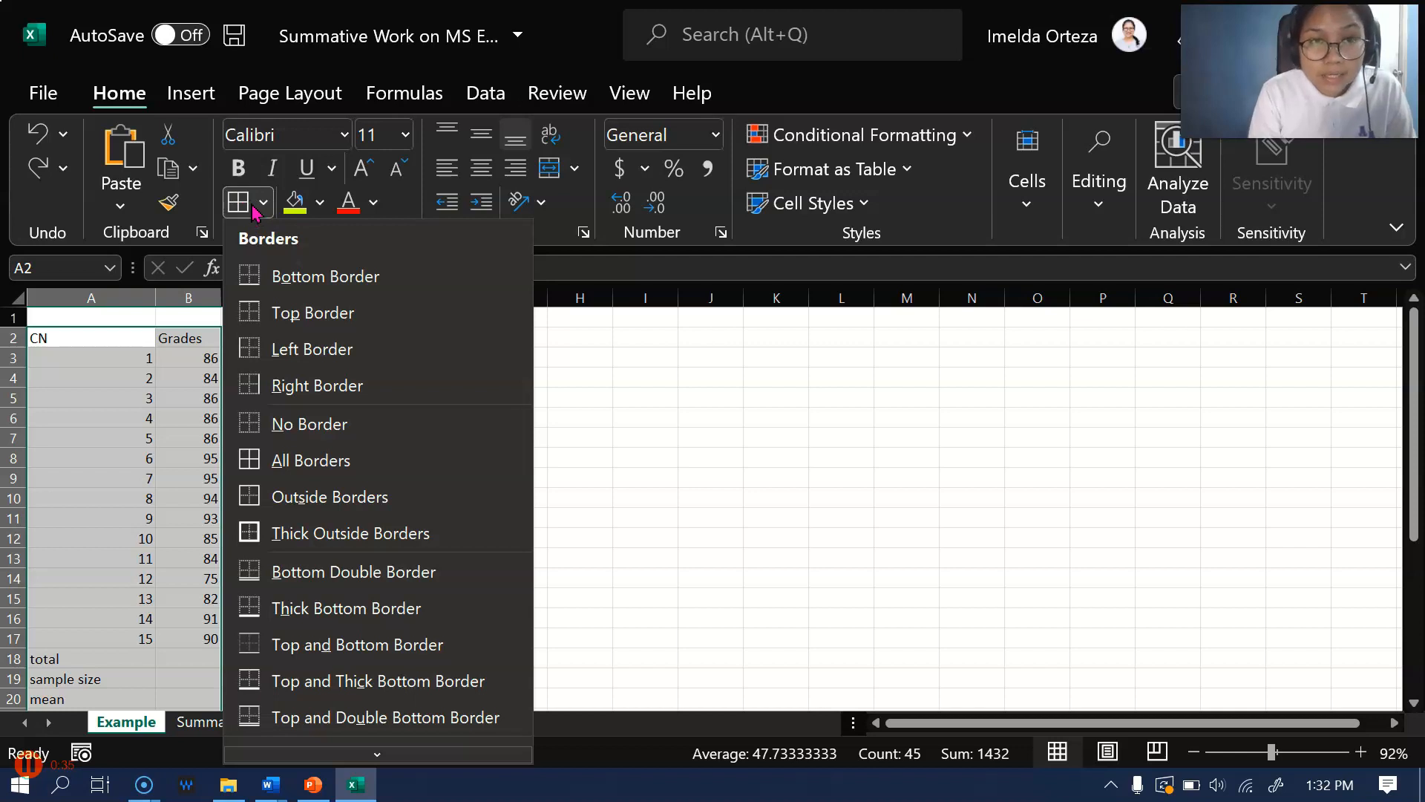
pyautogui.click(307, 464)
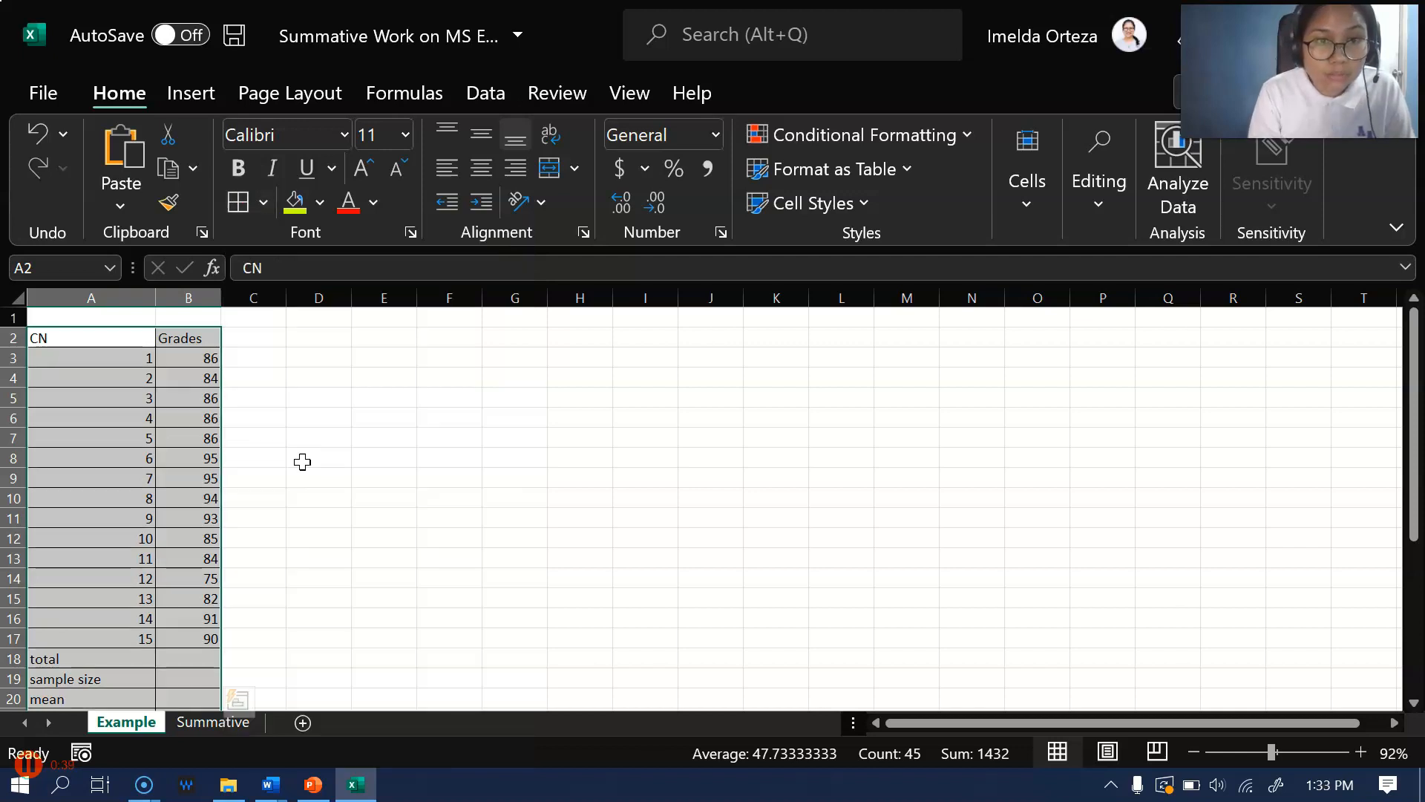
pyautogui.click(366, 432)
pyautogui.scroll(-6, 149, 593)
pyautogui.scroll(5, 216, 403)
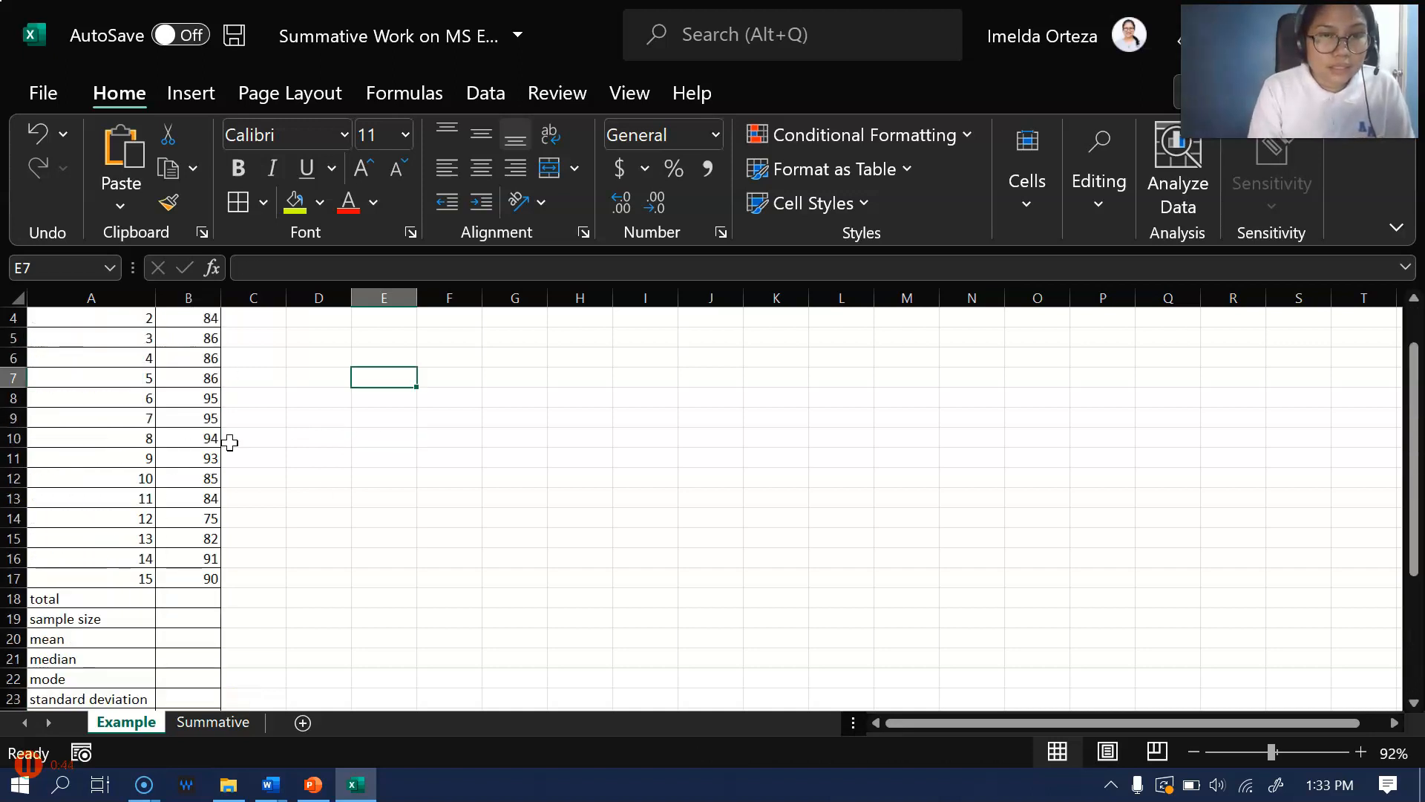
# Calculate the total of the grades in B18 with the formula =sum(B3:B17)
pyautogui.click(180, 599)
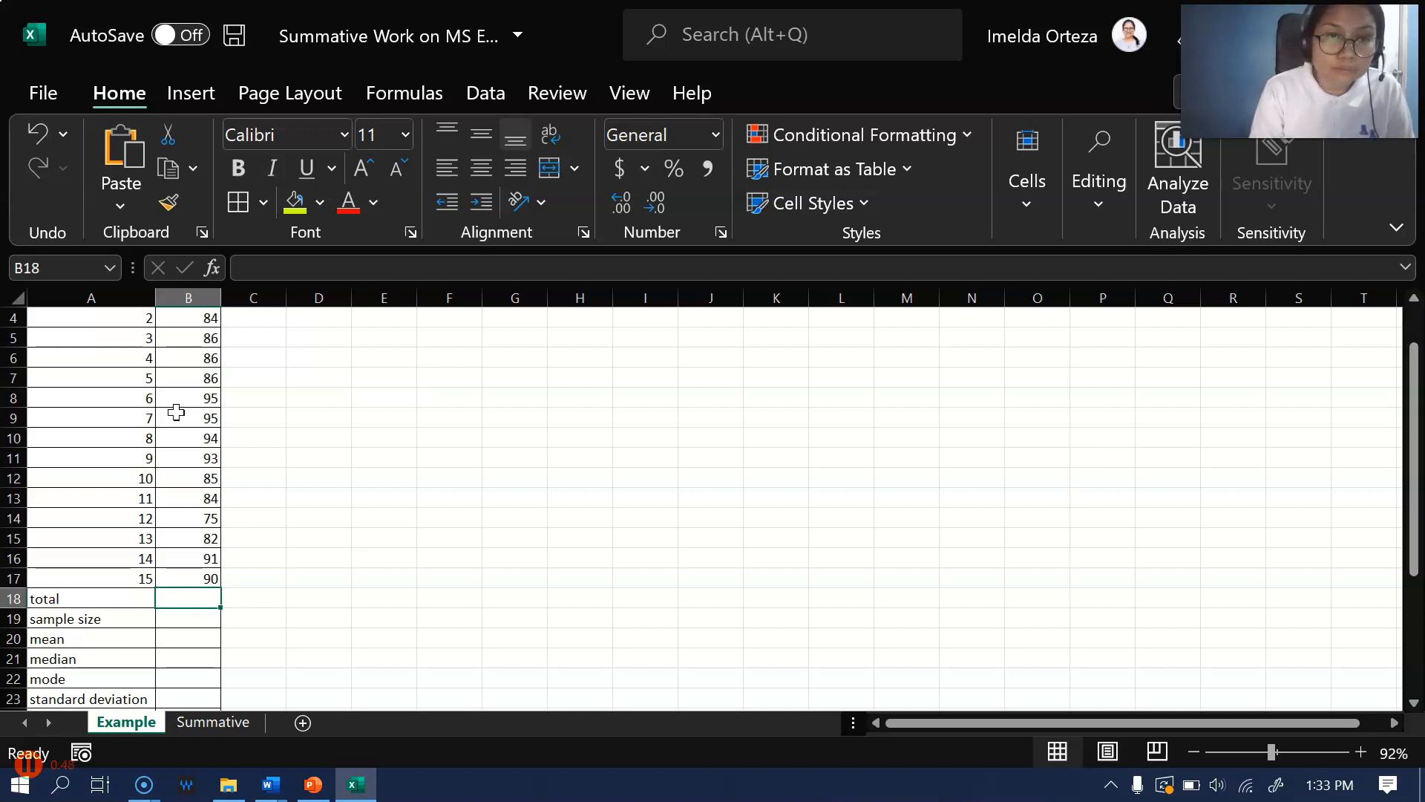
pyautogui.scroll(1, 176, 412)
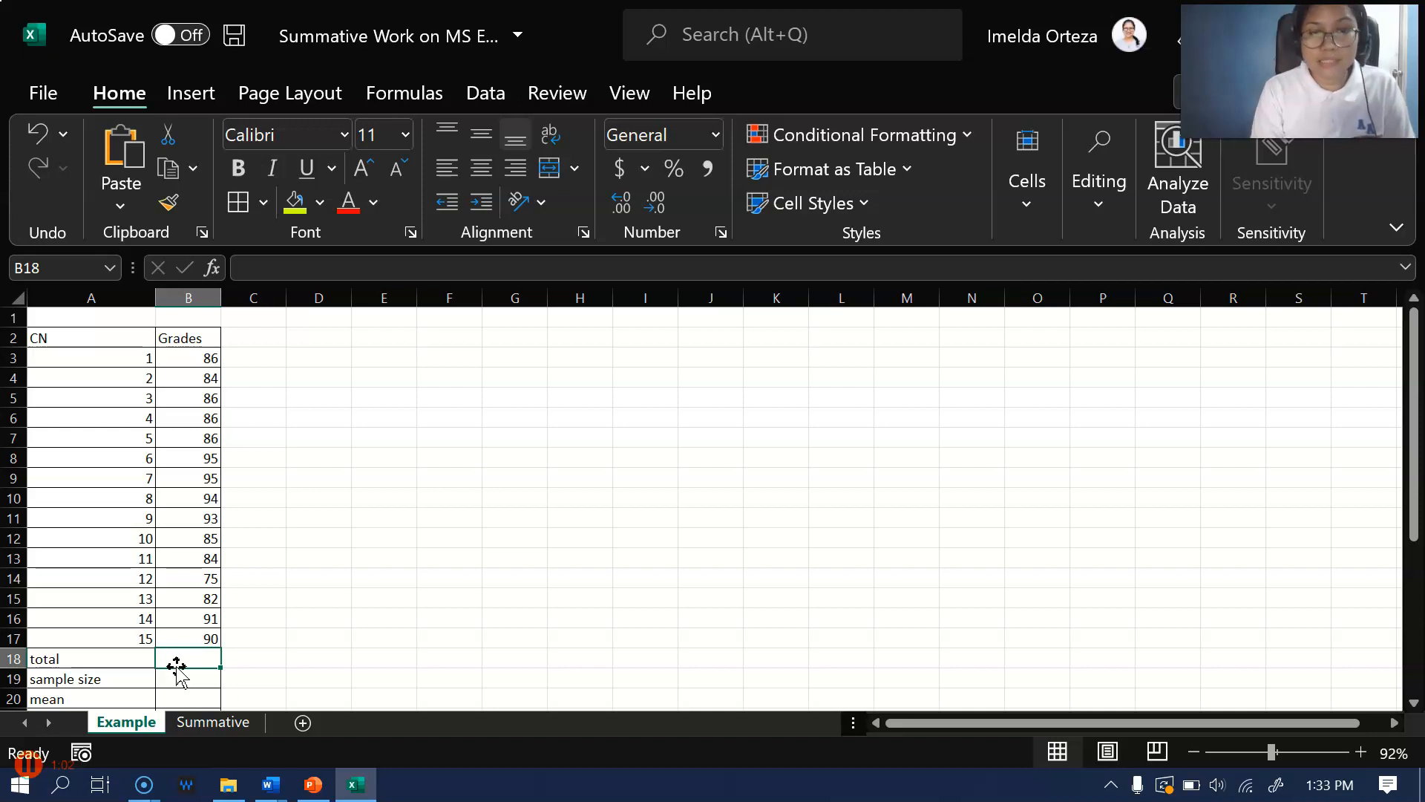
pyautogui.write('=')
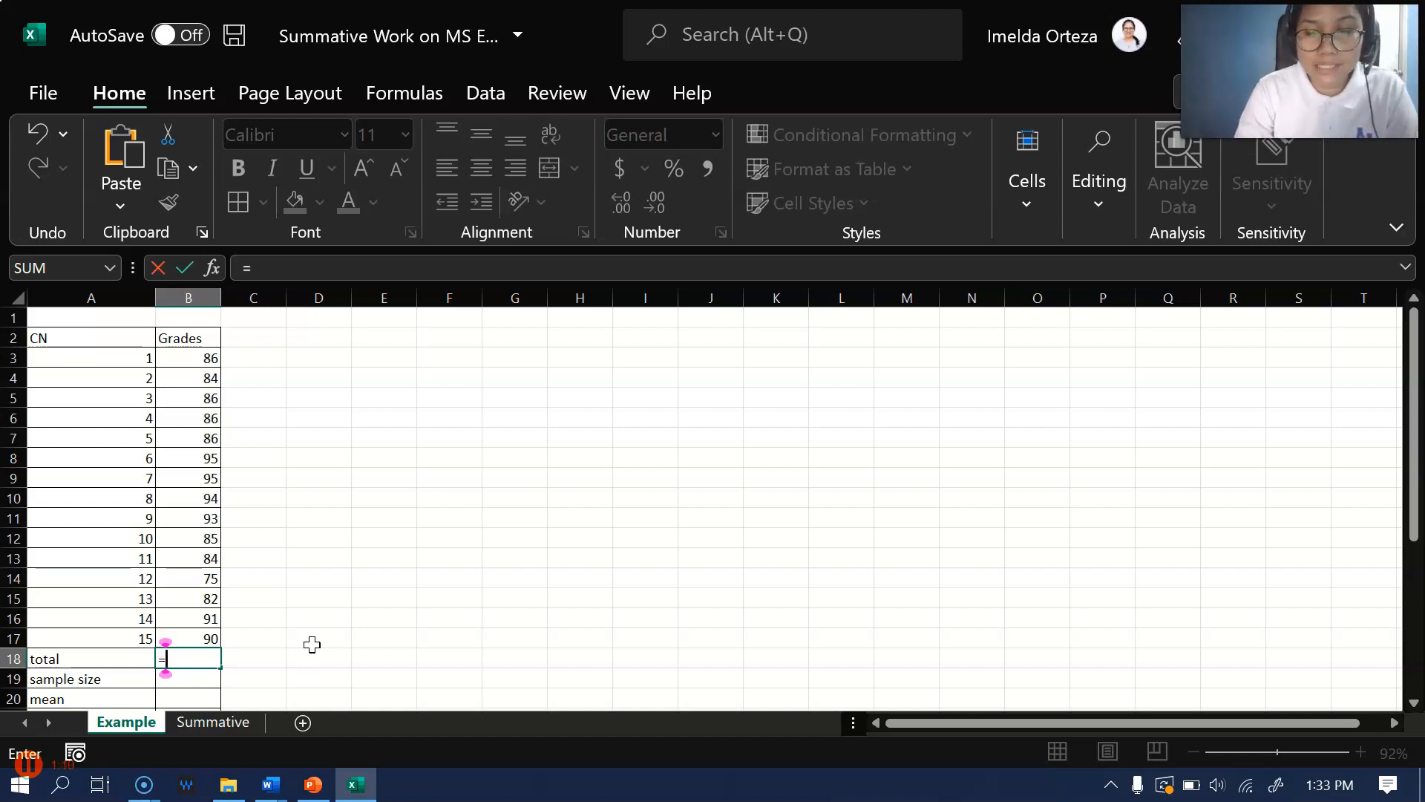
pyautogui.write('su')
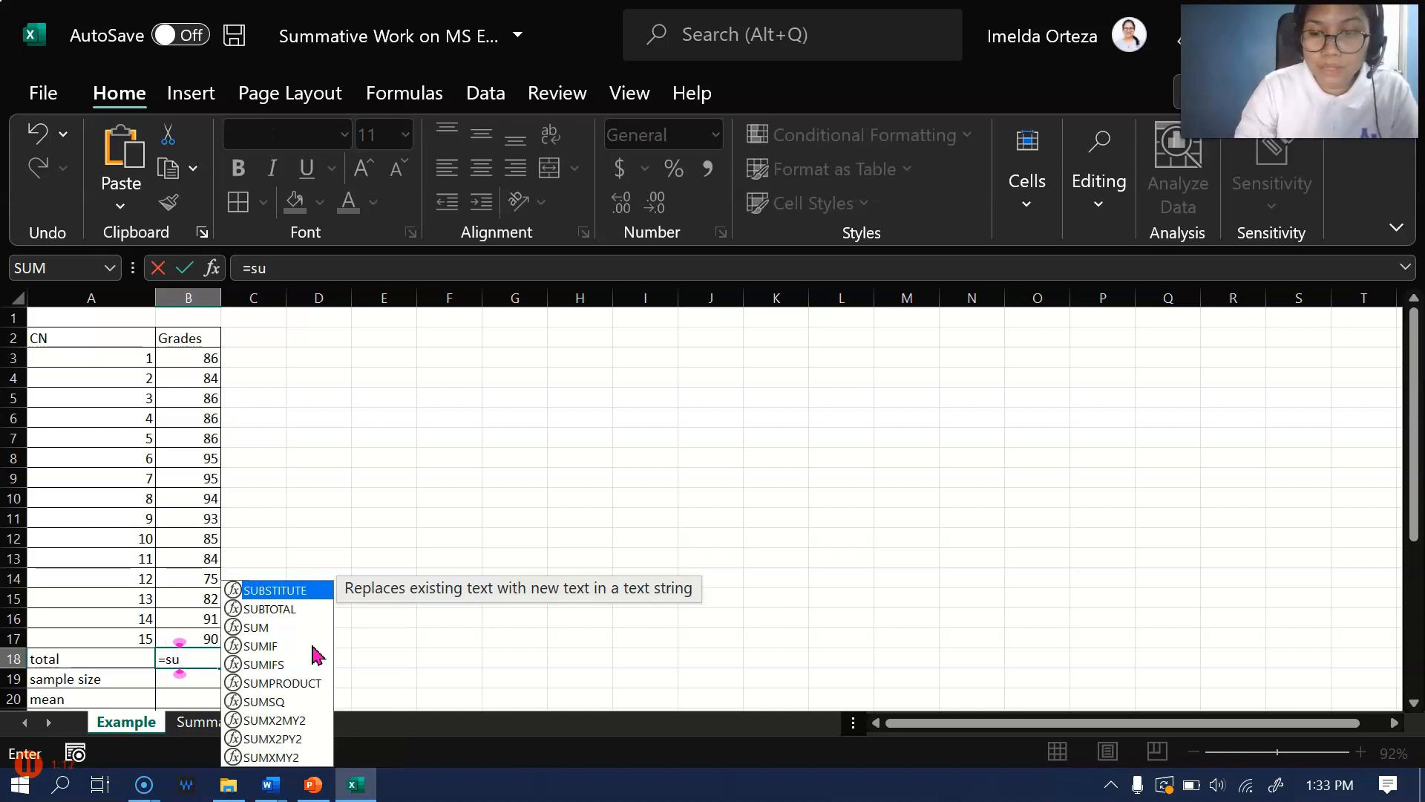
pyautogui.write('m')
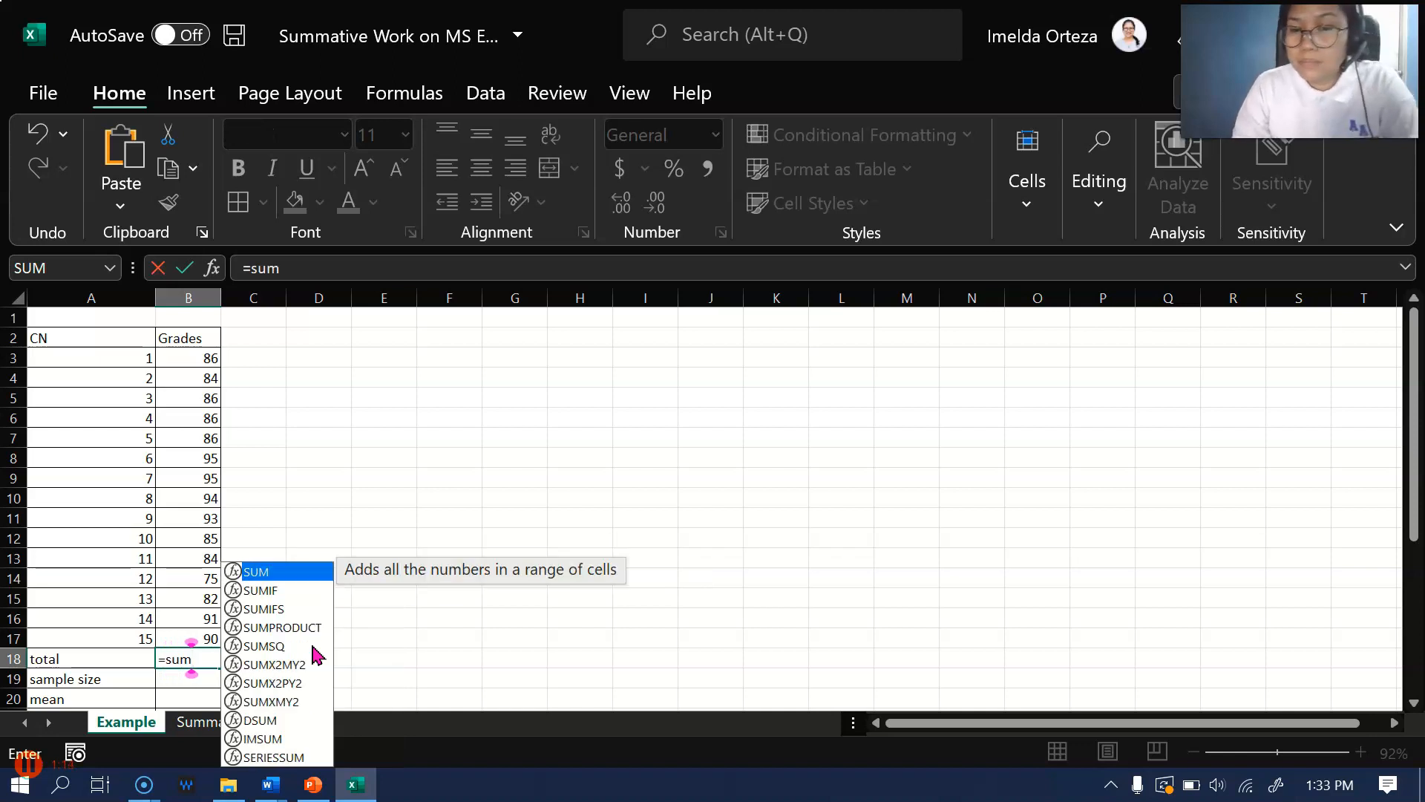
pyautogui.write('(')
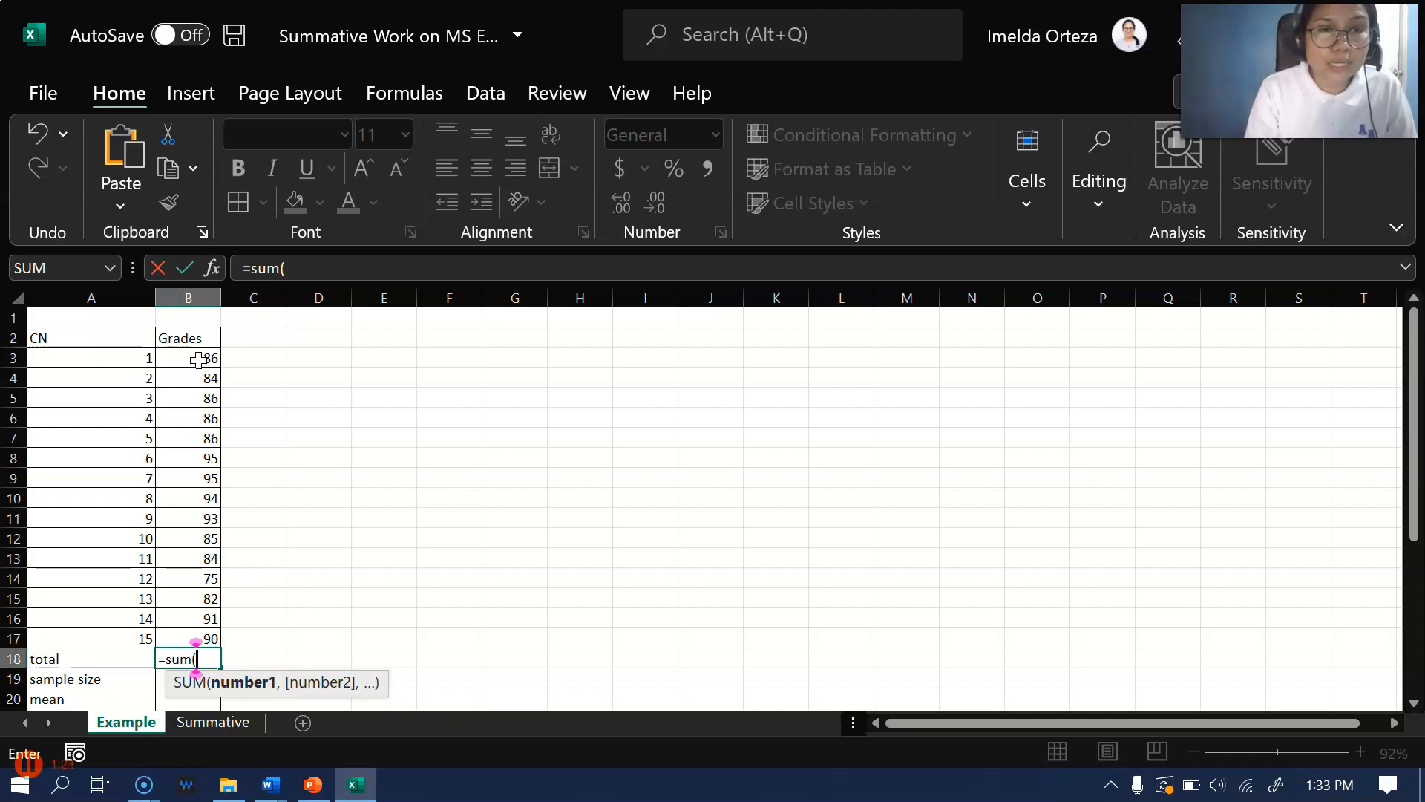
pyautogui.moveTo(198, 360); pyautogui.dragTo(187, 643)
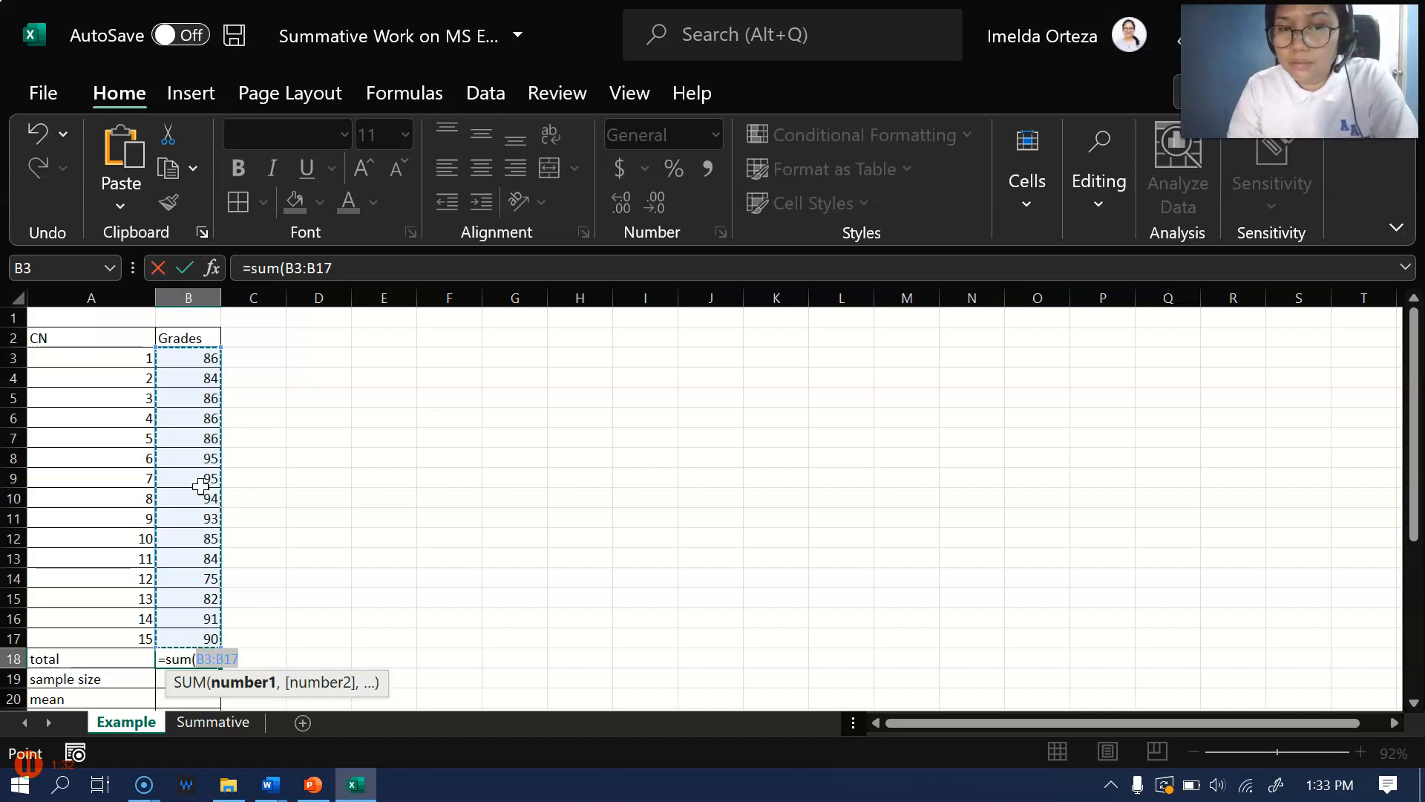
pyautogui.write(')')
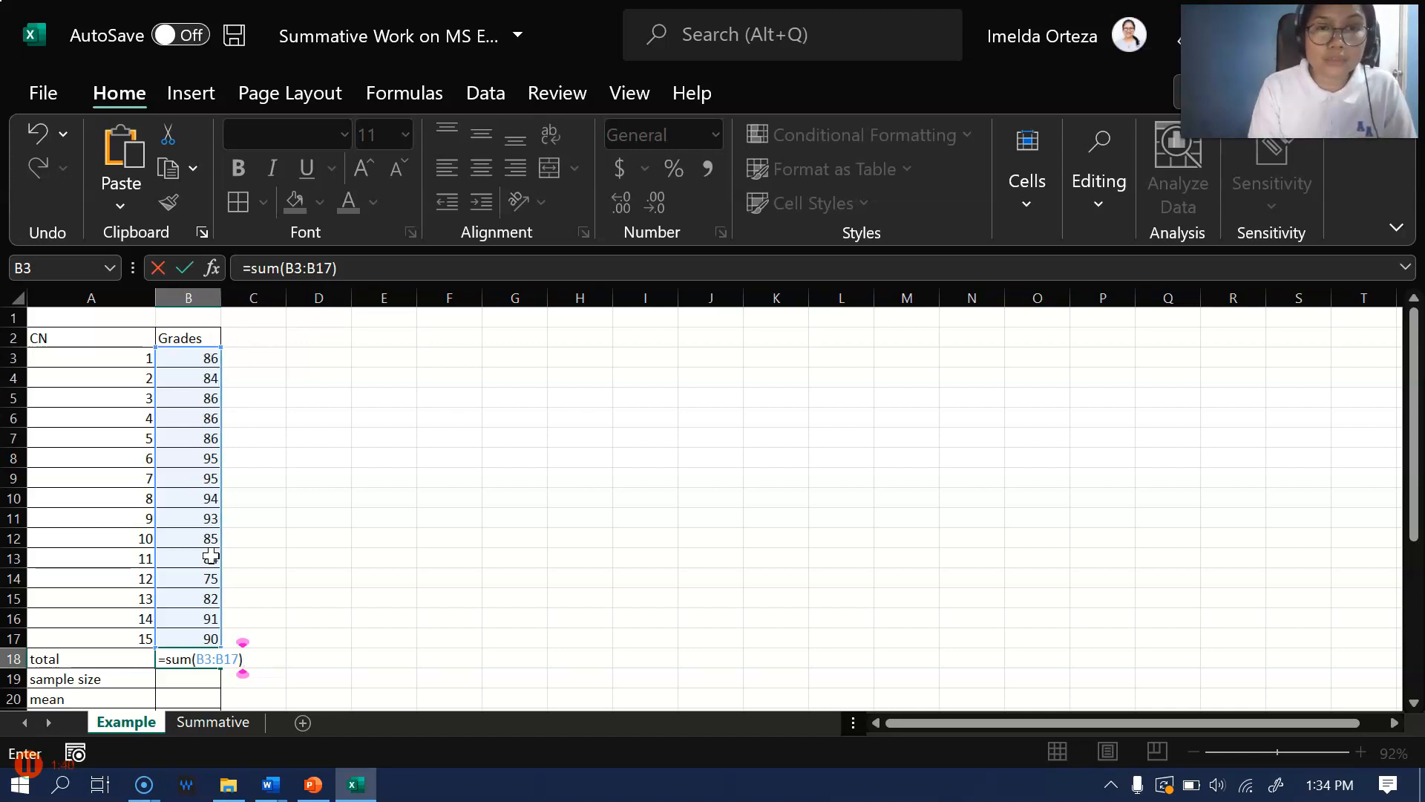
pyautogui.press('Return')
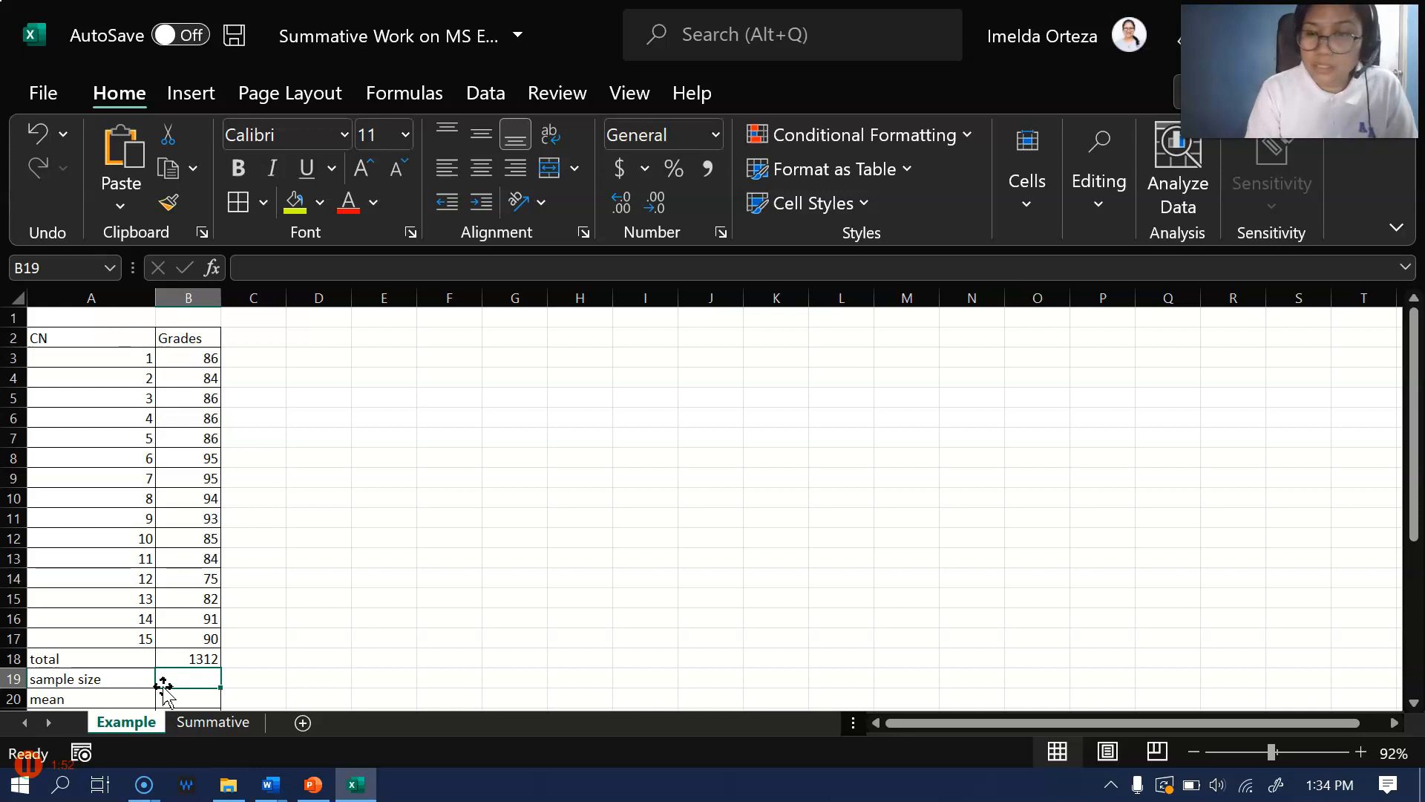
# Calculate the sample size in B19 with the formula =count(B3:B17)
pyautogui.write('=')
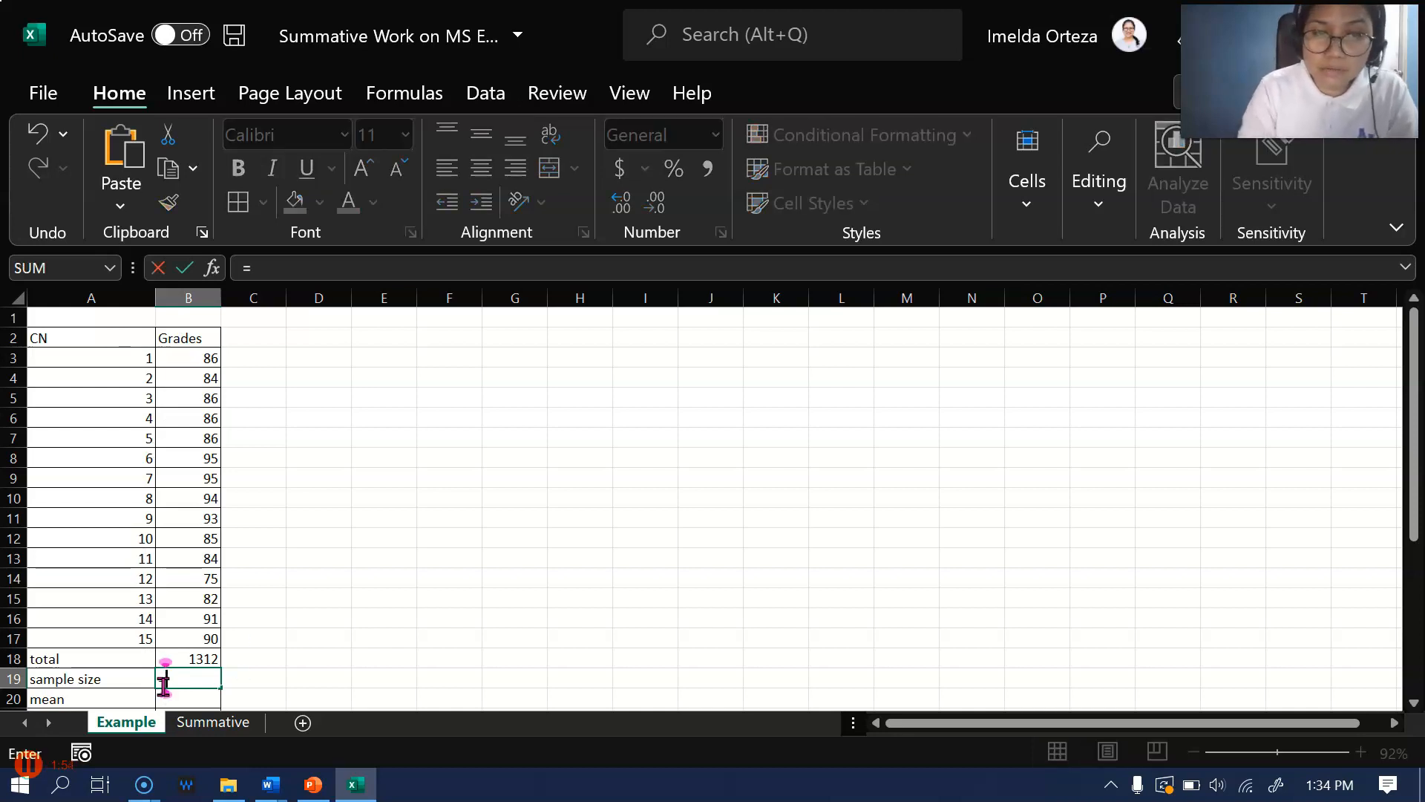
pyautogui.write('cou')
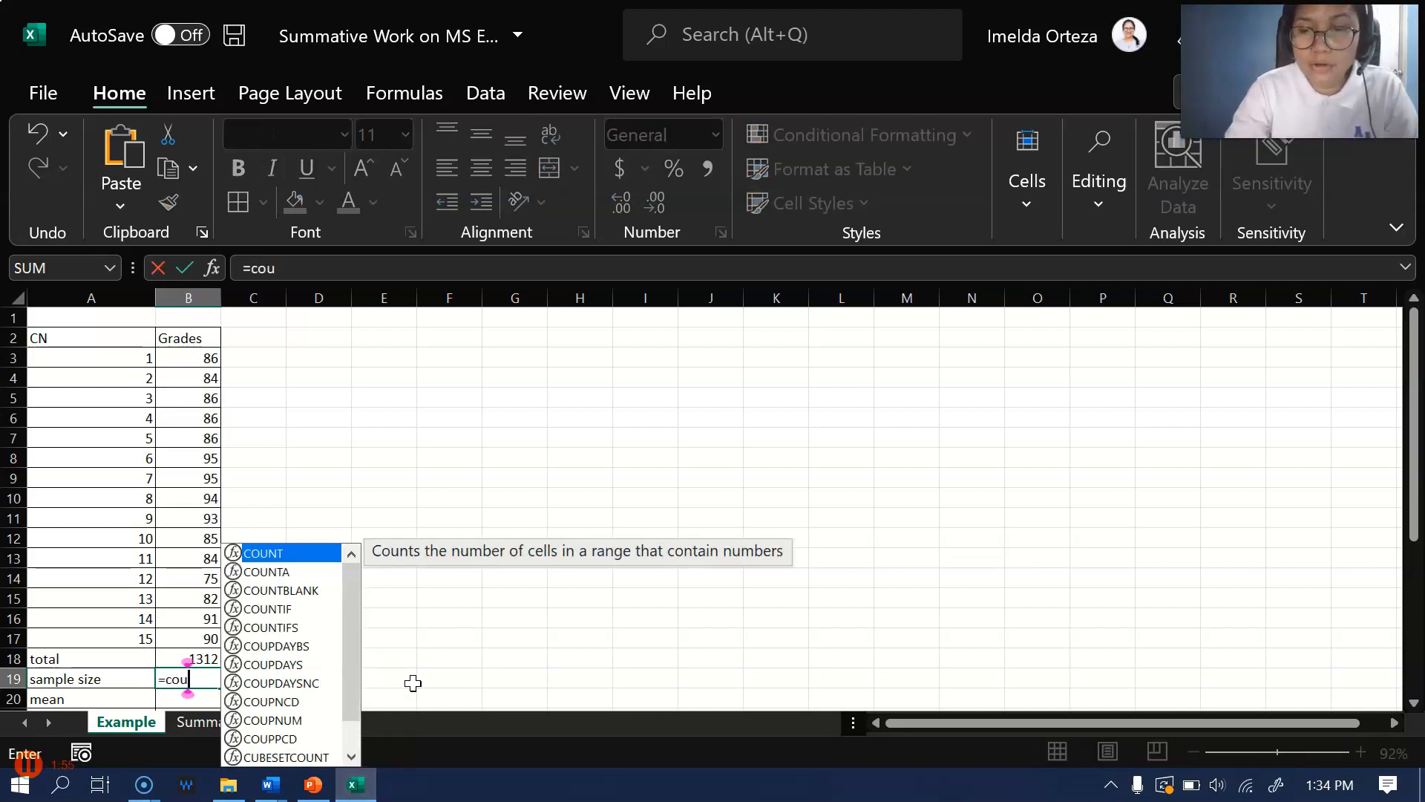
pyautogui.write('nt(')
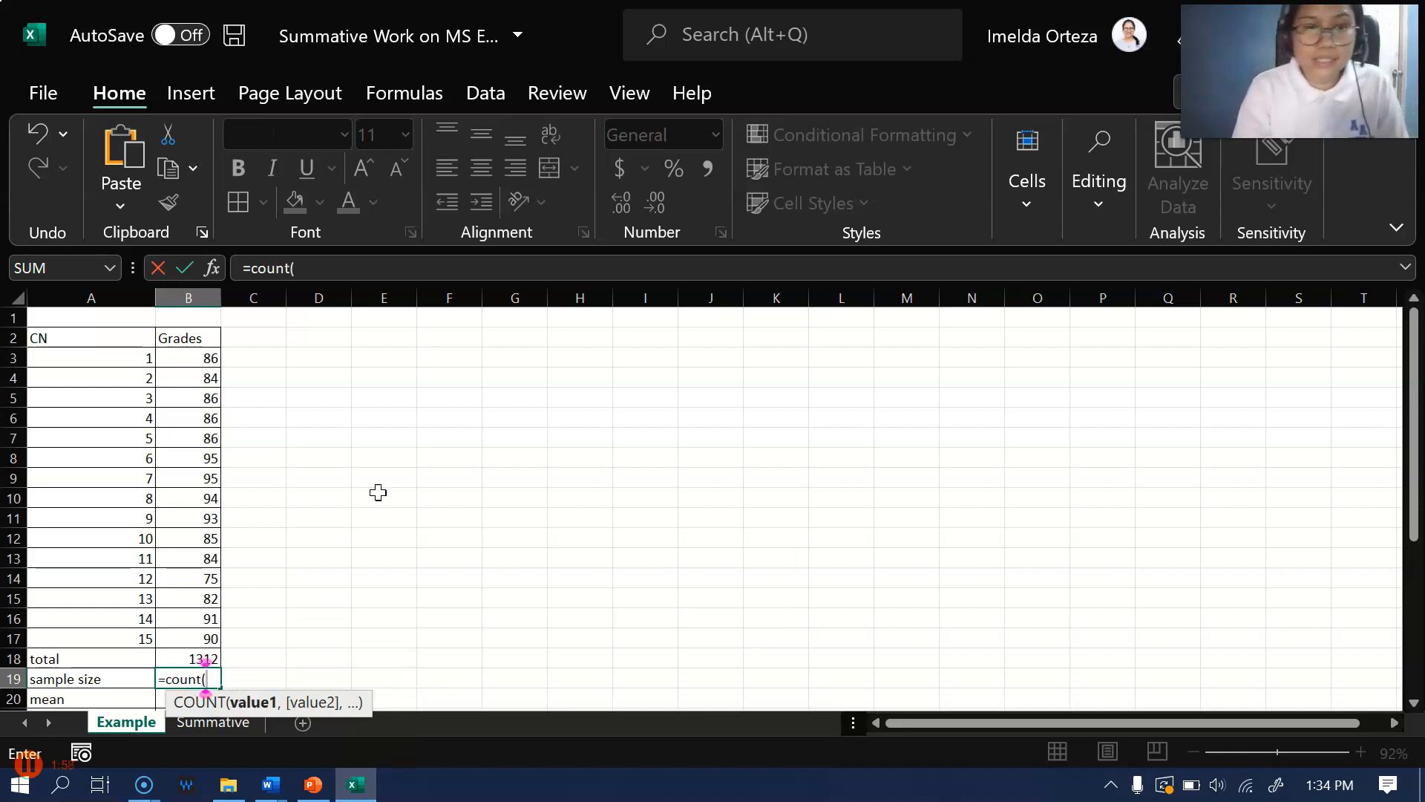
pyautogui.moveTo(194, 359); pyautogui.dragTo(194, 638)
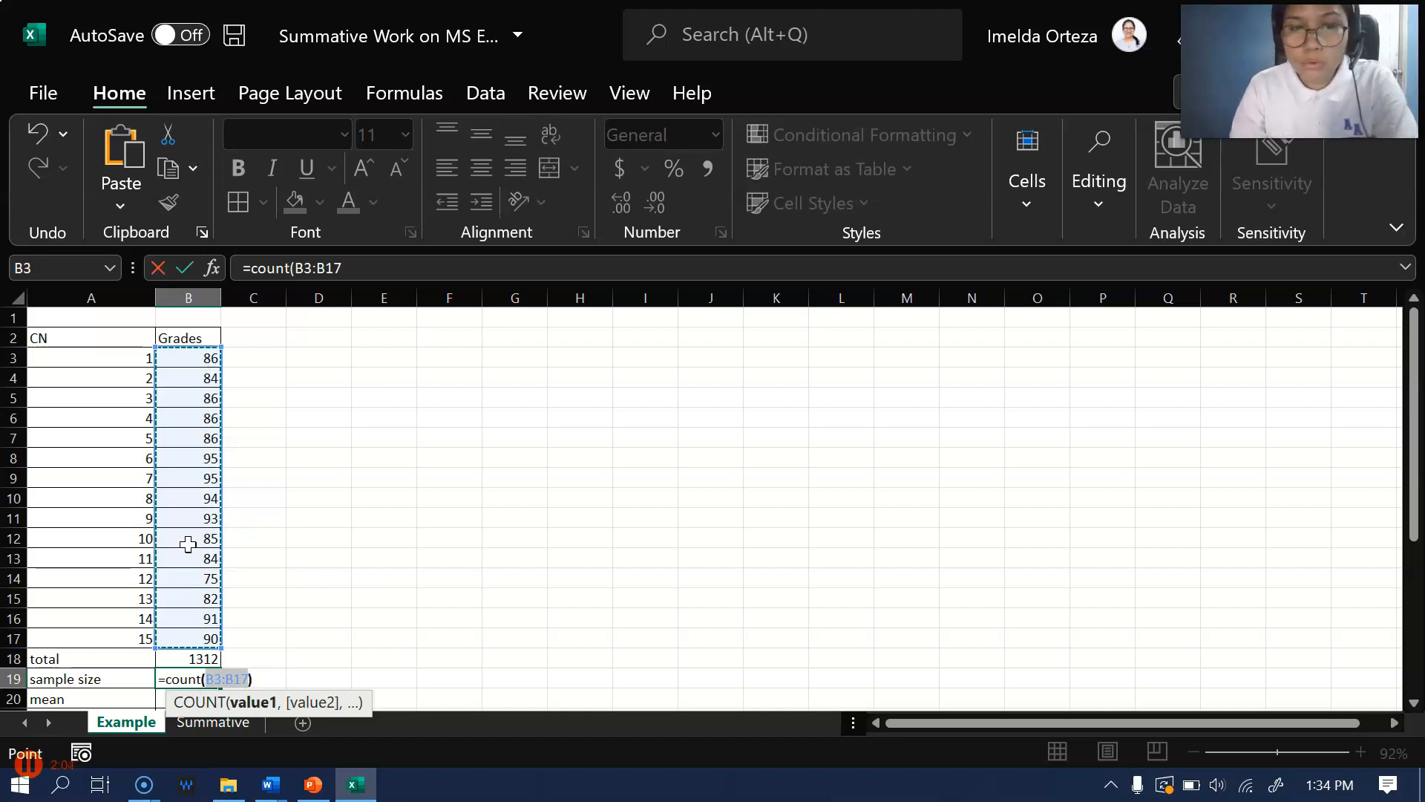
pyautogui.write(')')
pyautogui.press('Return')
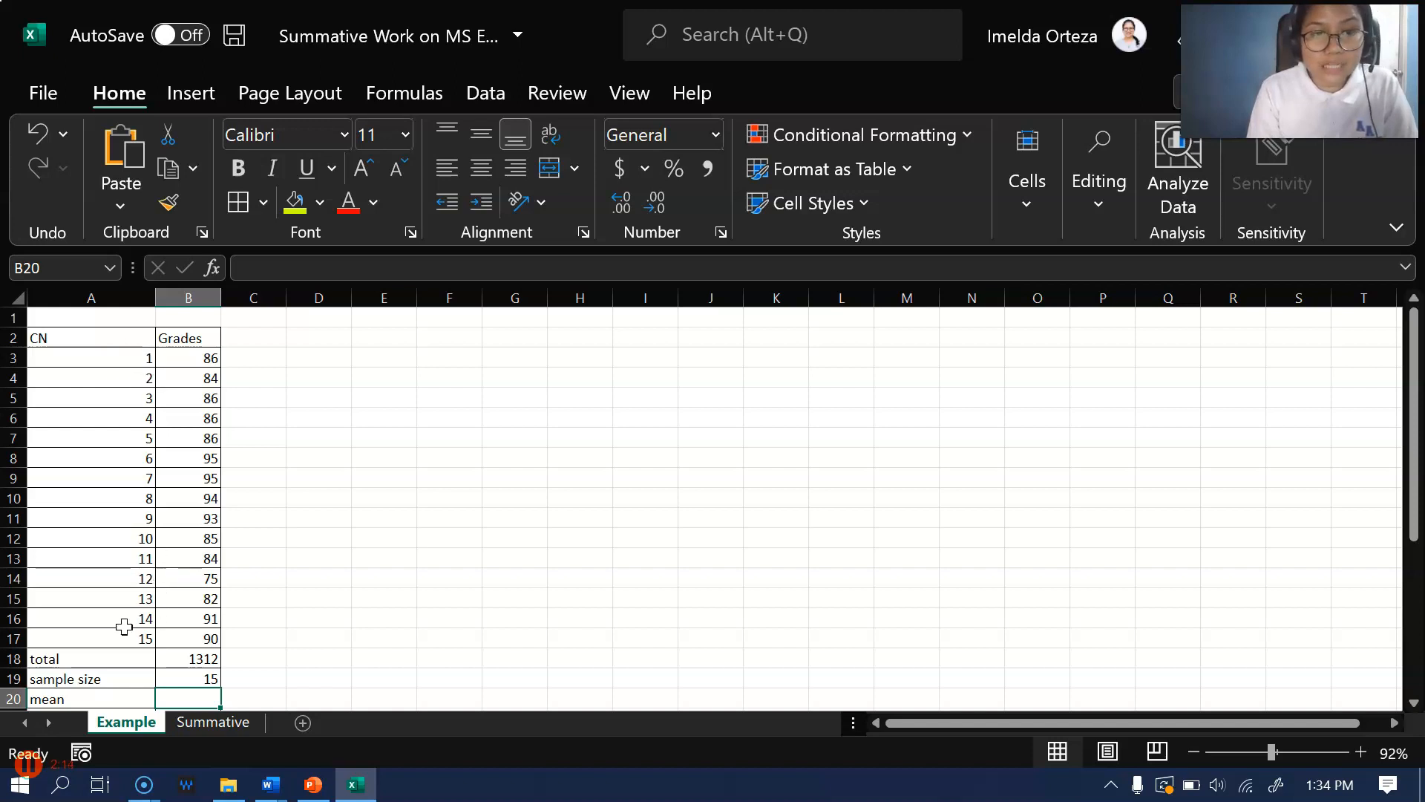
# Label the sample size with "n" in C19, beside the count formula's cell
pyautogui.click(195, 676)
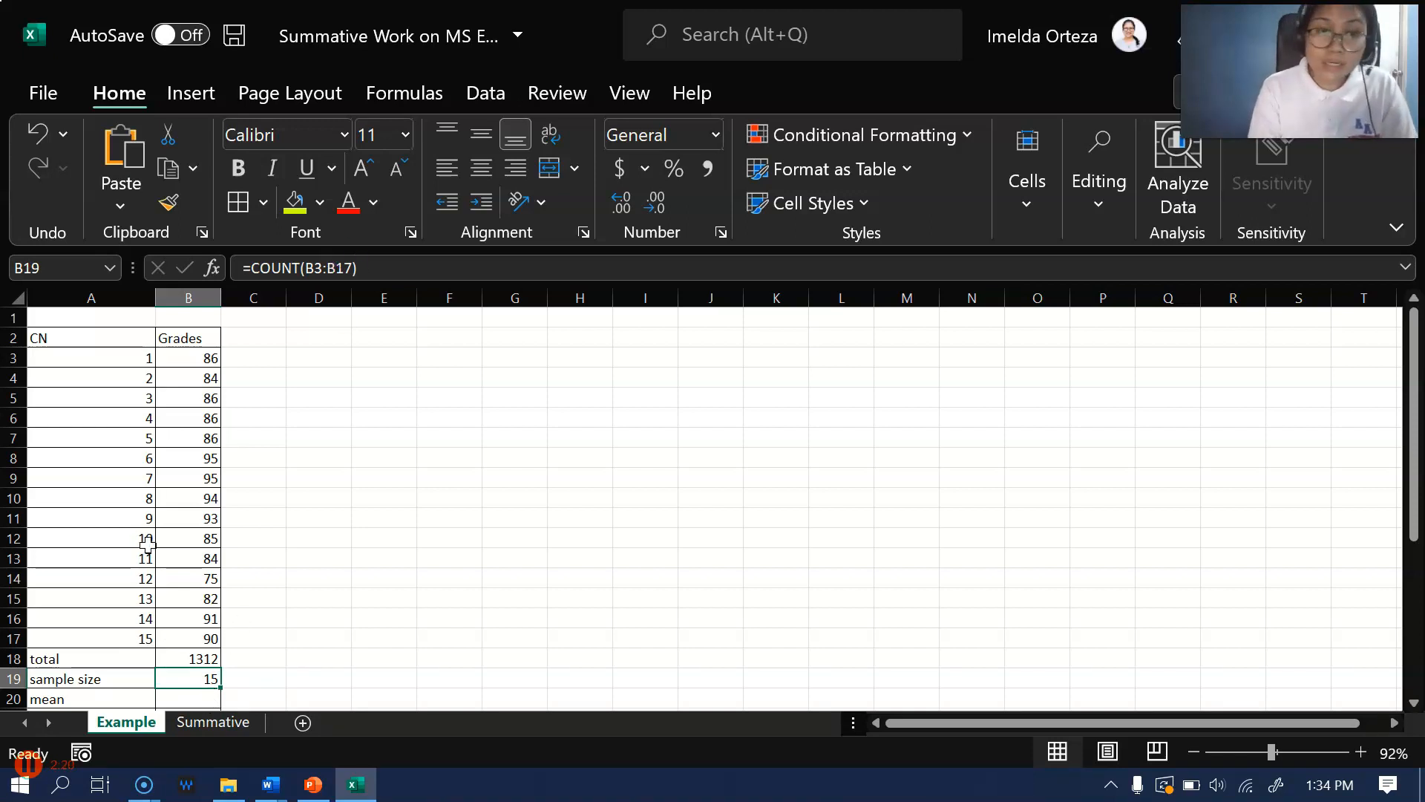
pyautogui.scroll(-1, 151, 543)
pyautogui.click(242, 622)
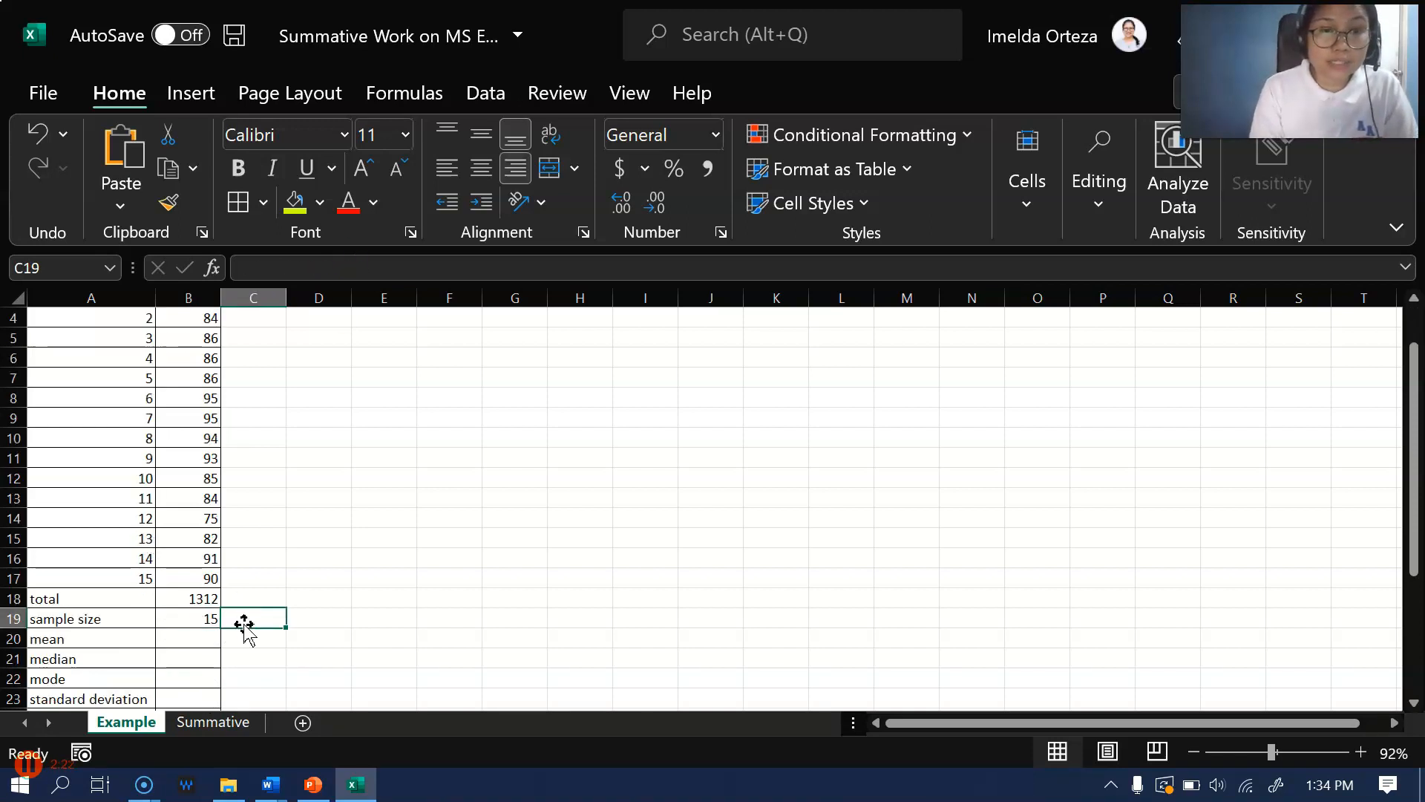
pyautogui.write('n')
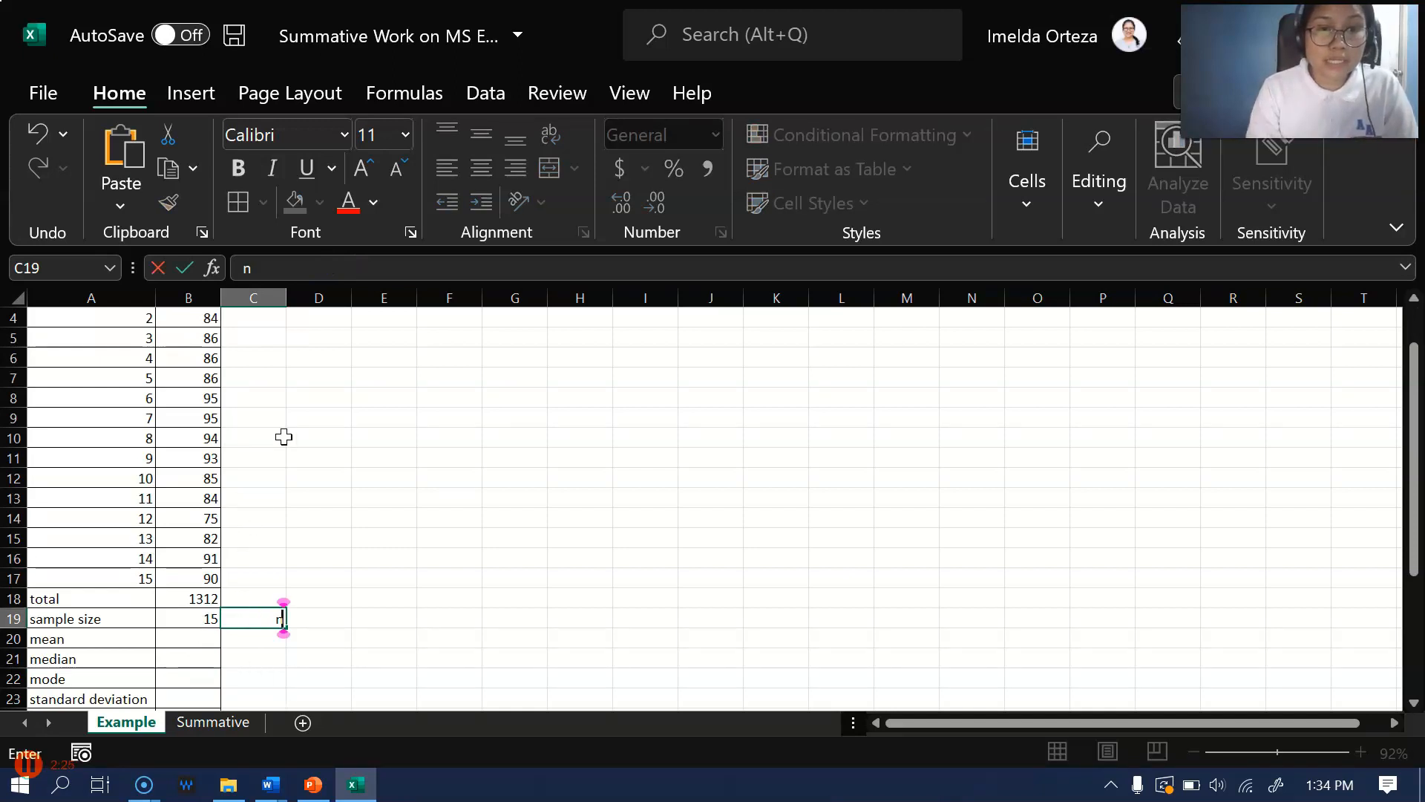
pyautogui.scroll(1, 283, 436)
pyautogui.scroll(-2, 245, 594)
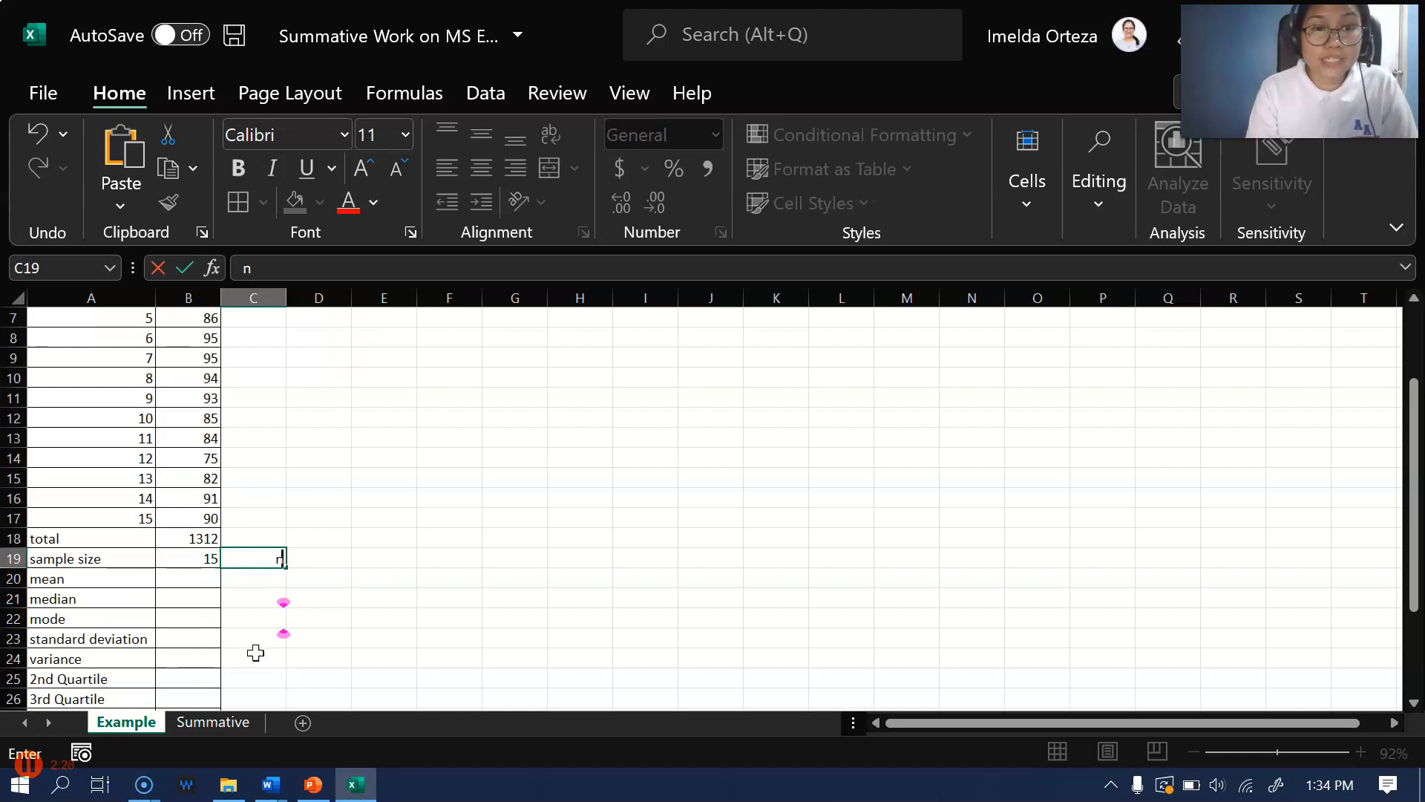
# Calculate the mean of the grades in B20 with the formula =average(B3:B17)
pyautogui.click(170, 584)
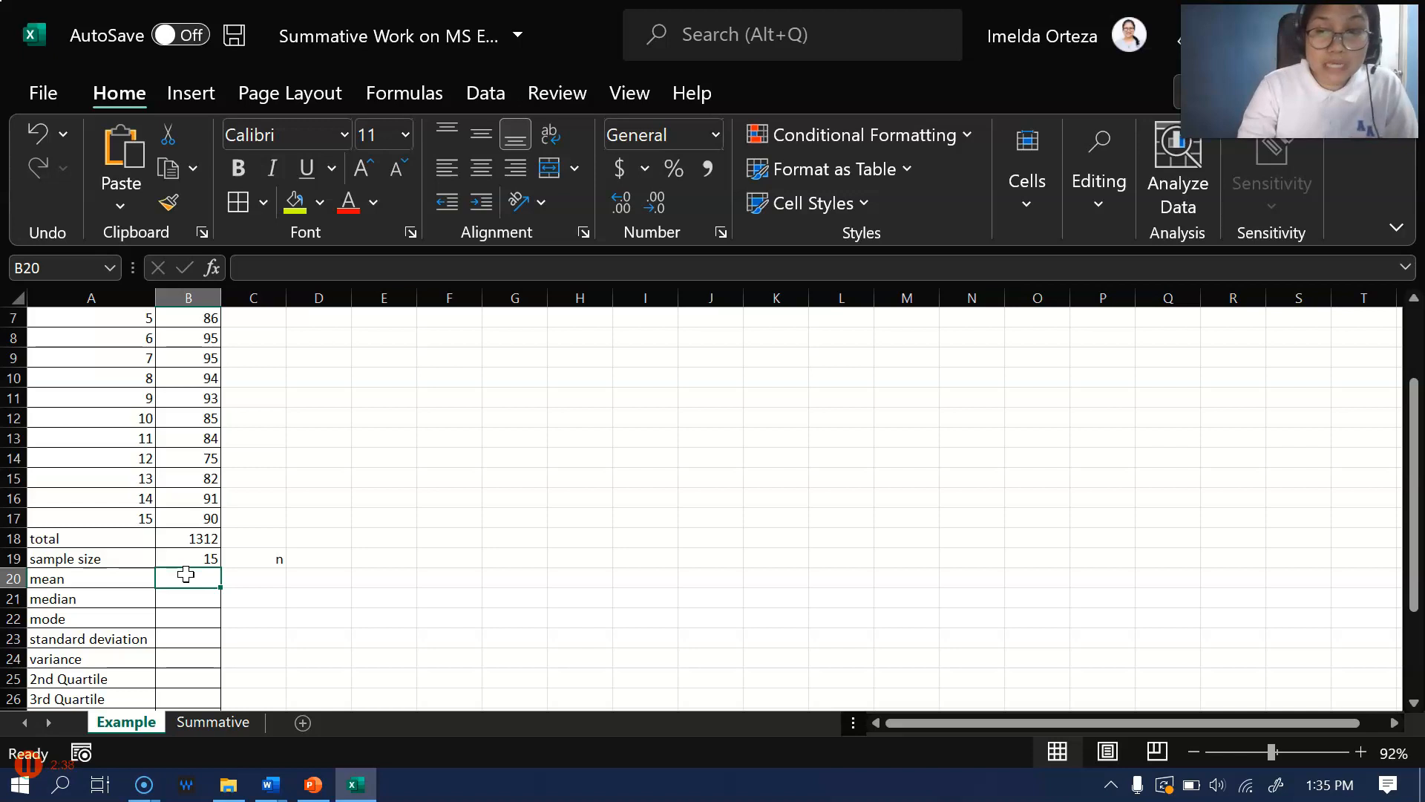
pyautogui.write('=')
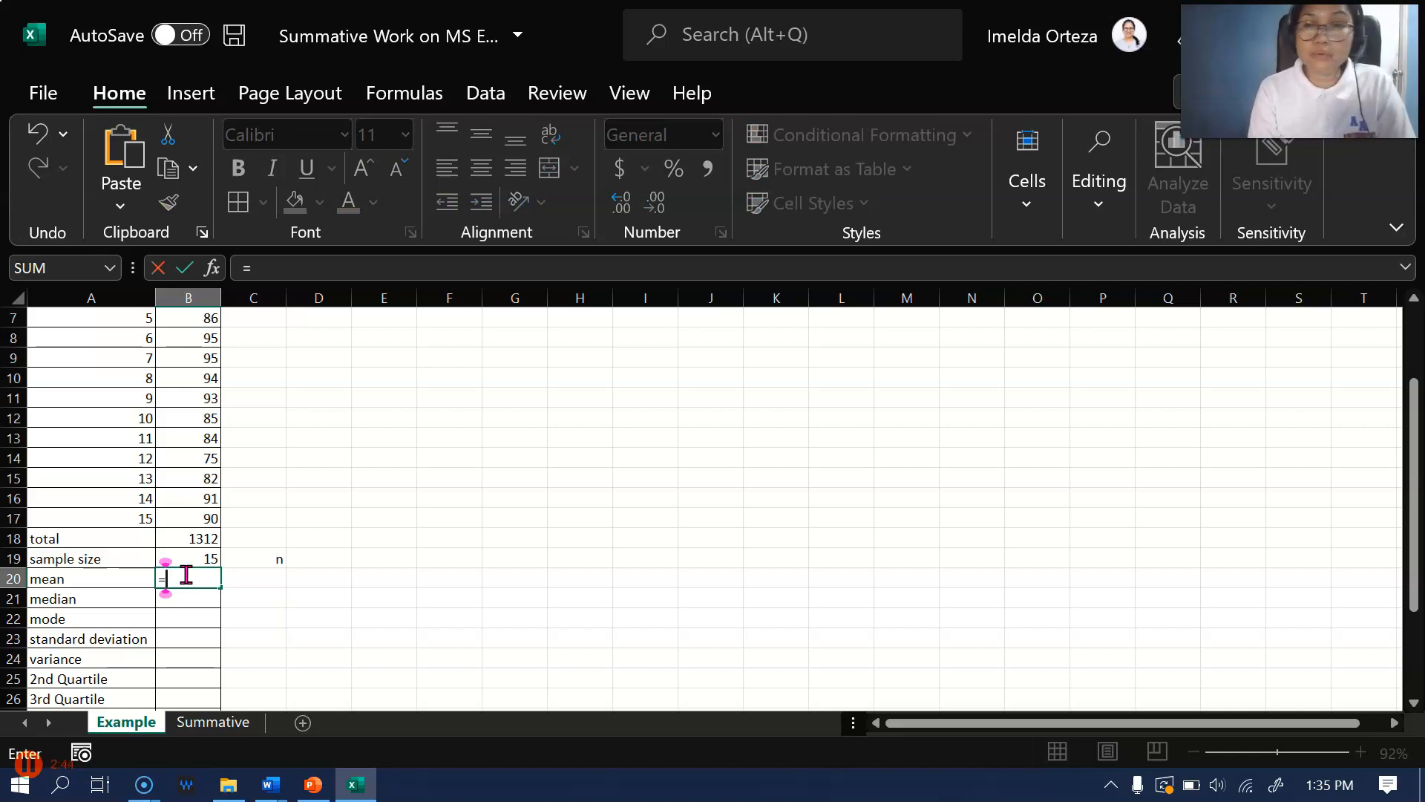
pyautogui.write('a')
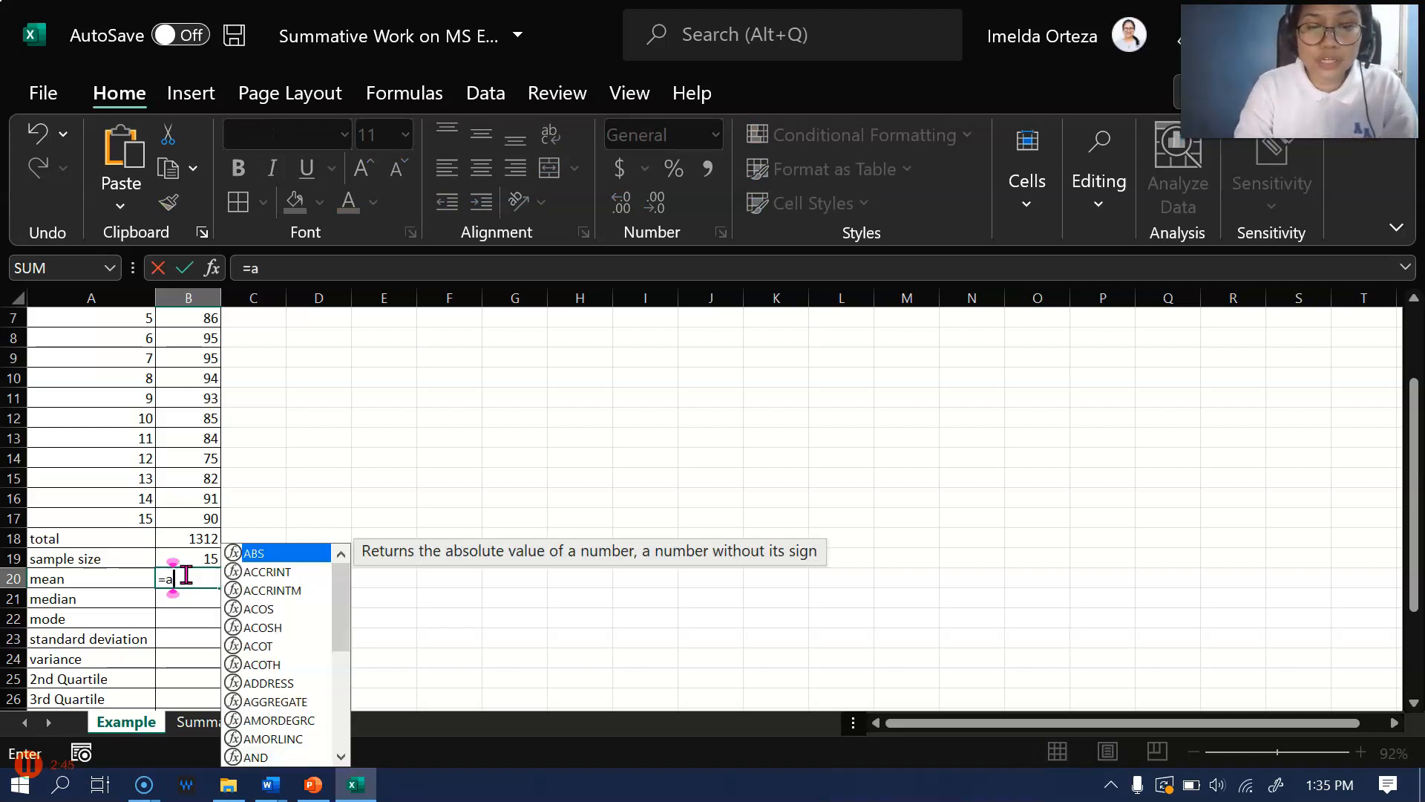
pyautogui.write('verage(')
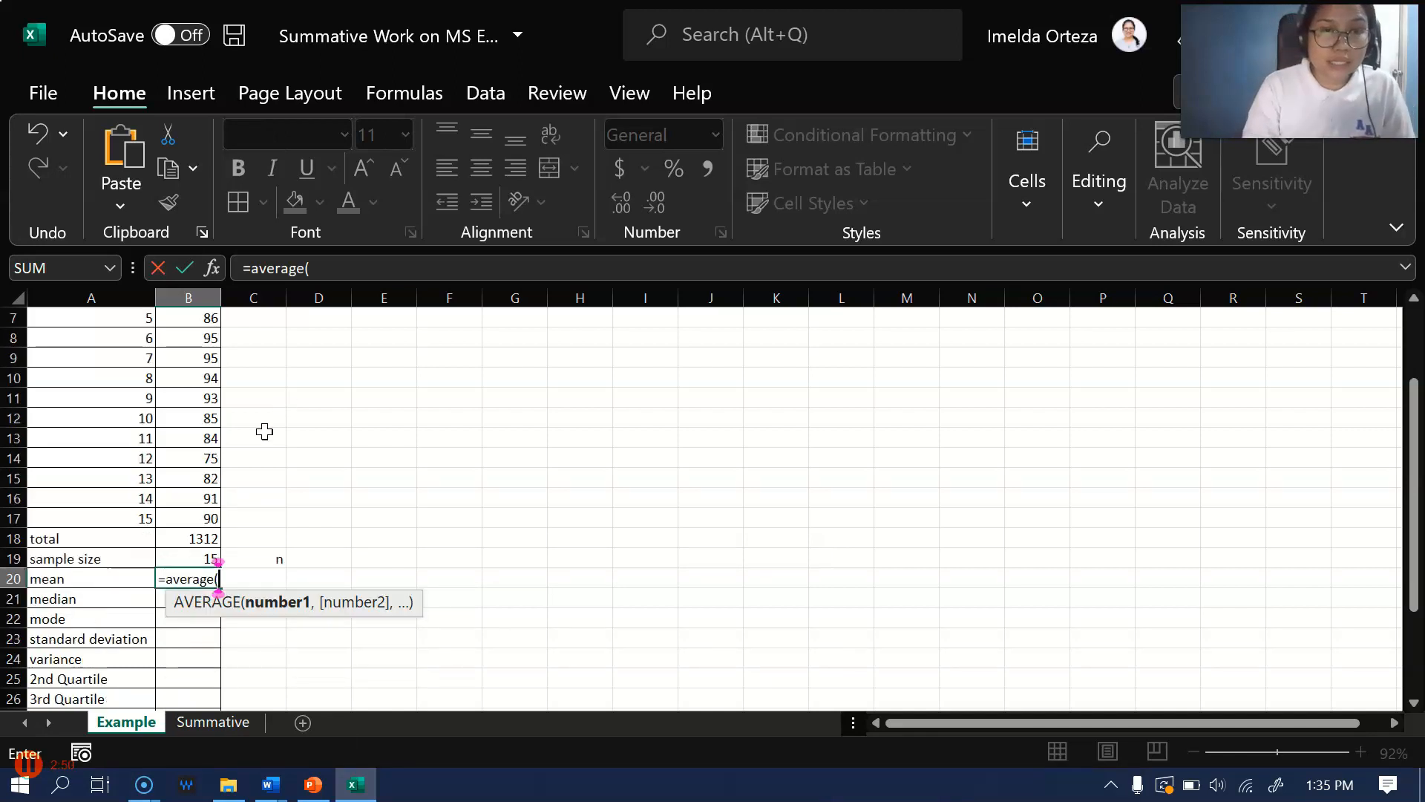
pyautogui.scroll(2, 265, 431)
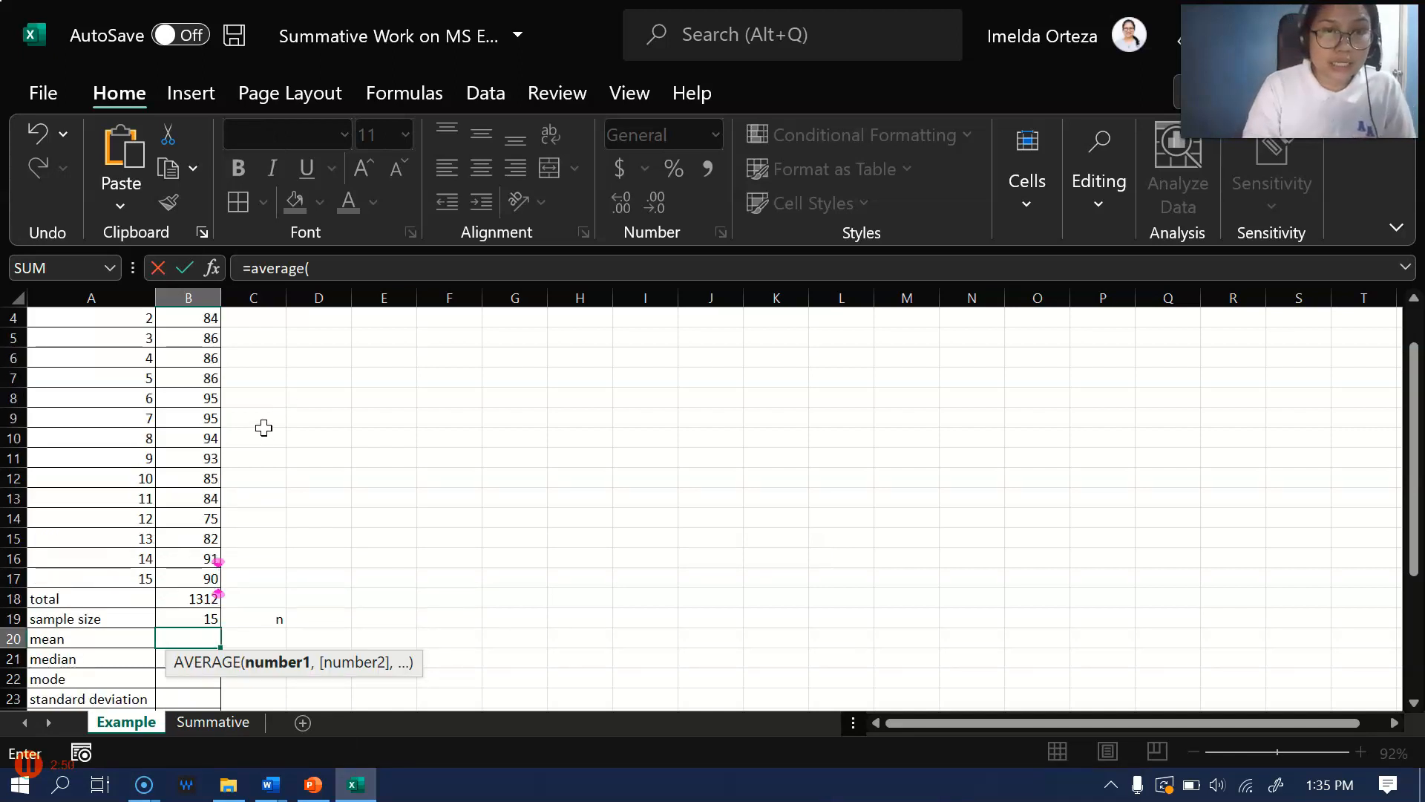
pyautogui.moveTo(194, 360); pyautogui.dragTo(181, 635)
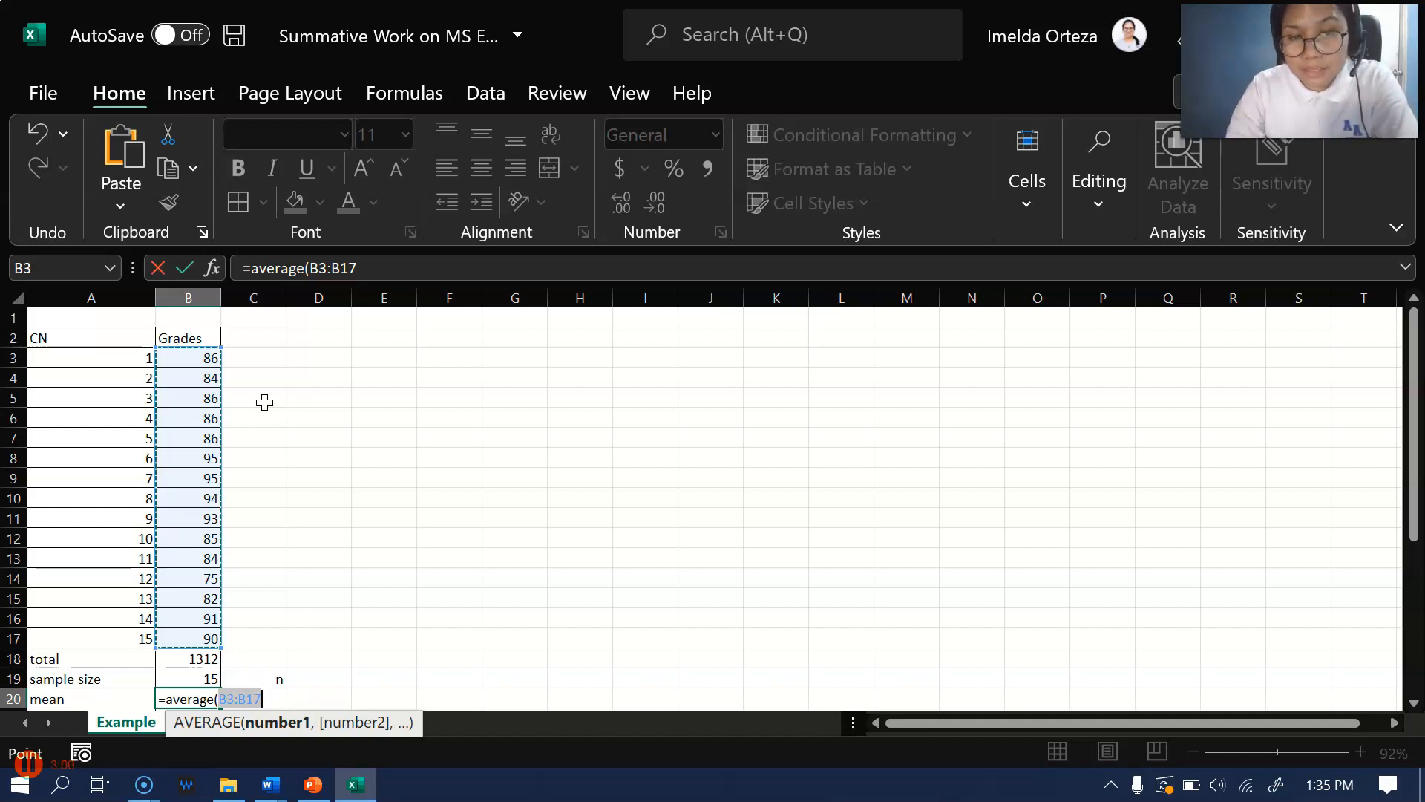
pyautogui.write(')')
pyautogui.press('Return')
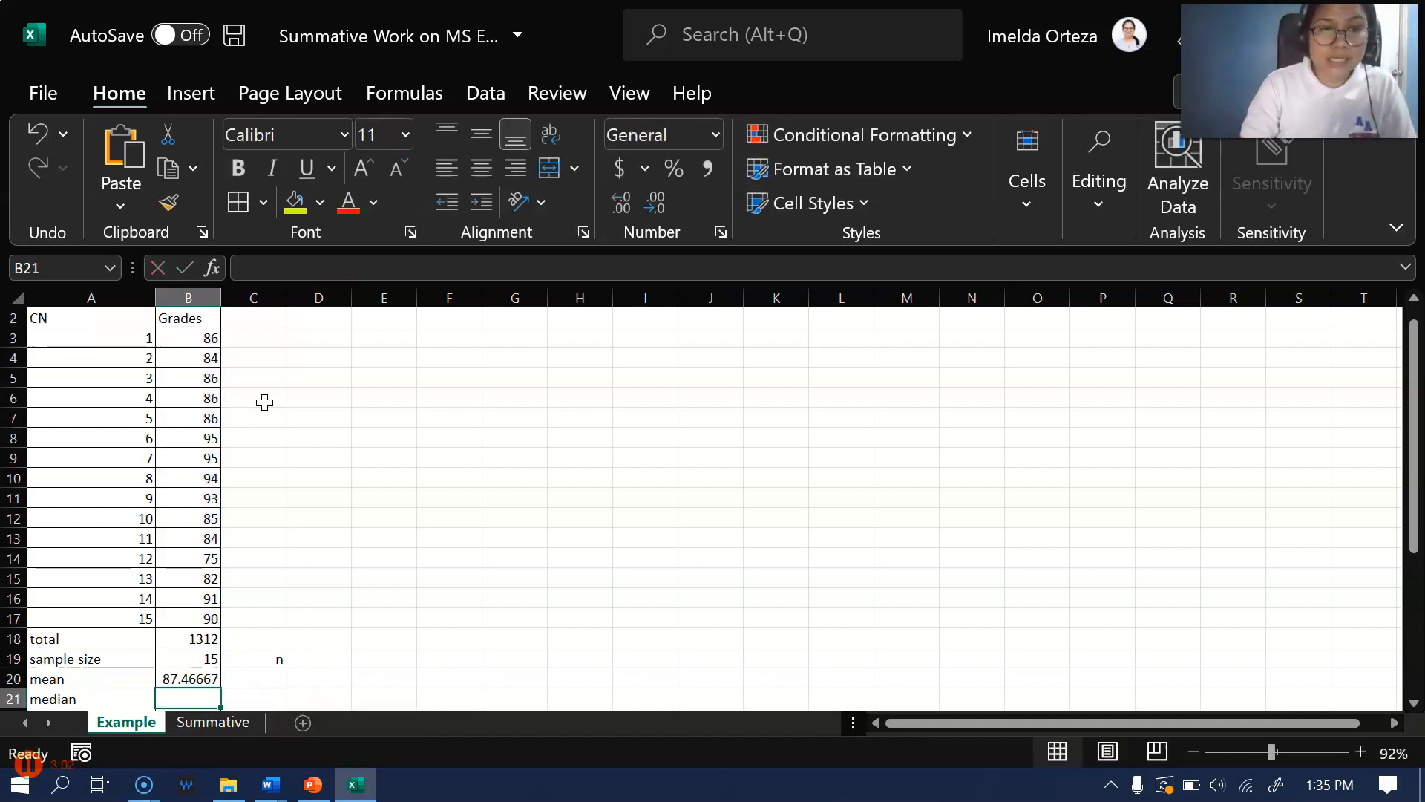
# Format the mean in B20 as a Number with 2 decimal places
pyautogui.click(193, 680)
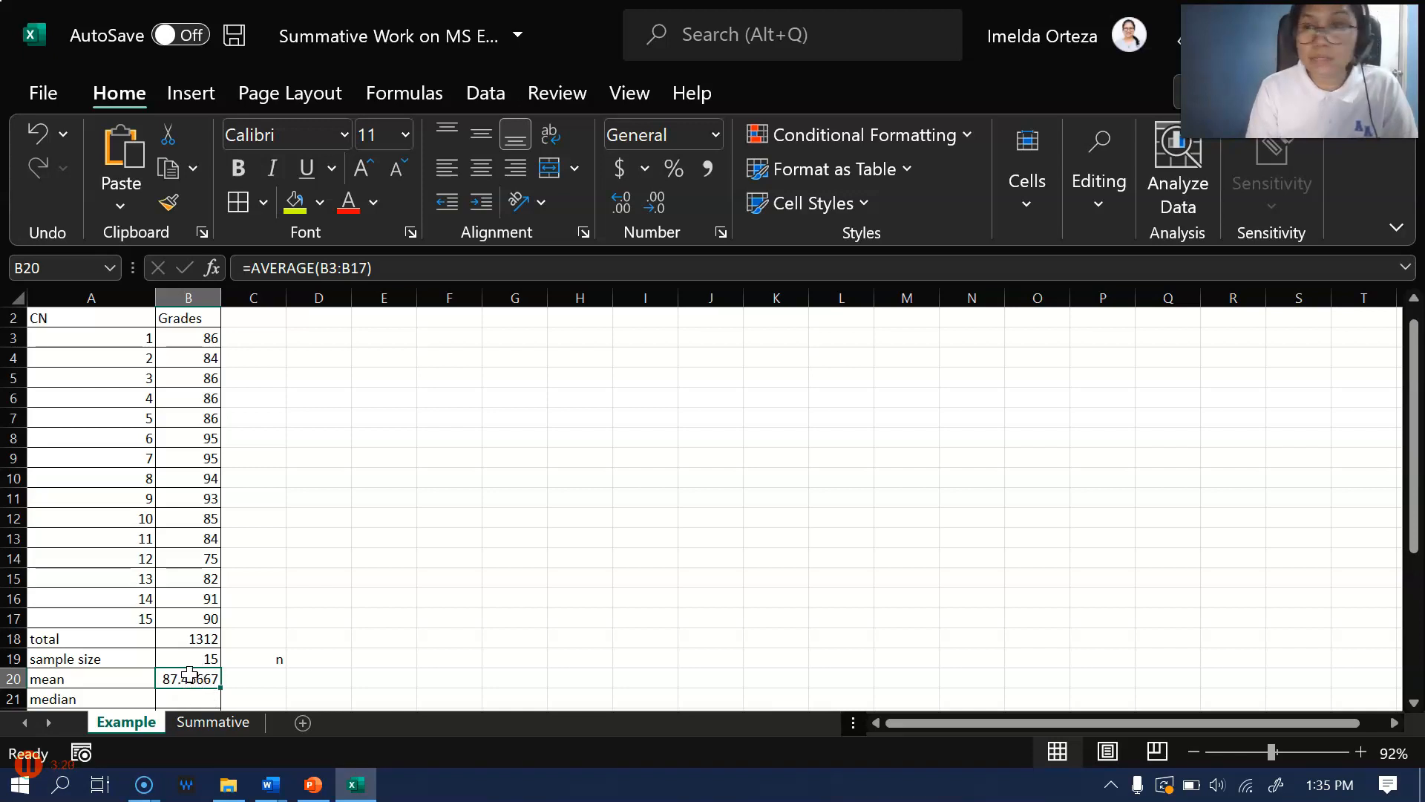
pyautogui.rightClick(192, 677)
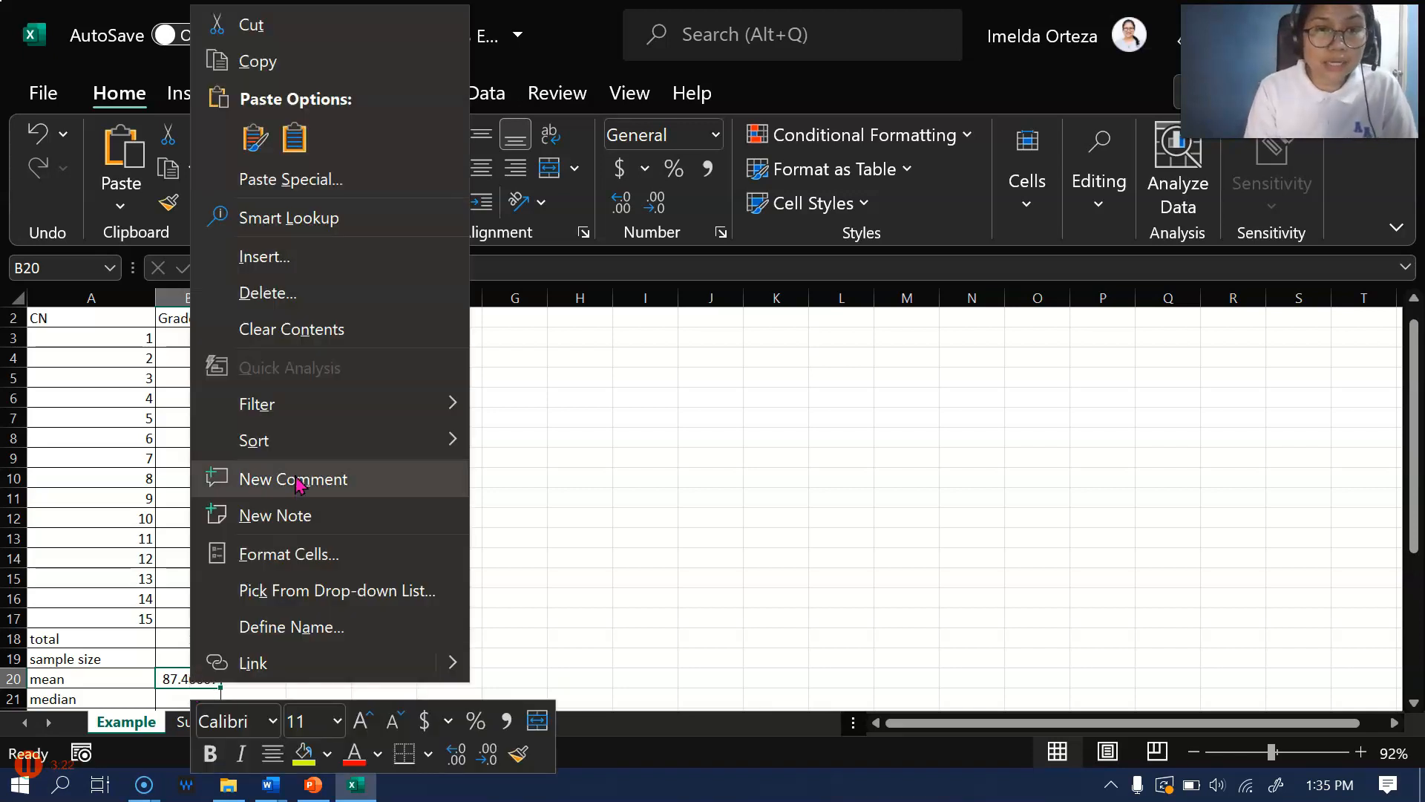
pyautogui.click(289, 554)
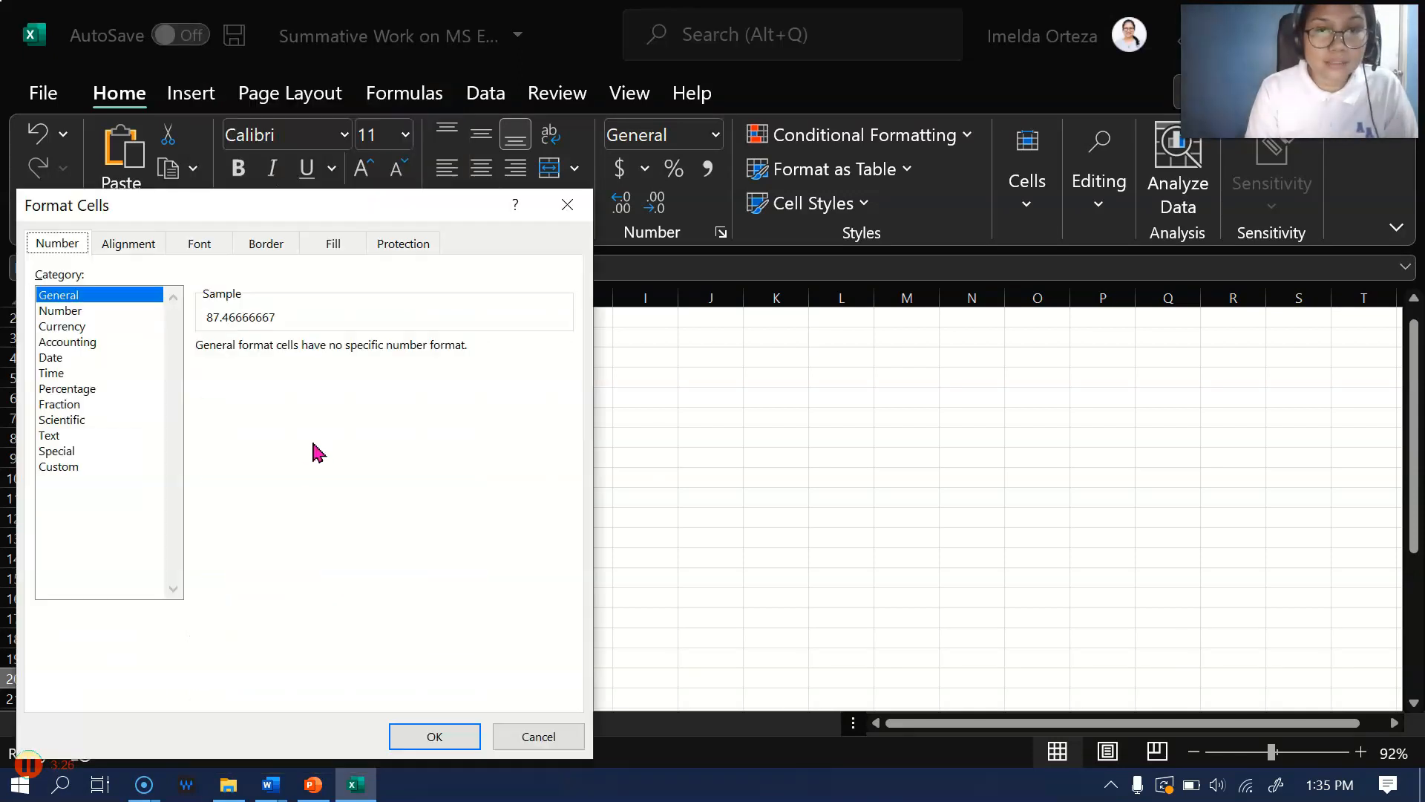
pyautogui.click(117, 310)
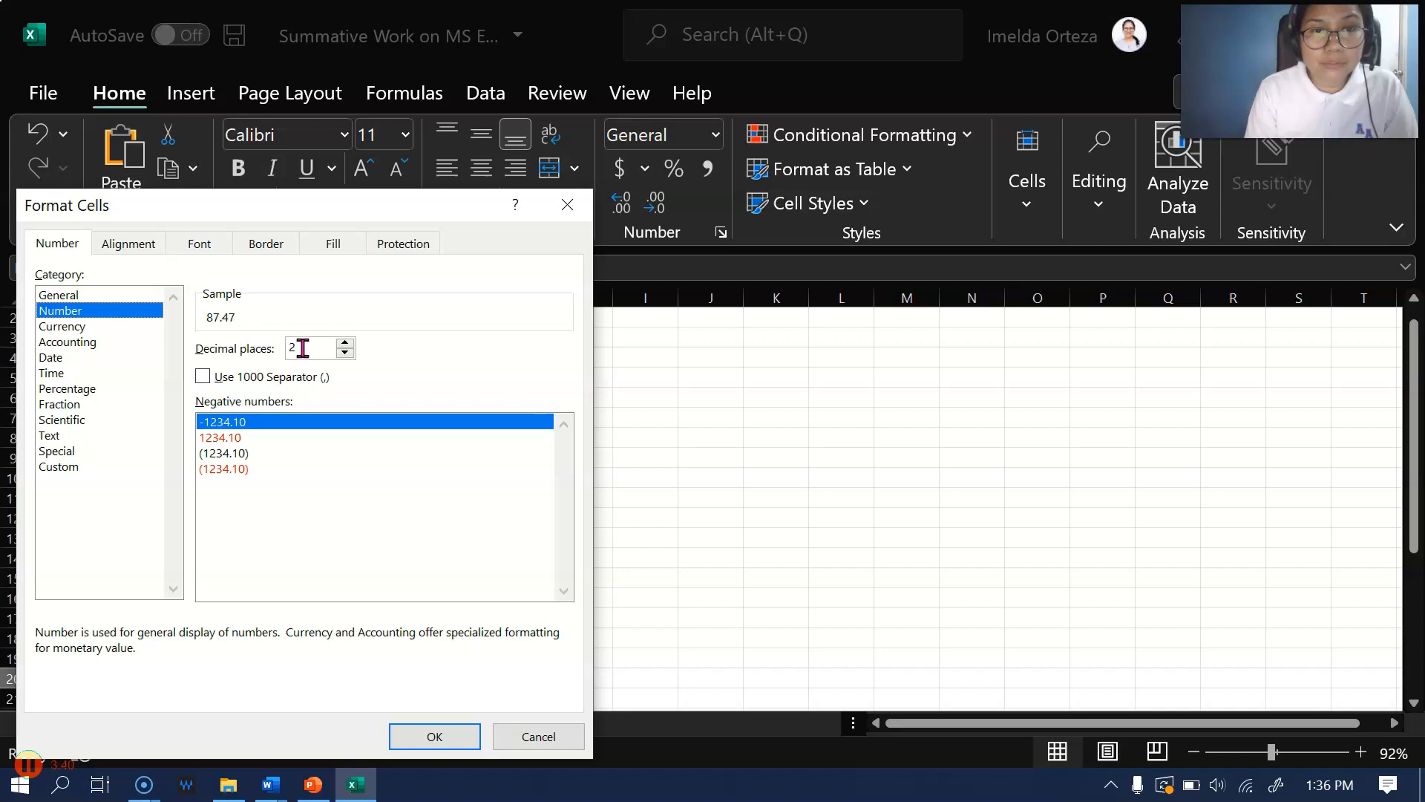
pyautogui.click(429, 737)
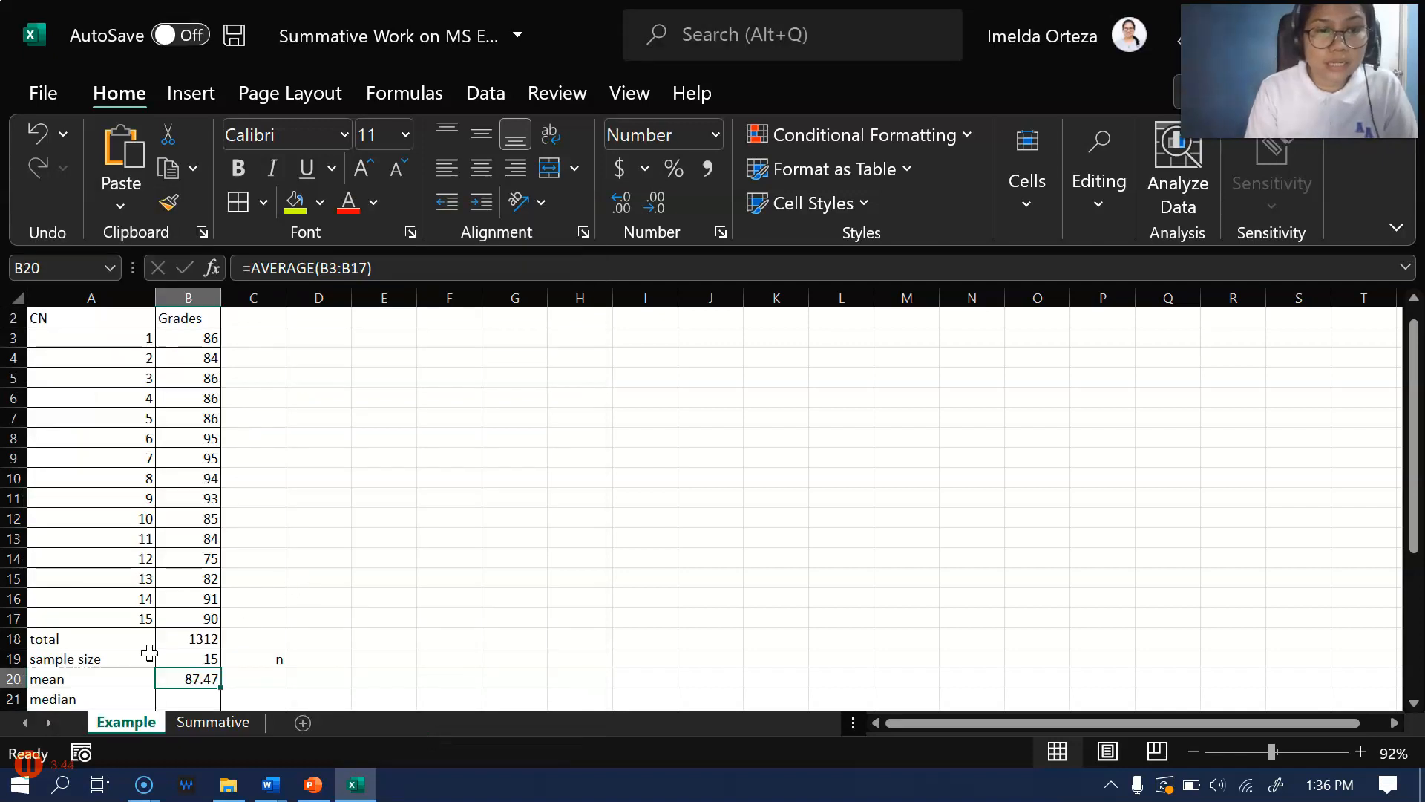
# Calculate the median of the grades in B21 with the formula =median(B3:B17)
pyautogui.scroll(-1, 149, 653)
pyautogui.click(179, 636)
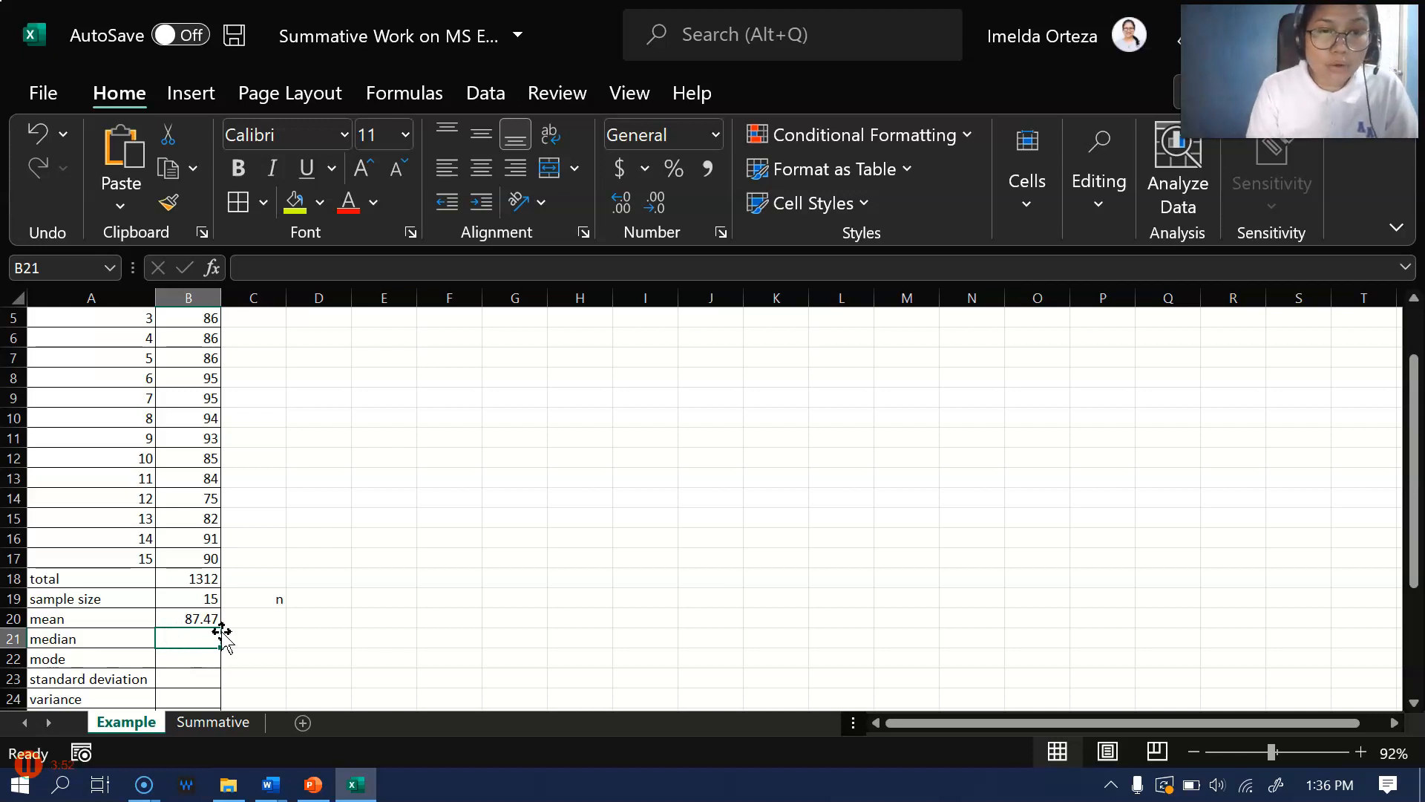
pyautogui.write('=')
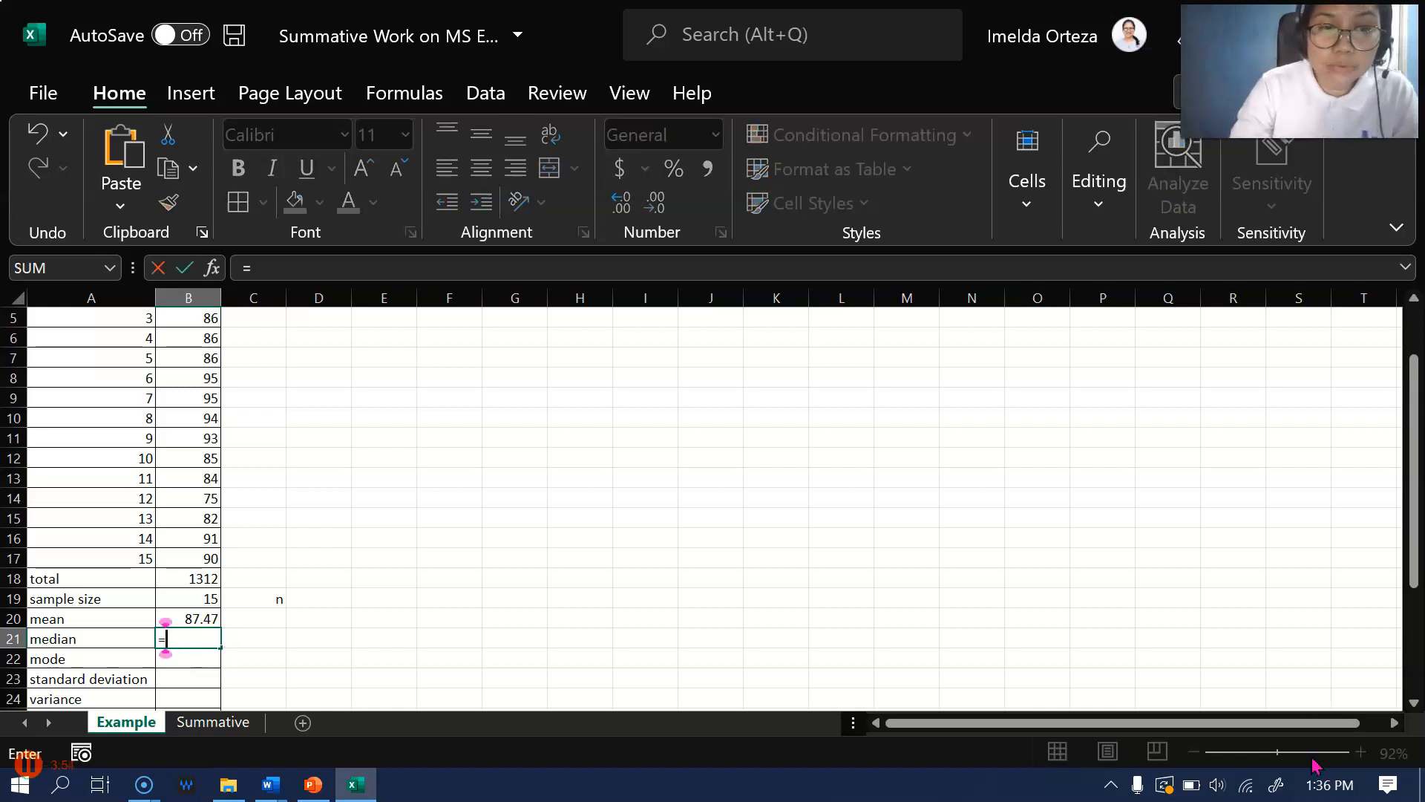
pyautogui.write('median')
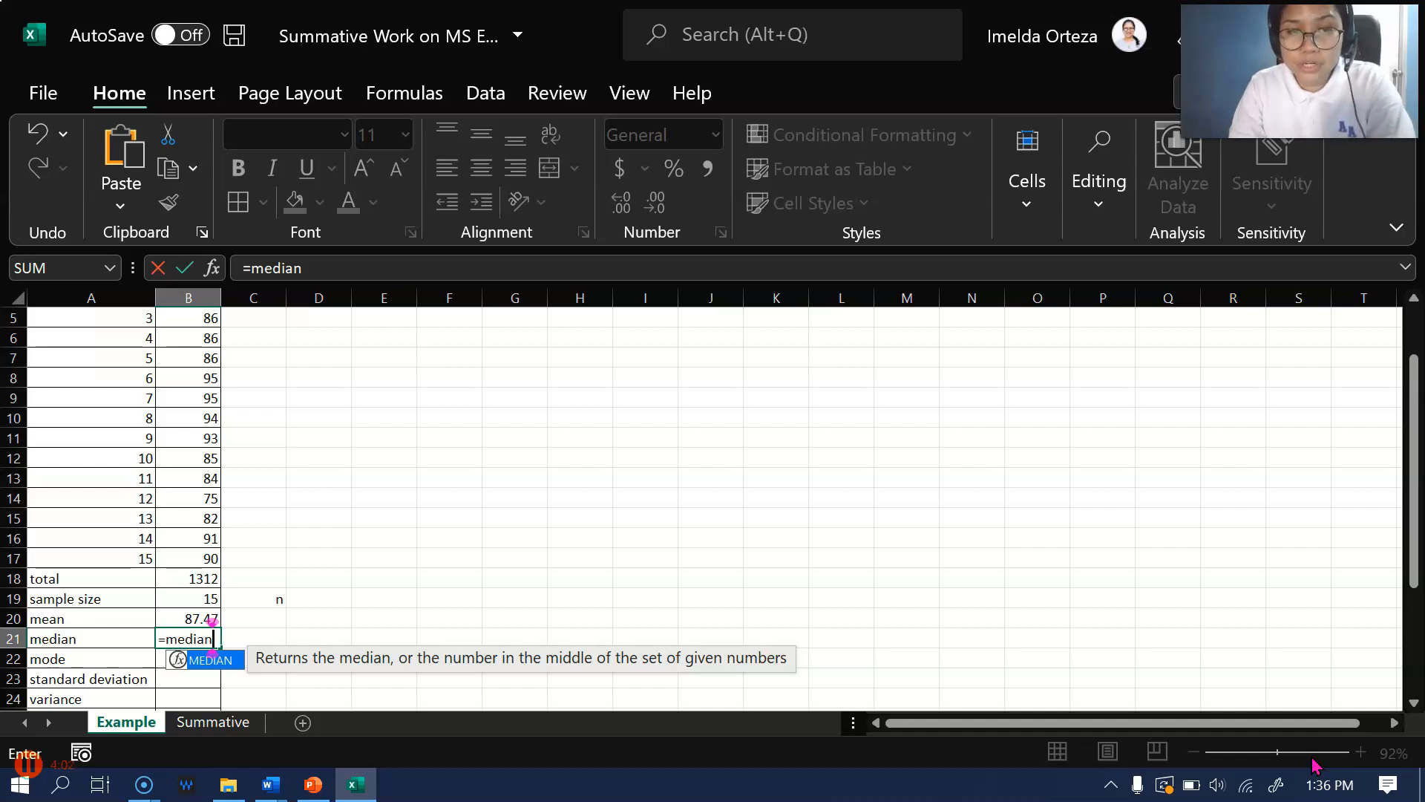
pyautogui.write('(')
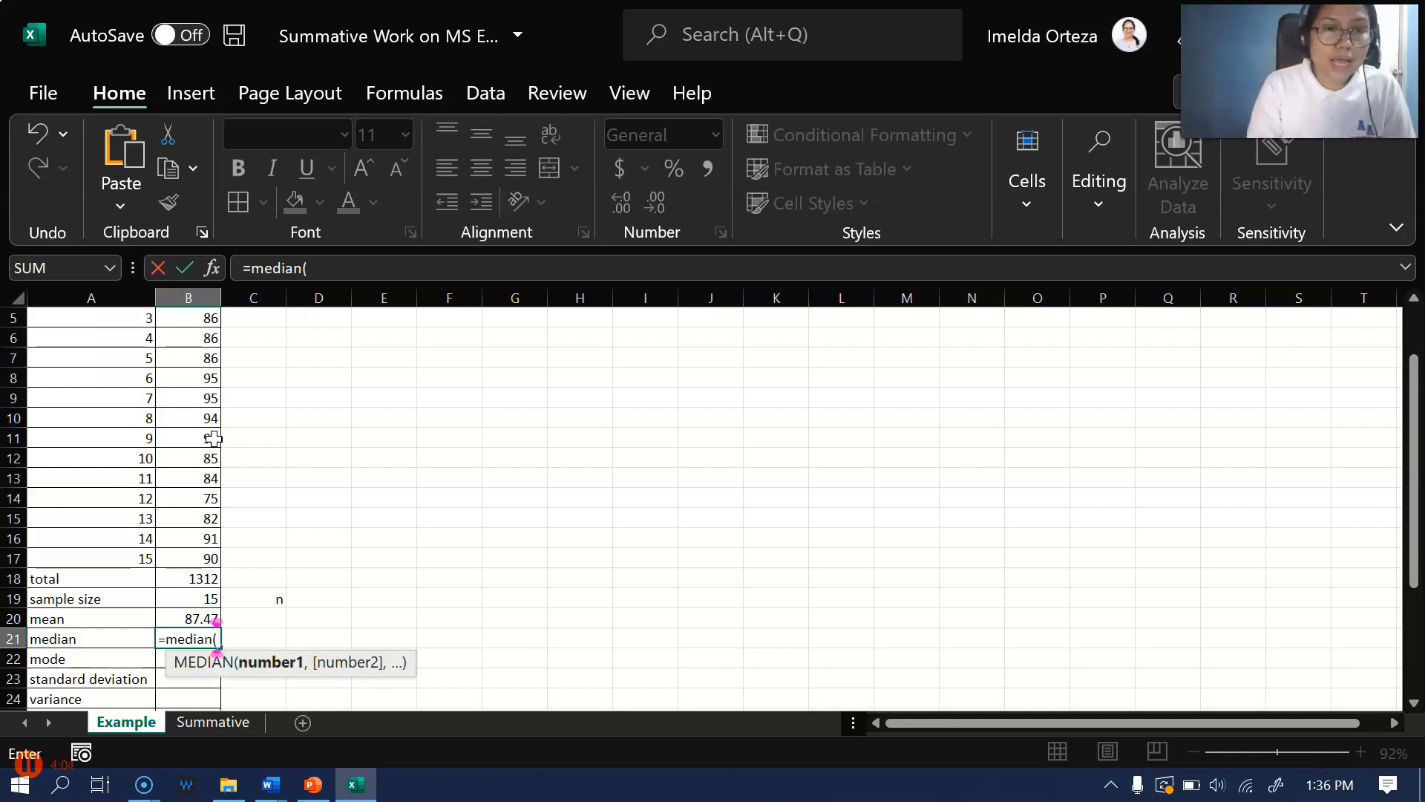
pyautogui.scroll(2, 216, 432)
pyautogui.moveTo(203, 358); pyautogui.dragTo(184, 638)
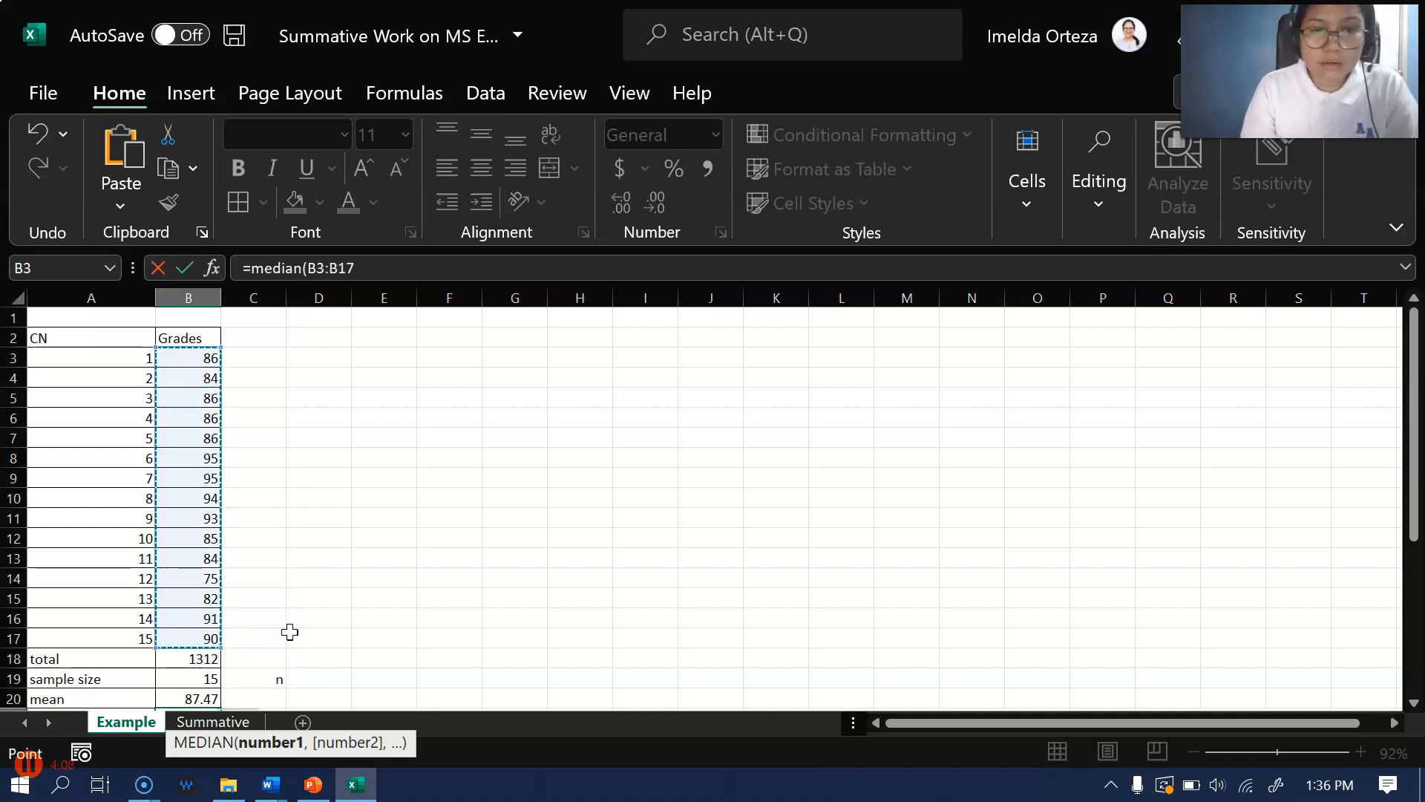
pyautogui.write(')')
pyautogui.press('Return')
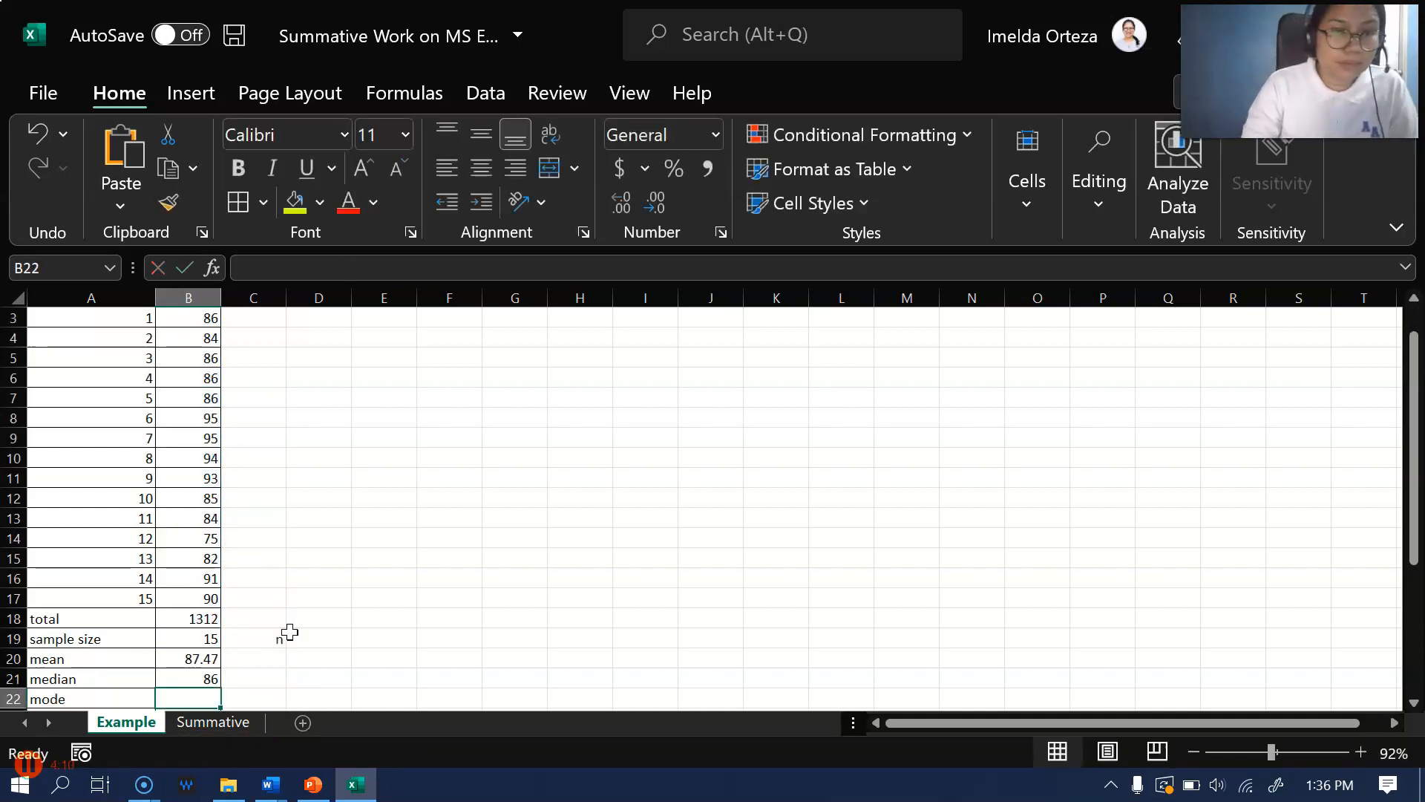
pyautogui.scroll(1, 397, 541)
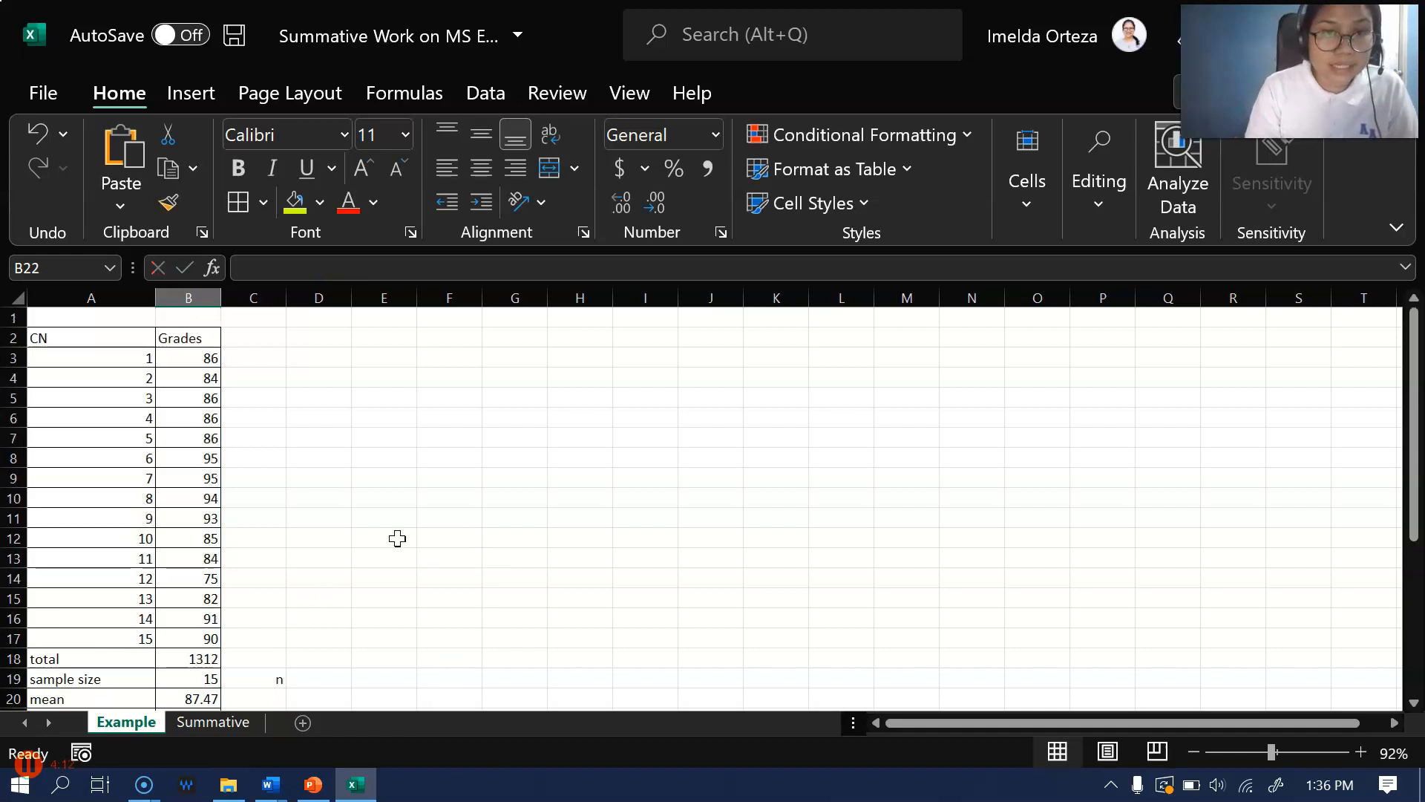
pyautogui.click(204, 357)
pyautogui.moveTo(204, 360); pyautogui.dragTo(188, 635)
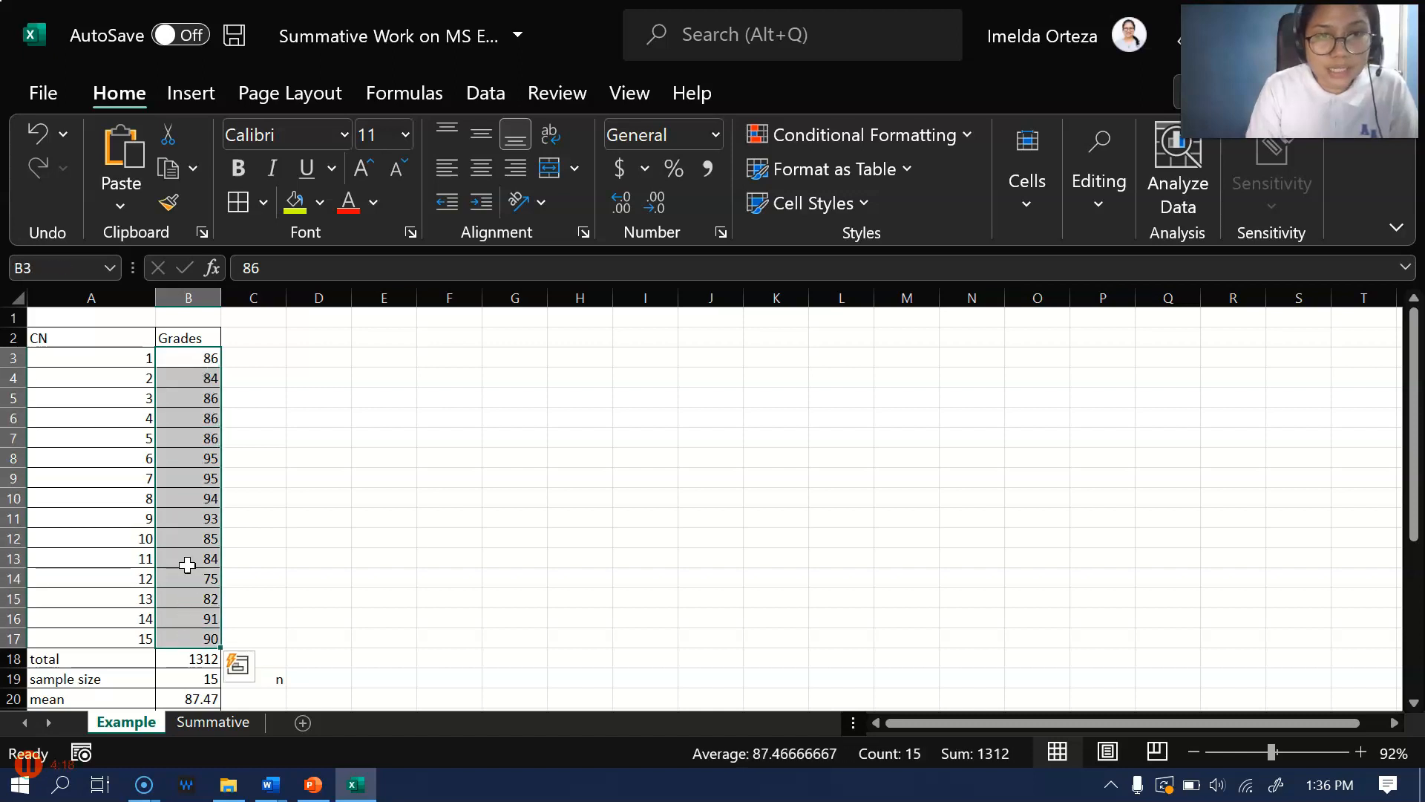
pyautogui.scroll(-3, 322, 370)
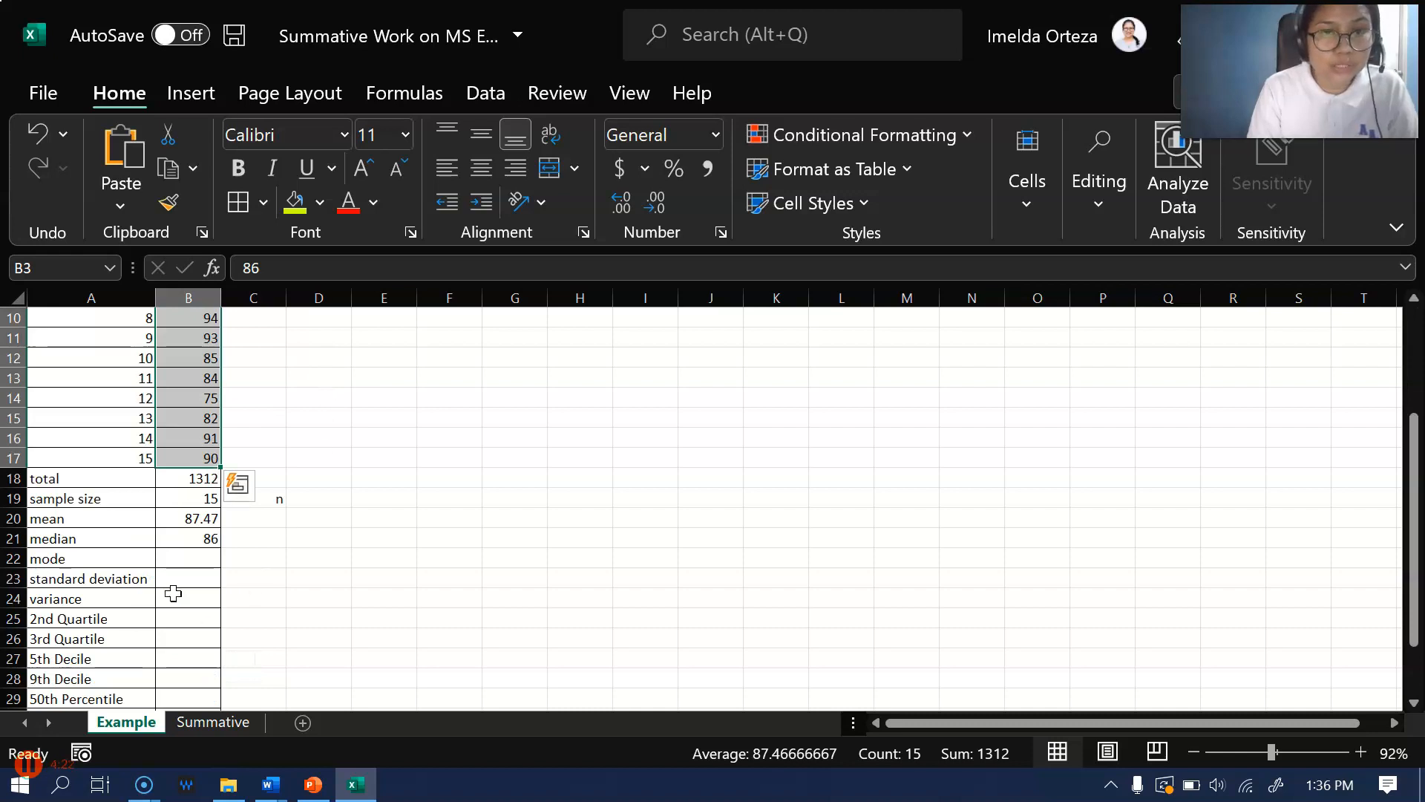
# Calculate the mode of the grades in B22 with the formula =mode(B3:B17)
pyautogui.click(186, 556)
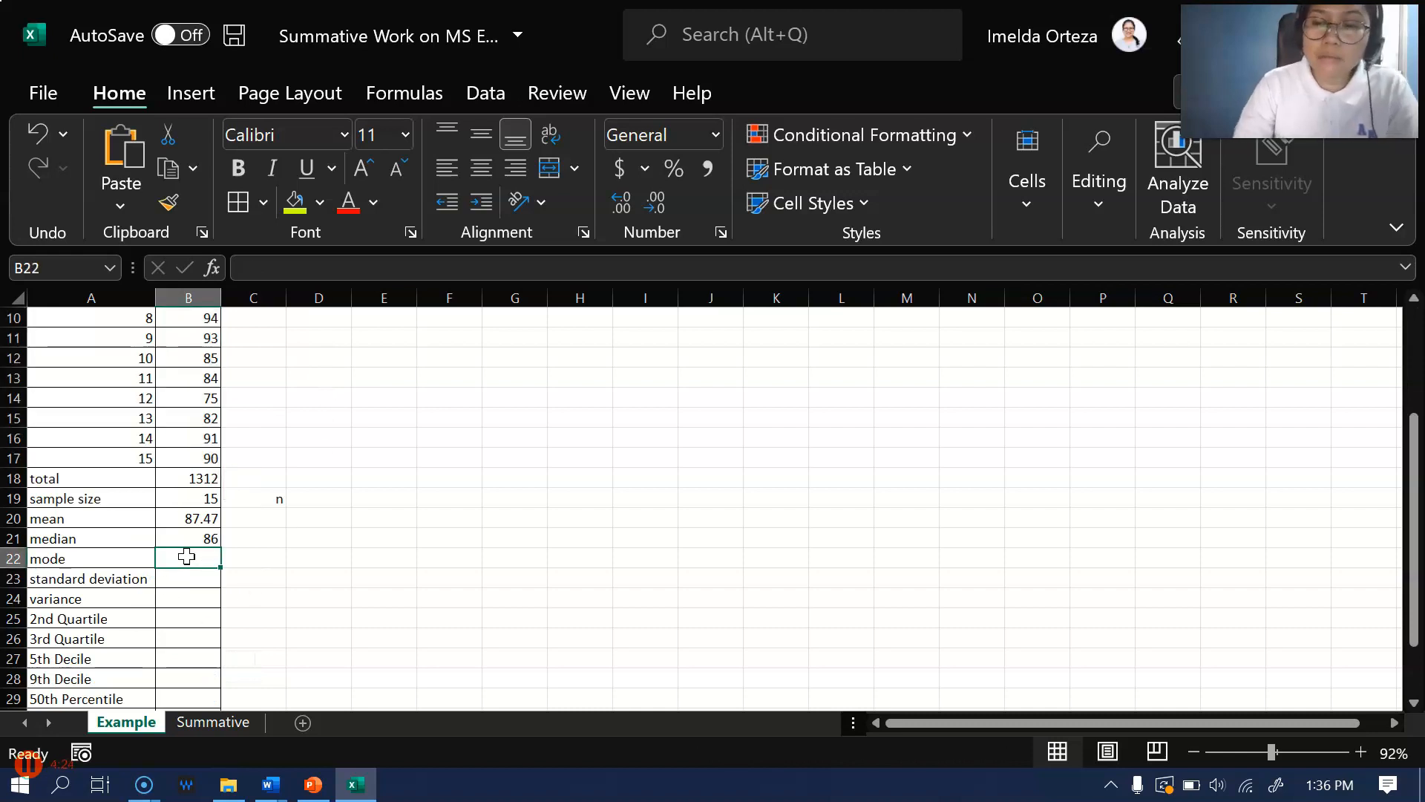
pyautogui.write('=mod')
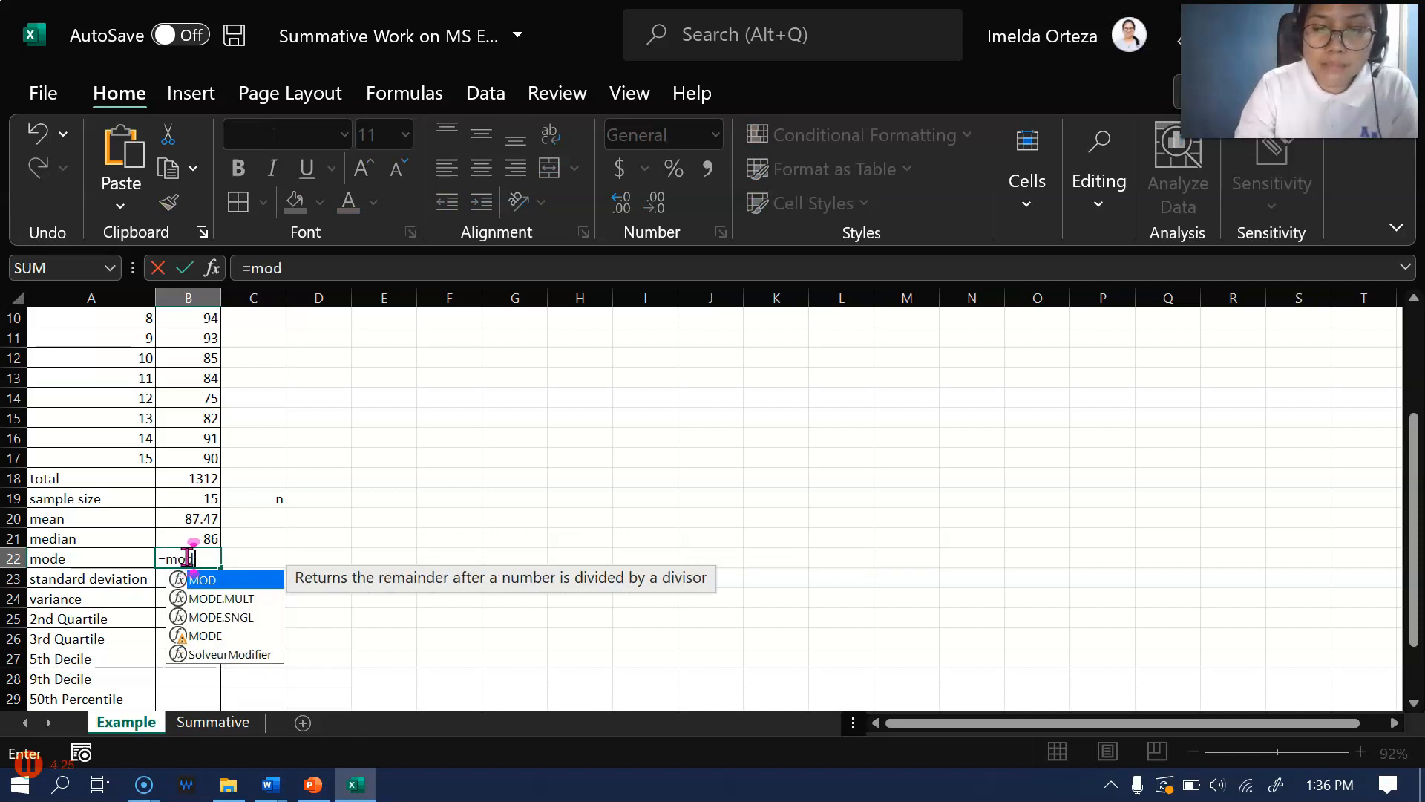
pyautogui.write('e(')
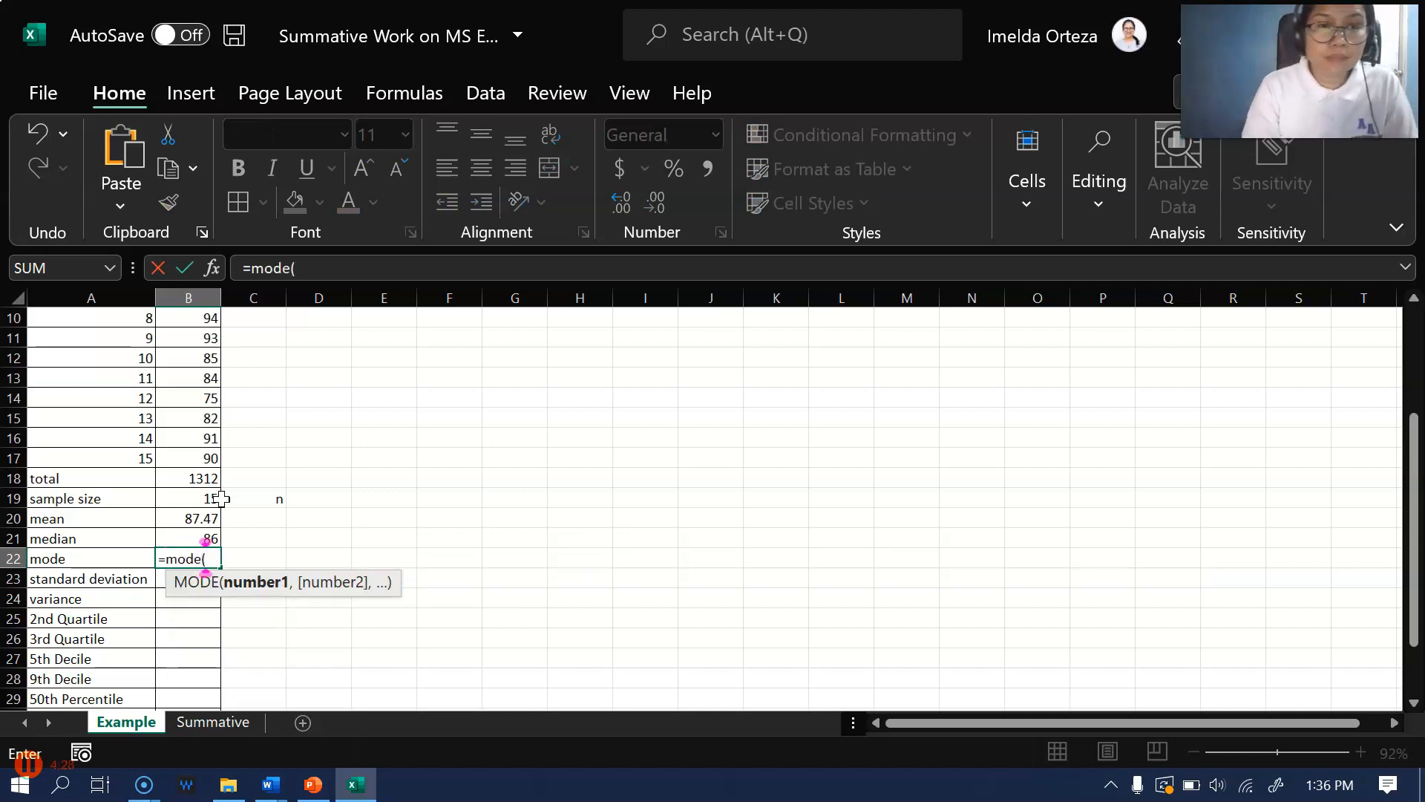
pyautogui.scroll(3, 271, 441)
pyautogui.moveTo(190, 360); pyautogui.dragTo(189, 634)
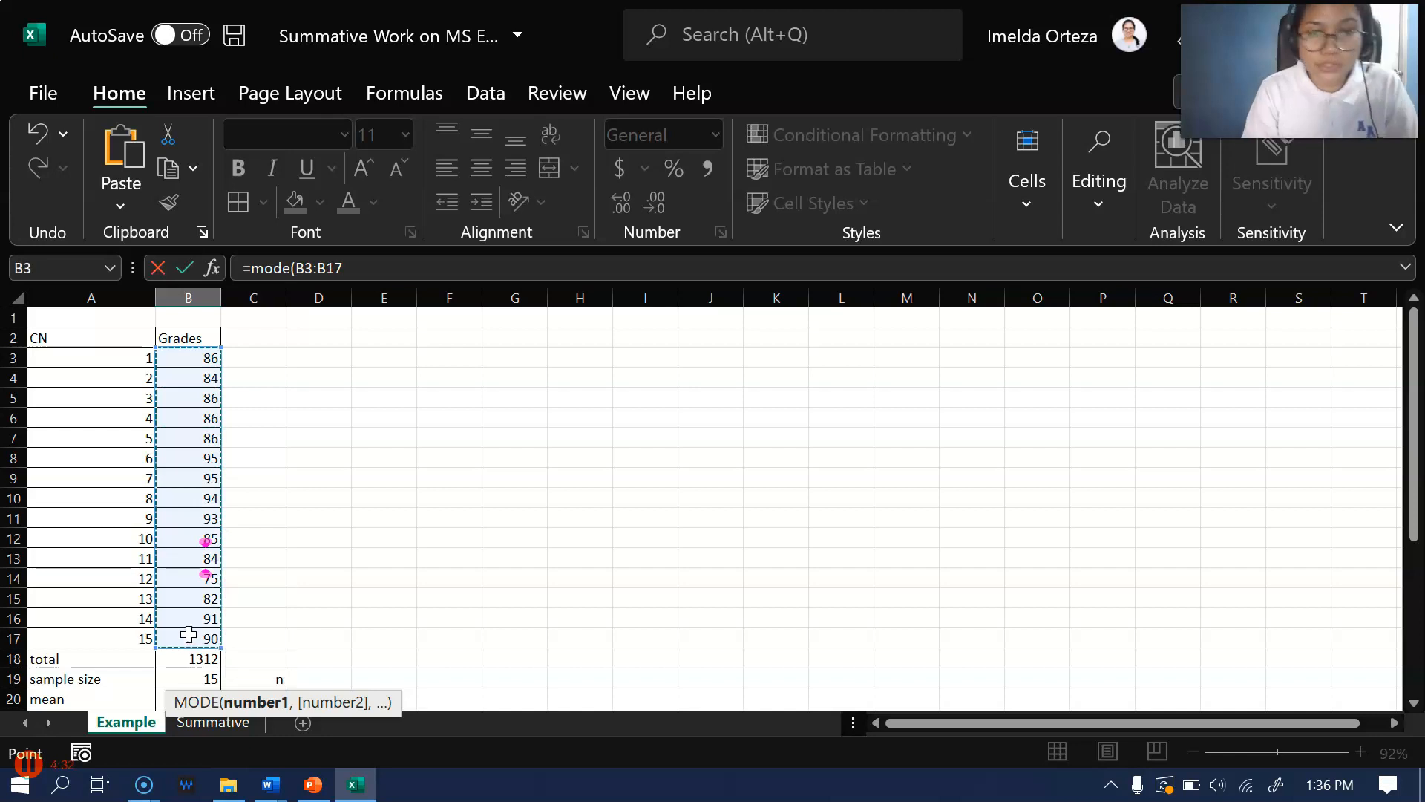
pyautogui.write(')')
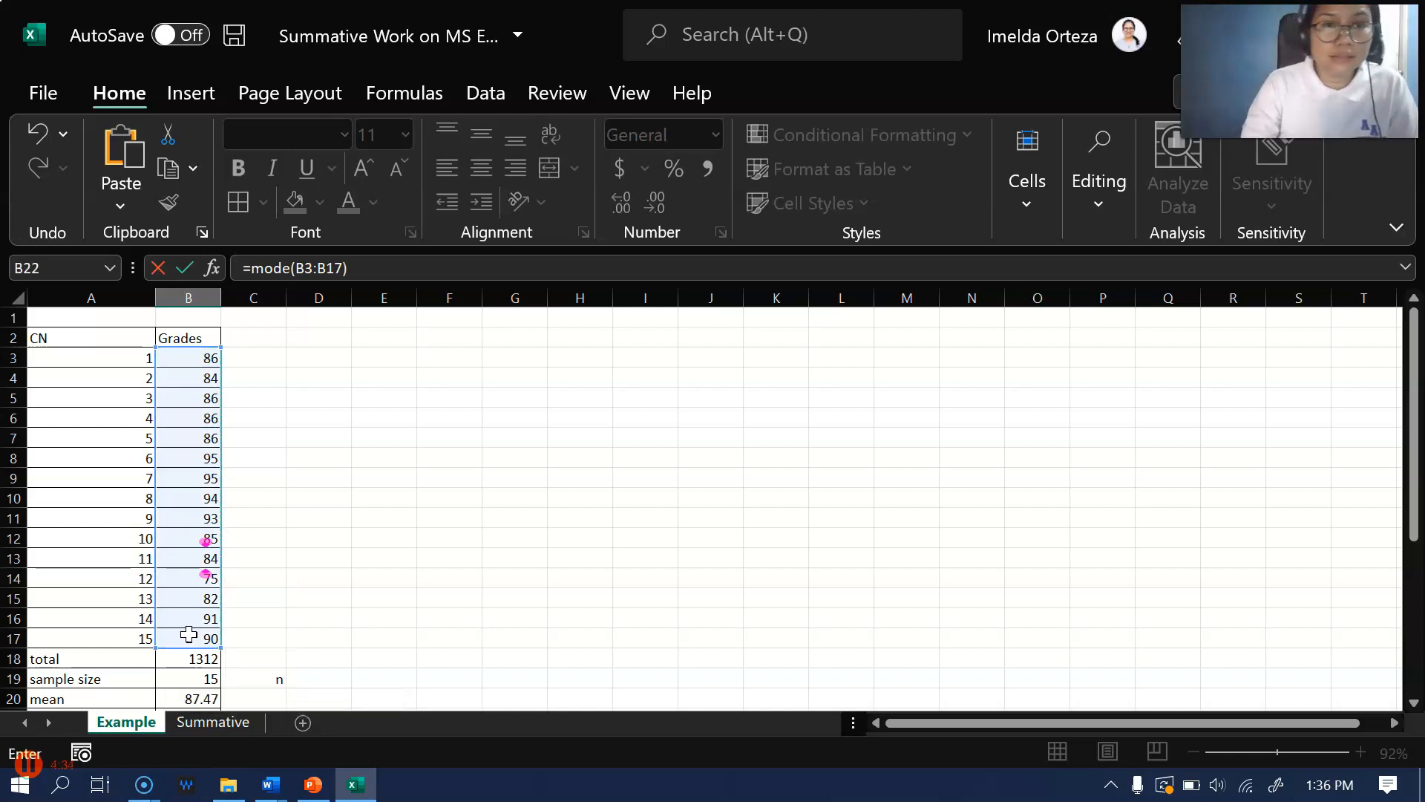
pyautogui.press('Return')
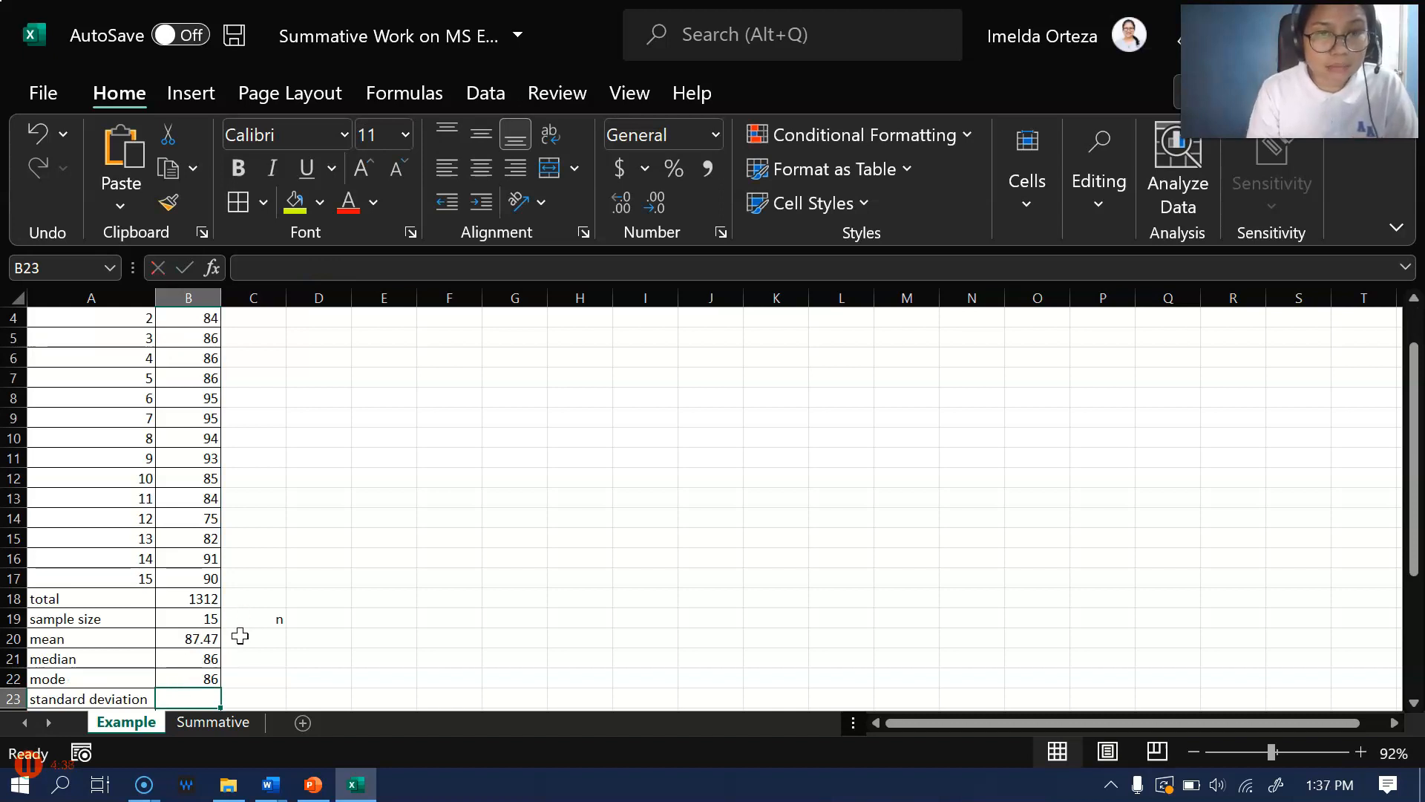
pyautogui.click(181, 665)
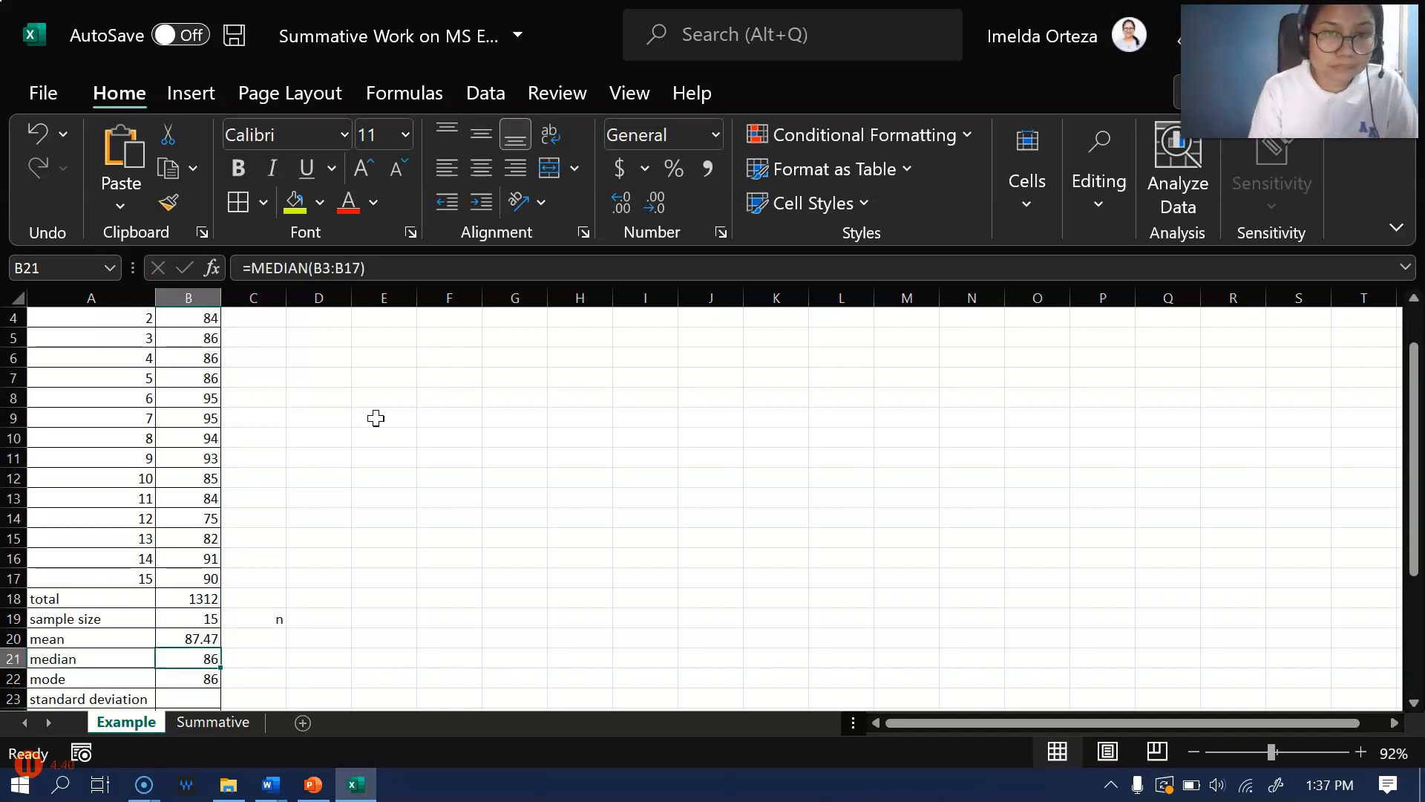
# Calculate the sample standard deviation of the grades in B23 with the formula =stdev.s(B3:B17)
pyautogui.scroll(-1, 193, 609)
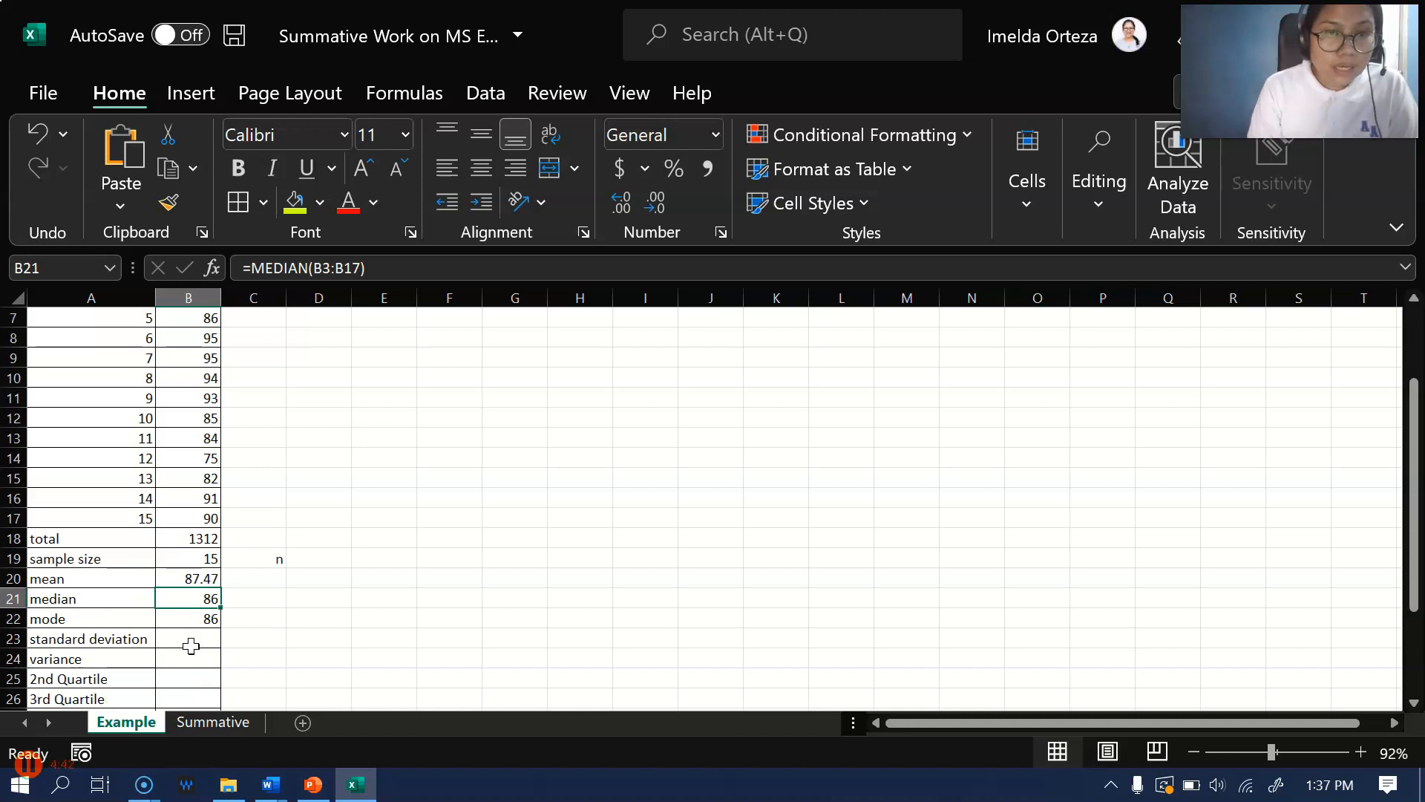
pyautogui.click(192, 645)
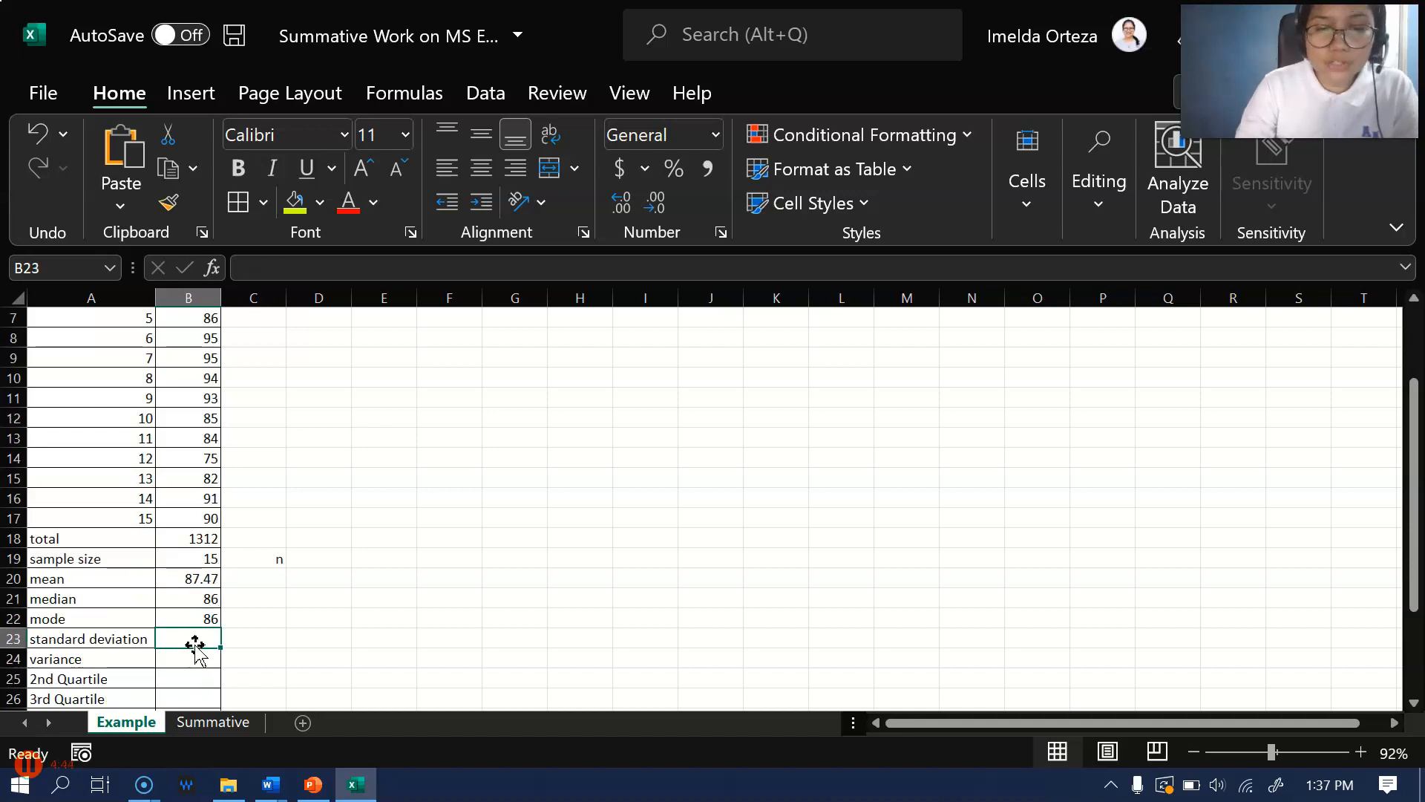
pyautogui.write('=')
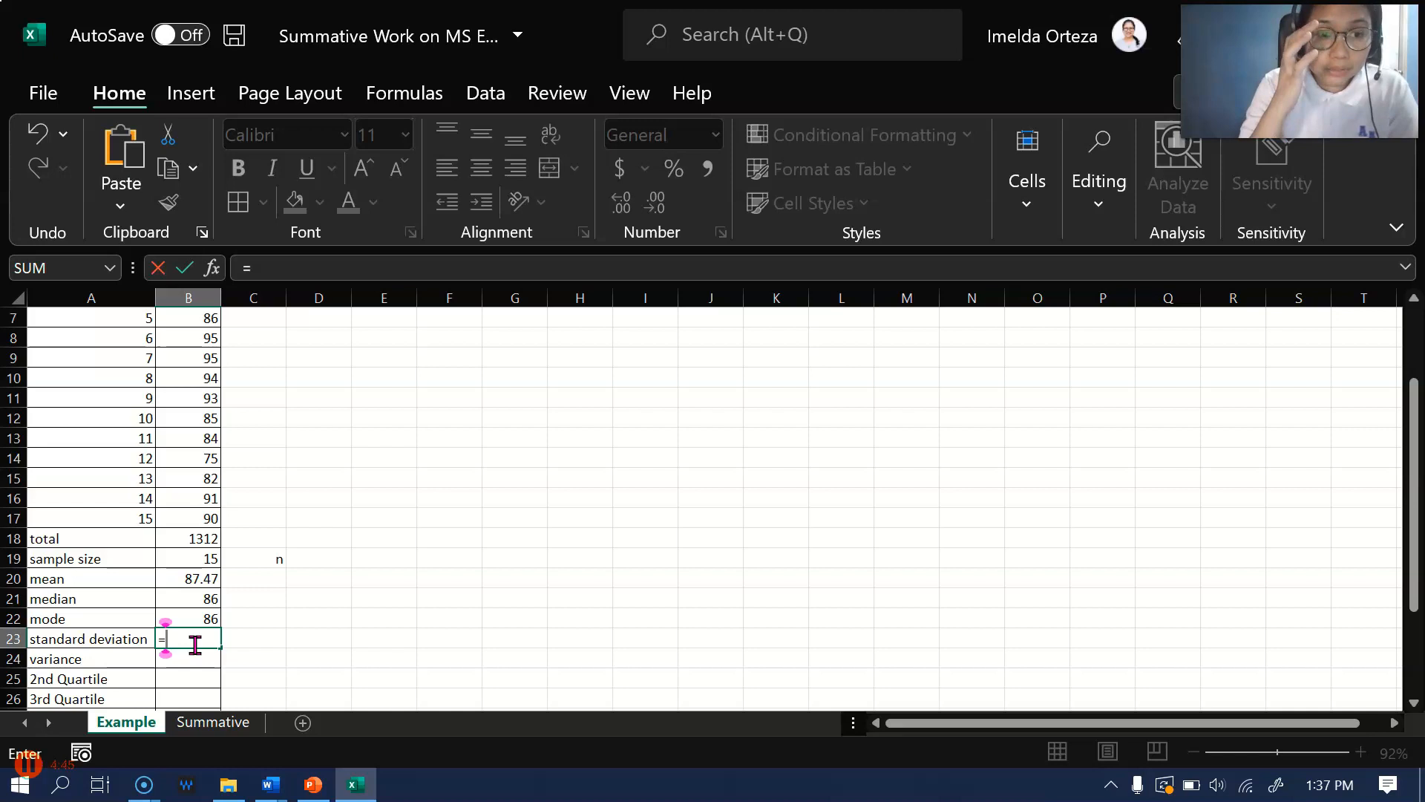
pyautogui.write('sted')
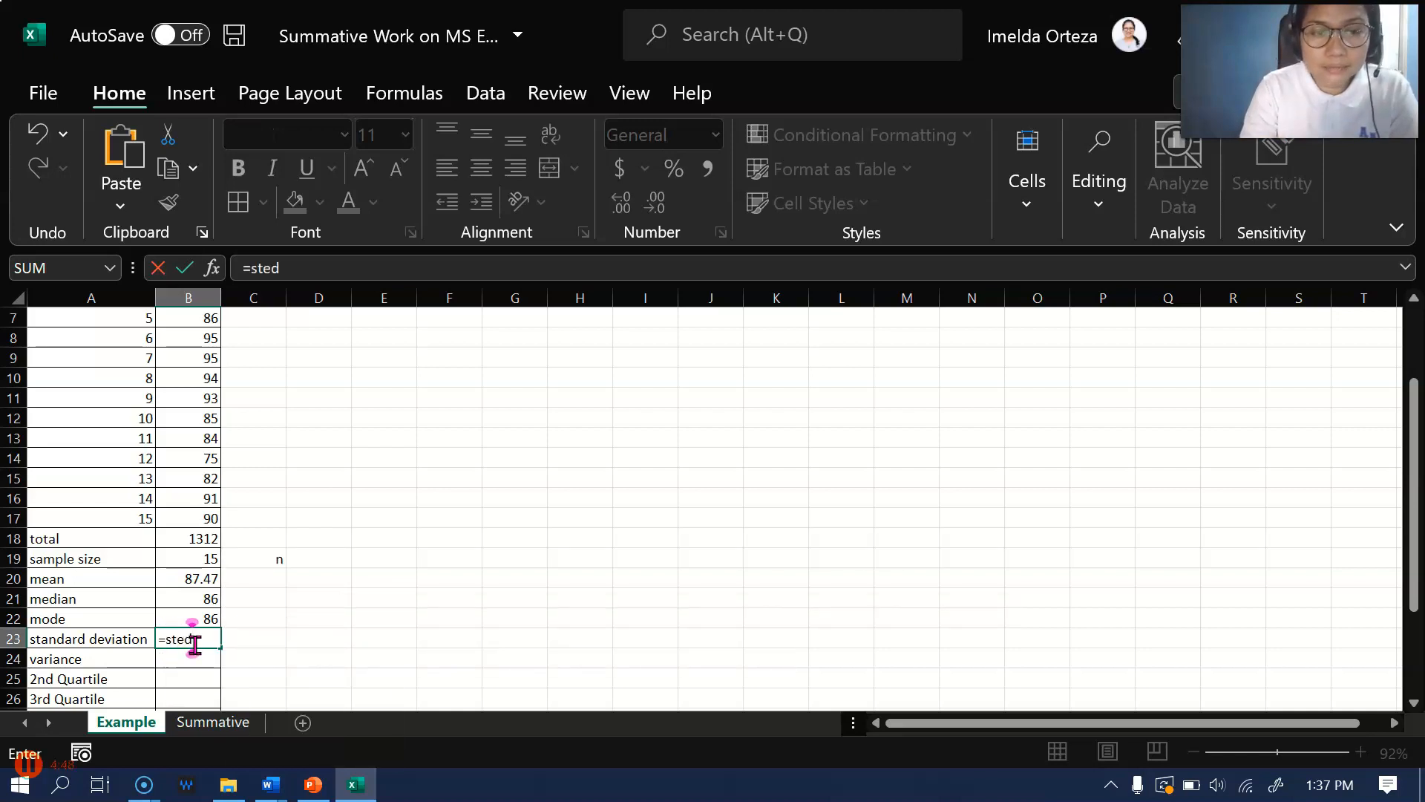
pyautogui.press('BackSpace')
pyautogui.press('BackSpace')
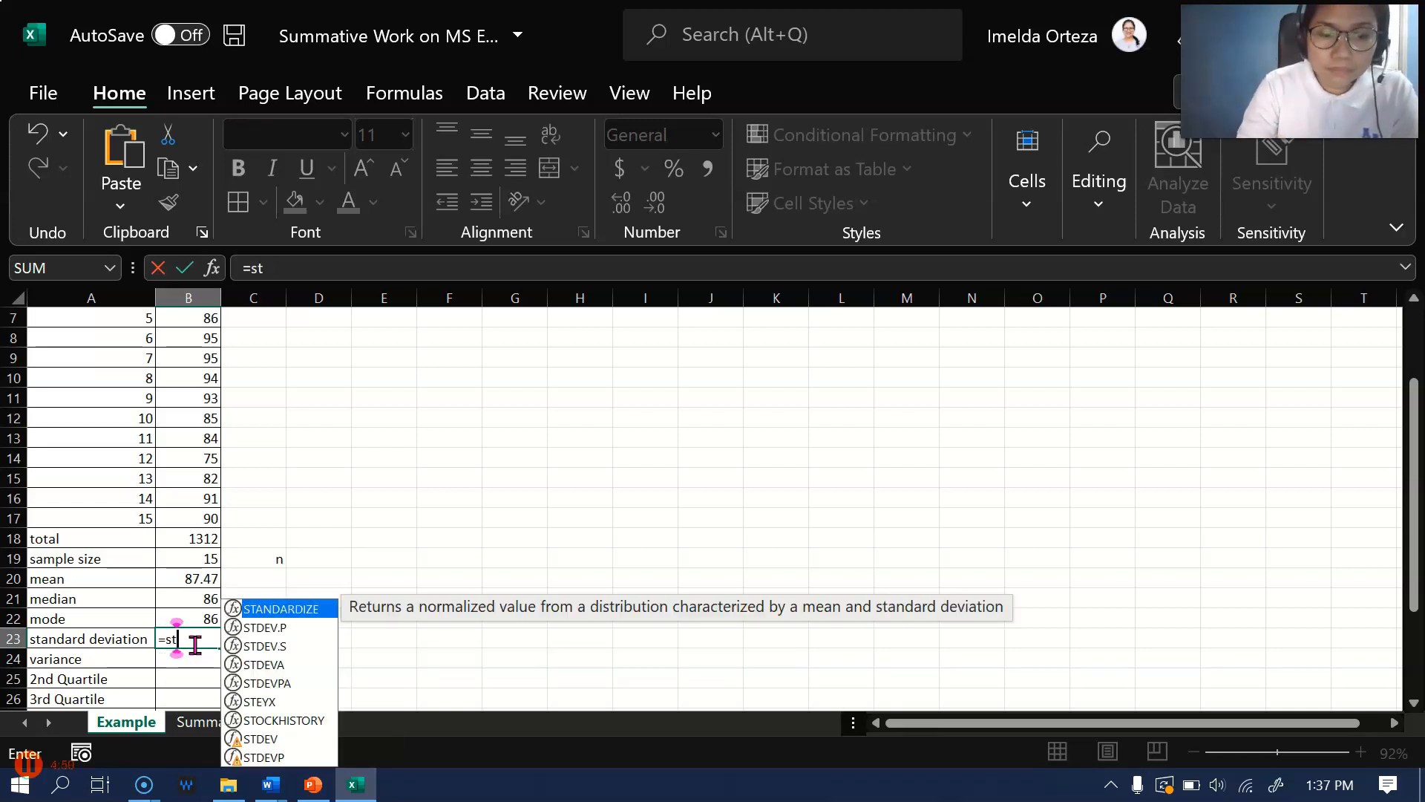
pyautogui.write('dev,')
pyautogui.press('BackSpace')
pyautogui.write('.s')
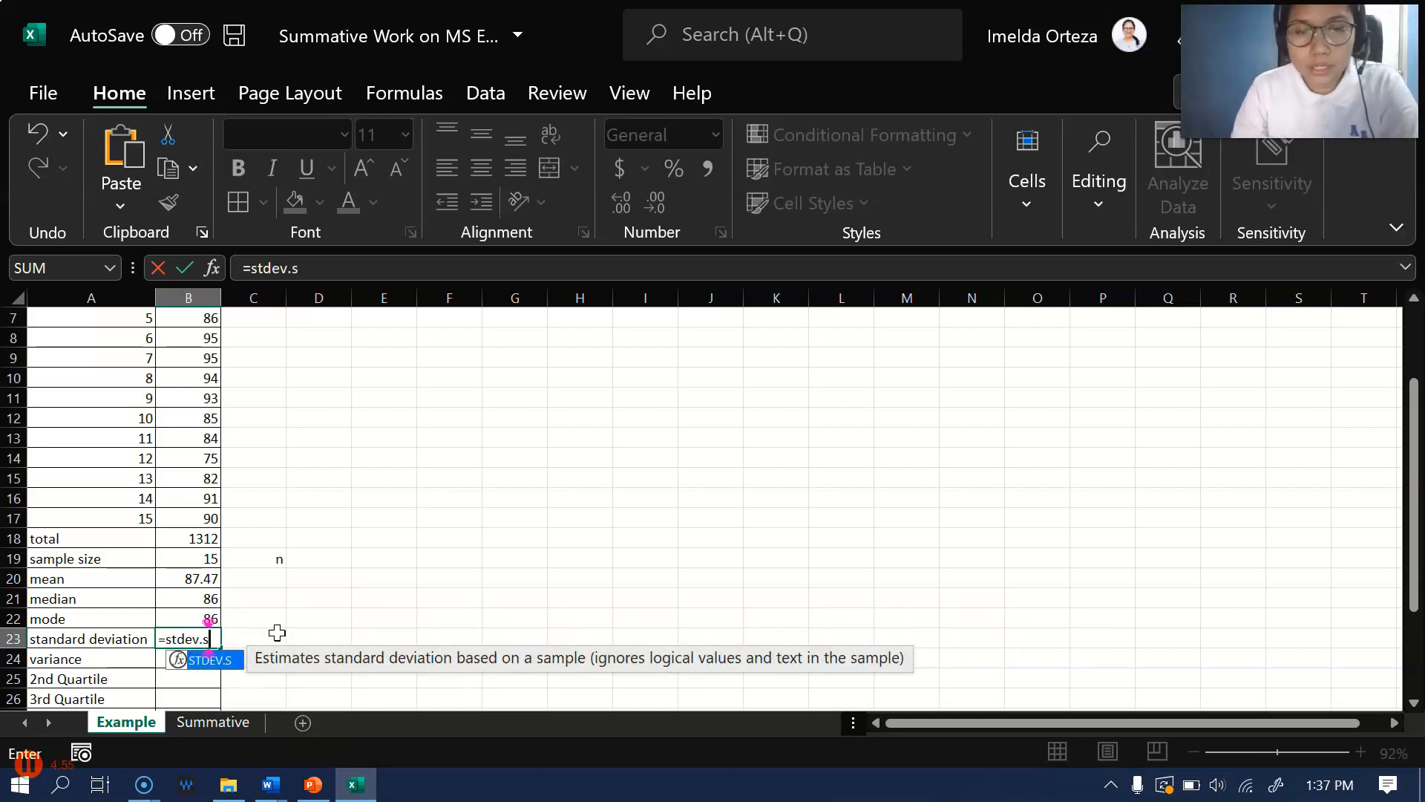
pyautogui.write('(')
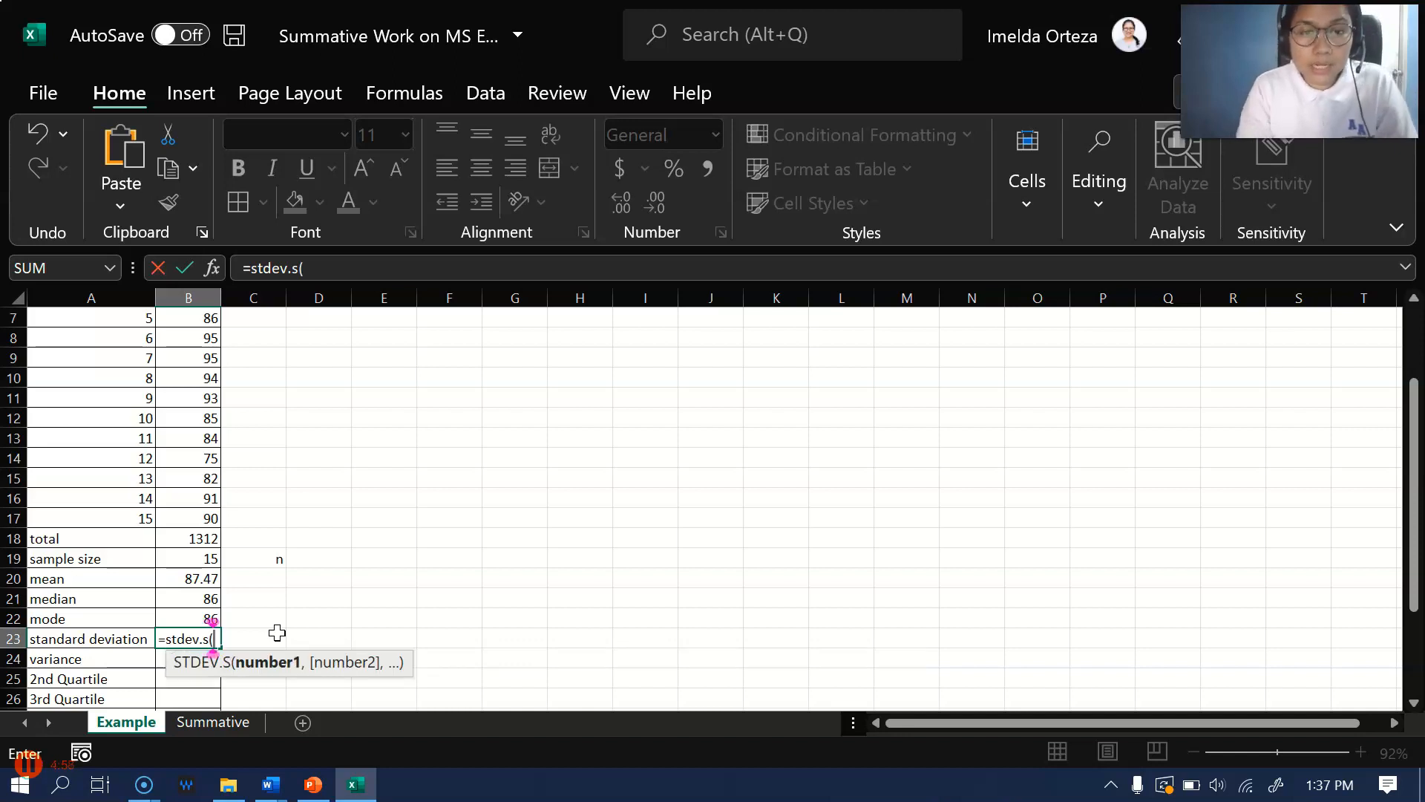
pyautogui.scroll(2, 160, 469)
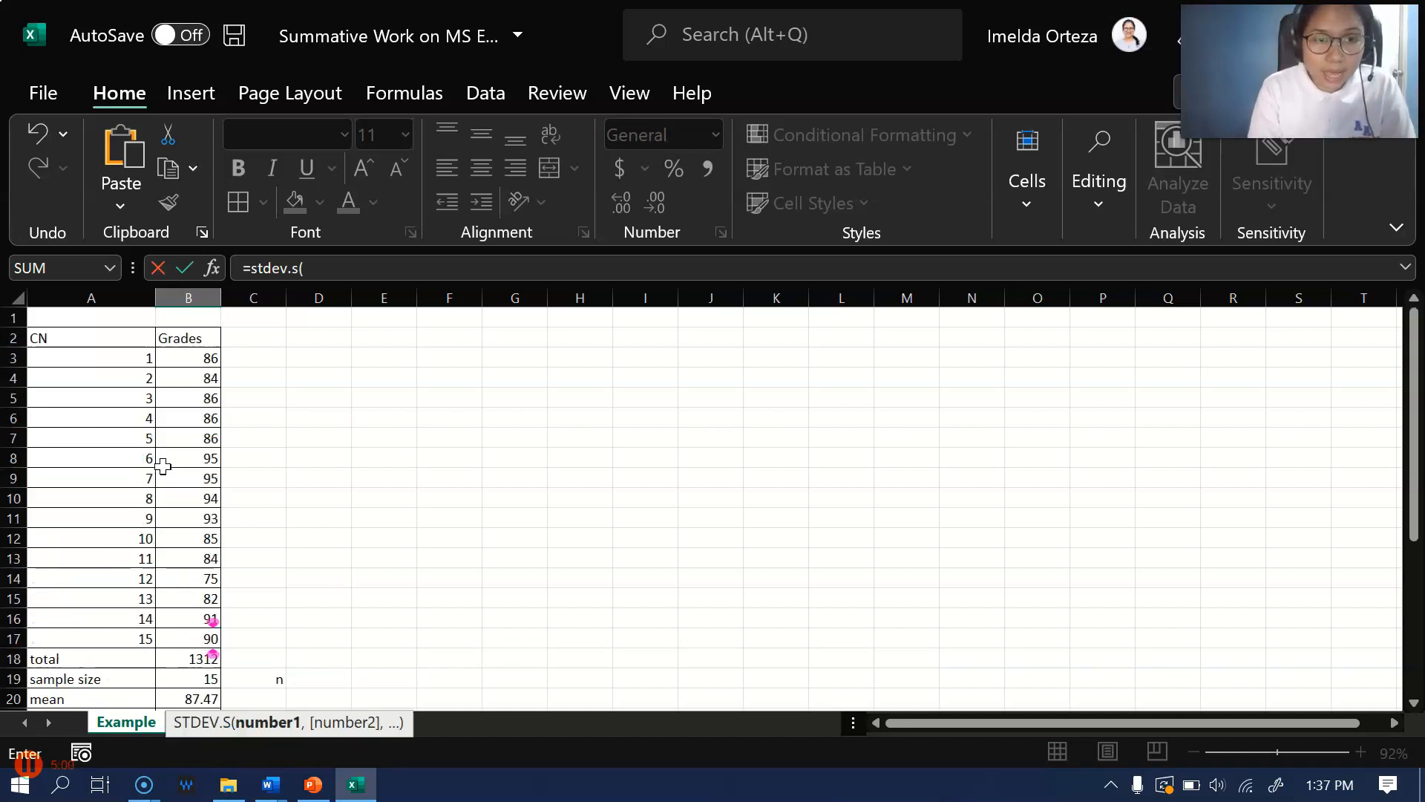
pyautogui.click(185, 359)
pyautogui.moveTo(184, 359); pyautogui.dragTo(181, 638)
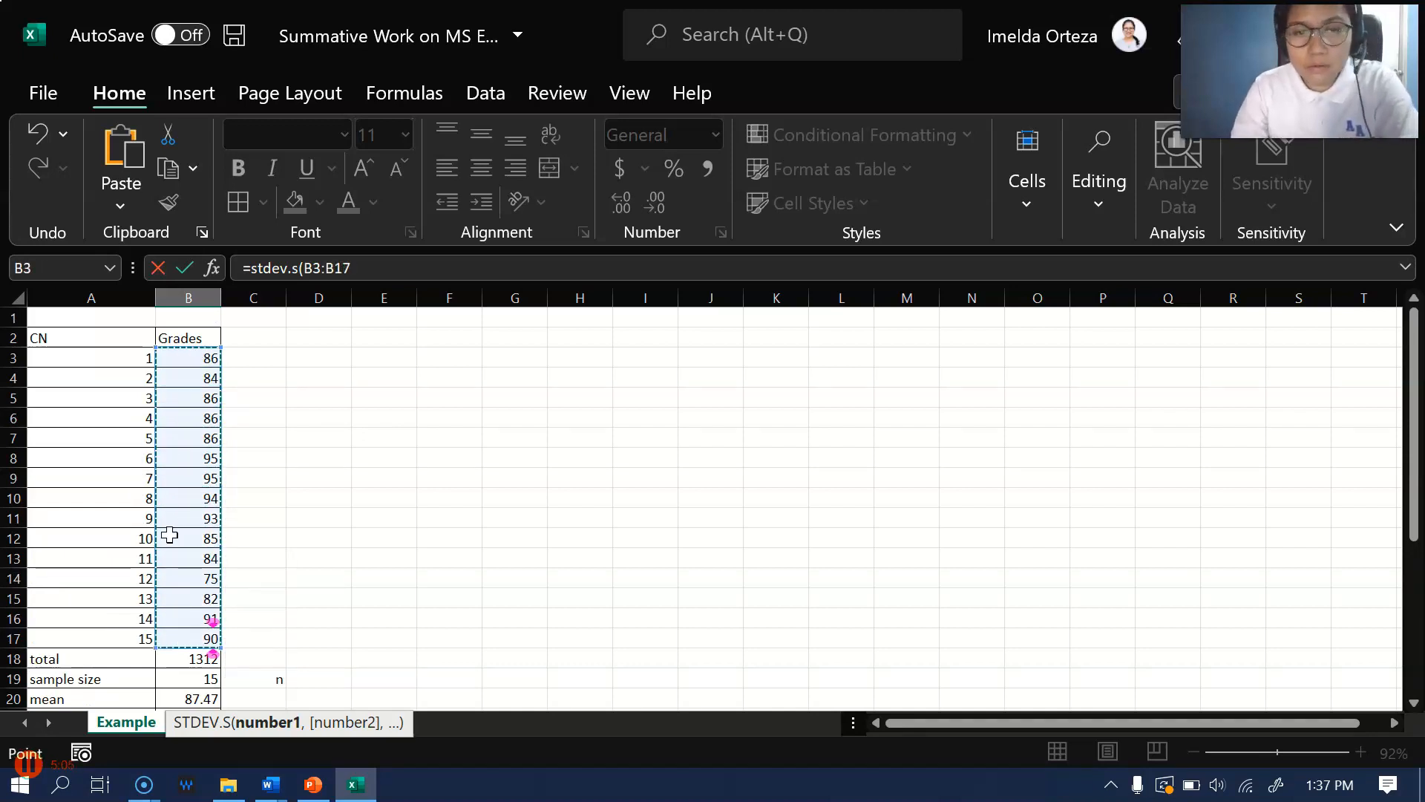
pyautogui.write(')')
pyautogui.press('Return')
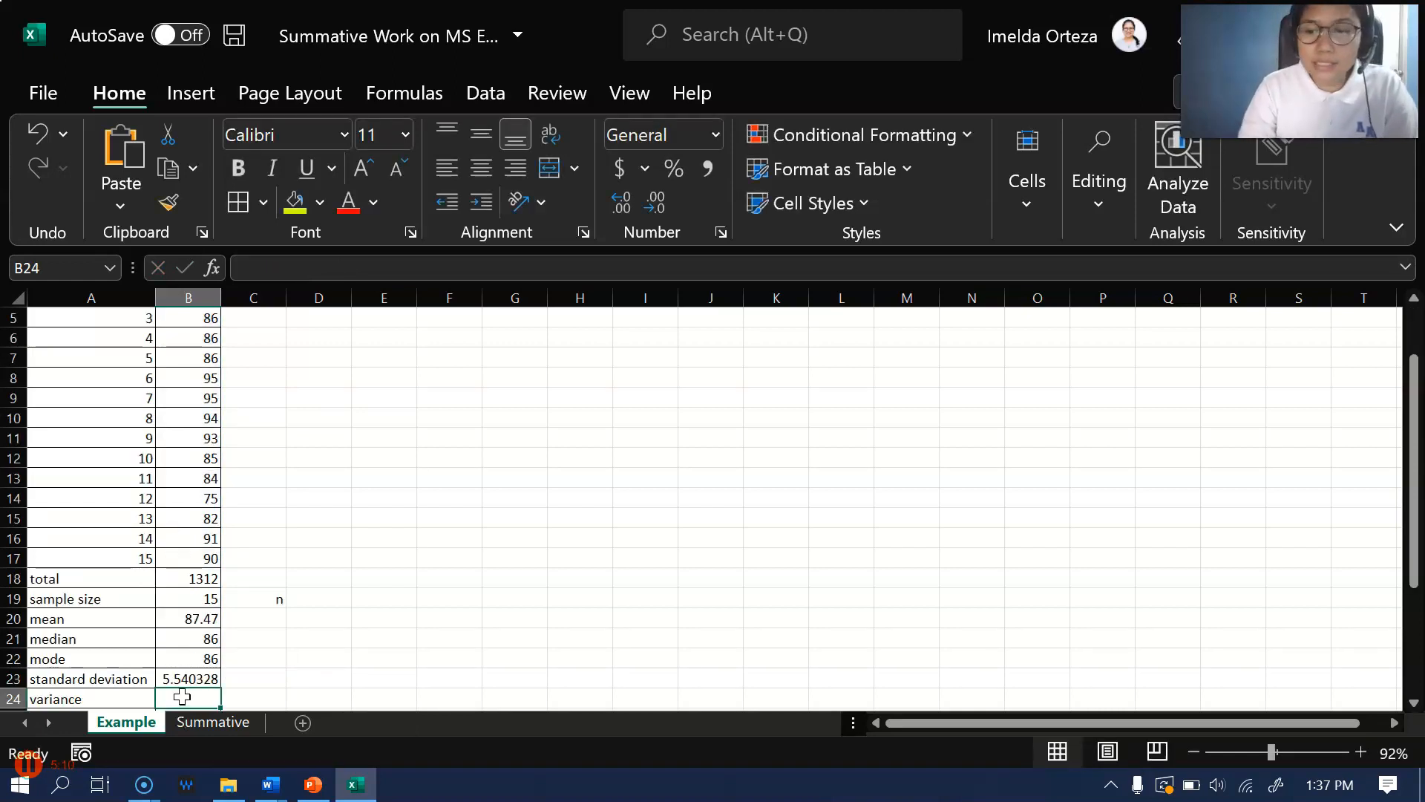
# Calculate the sample variance of the grades in B24 with the formula =var.s(B3:B17)
pyautogui.write('=var')
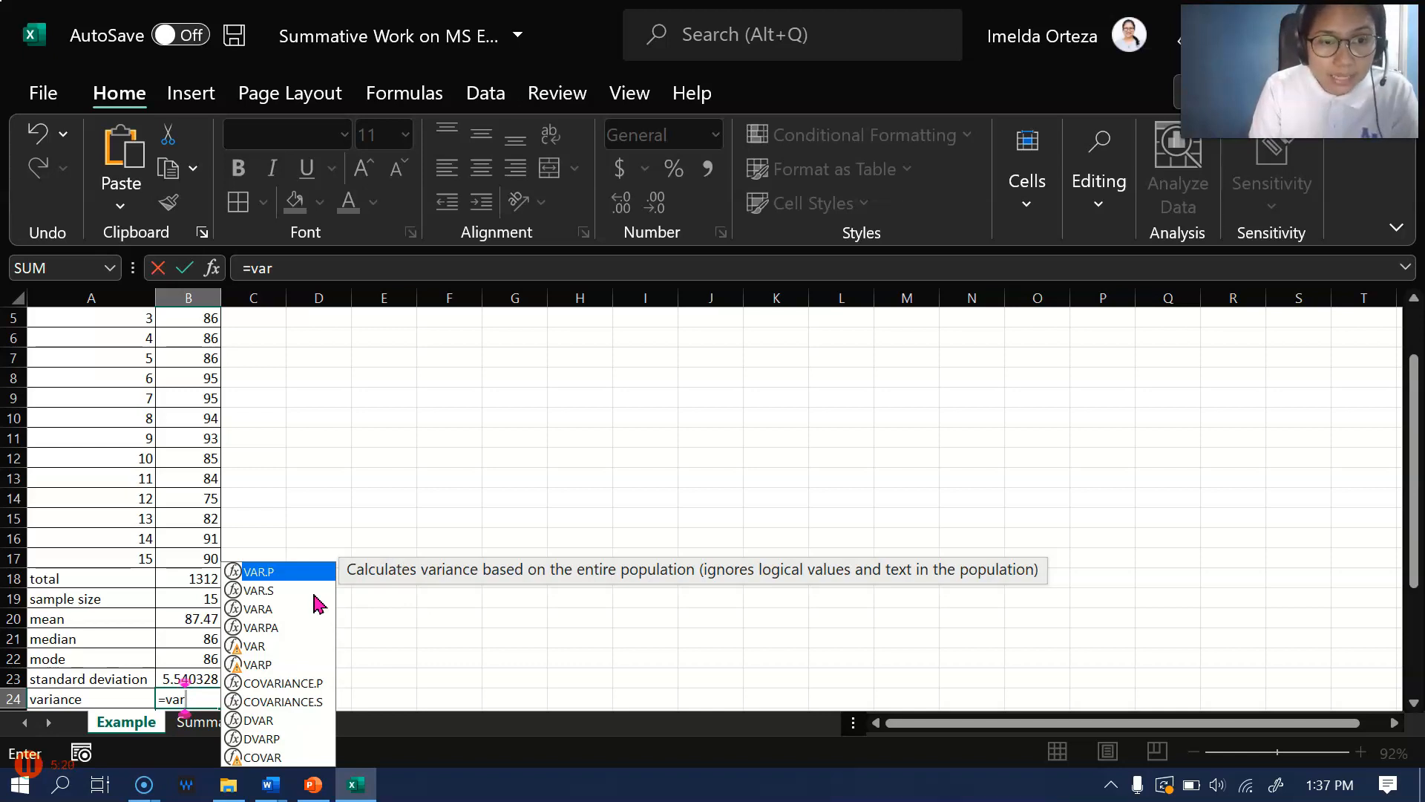
pyautogui.click(275, 594)
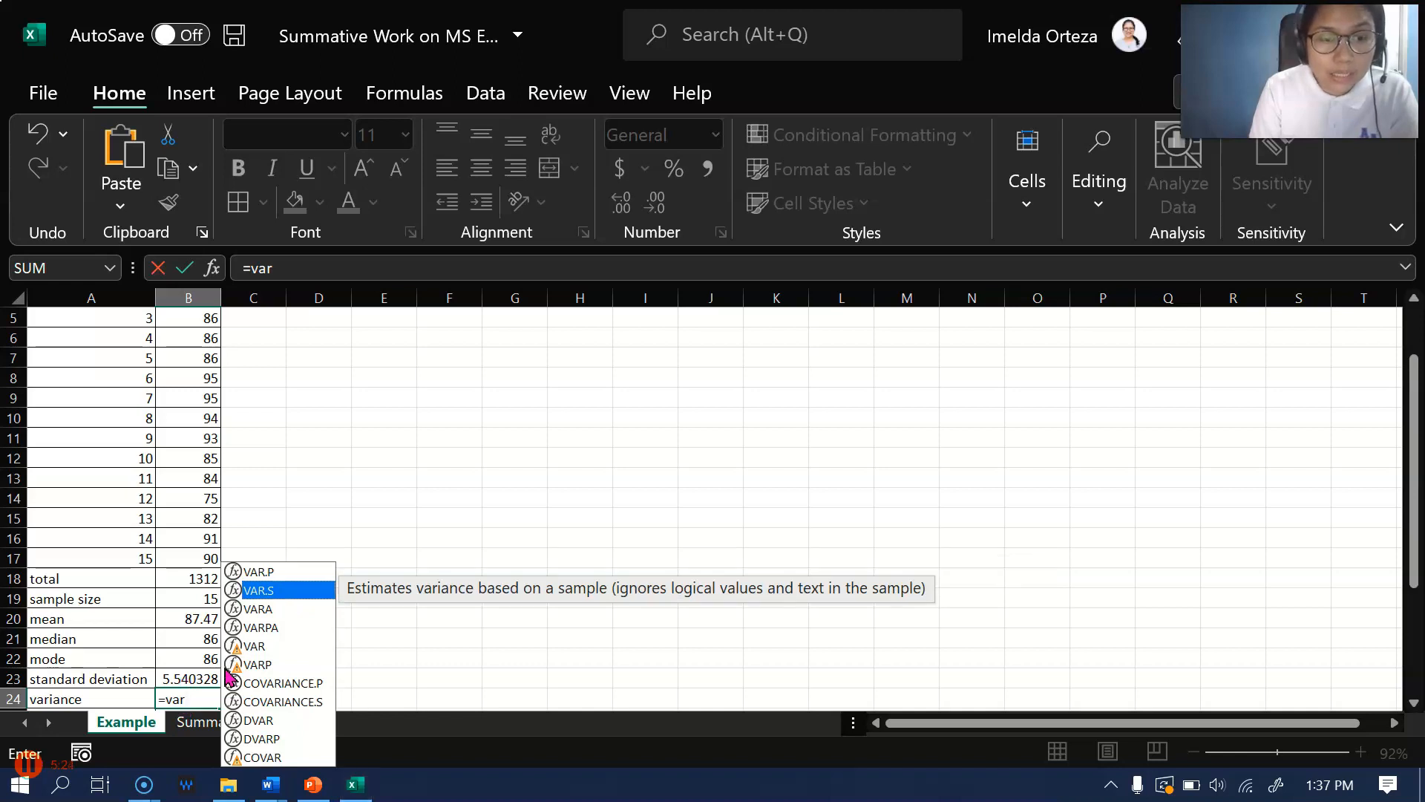
pyautogui.click(195, 693)
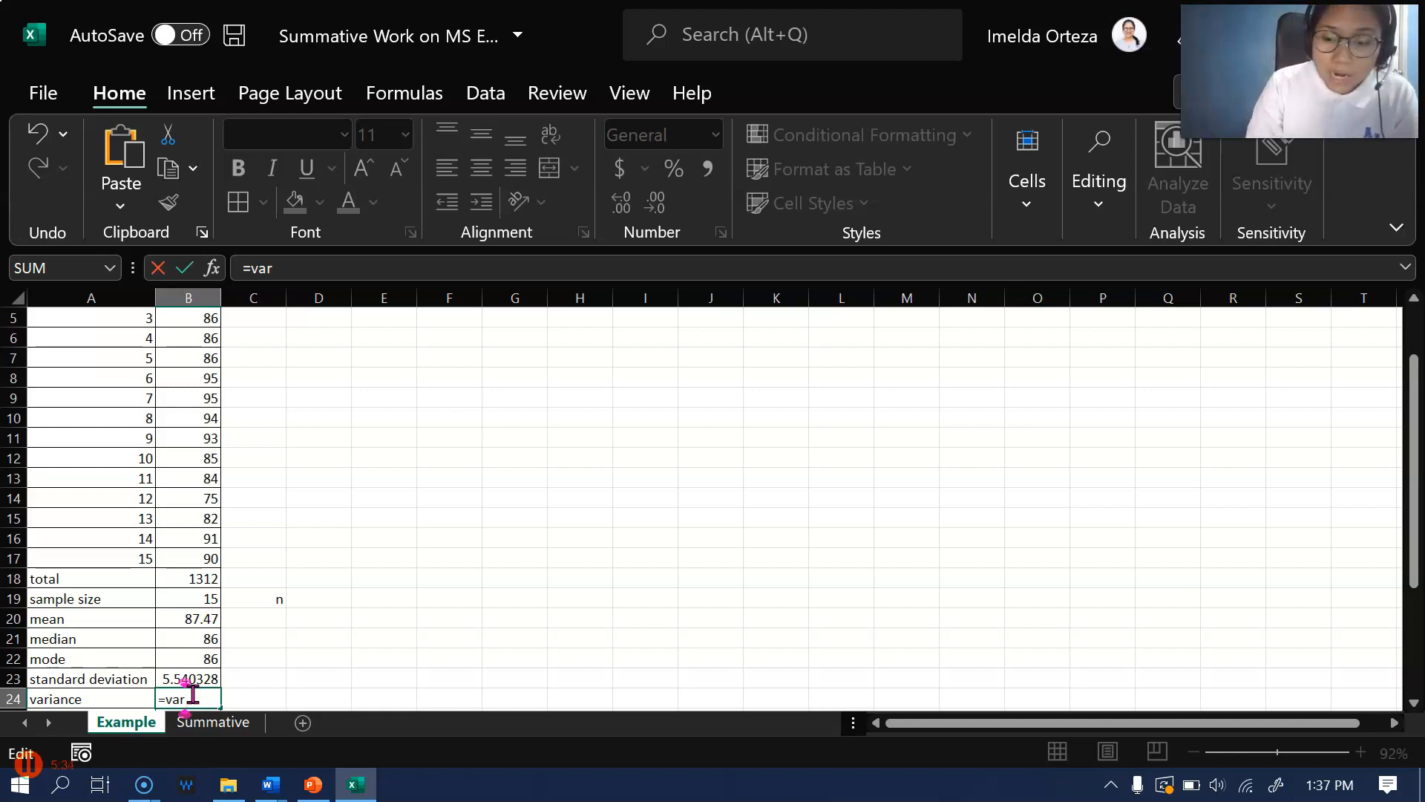
pyautogui.write('.s')
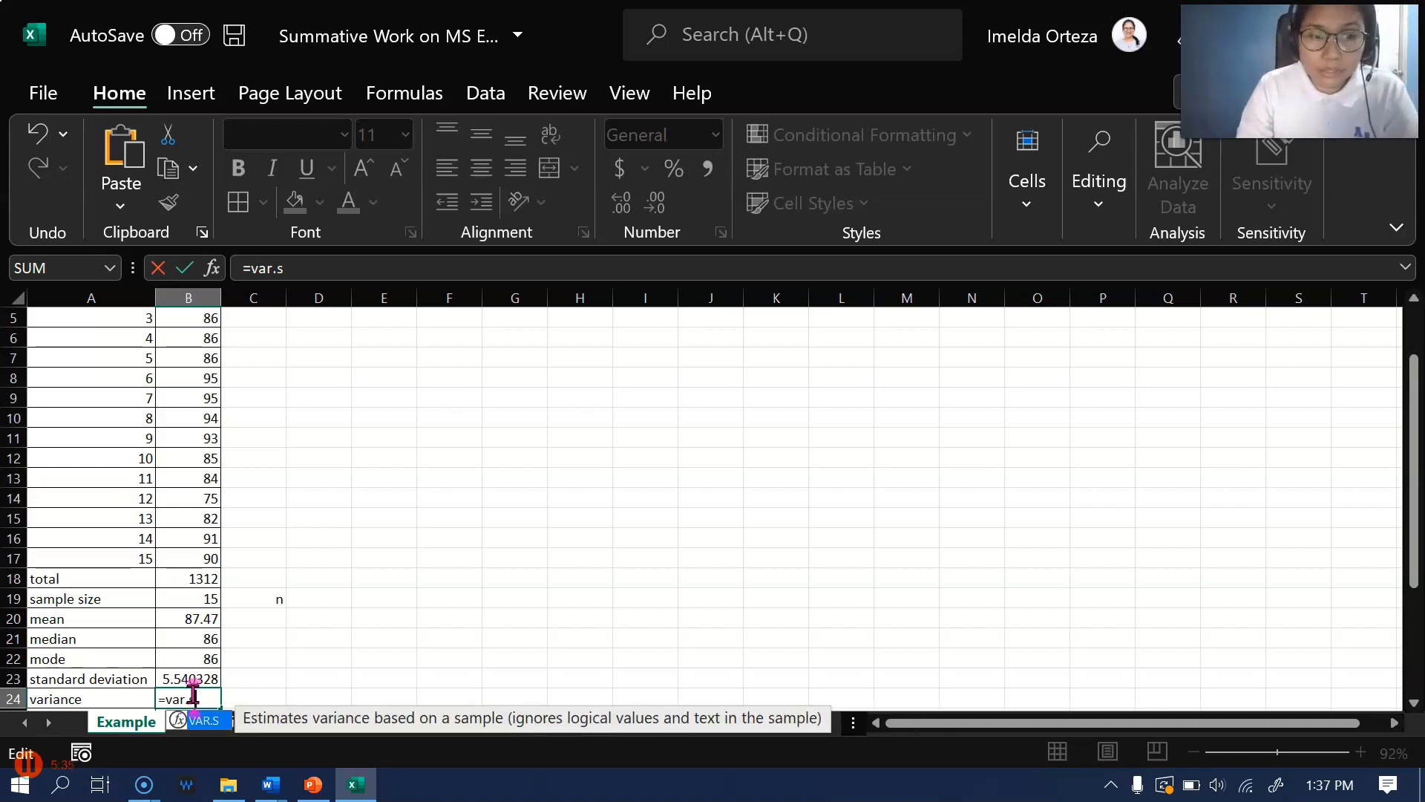
pyautogui.write('(')
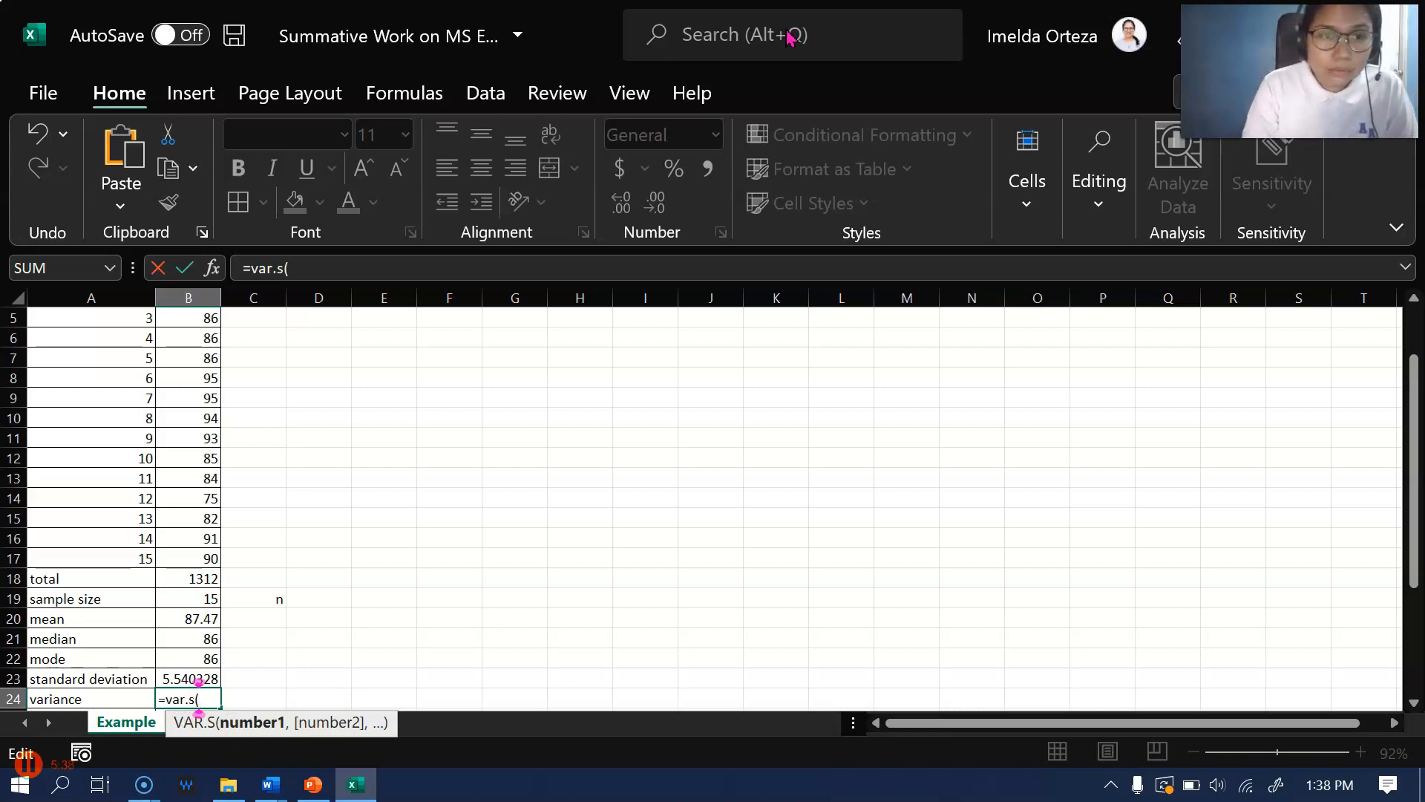
pyautogui.scroll(1, 242, 464)
pyautogui.scroll(1, 241, 464)
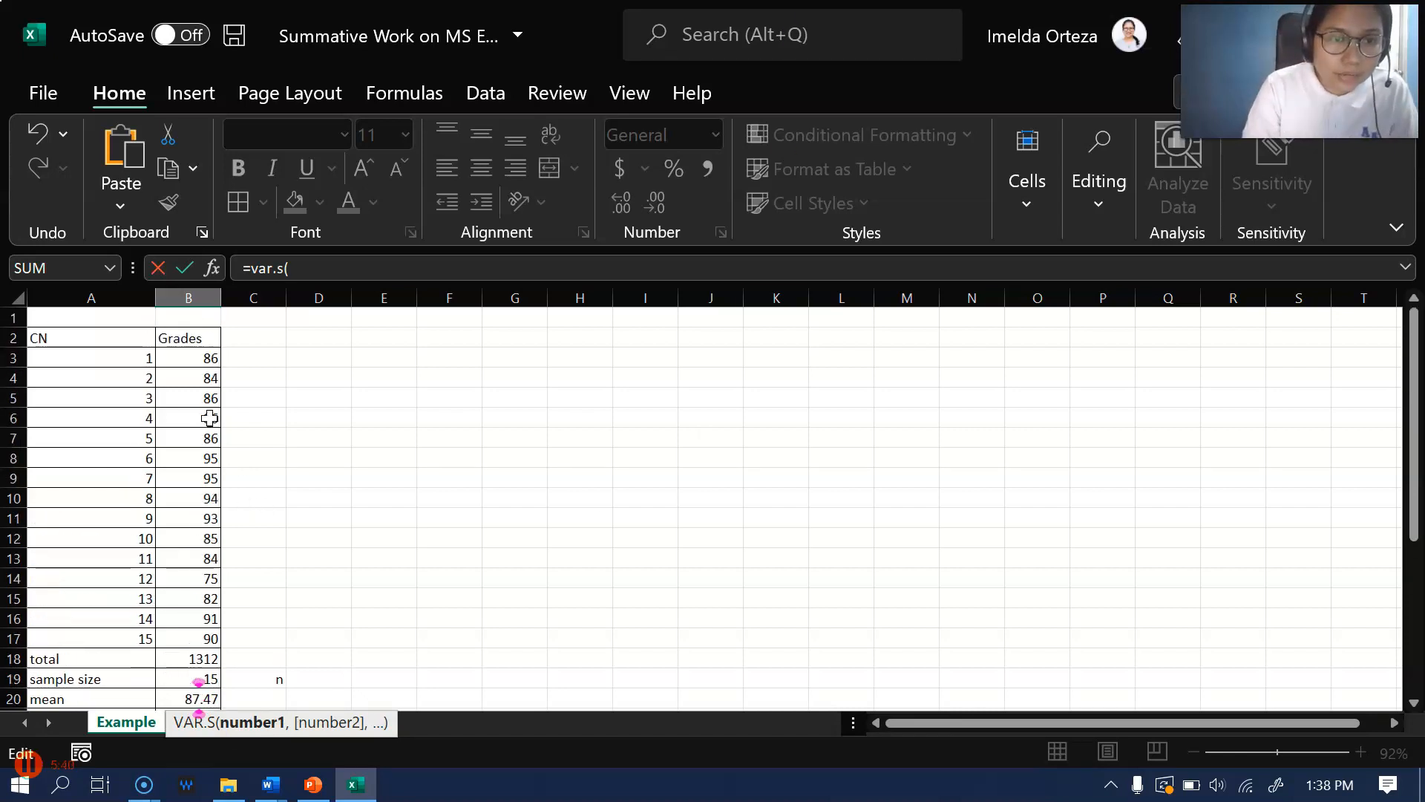
pyautogui.moveTo(210, 359); pyautogui.dragTo(191, 636)
pyautogui.scroll(-2, 308, 655)
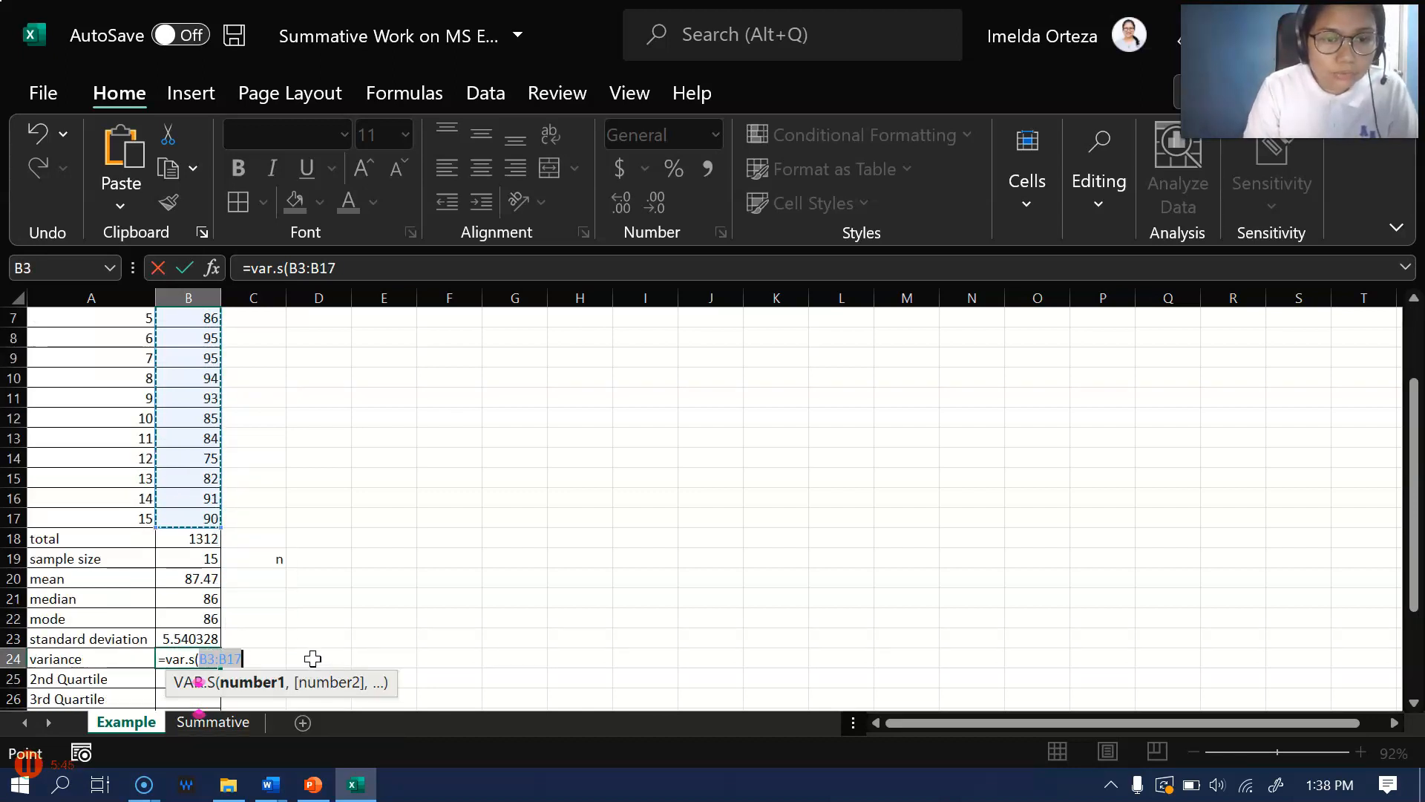
pyautogui.write(')')
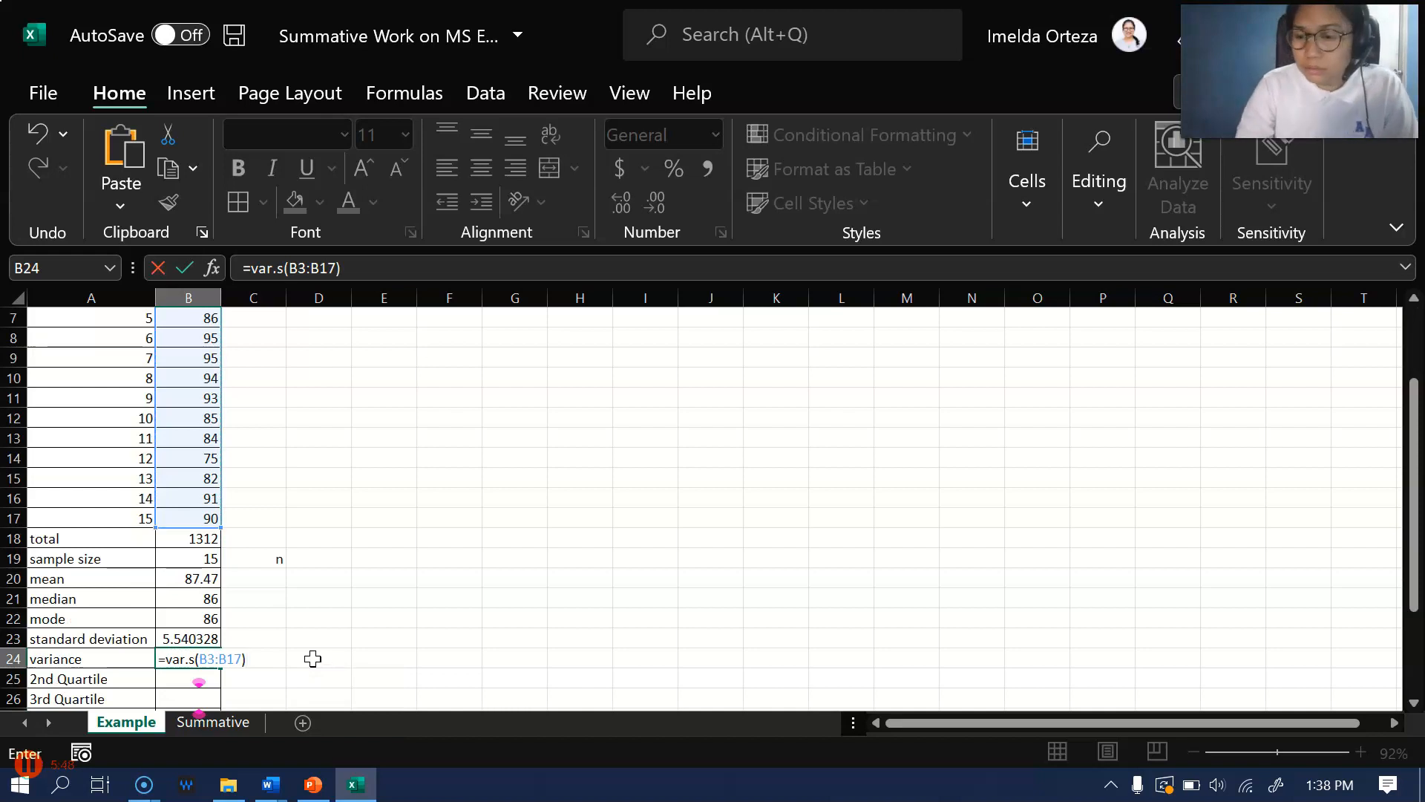
pyautogui.press('Return')
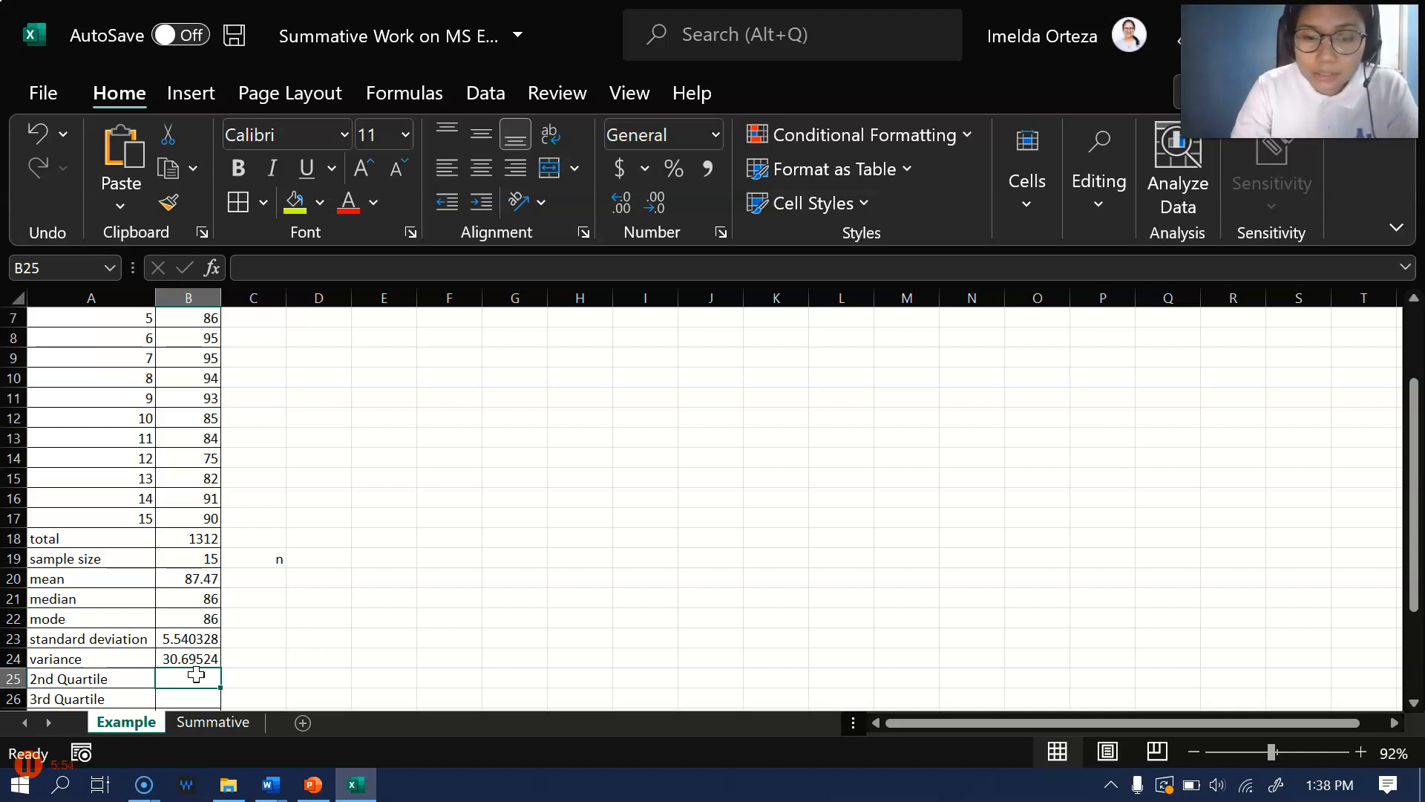
# Calculate the 2nd quartile of the grades in B25 with the formula =quartile(B3:B17,2)
pyautogui.write('=')
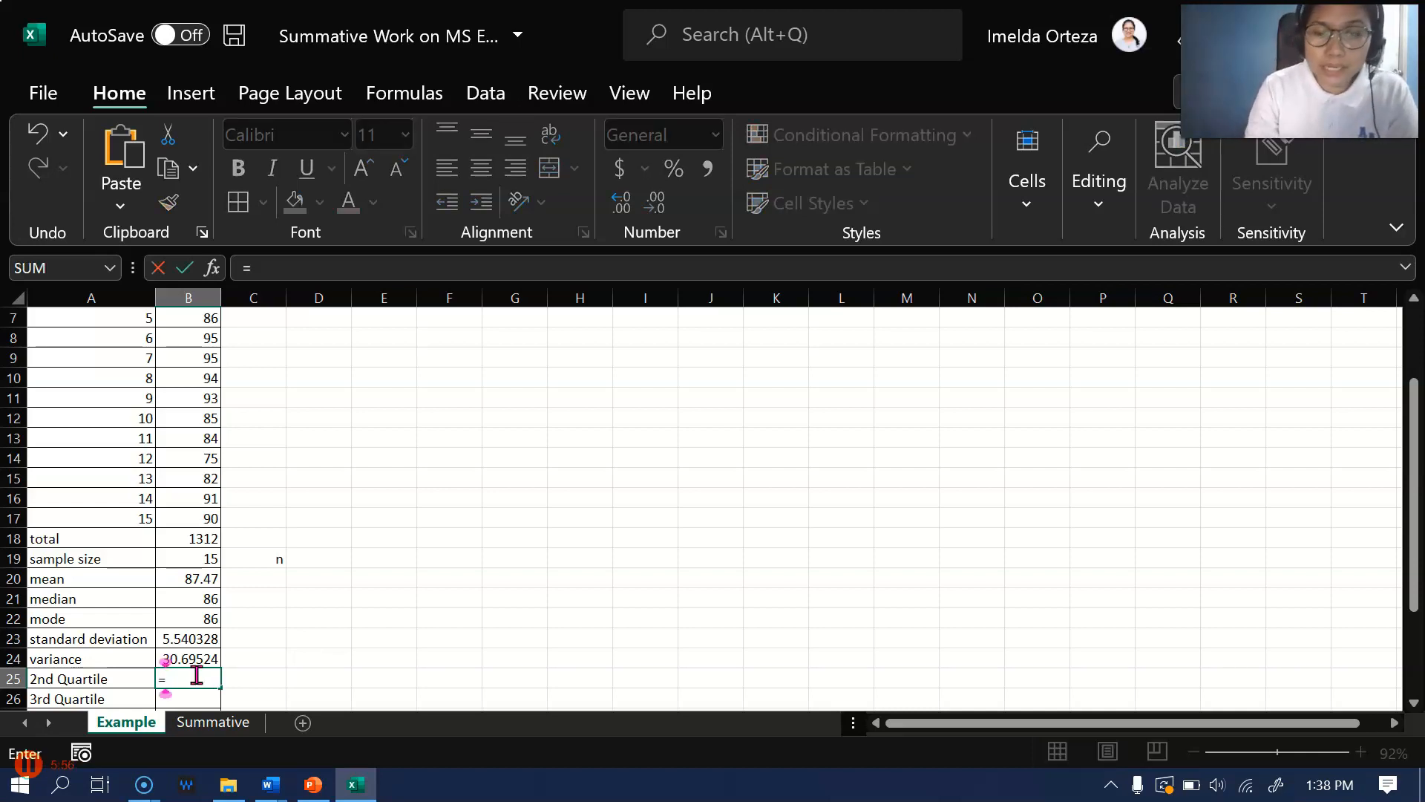
pyautogui.write('qua')
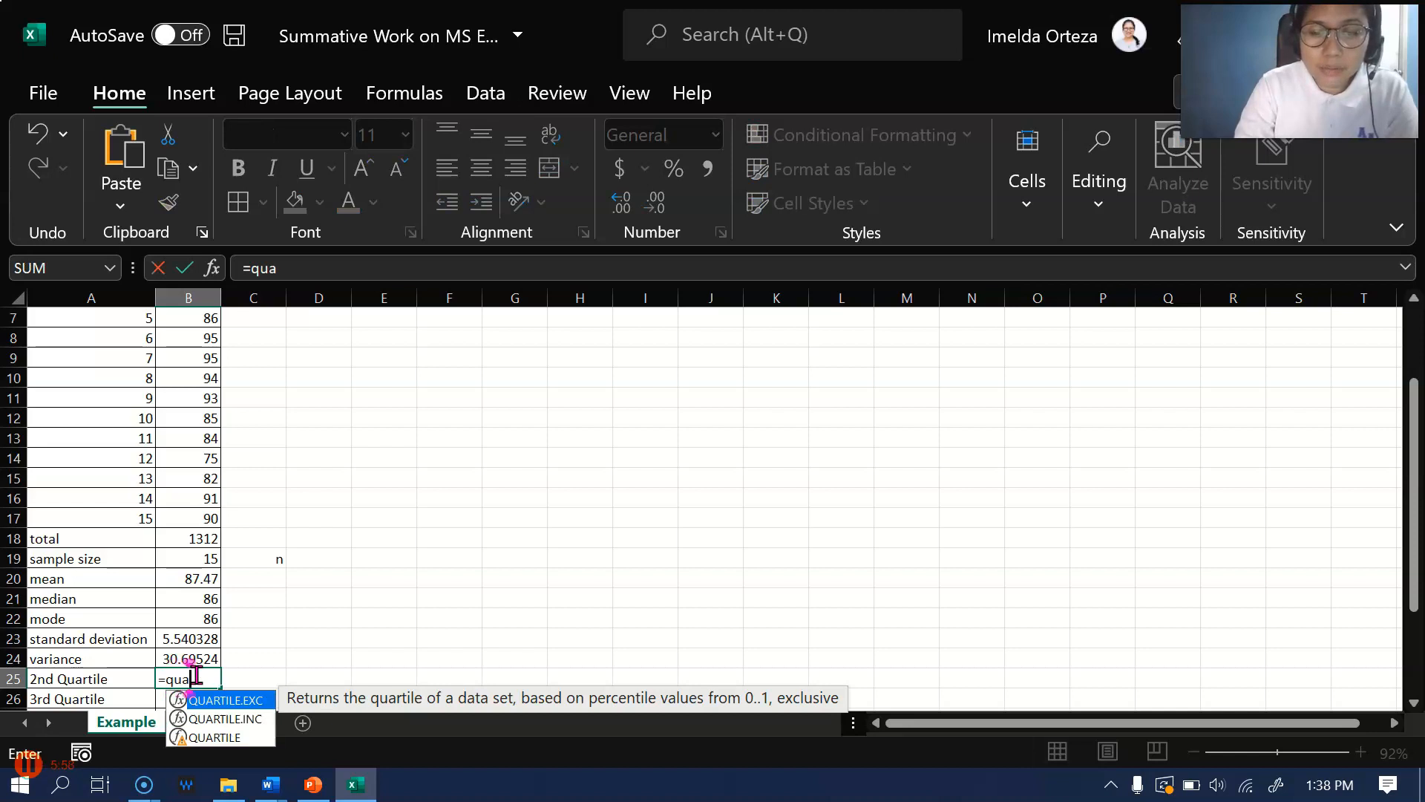
pyautogui.write('rtile')
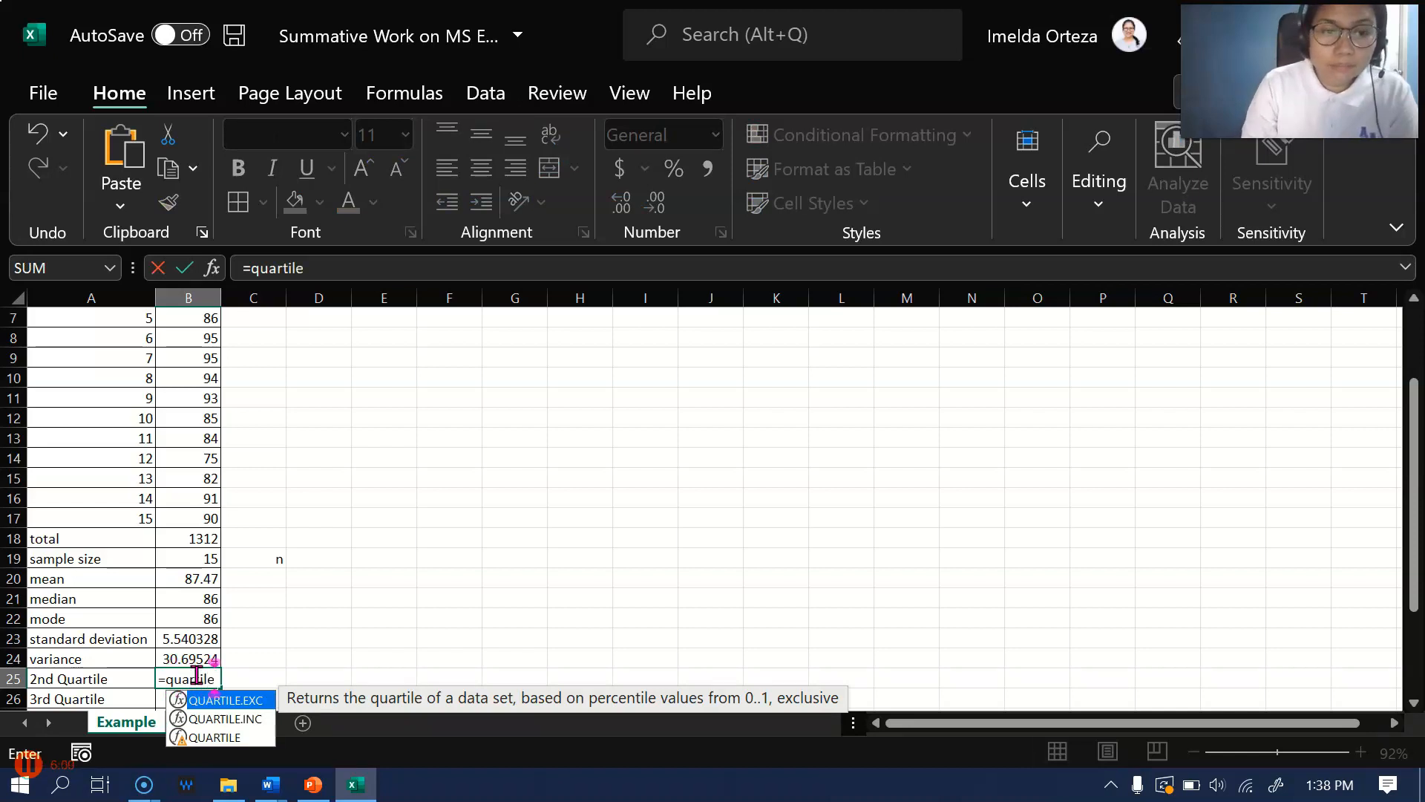
pyautogui.click(234, 721)
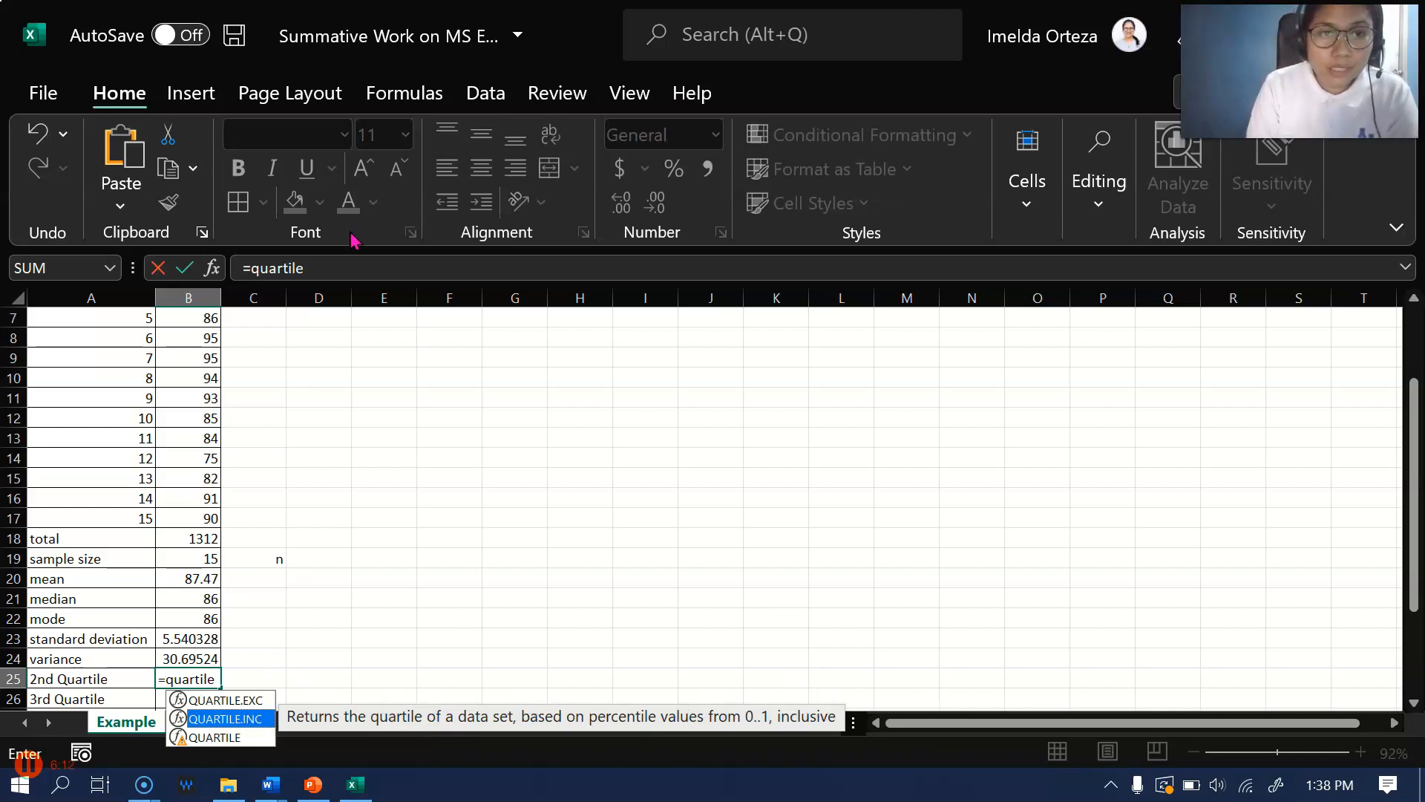
pyautogui.click(329, 262)
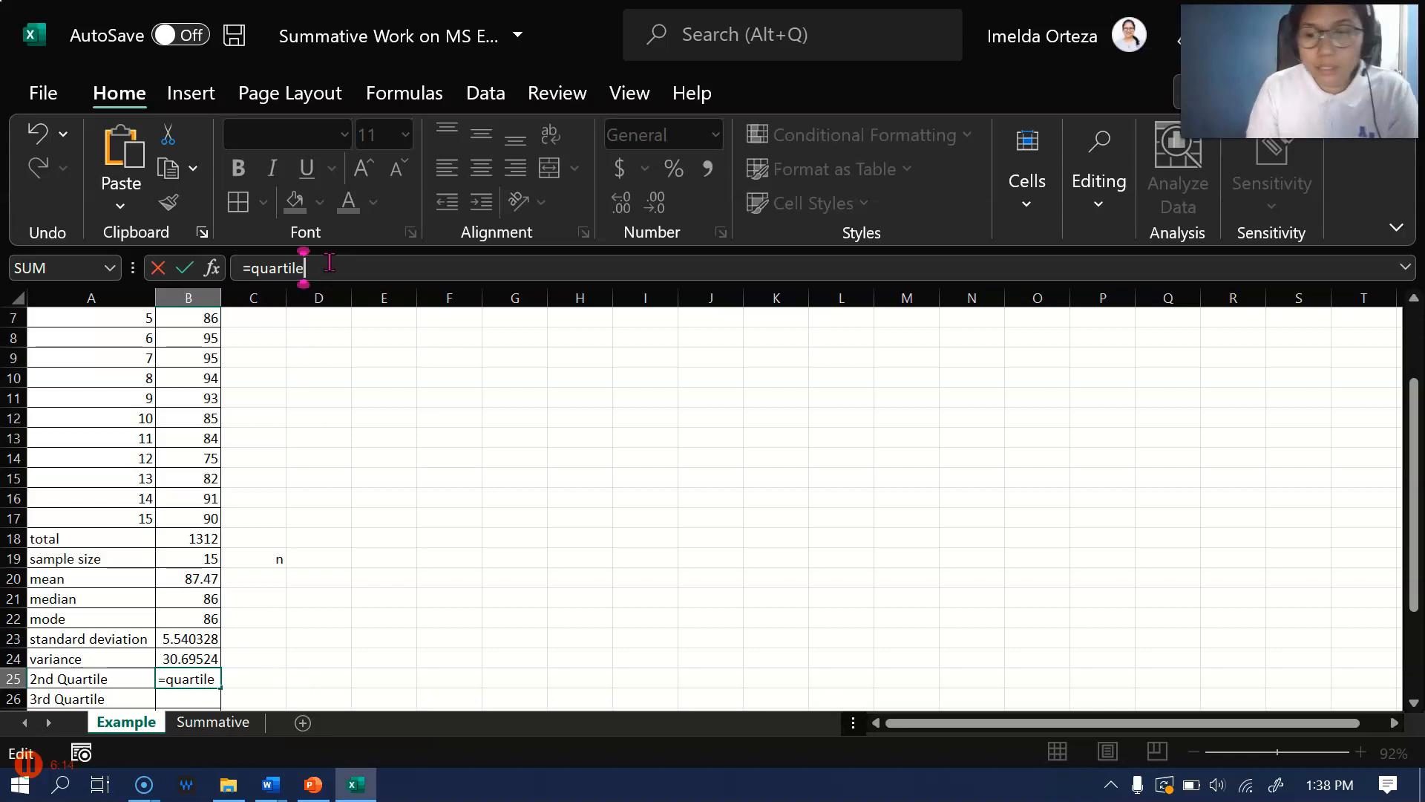
pyautogui.write('(')
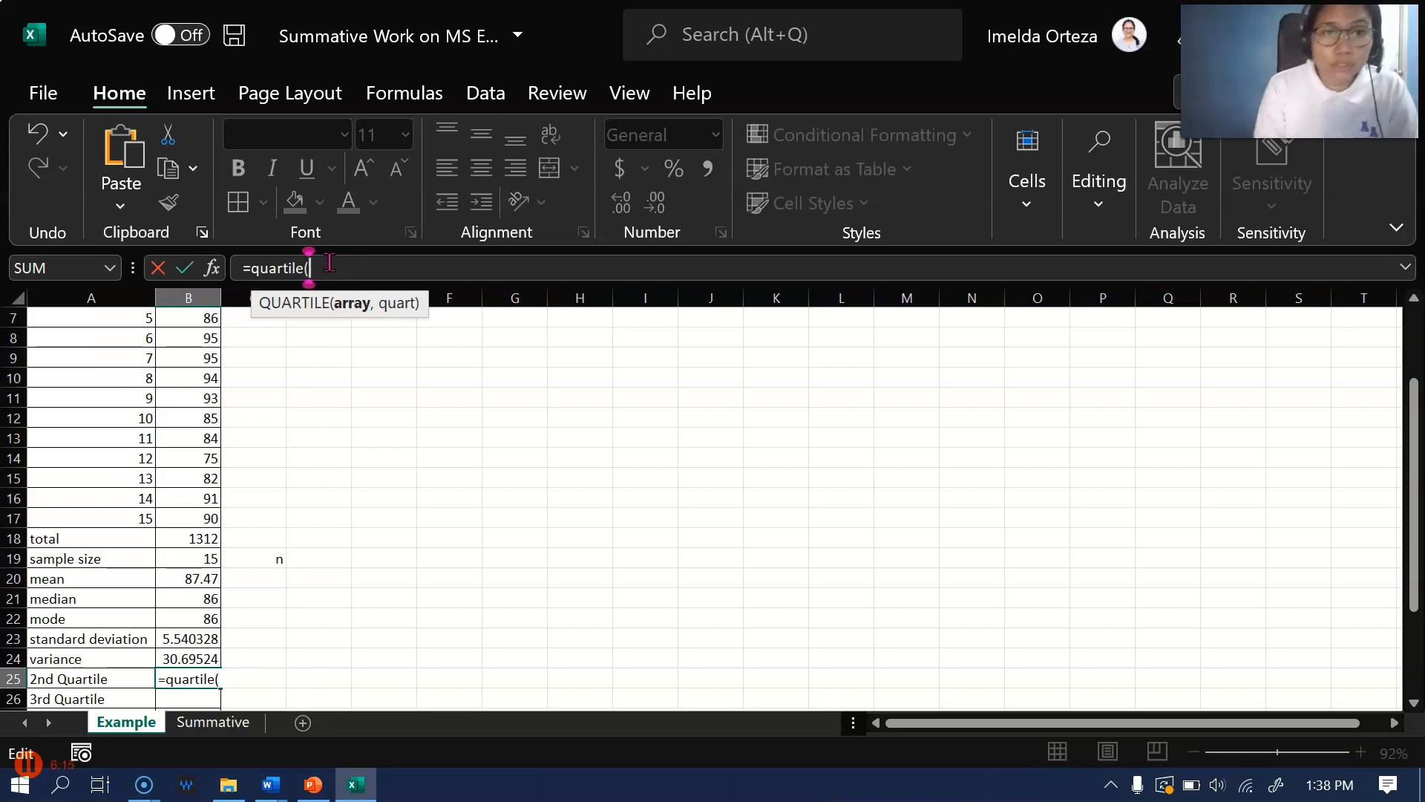
pyautogui.scroll(1, 188, 425)
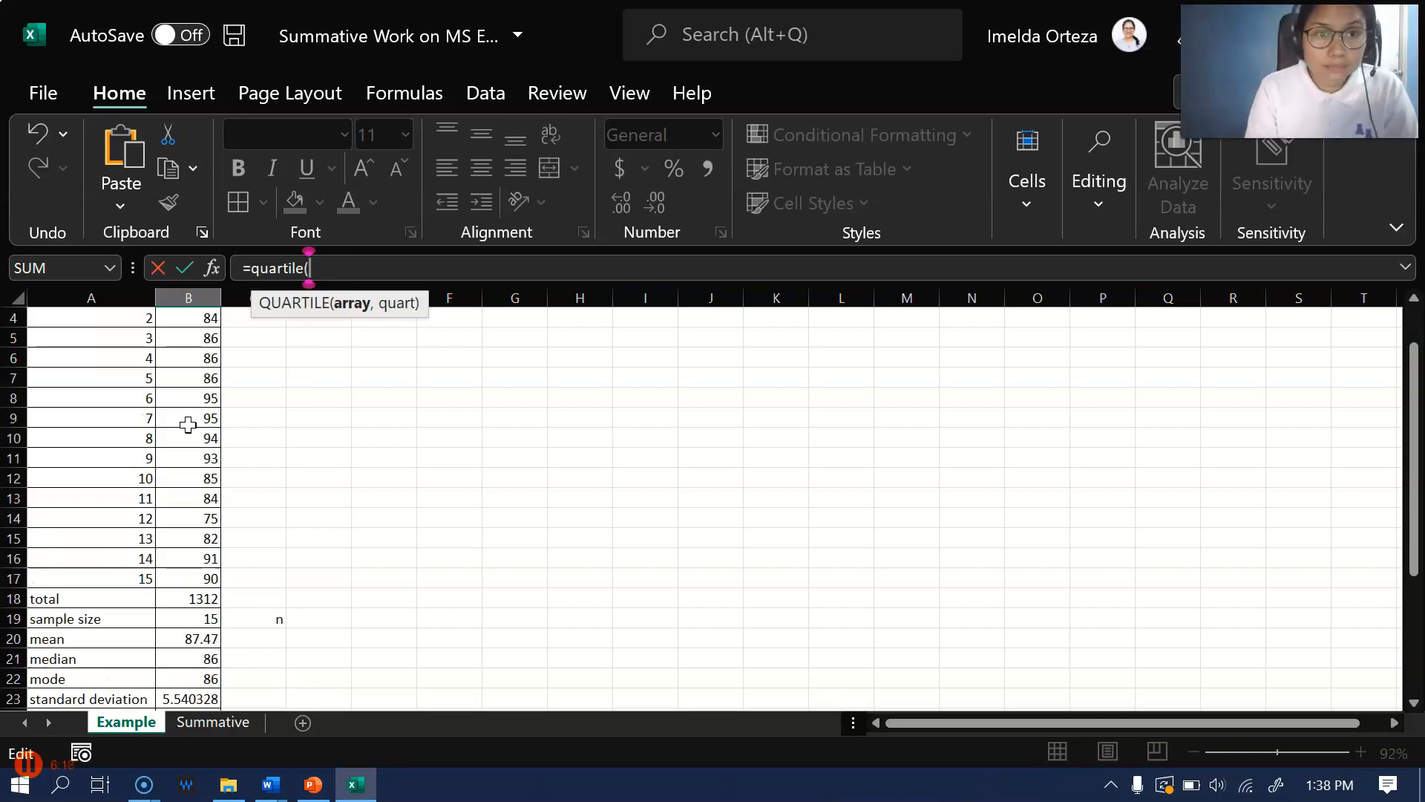
pyautogui.scroll(1, 188, 424)
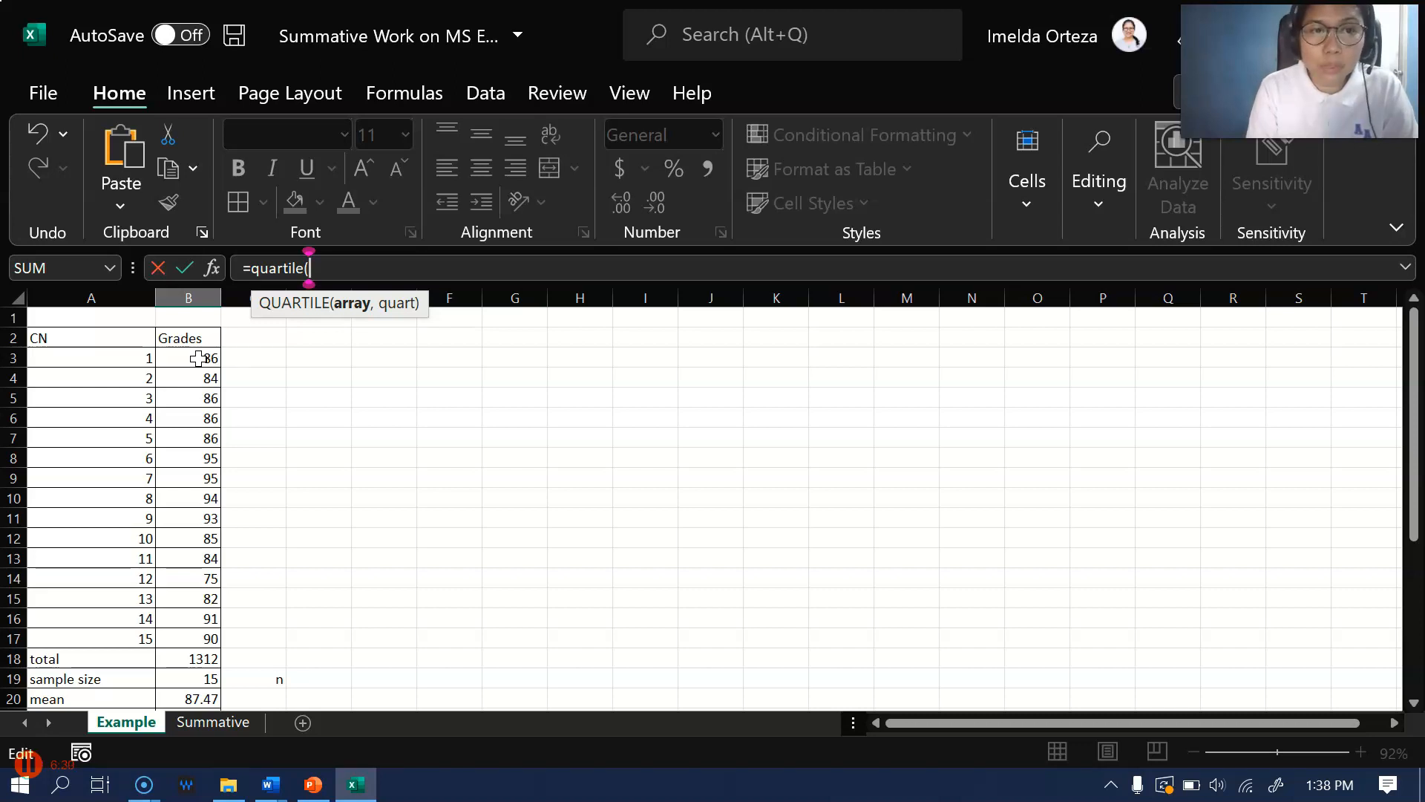
pyautogui.moveTo(198, 359); pyautogui.dragTo(181, 635)
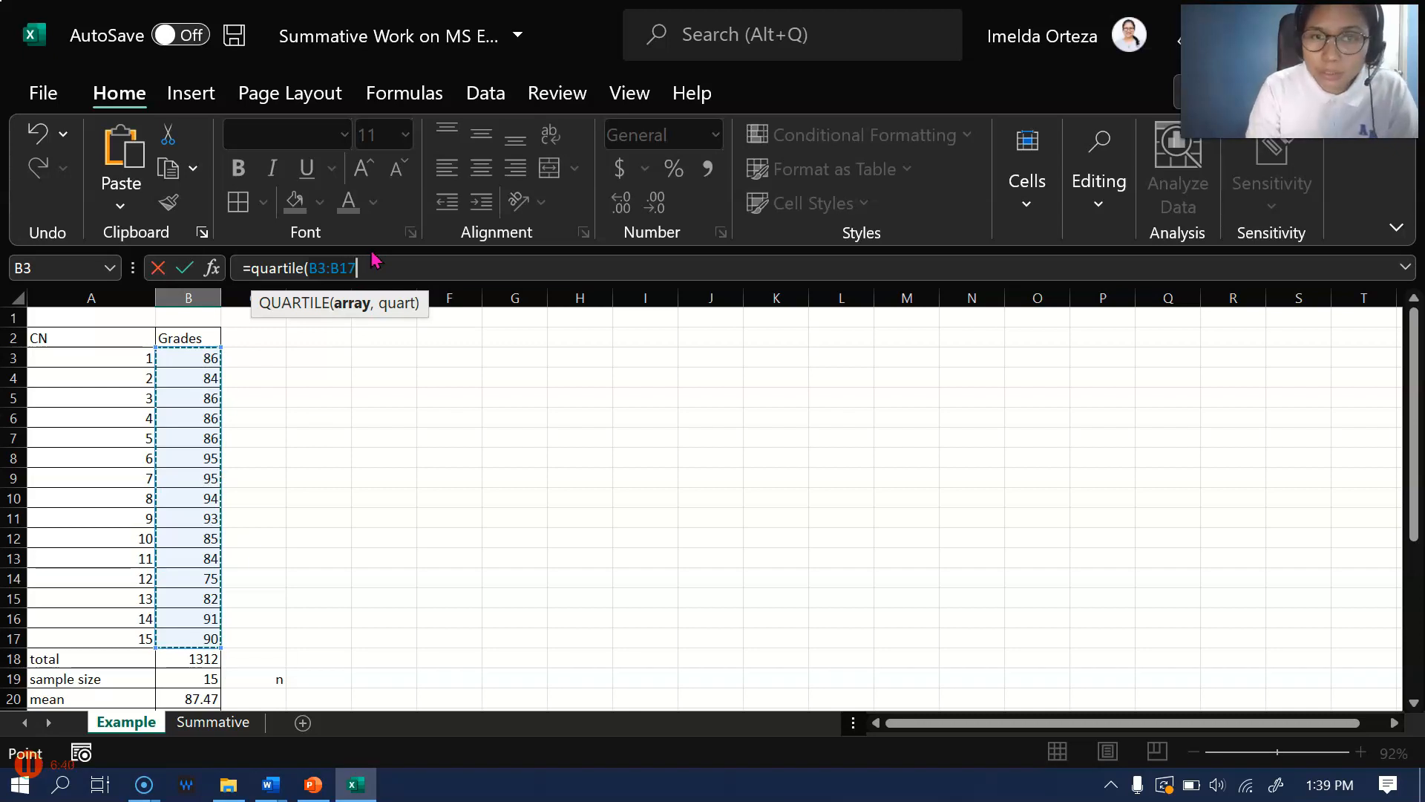
pyautogui.write(',')
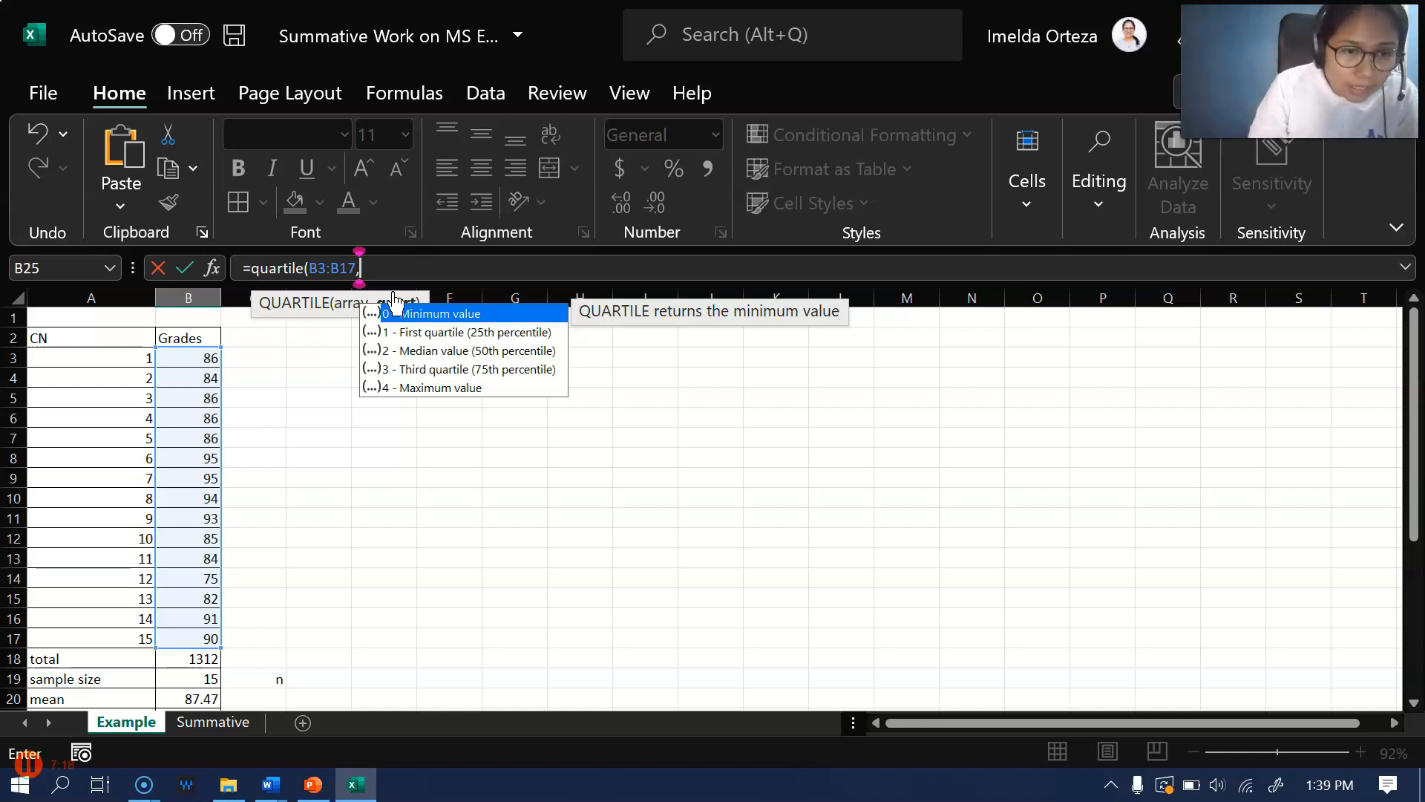
pyautogui.scroll(-1, 121, 556)
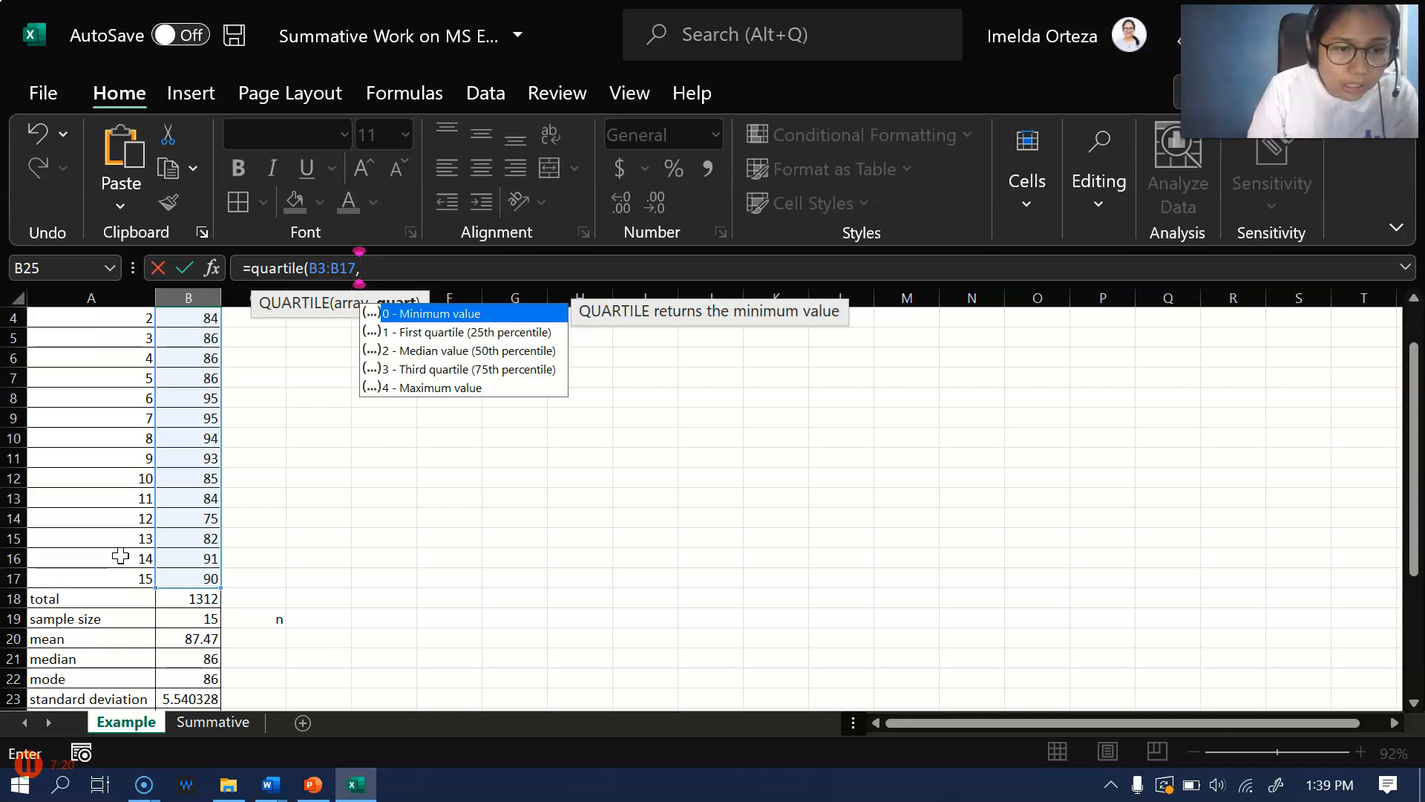
pyautogui.scroll(-2, 120, 556)
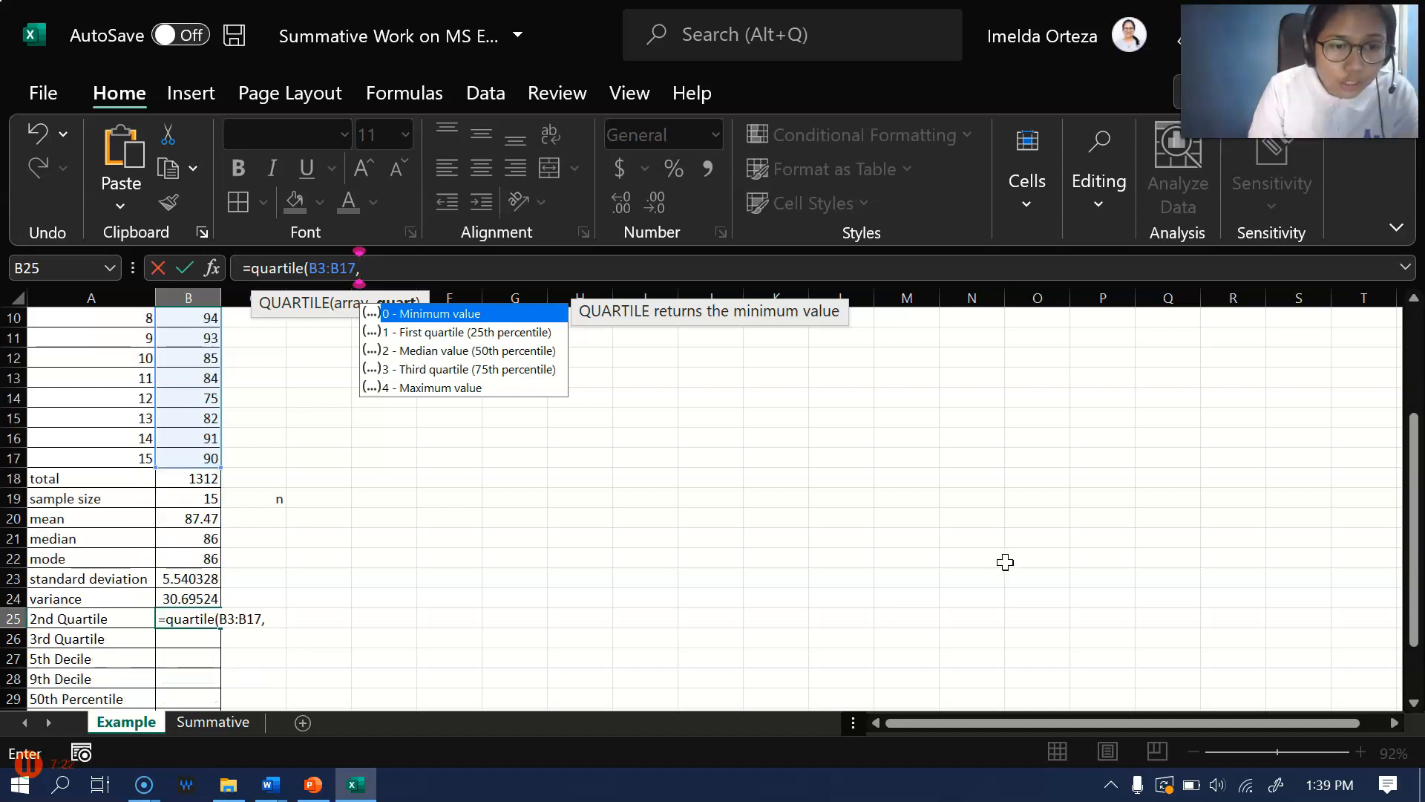
pyautogui.scroll(1, 579, 448)
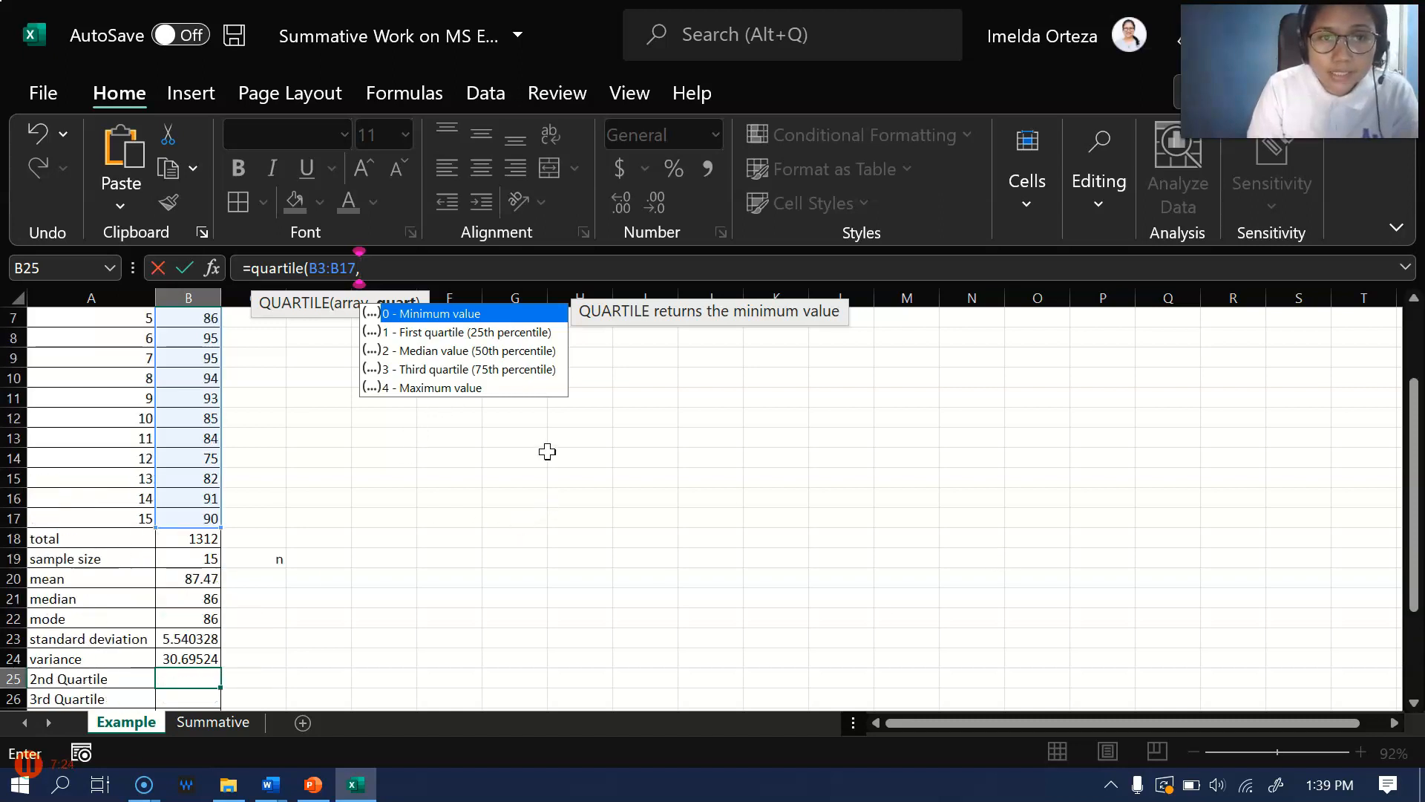
pyautogui.scroll(-2, 504, 446)
pyautogui.write('2')
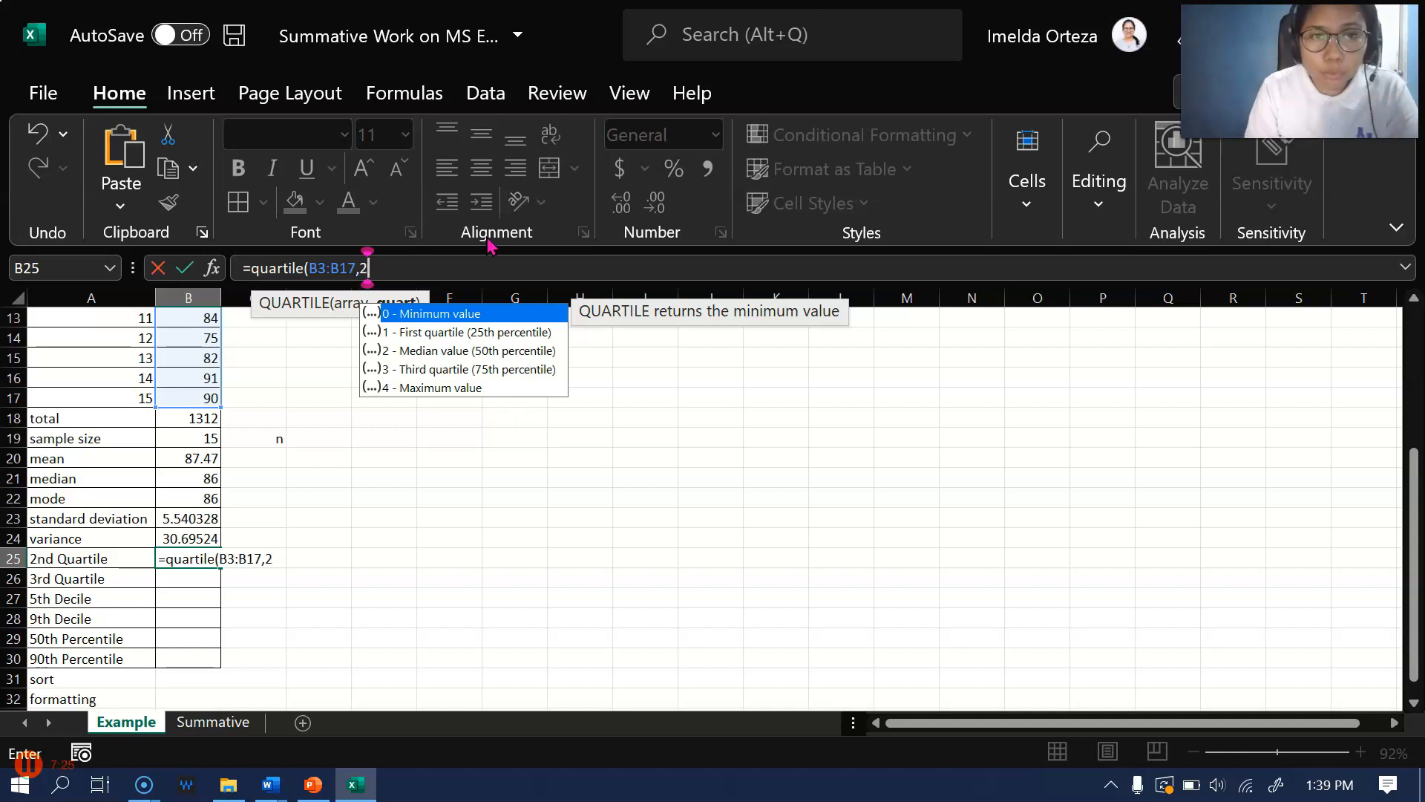
pyautogui.write(')')
pyautogui.press('Return')
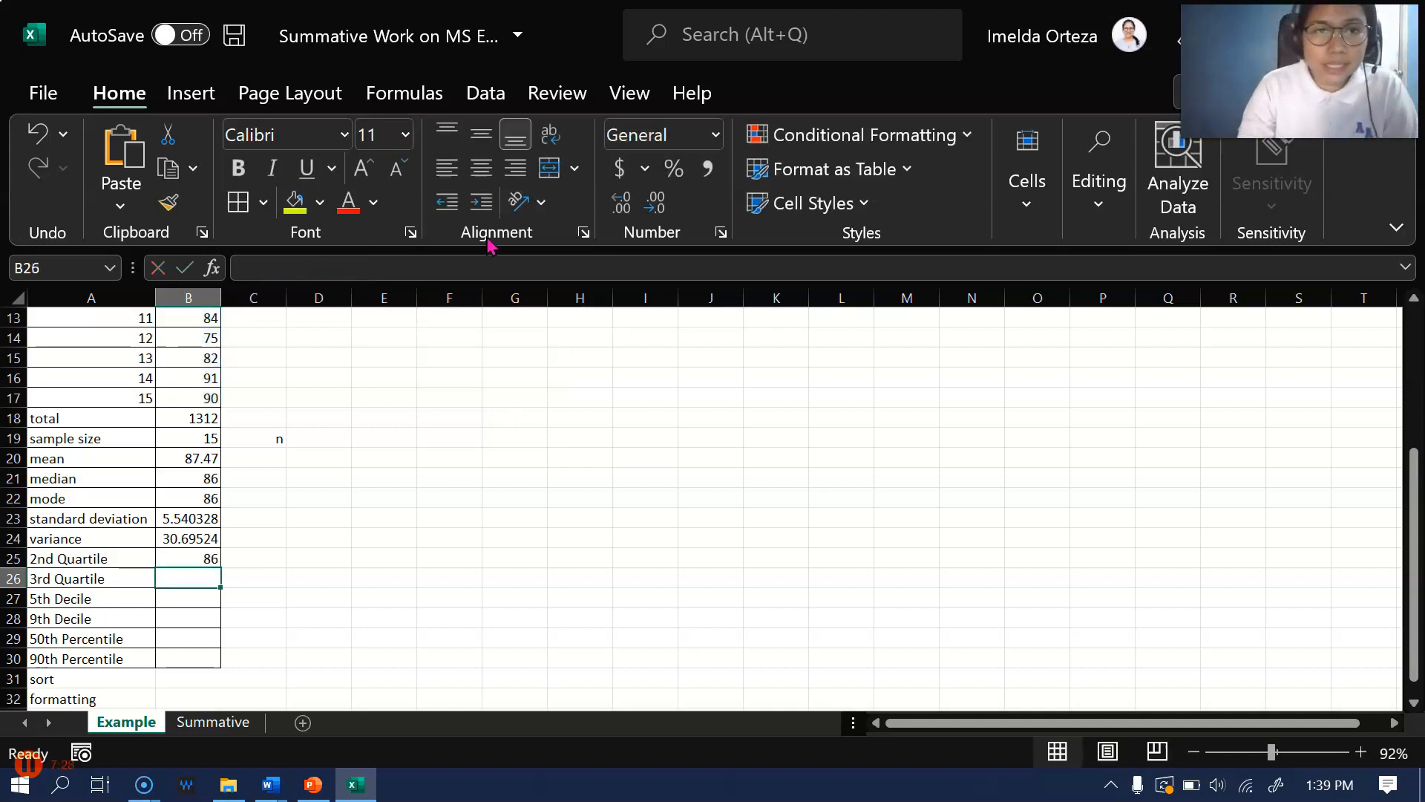
pyautogui.click(171, 559)
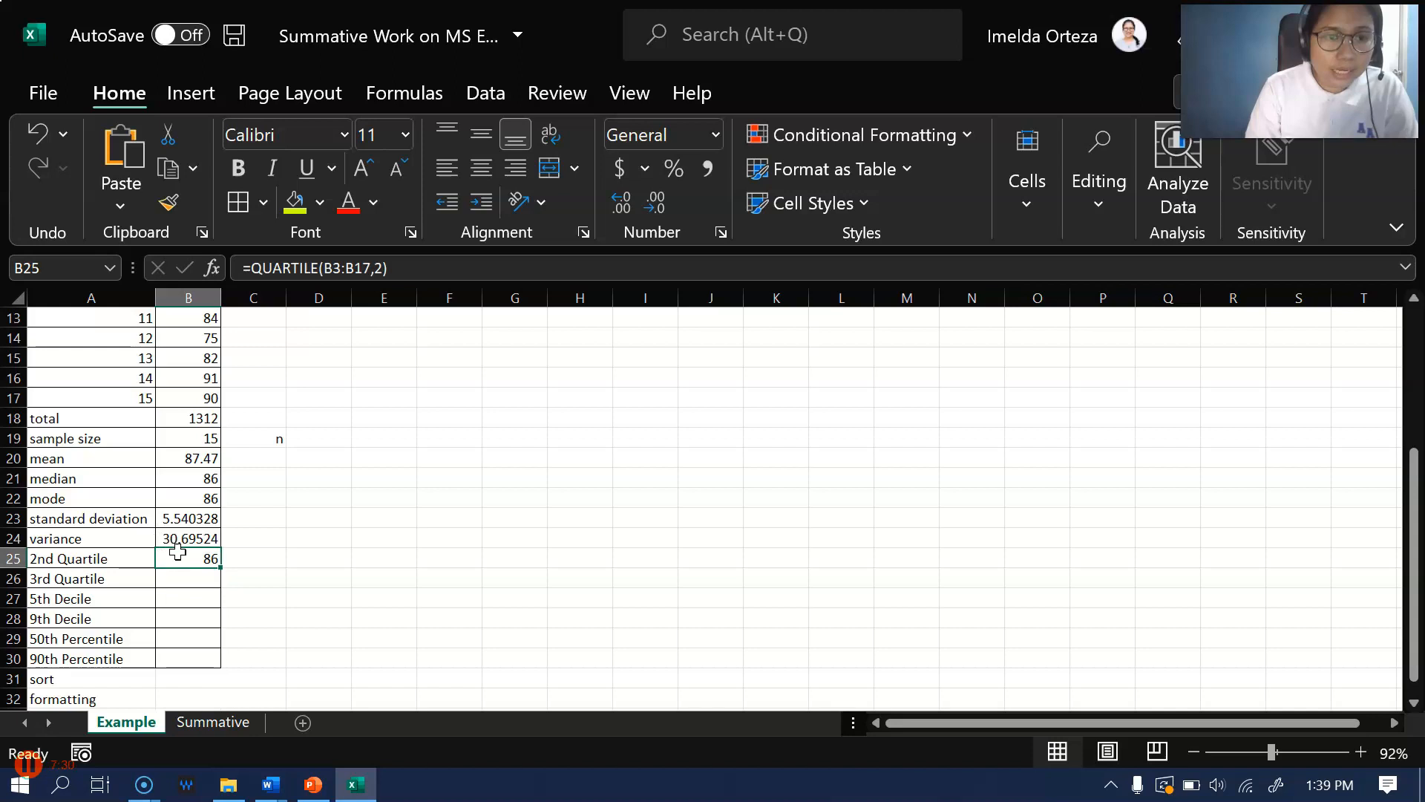
# Start a QUARTILE.INC formula in B26 for the 3rd quartile of the grades
pyautogui.click(173, 579)
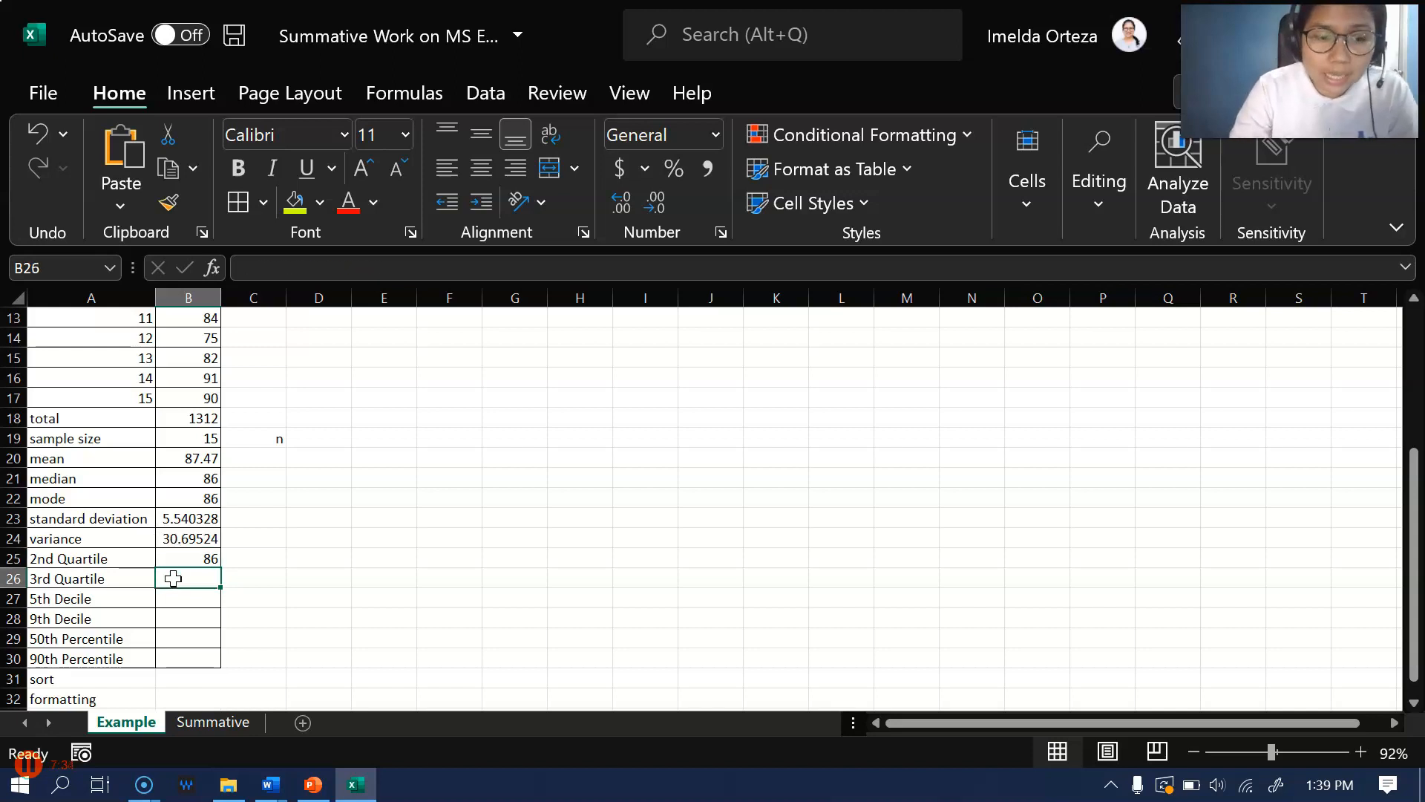
pyautogui.write('=quartile')
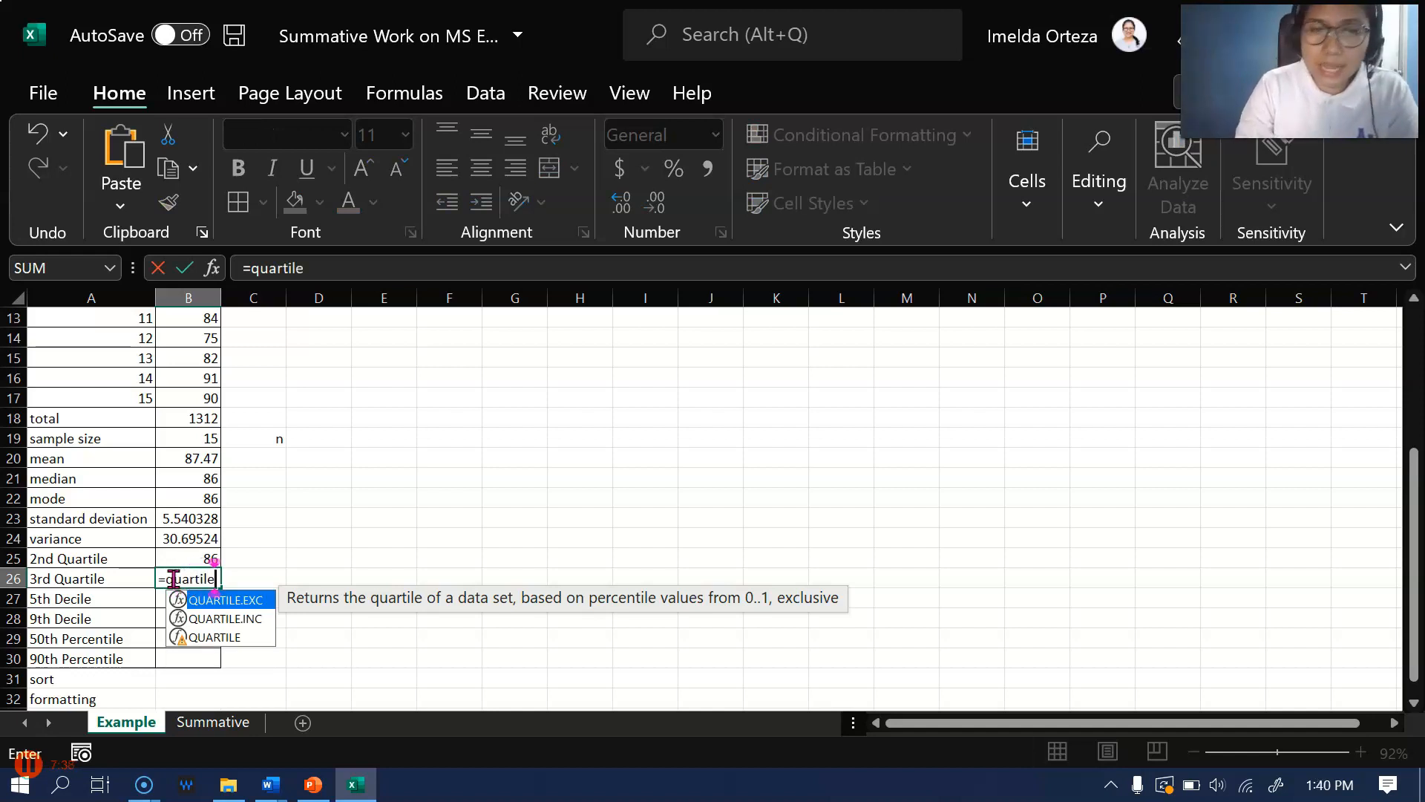
pyautogui.write('.')
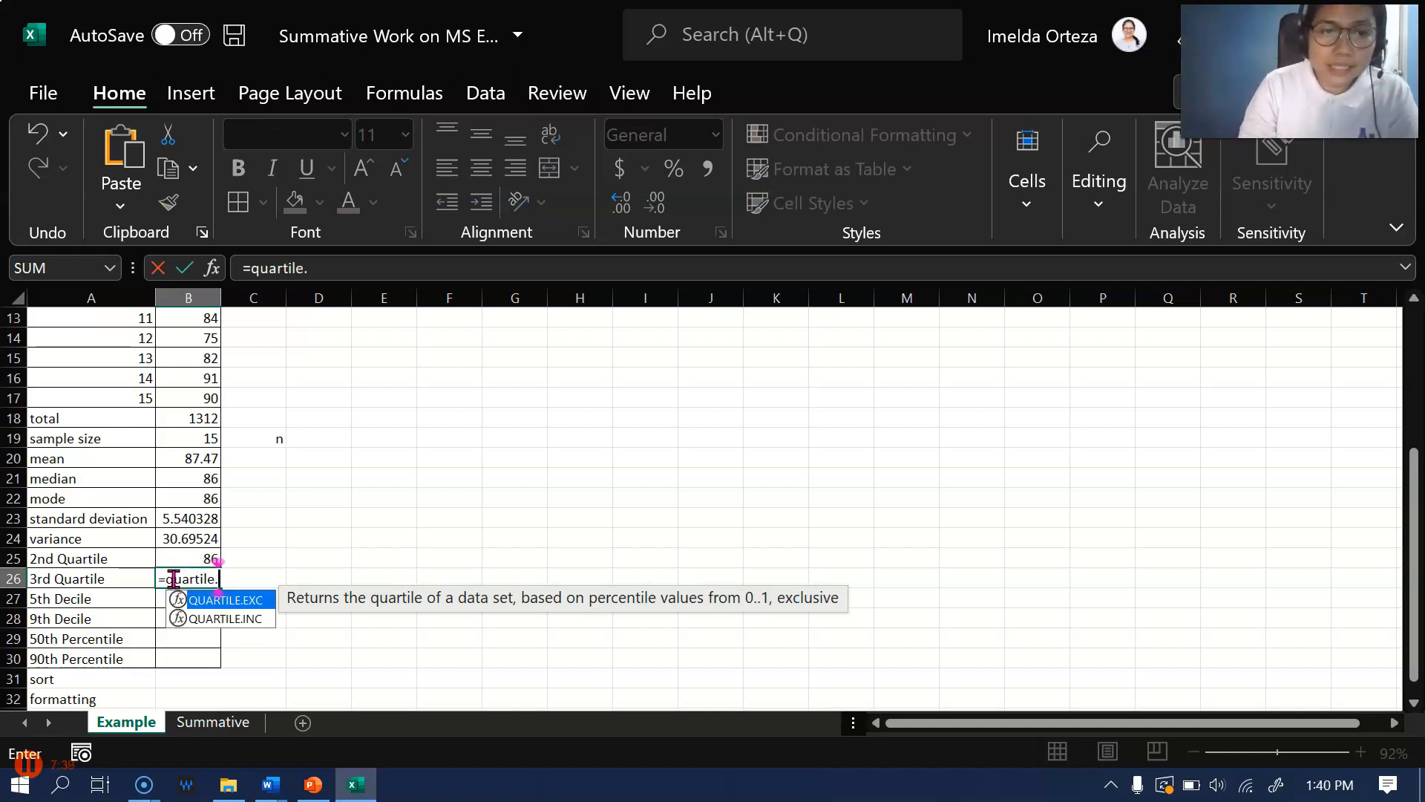
pyautogui.click(254, 621)
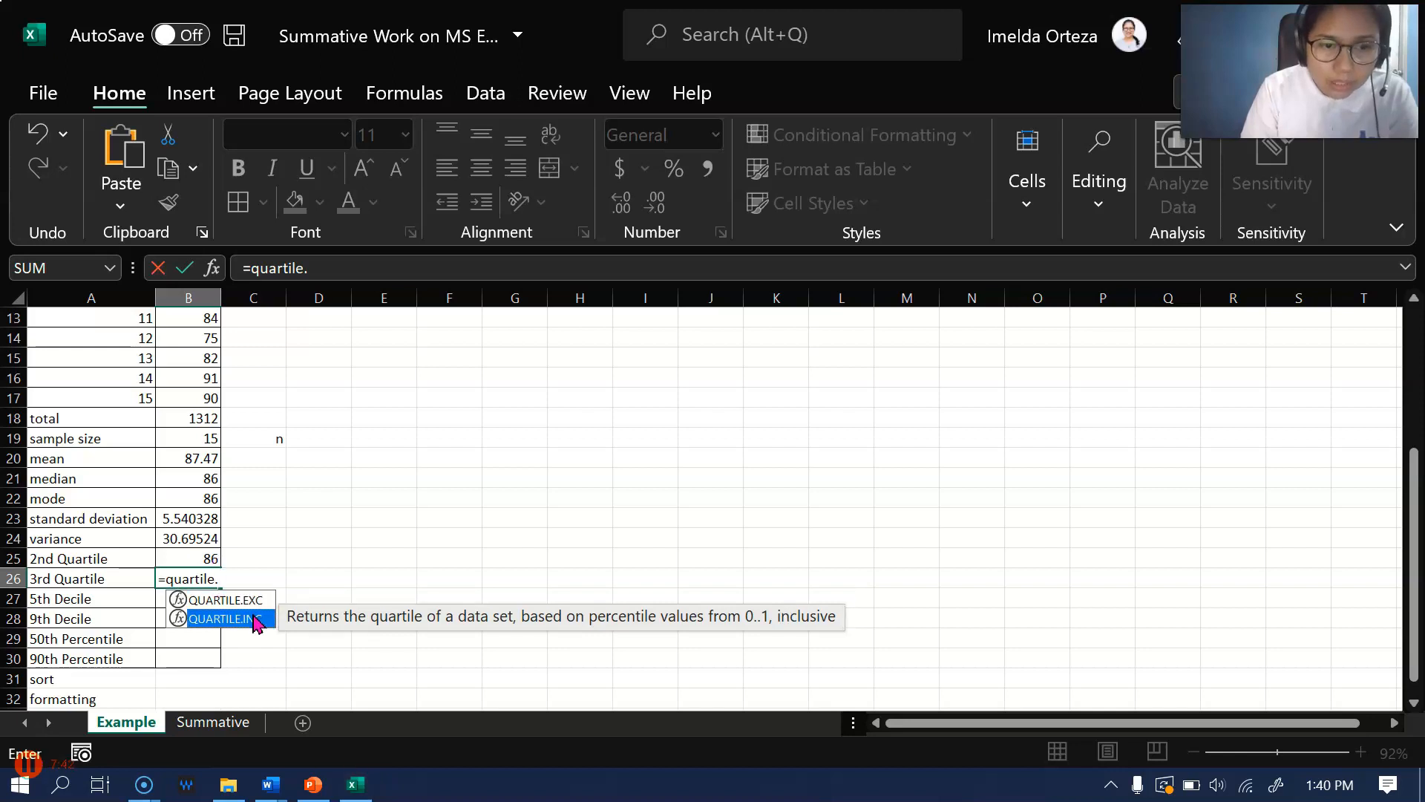
pyautogui.doubleClick(255, 621)
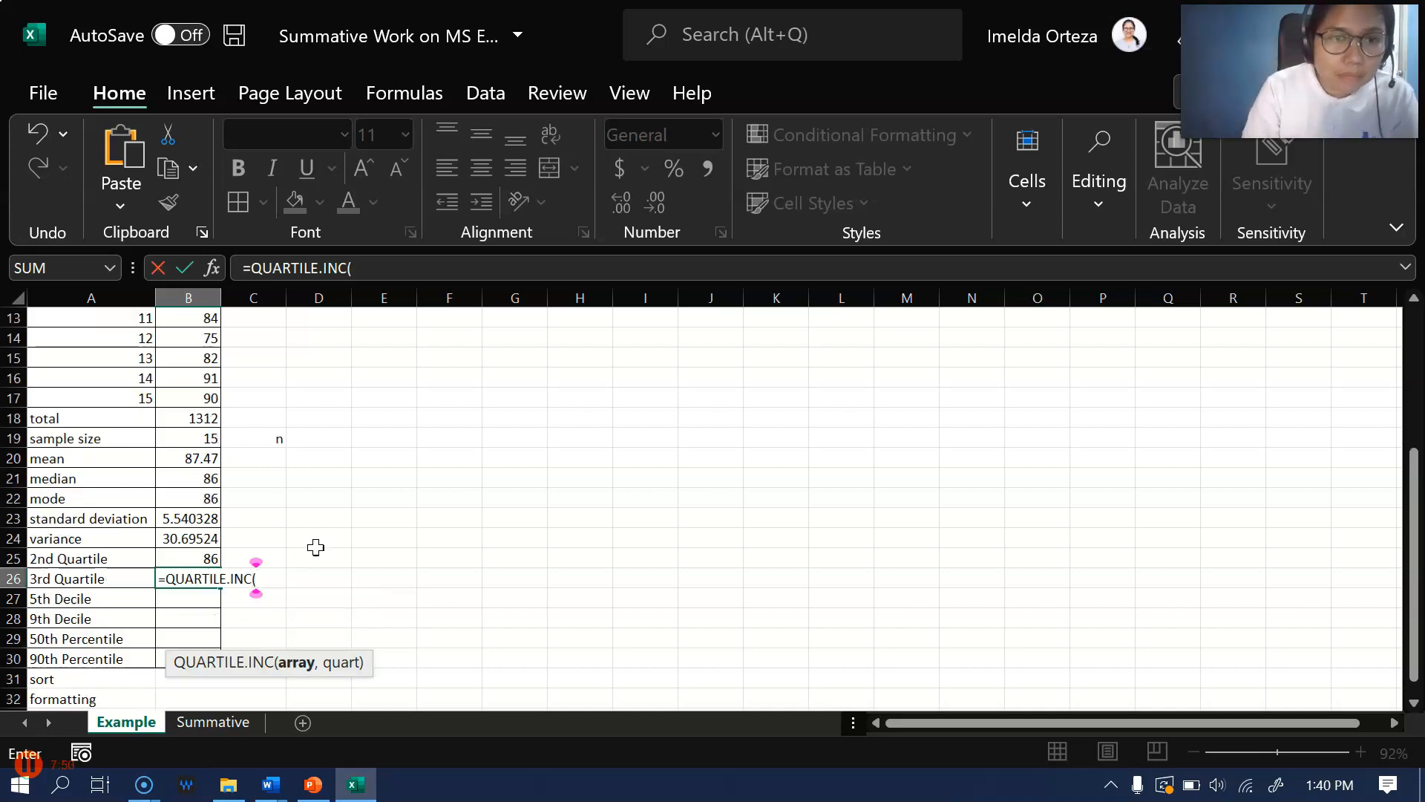
# Try to complete the B26 formula as =QUARTILE.INC(B3:B17), with the grades range as its only argument
pyautogui.scroll(3, 350, 474)
pyautogui.scroll(-1, 350, 474)
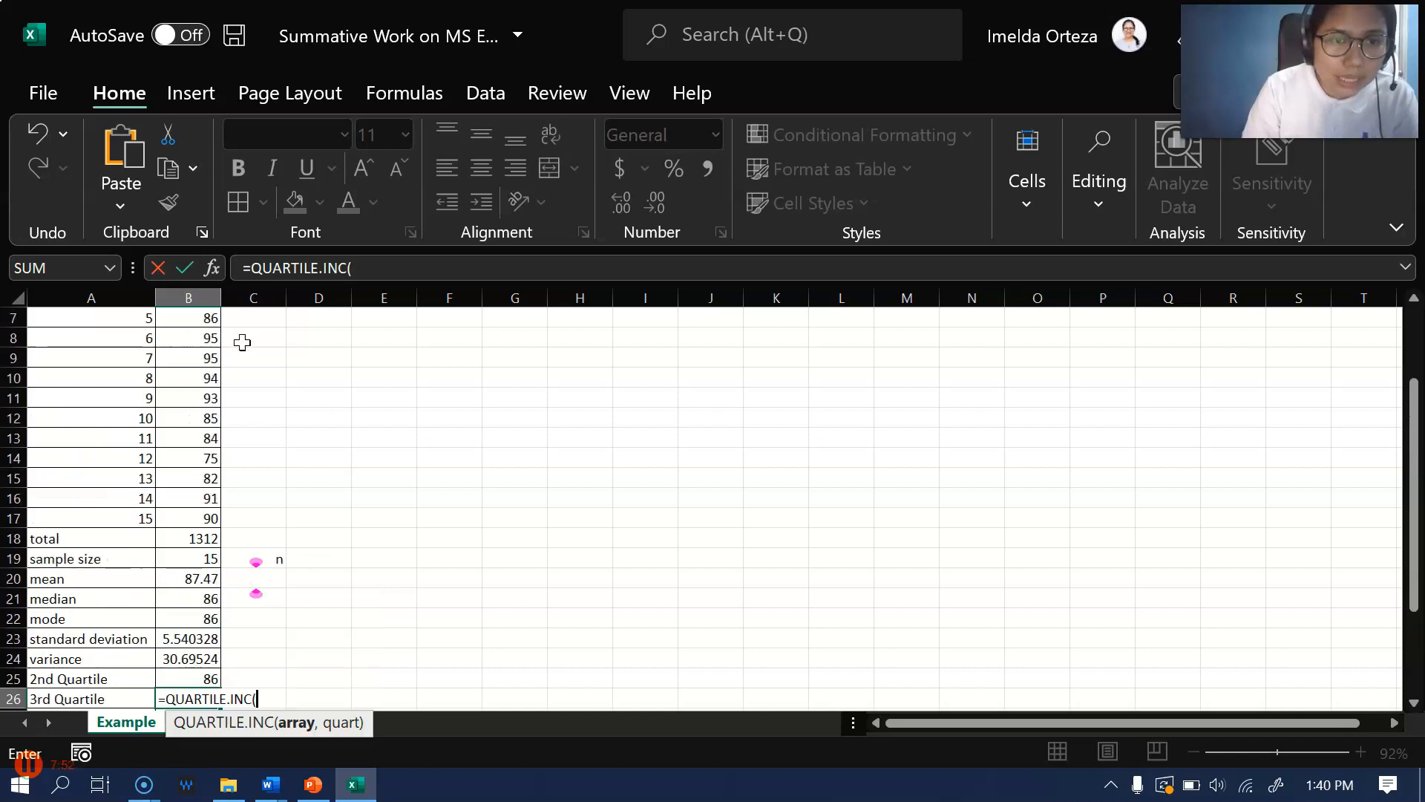
pyautogui.scroll(2, 241, 349)
pyautogui.moveTo(210, 355); pyautogui.dragTo(202, 637)
pyautogui.scroll(-2, 468, 464)
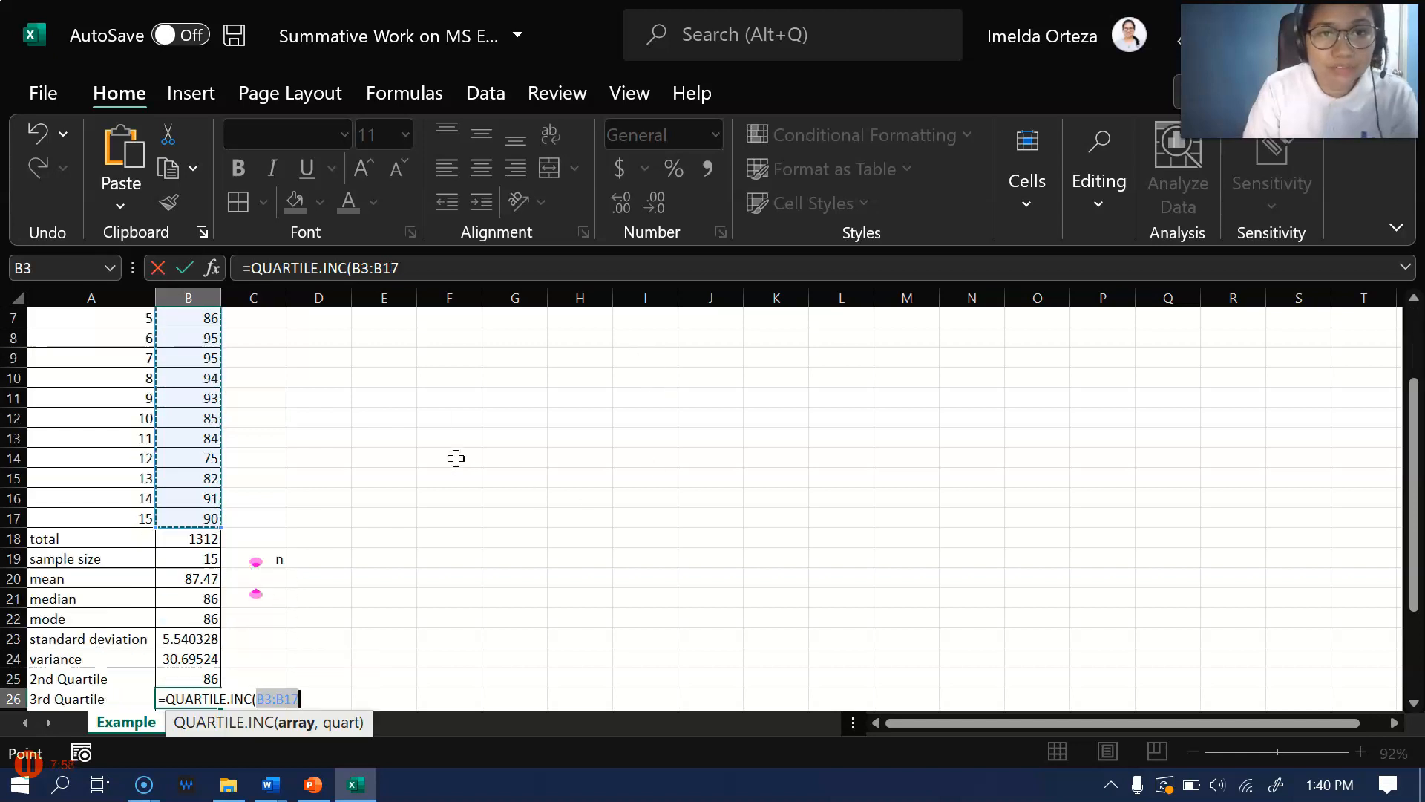
pyautogui.click(443, 265)
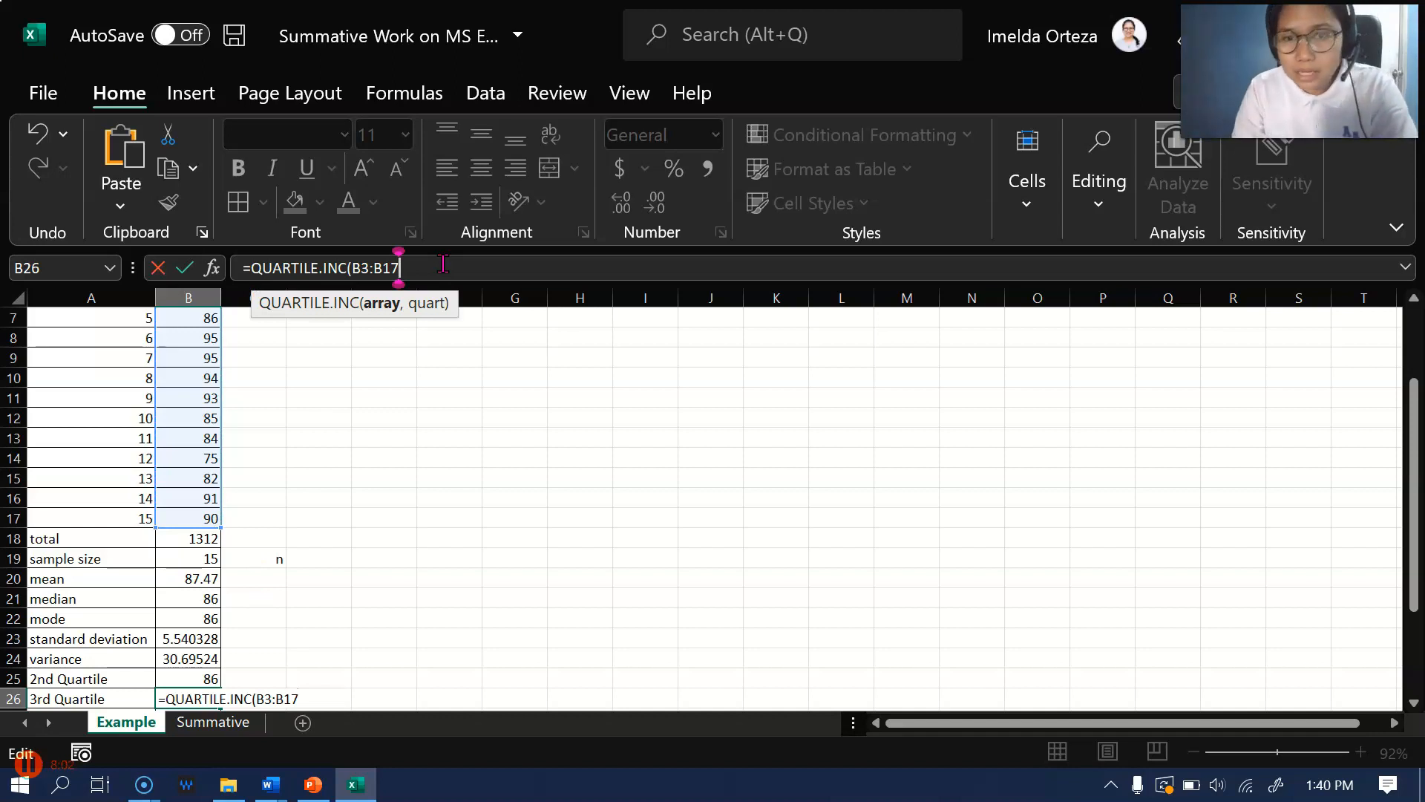
pyautogui.write(')')
pyautogui.press('Return')
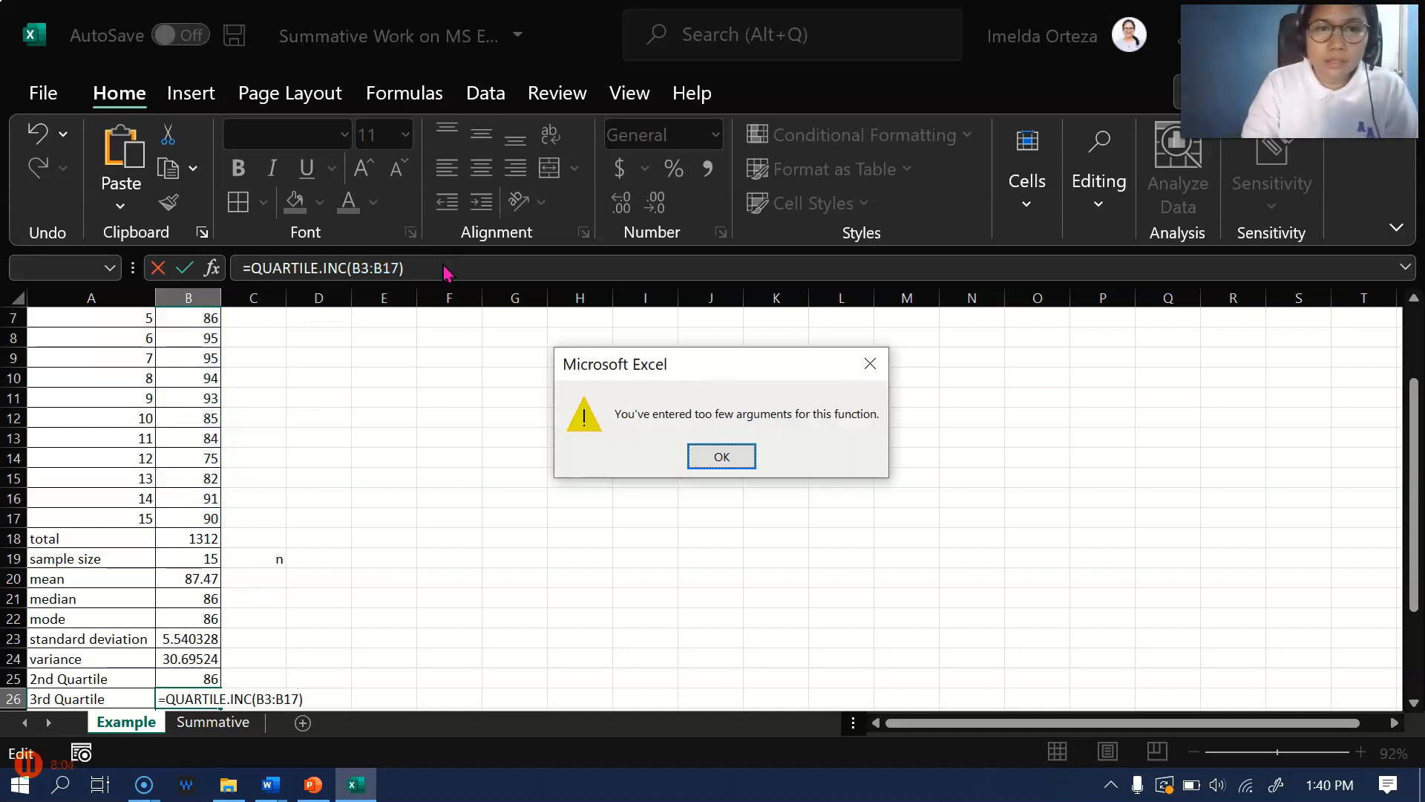
pyautogui.click(720, 457)
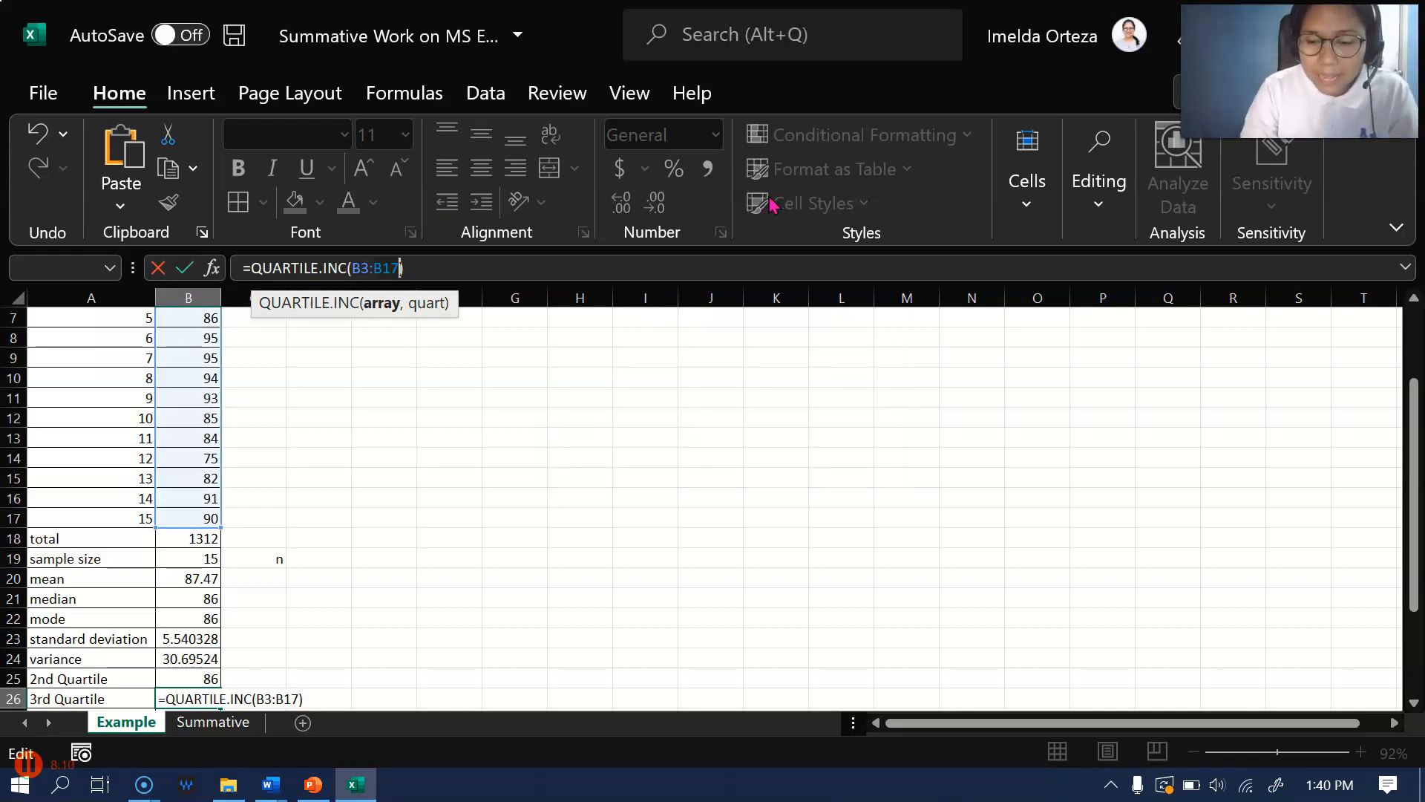
# Try to replace the grades range in the B26 quartile formula with the single cell B4
pyautogui.press('BackSpace')
pyautogui.press('BackSpace')
pyautogui.press('BackSpace')
pyautogui.write(',')
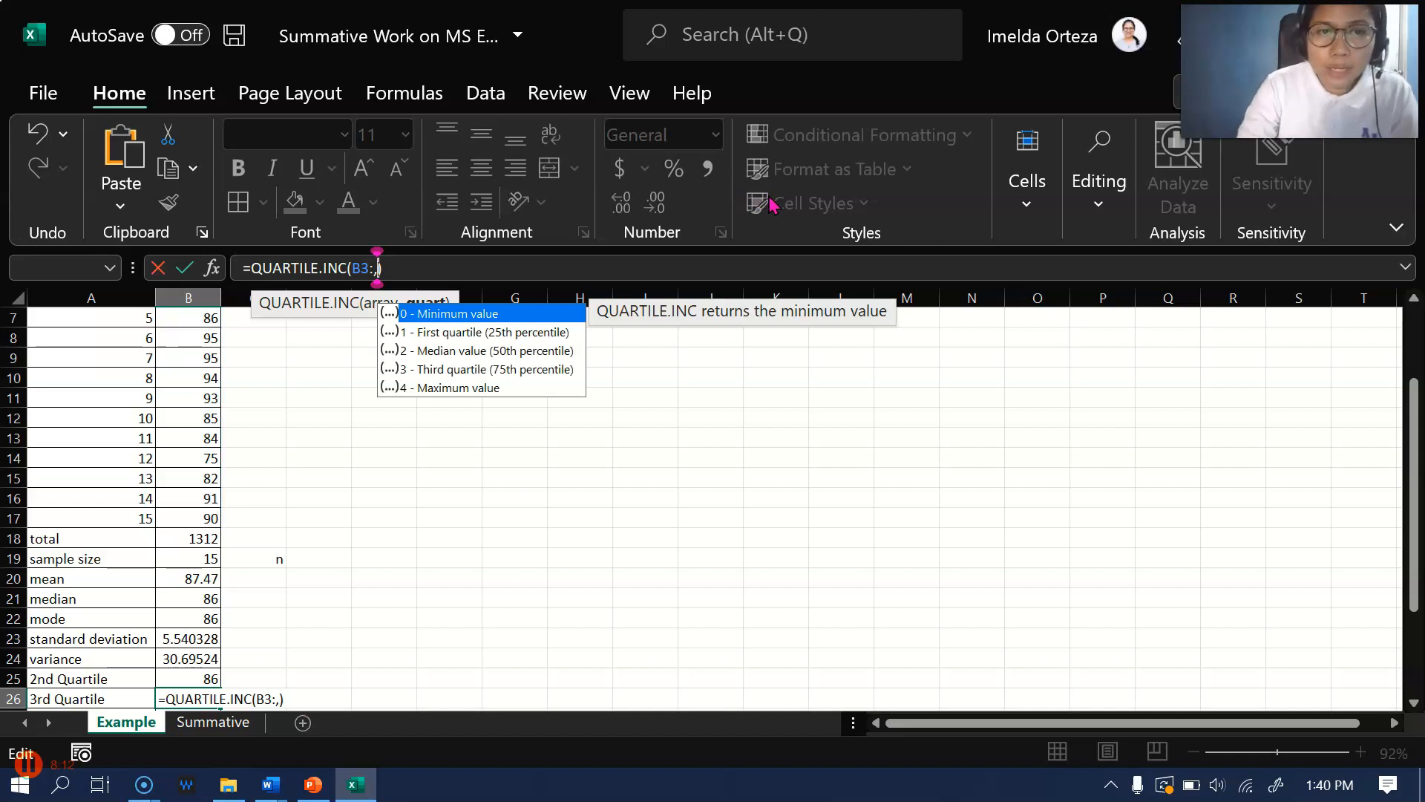
pyautogui.press('BackSpace')
pyautogui.press('BackSpace')
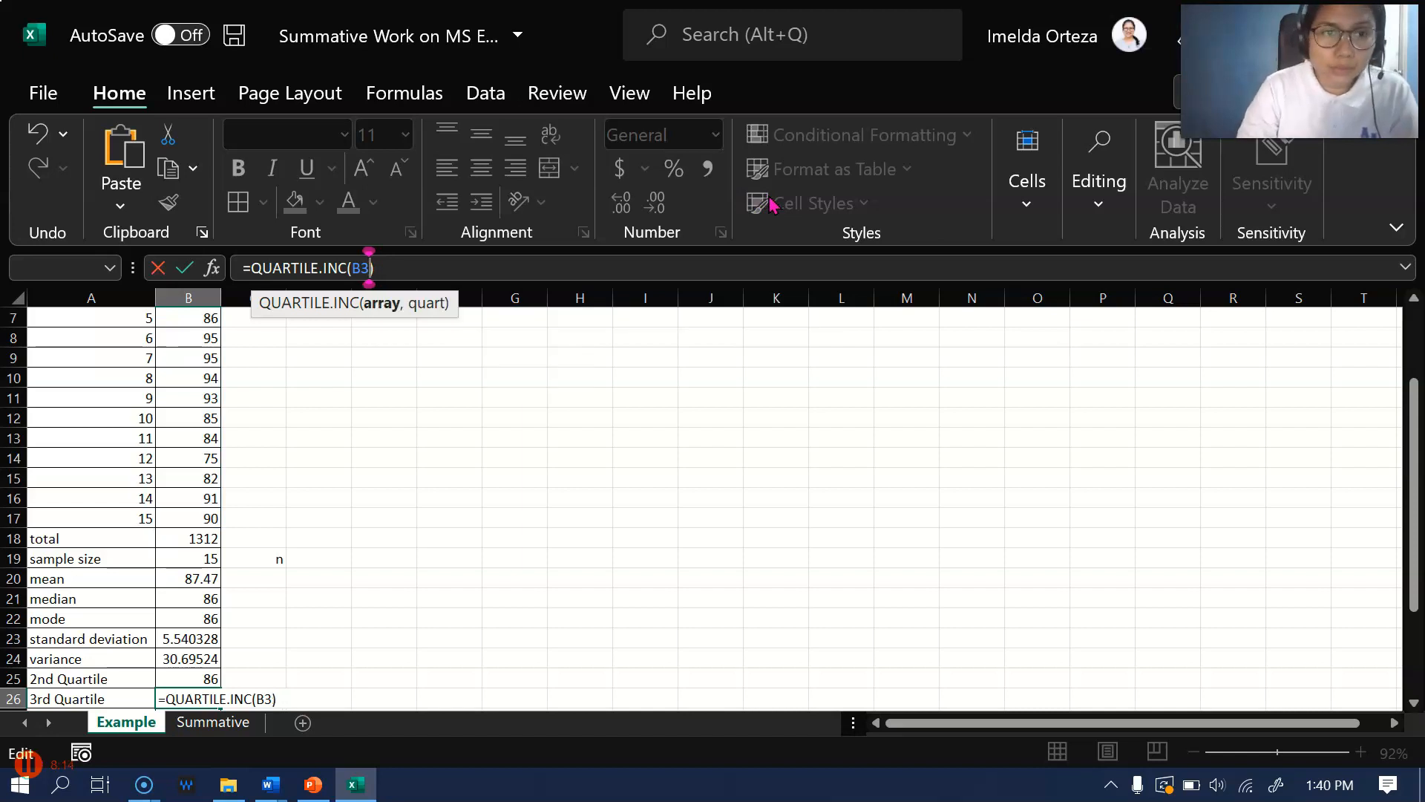
pyautogui.scroll(2, 190, 351)
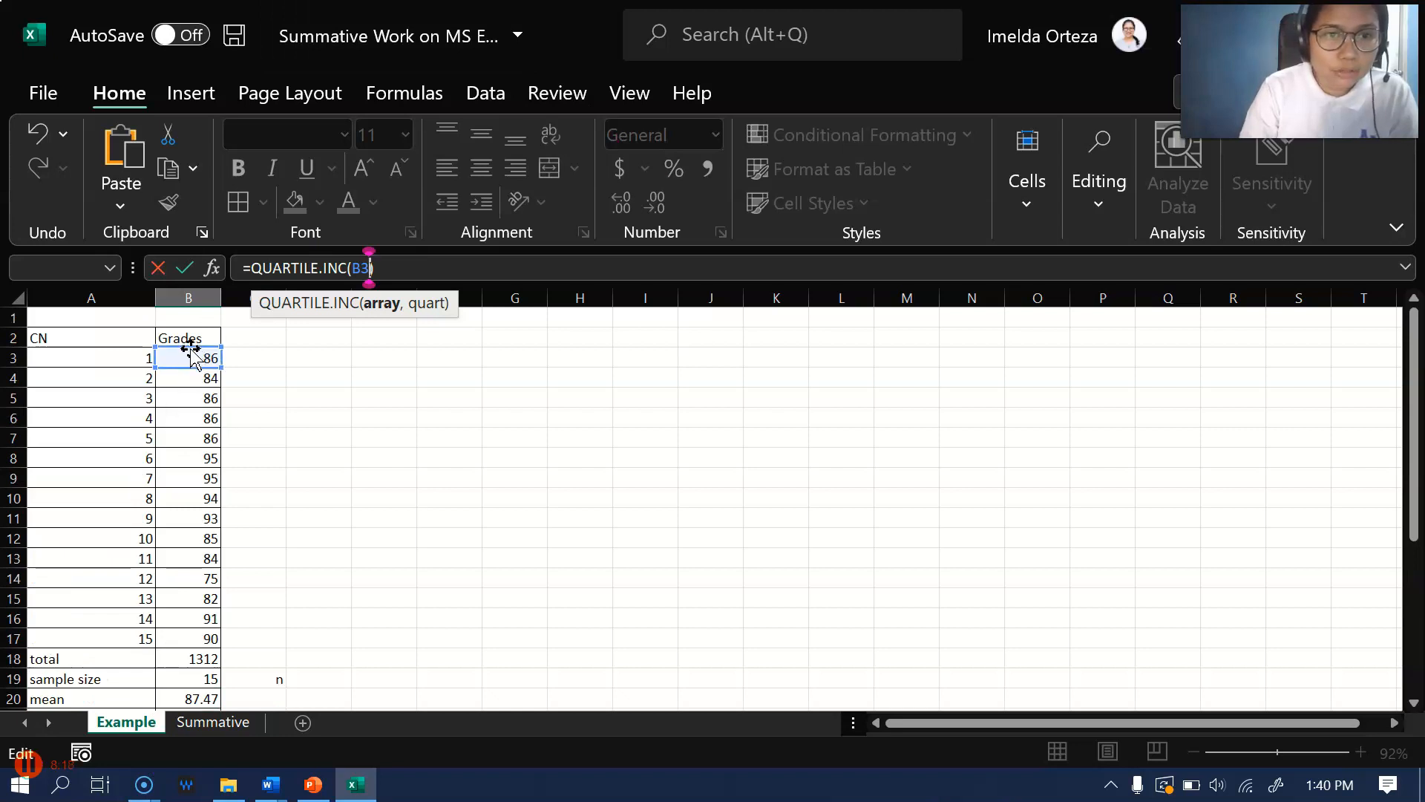
pyautogui.click(191, 380)
pyautogui.press('Return')
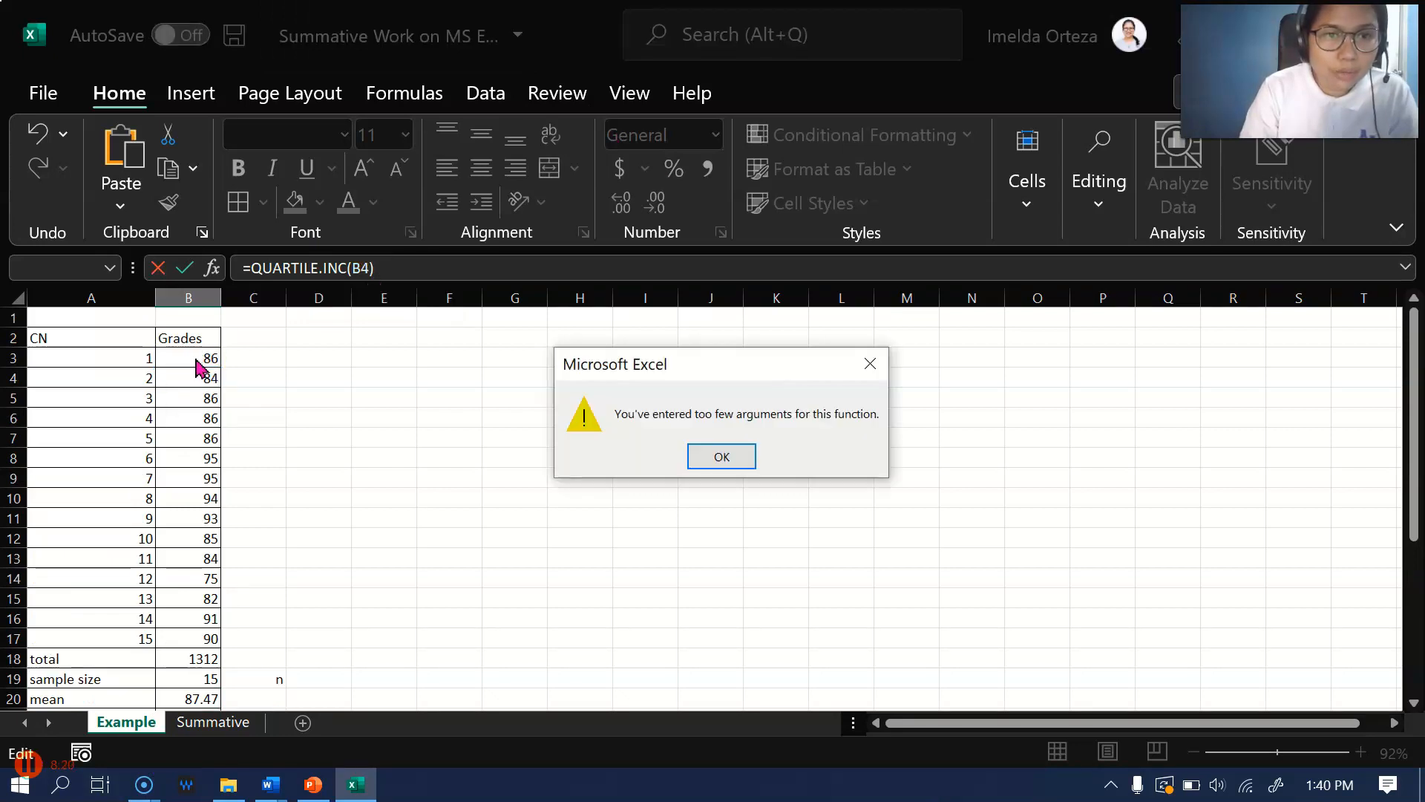
pyautogui.click(716, 455)
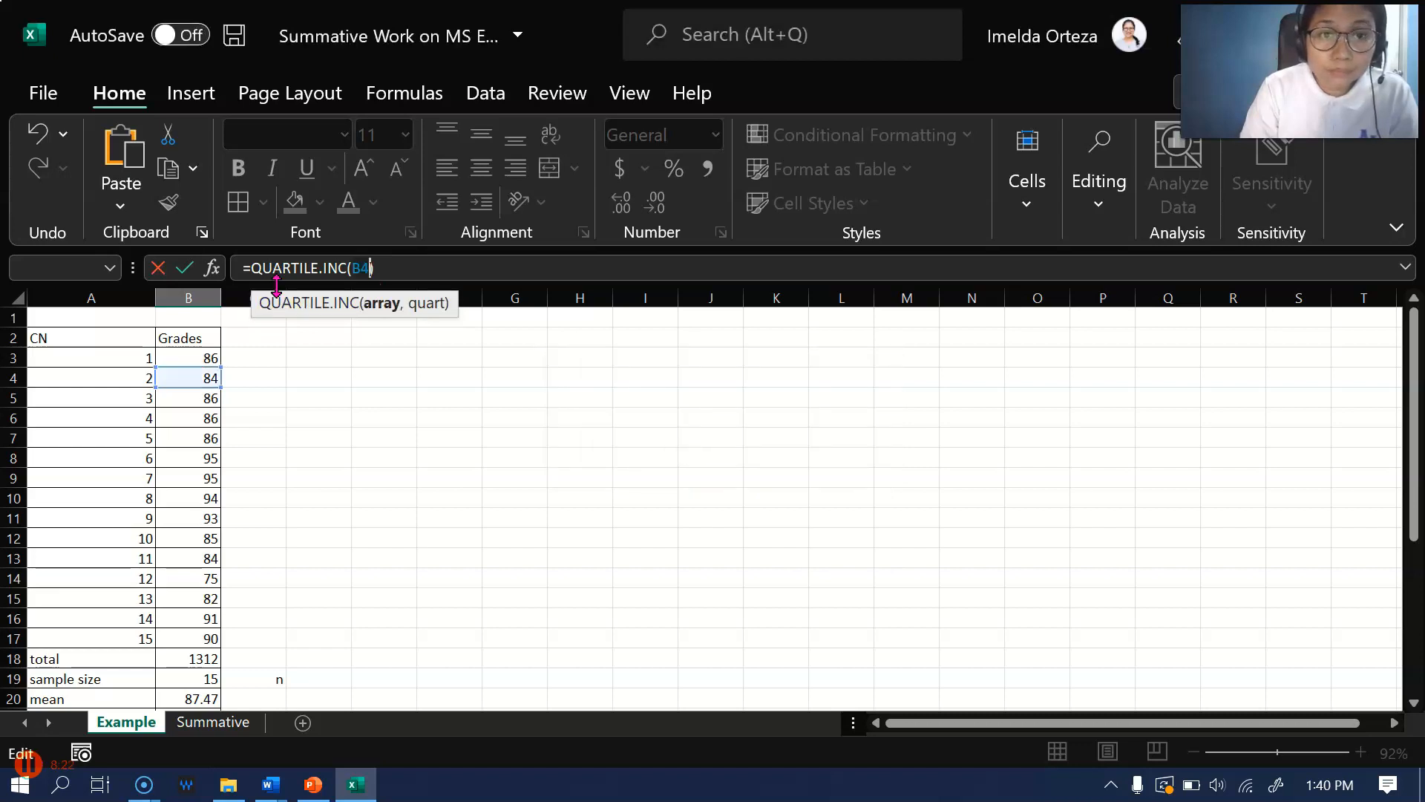
# Complete the 3rd quartile formula in B26 as =QUARTILE.INC(B3:B17,3)
pyautogui.moveTo(202, 359); pyautogui.dragTo(191, 637)
pyautogui.write(',')
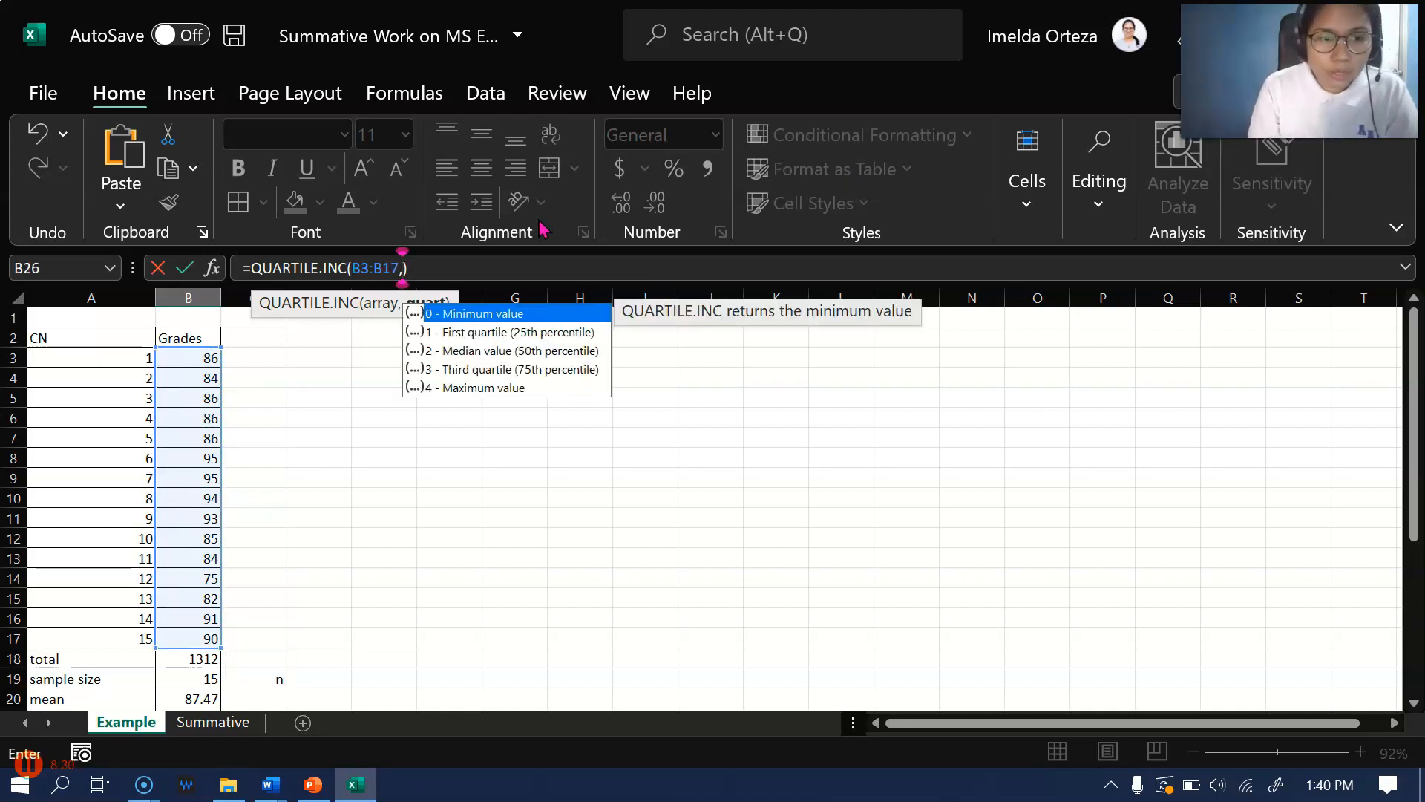
pyautogui.write('3')
pyautogui.press('Return')
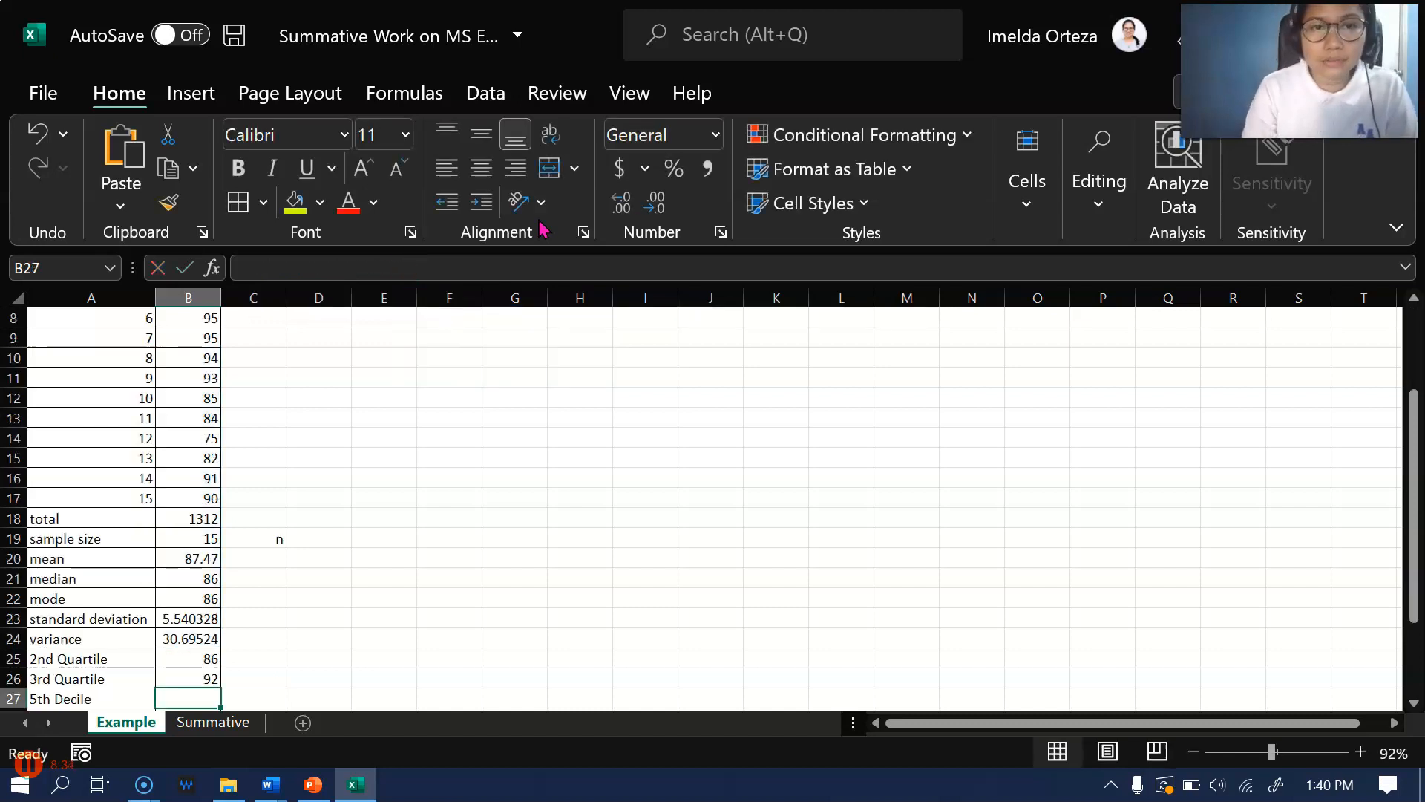
pyautogui.scroll(-4, 355, 541)
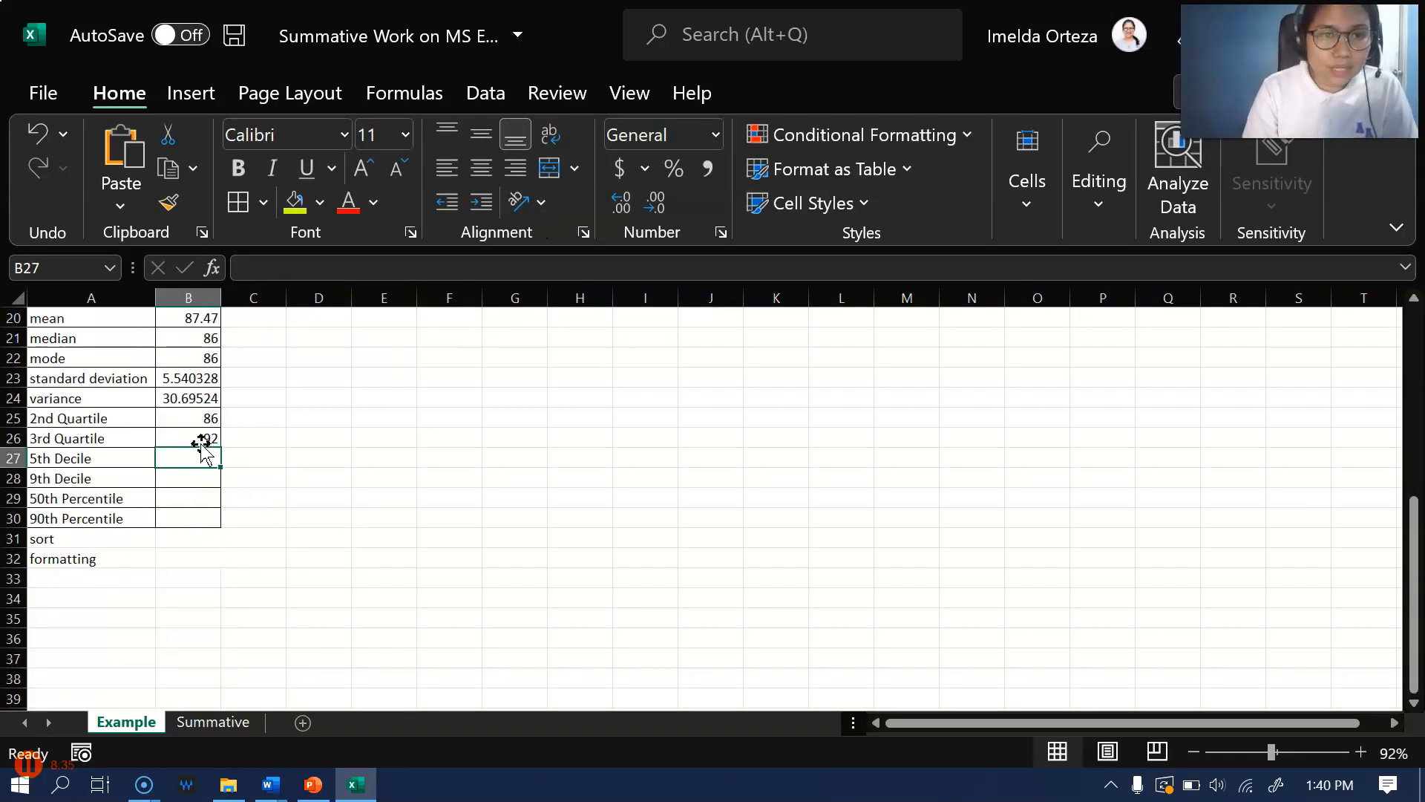
pyautogui.click(197, 436)
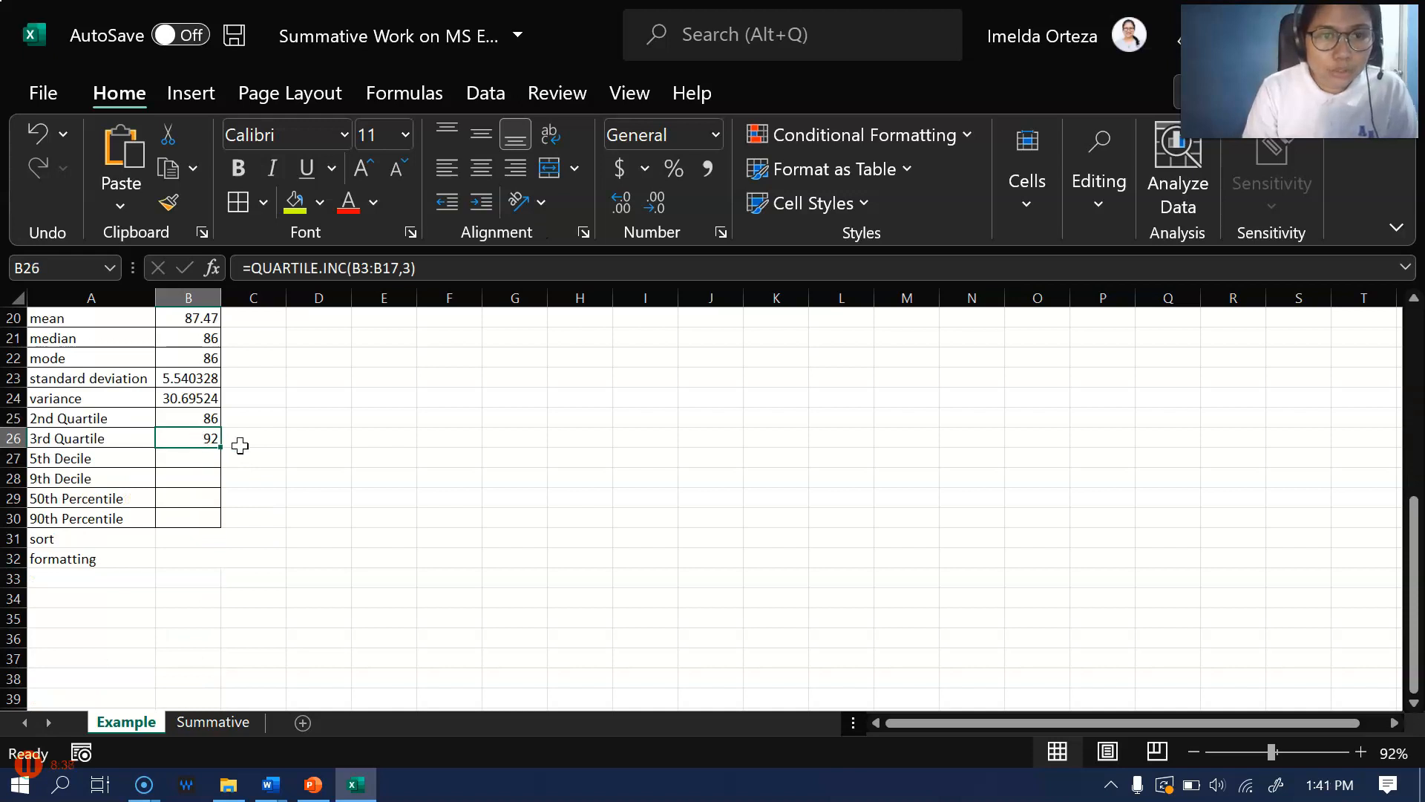
# Add the notes Q3 in C26, Q1 in C25 and median in D25 beside the quartile results
pyautogui.click(278, 440)
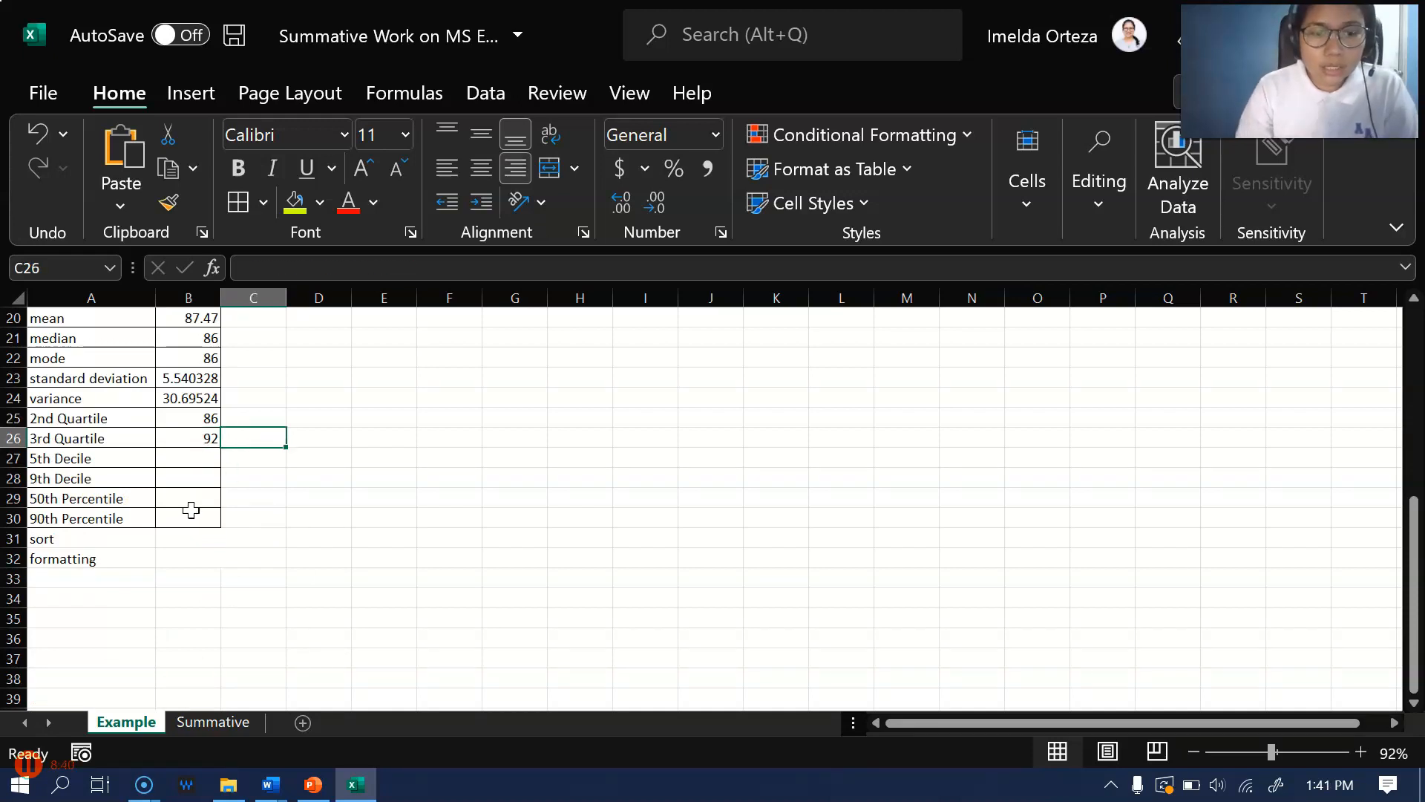
pyautogui.write('Q3')
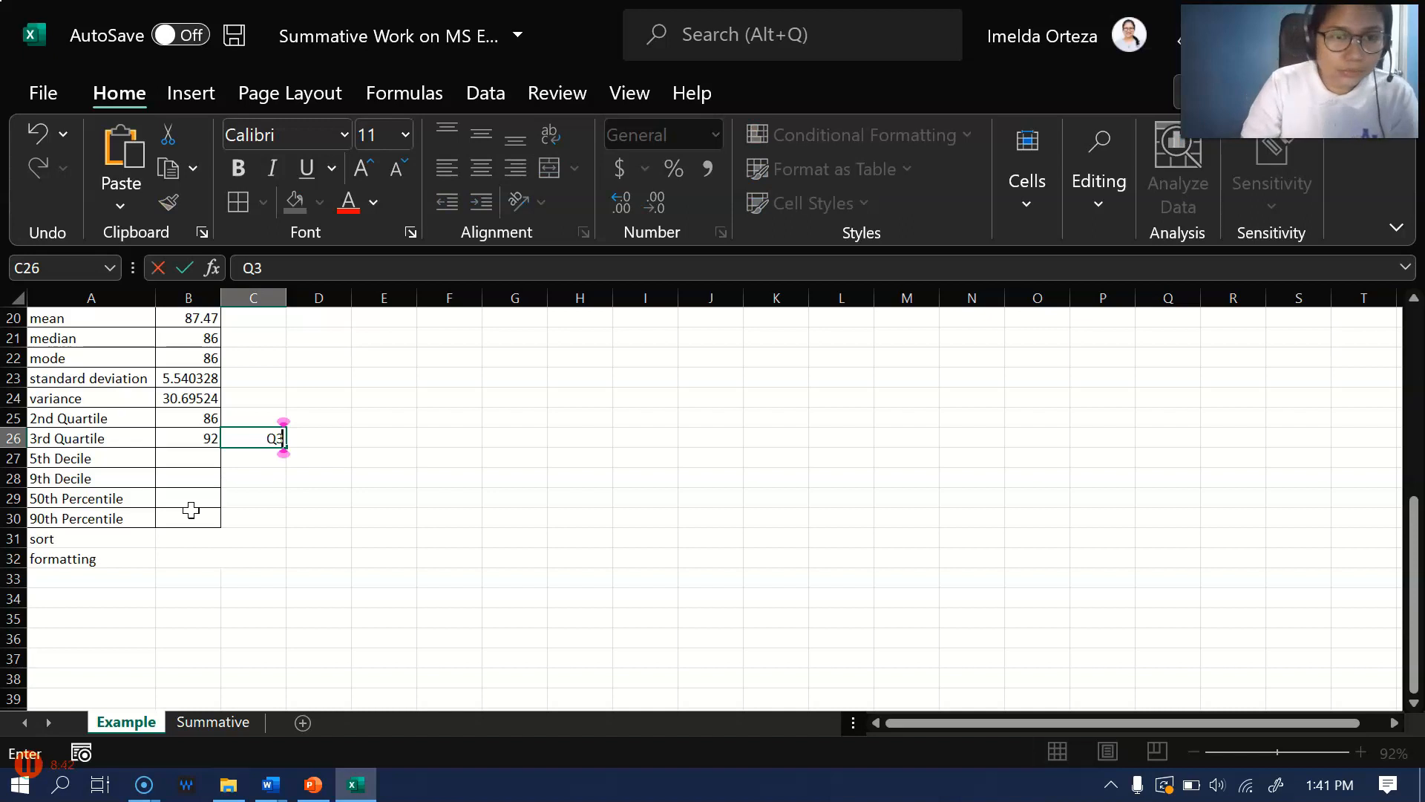
pyautogui.press('Up')
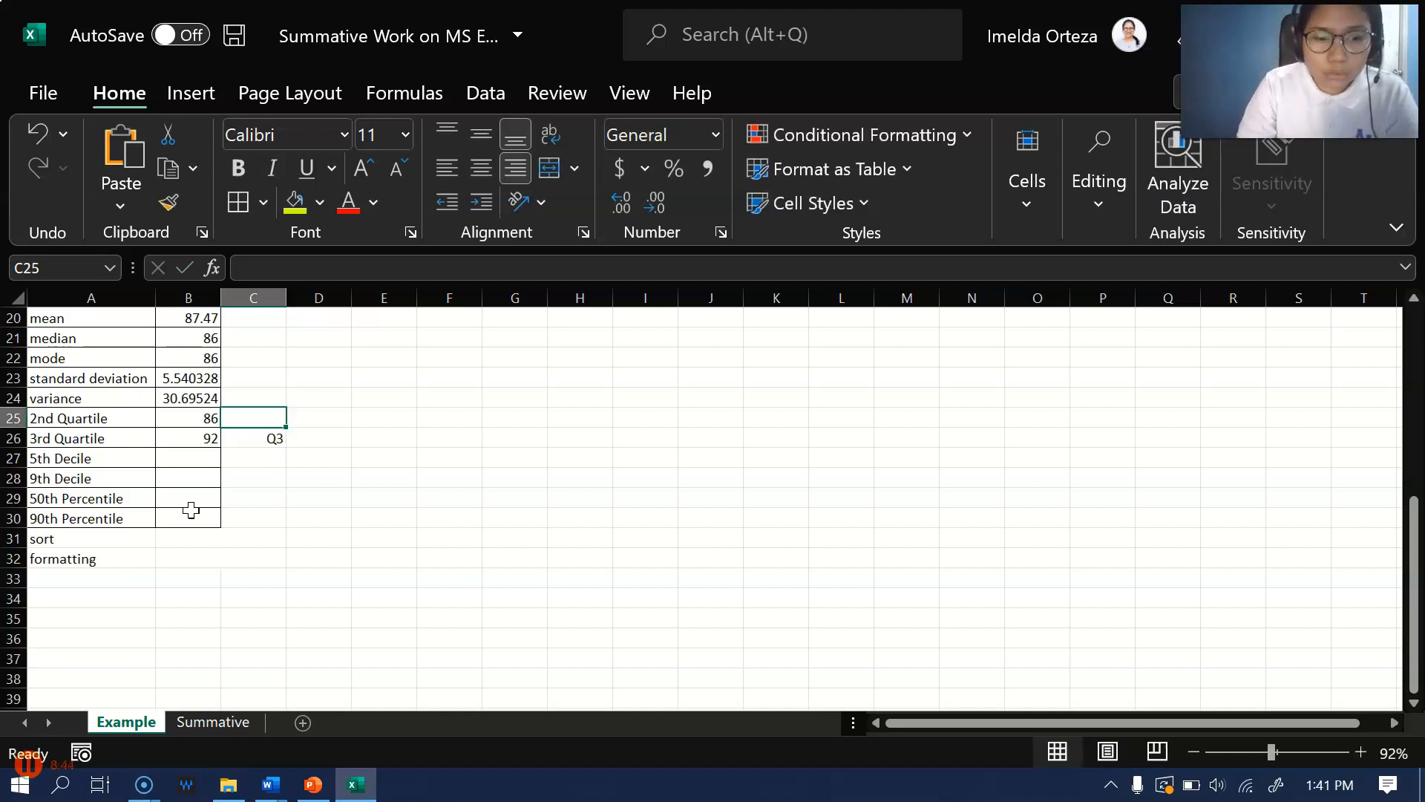
pyautogui.write('Q1')
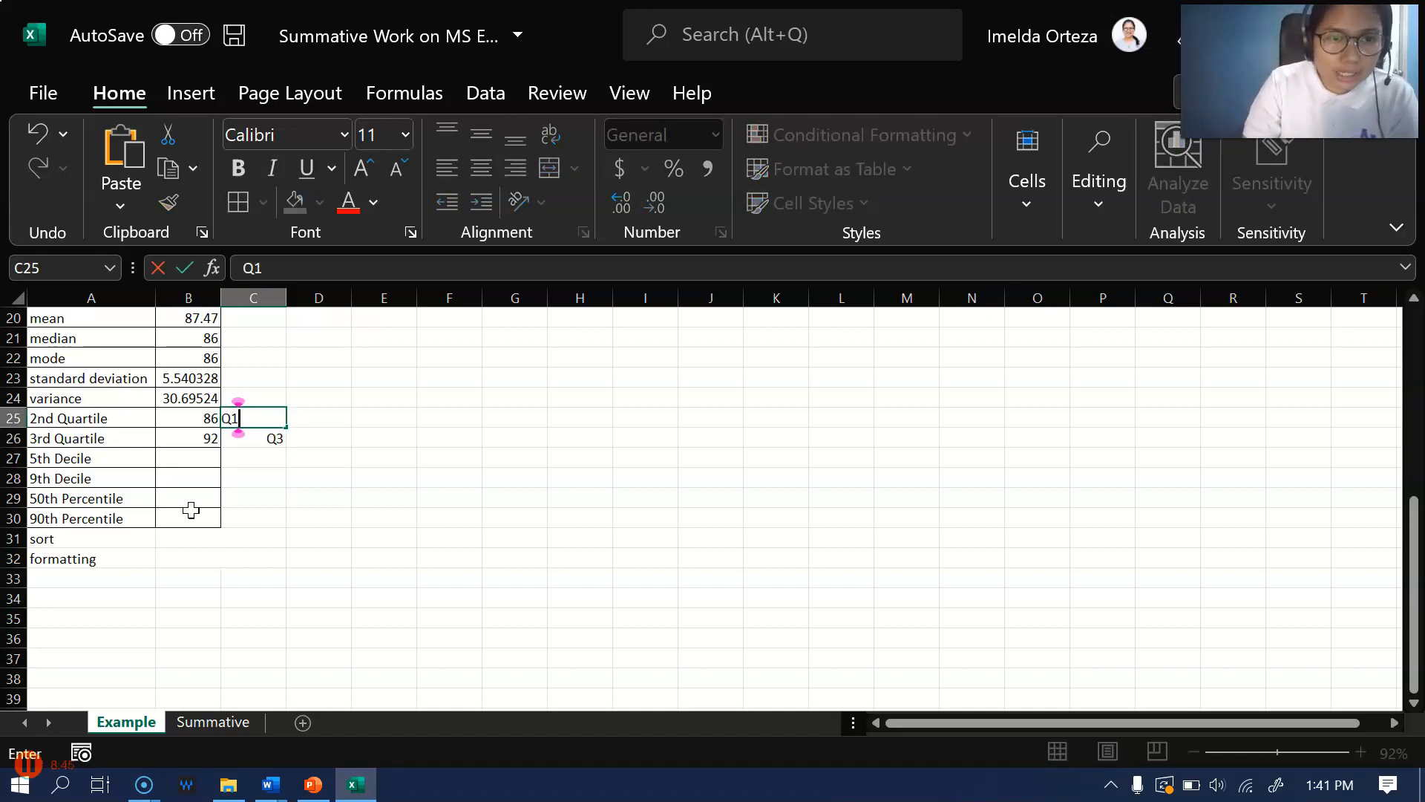
pyautogui.press('Right')
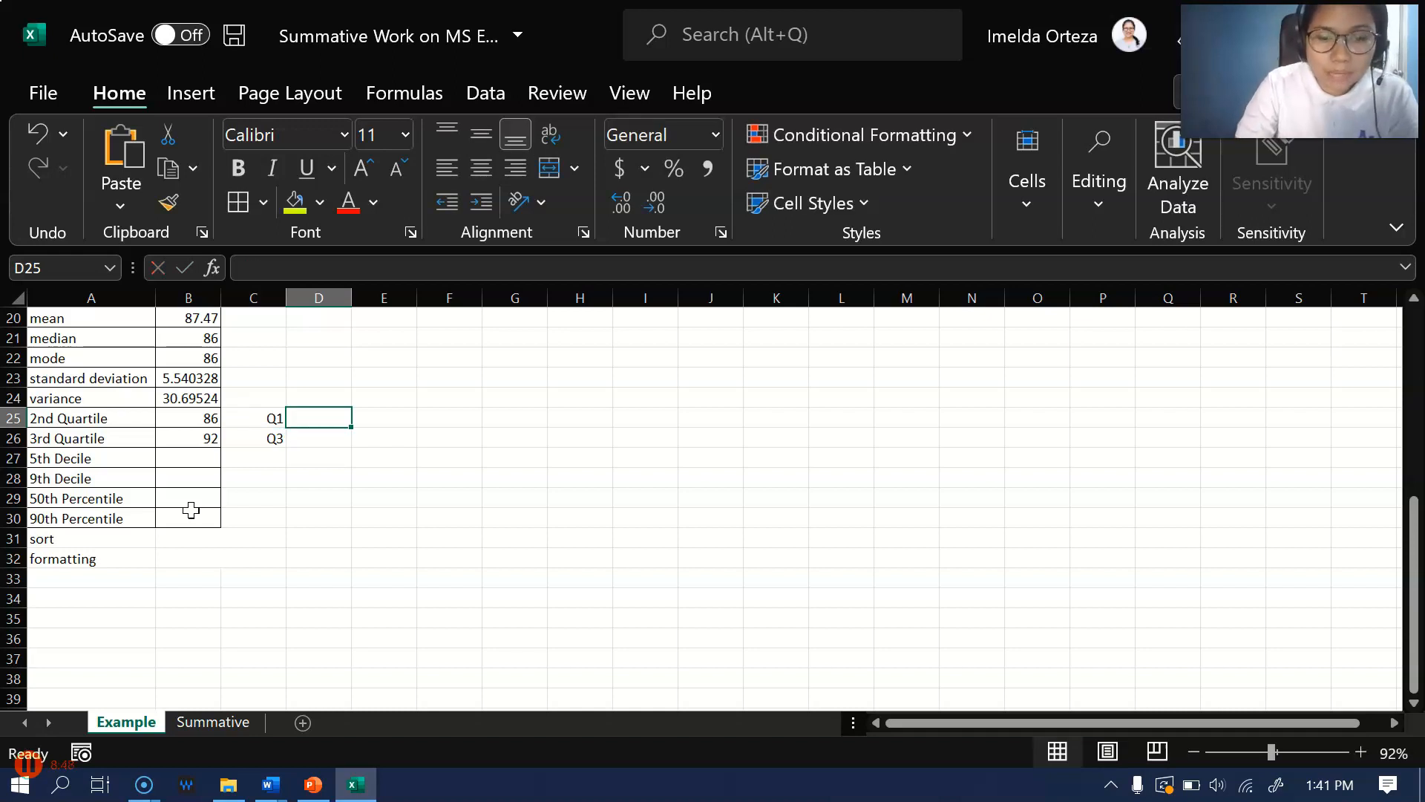
pyautogui.write('median')
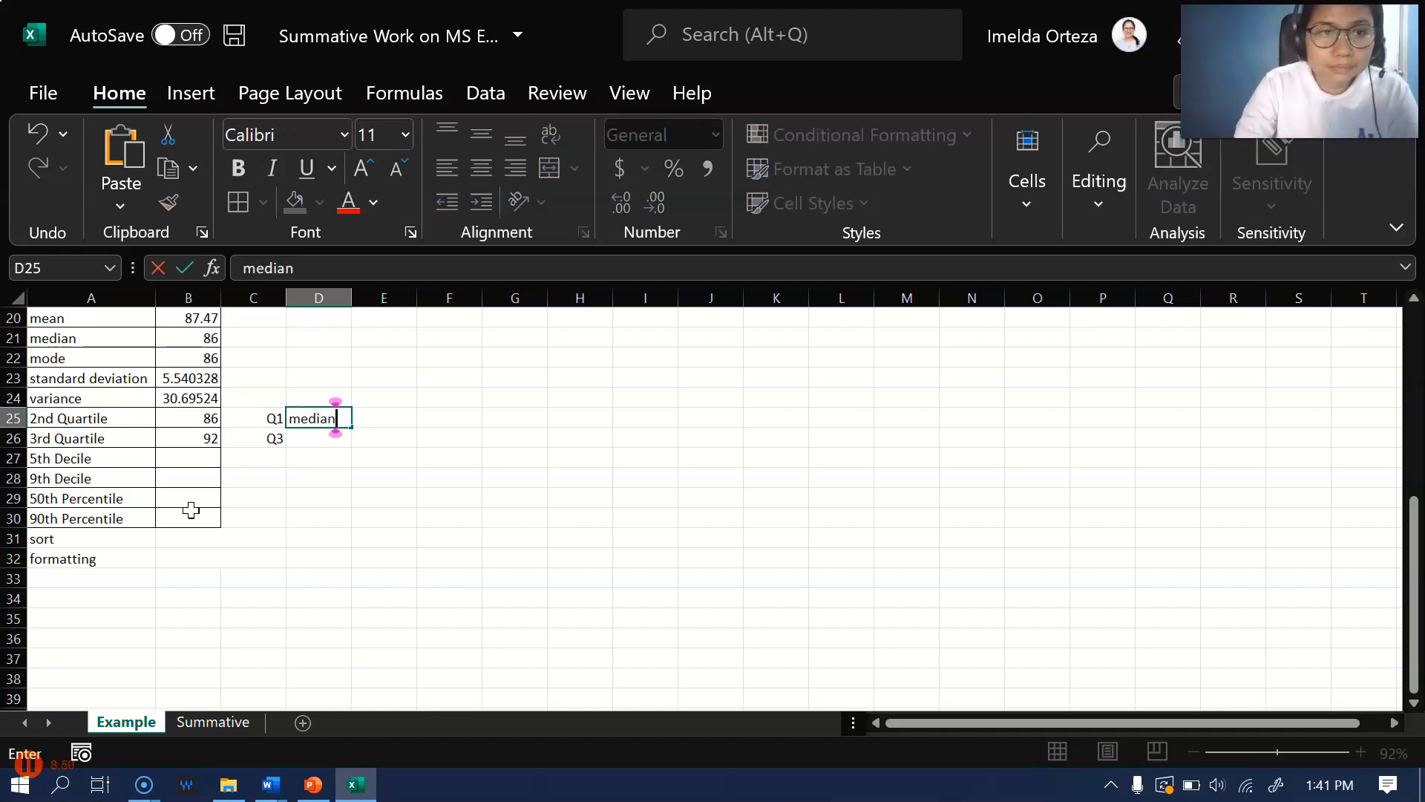
pyautogui.press('Right')
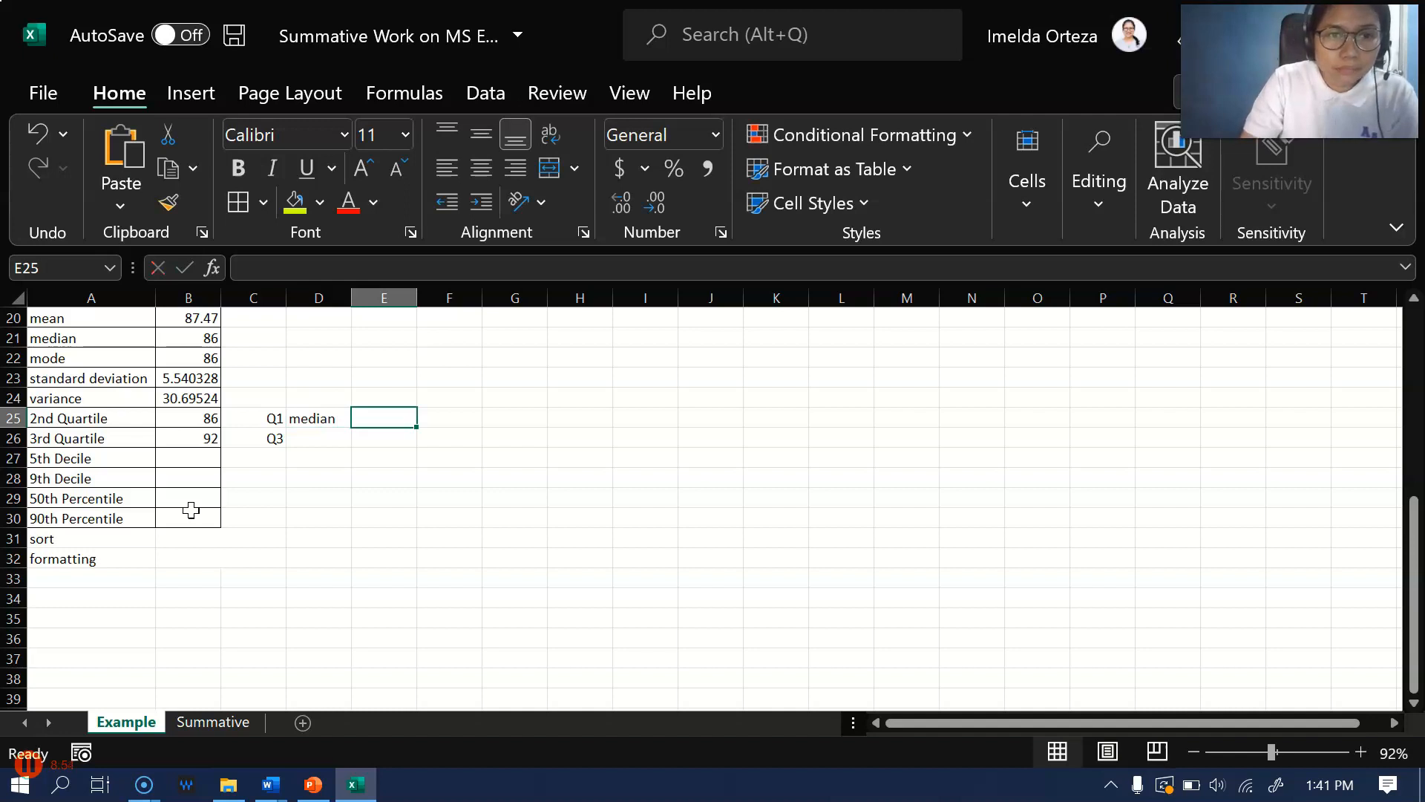
# Correct the note in C25, beside the 2nd quartile result, to Q2
pyautogui.press('Left')
pyautogui.press('Left')
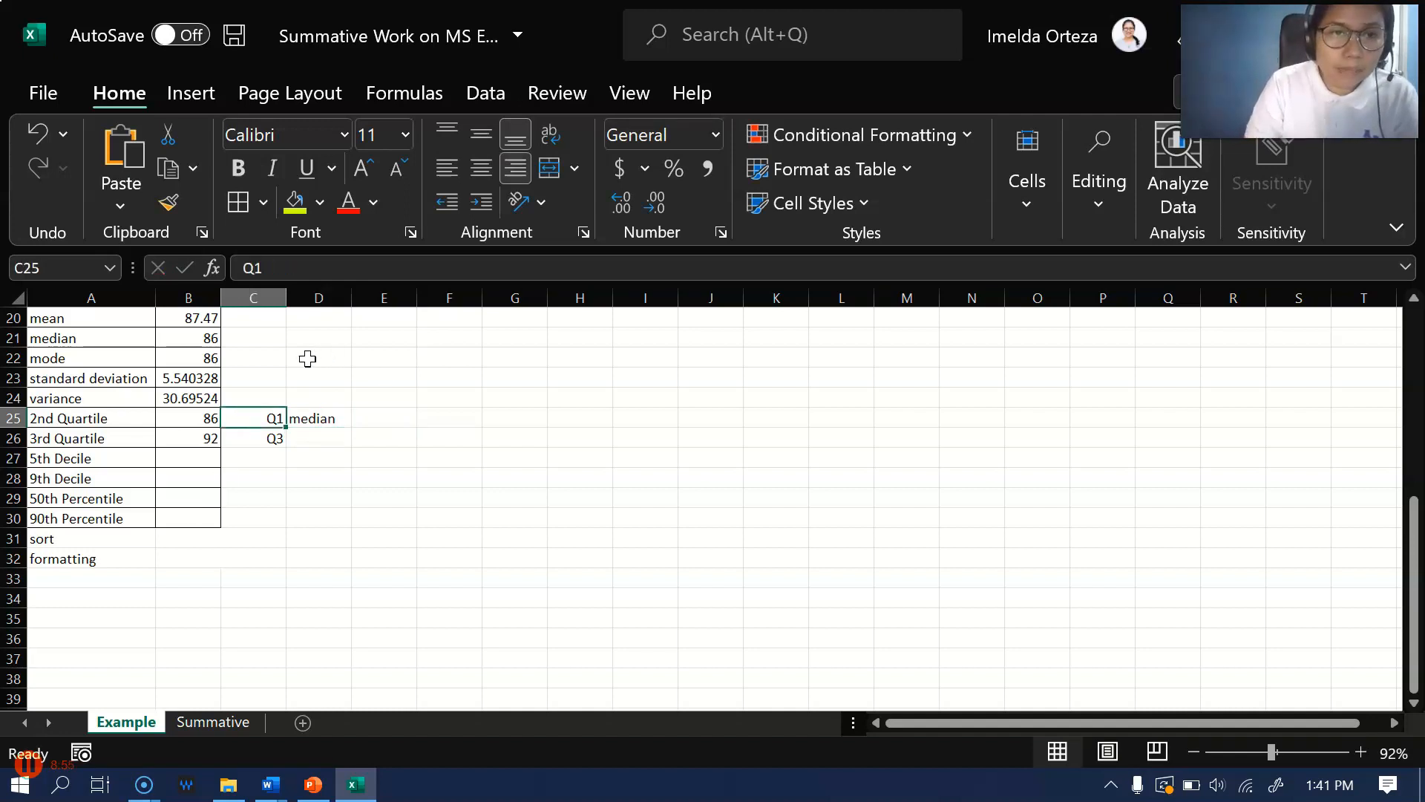
pyautogui.click(253, 268)
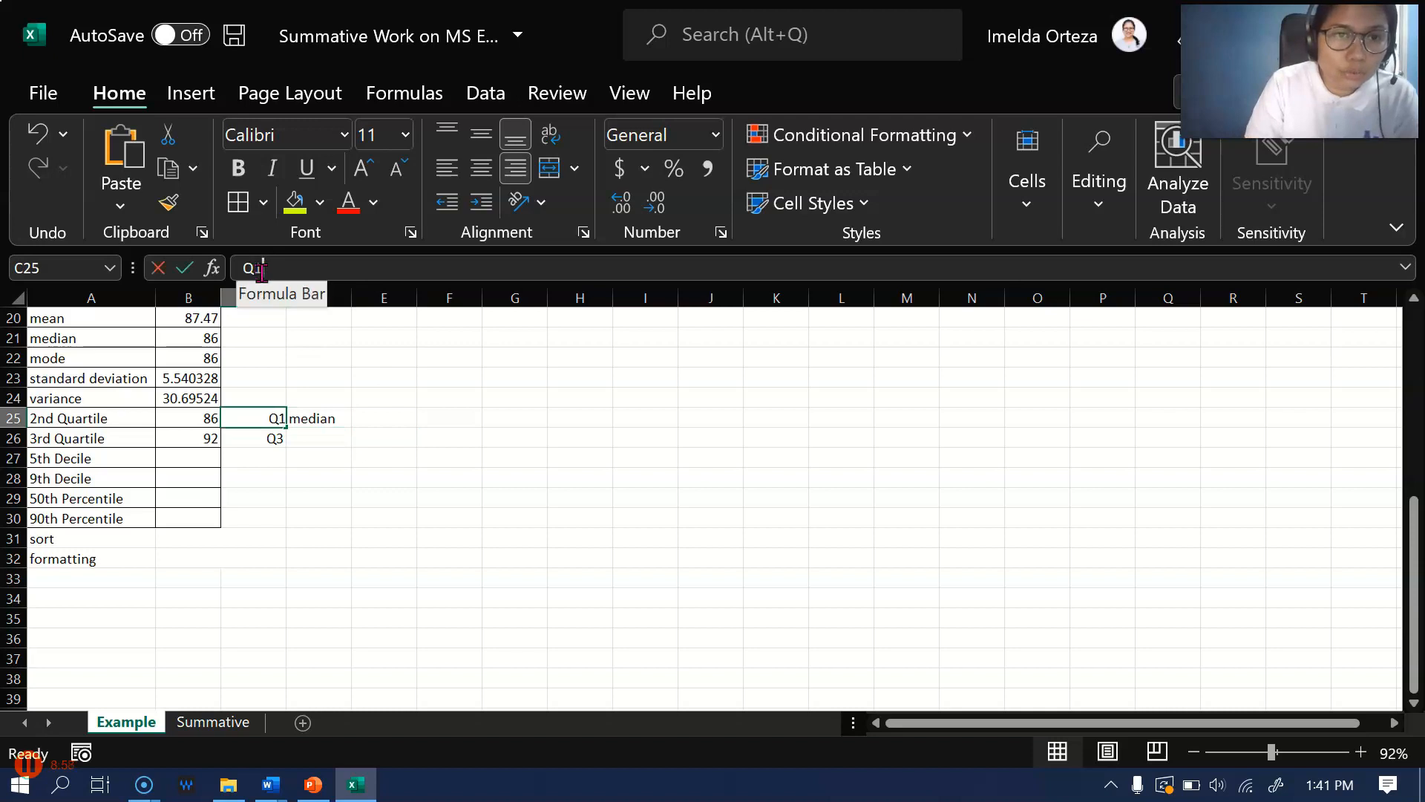
pyautogui.click(262, 269)
pyautogui.press('BackSpace')
pyautogui.write('2')
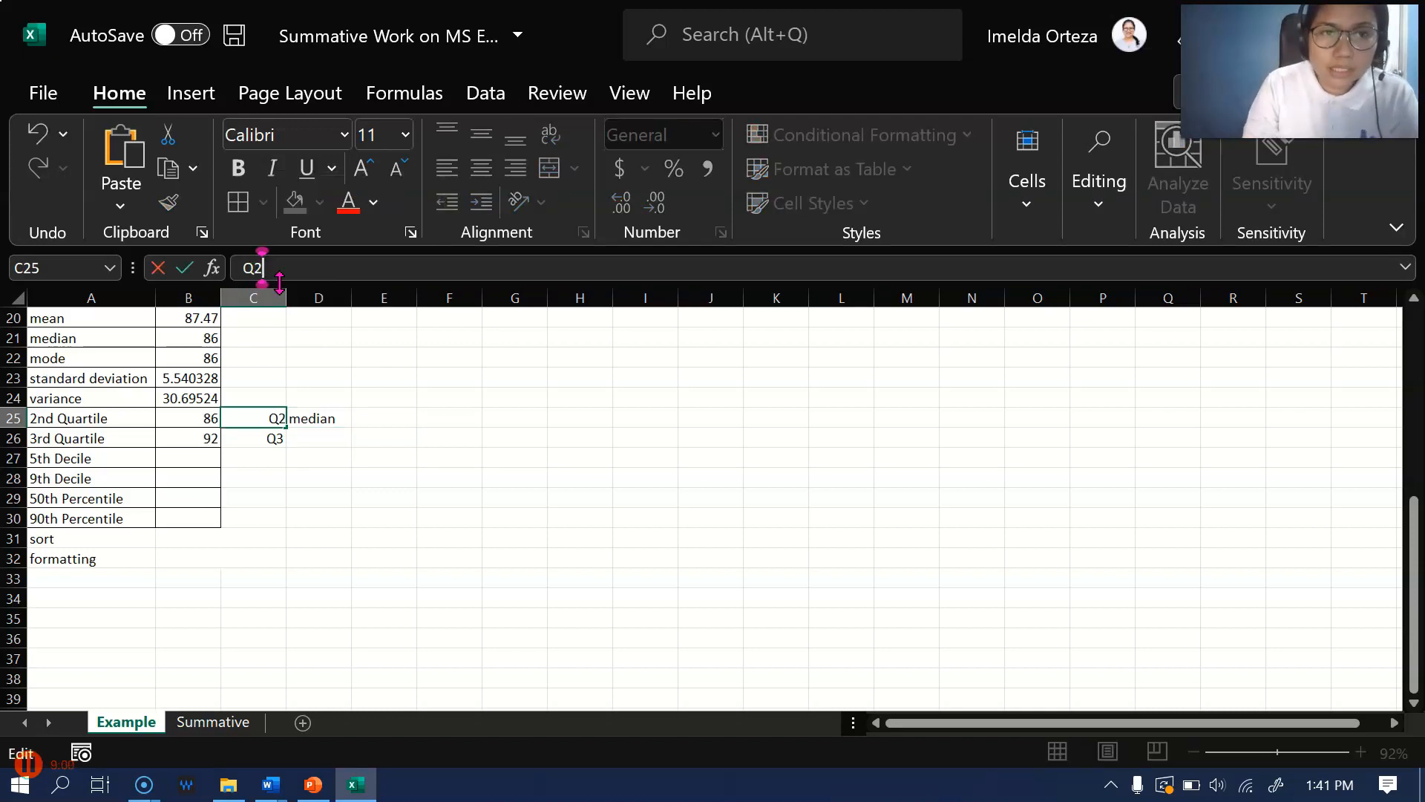
# Add the equivalent measures P50 in E25 and D5 in F25, beside the median note
pyautogui.click(409, 415)
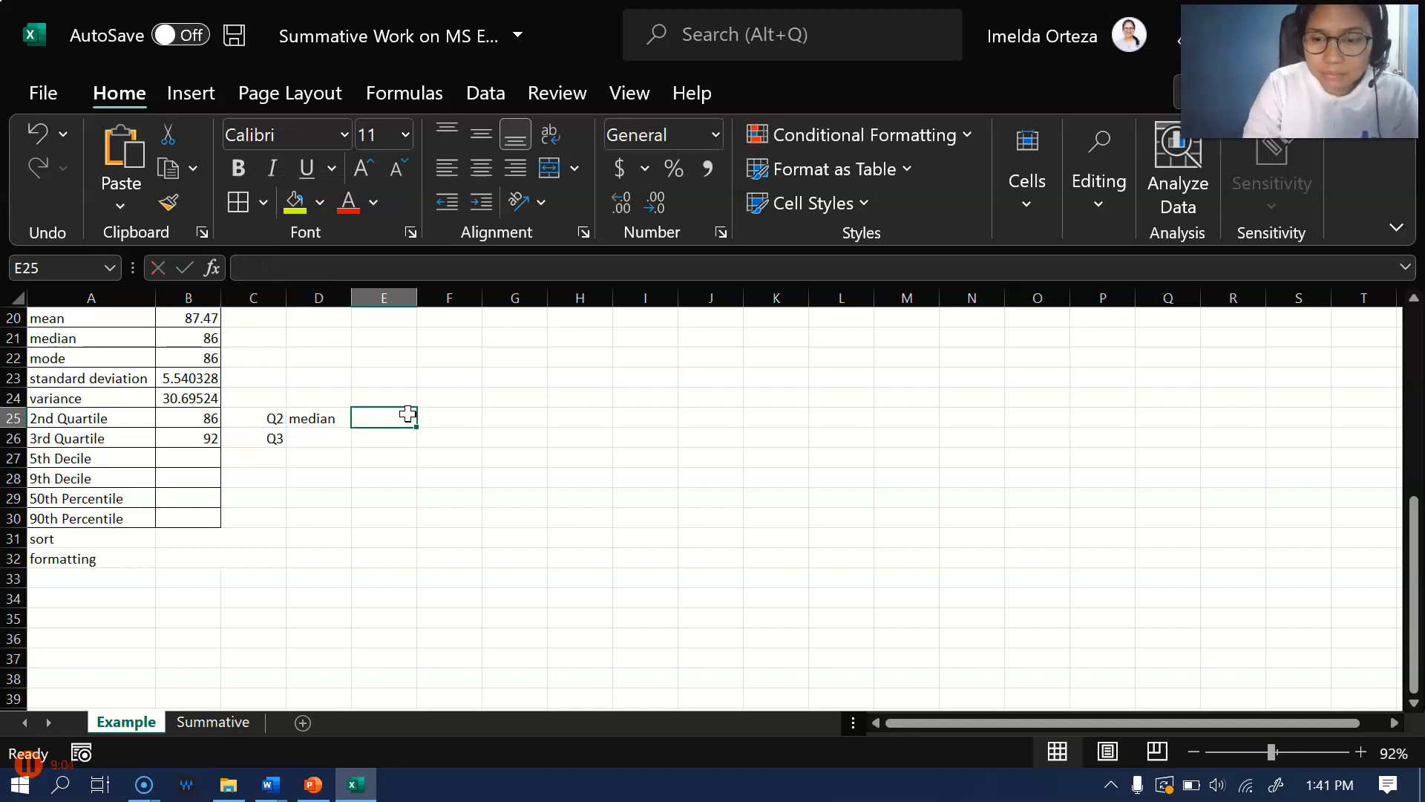
pyautogui.write('P50')
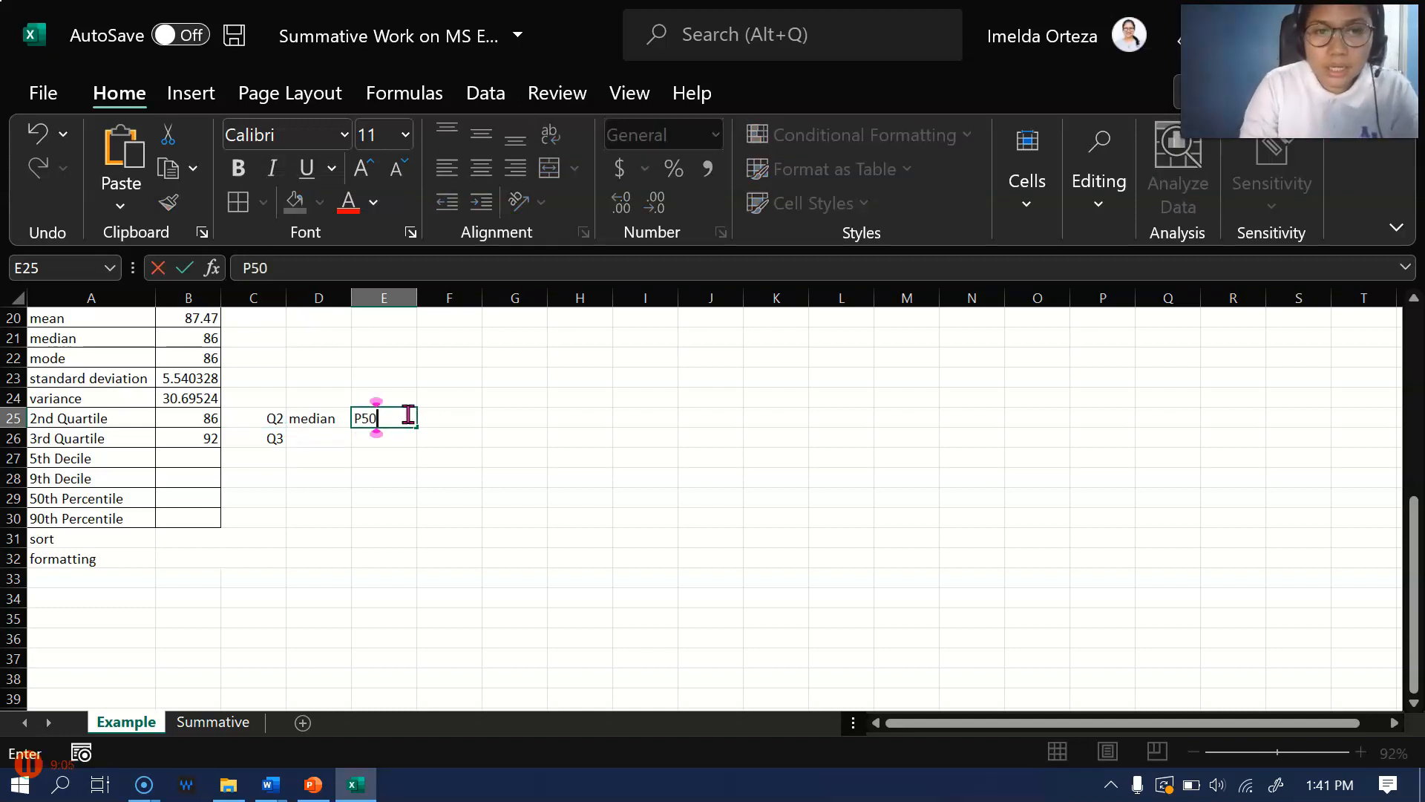
pyautogui.press('Tab')
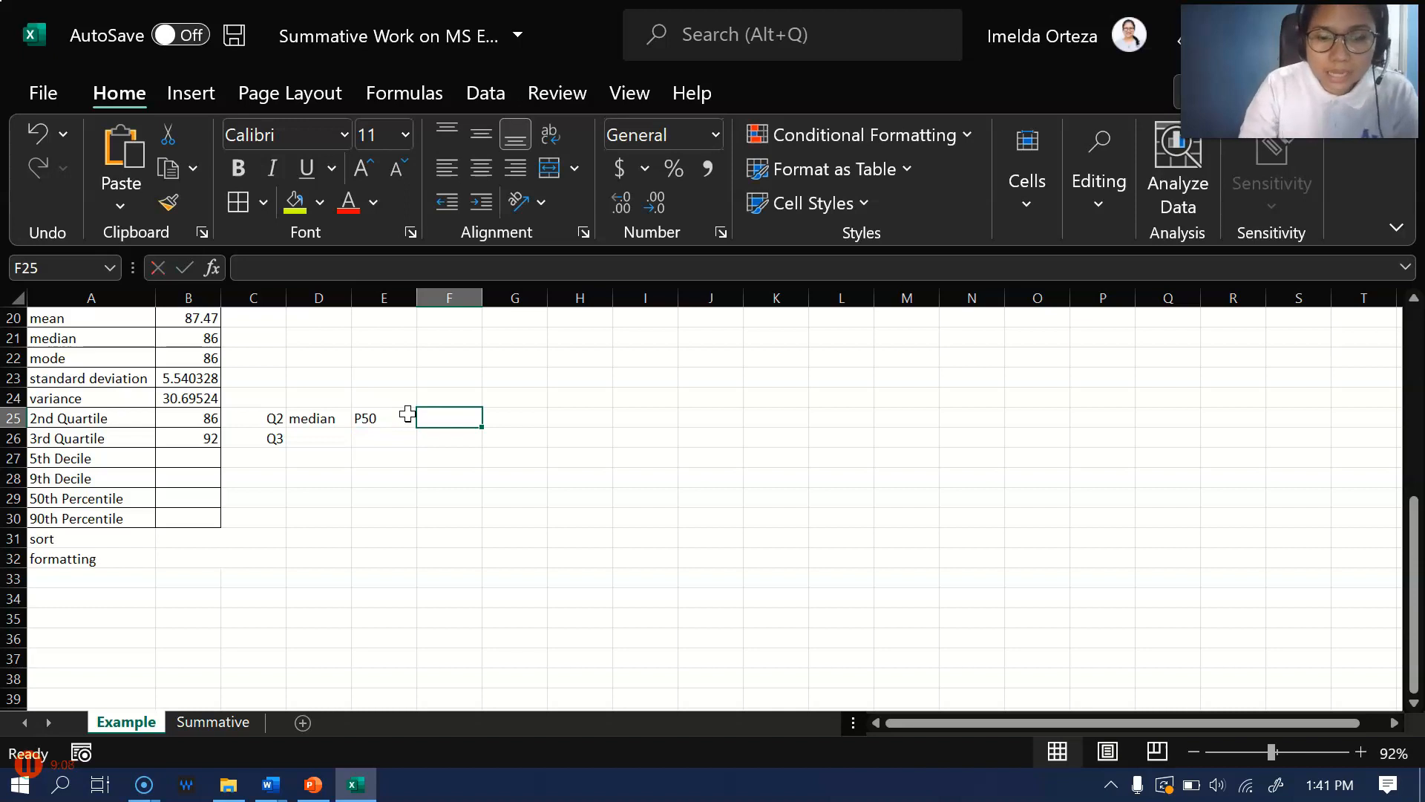
pyautogui.write('D')
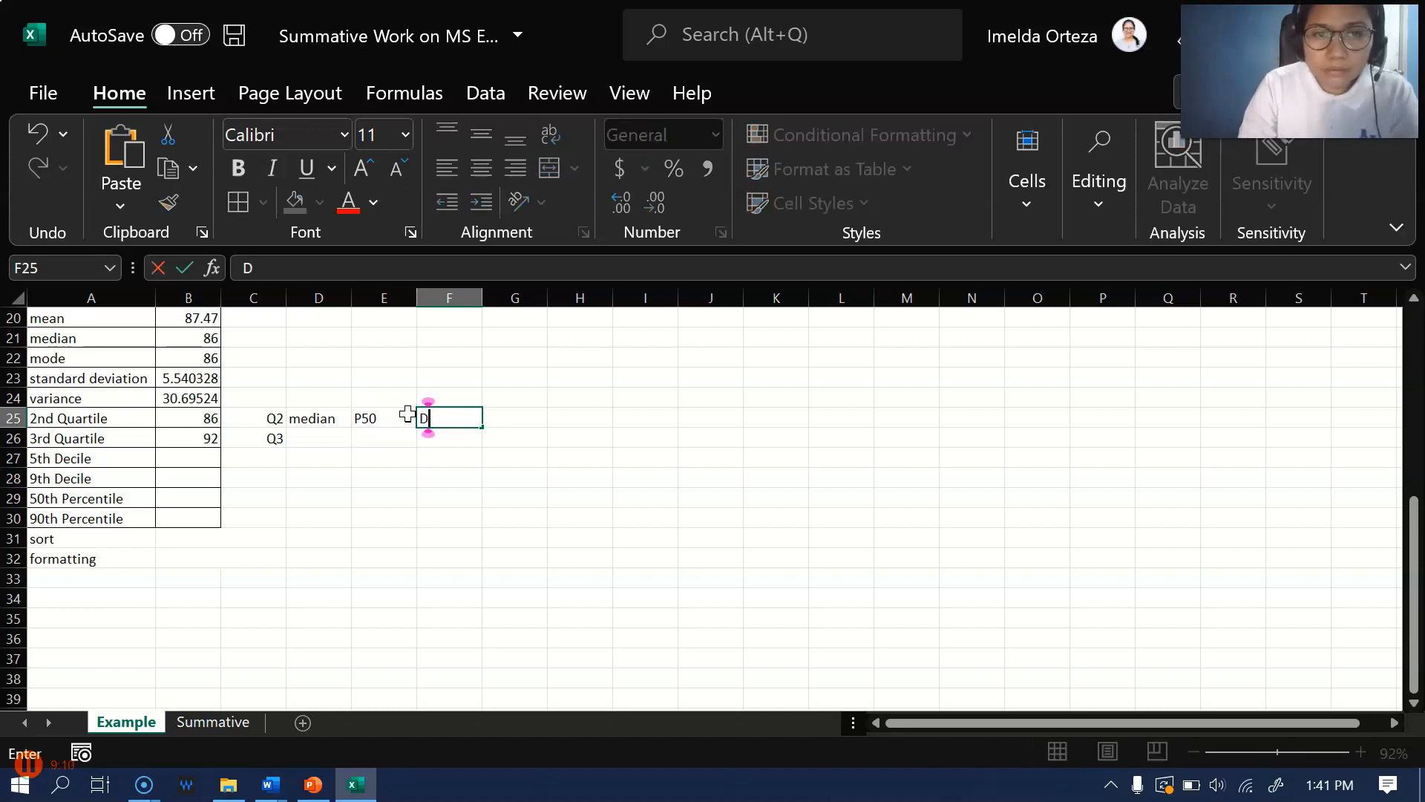
pyautogui.write('5')
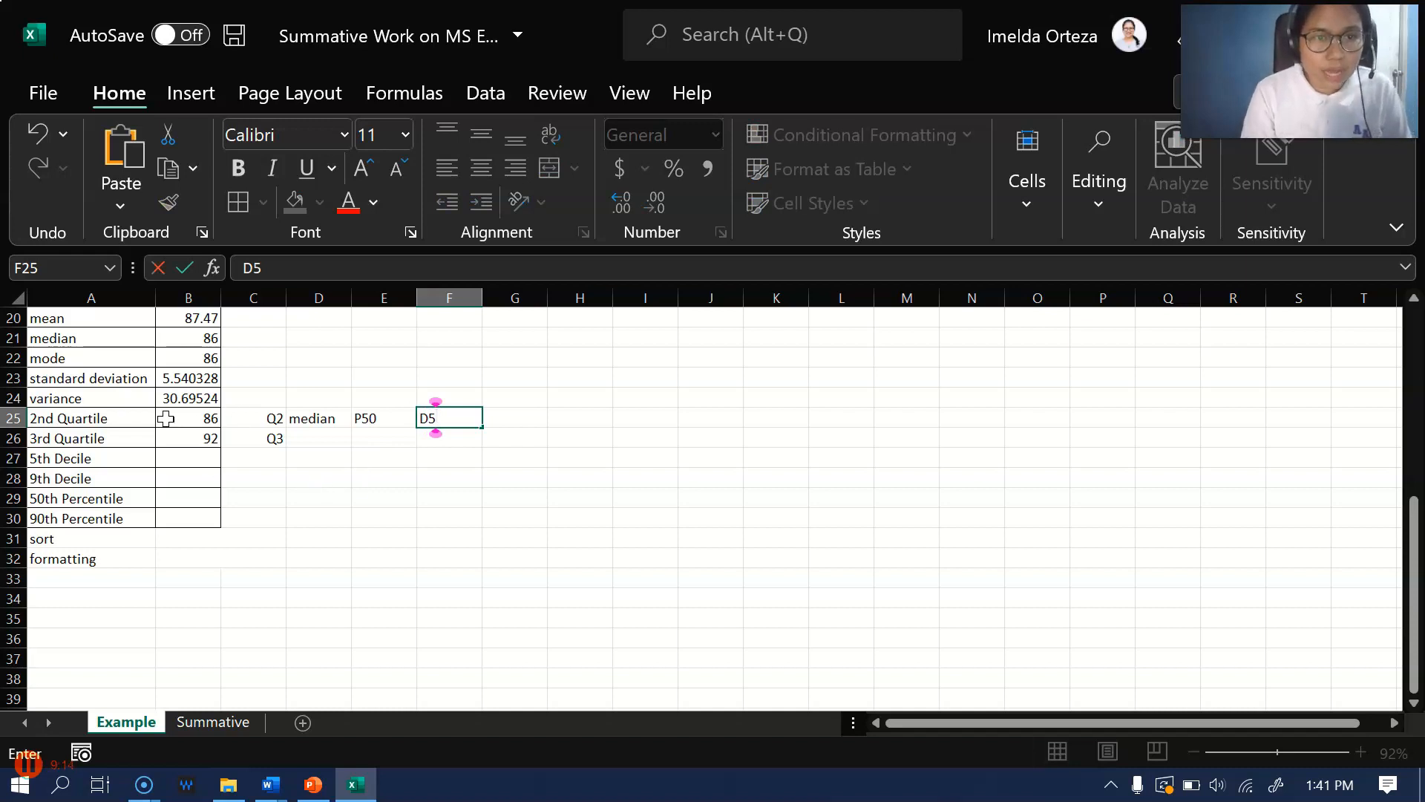
pyautogui.click(196, 457)
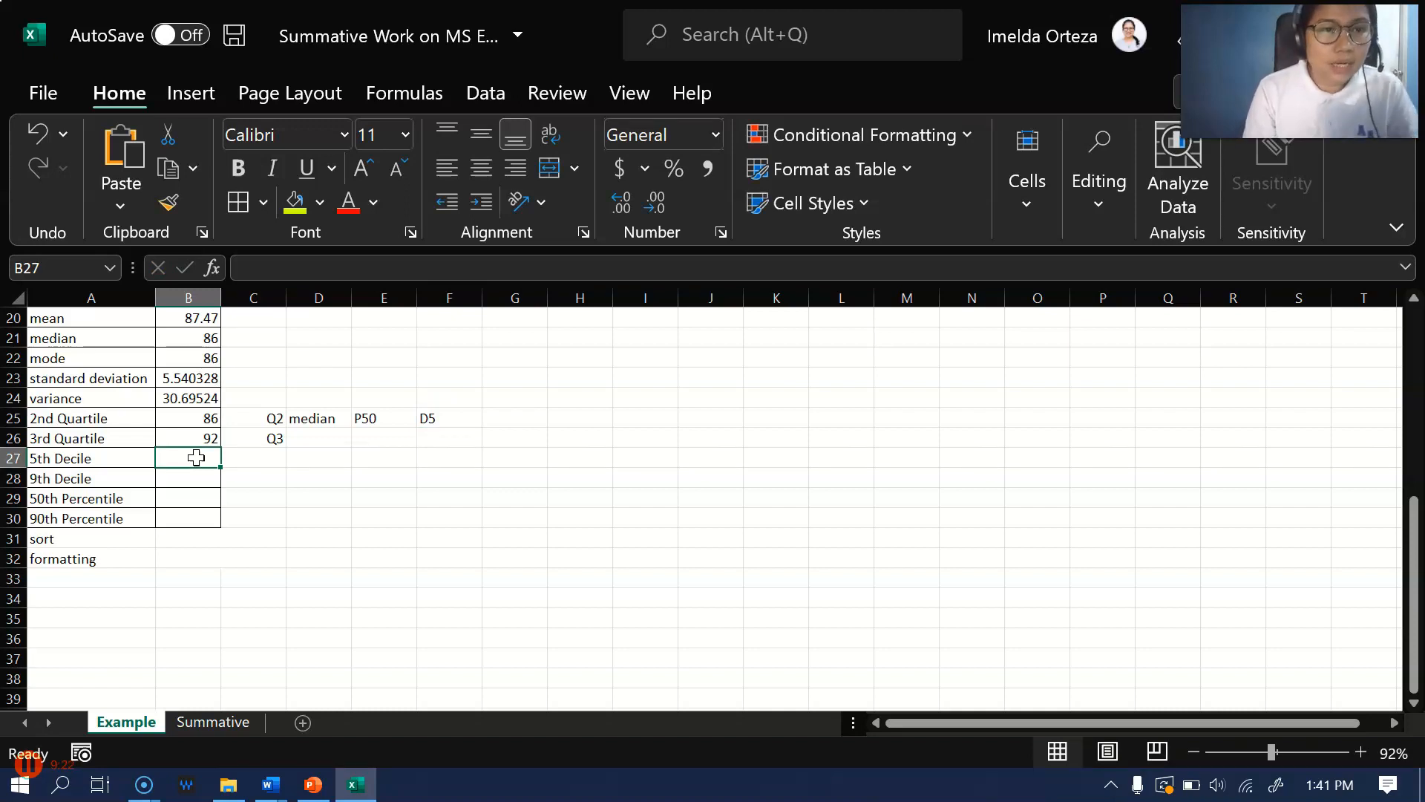
pyautogui.write('=de')
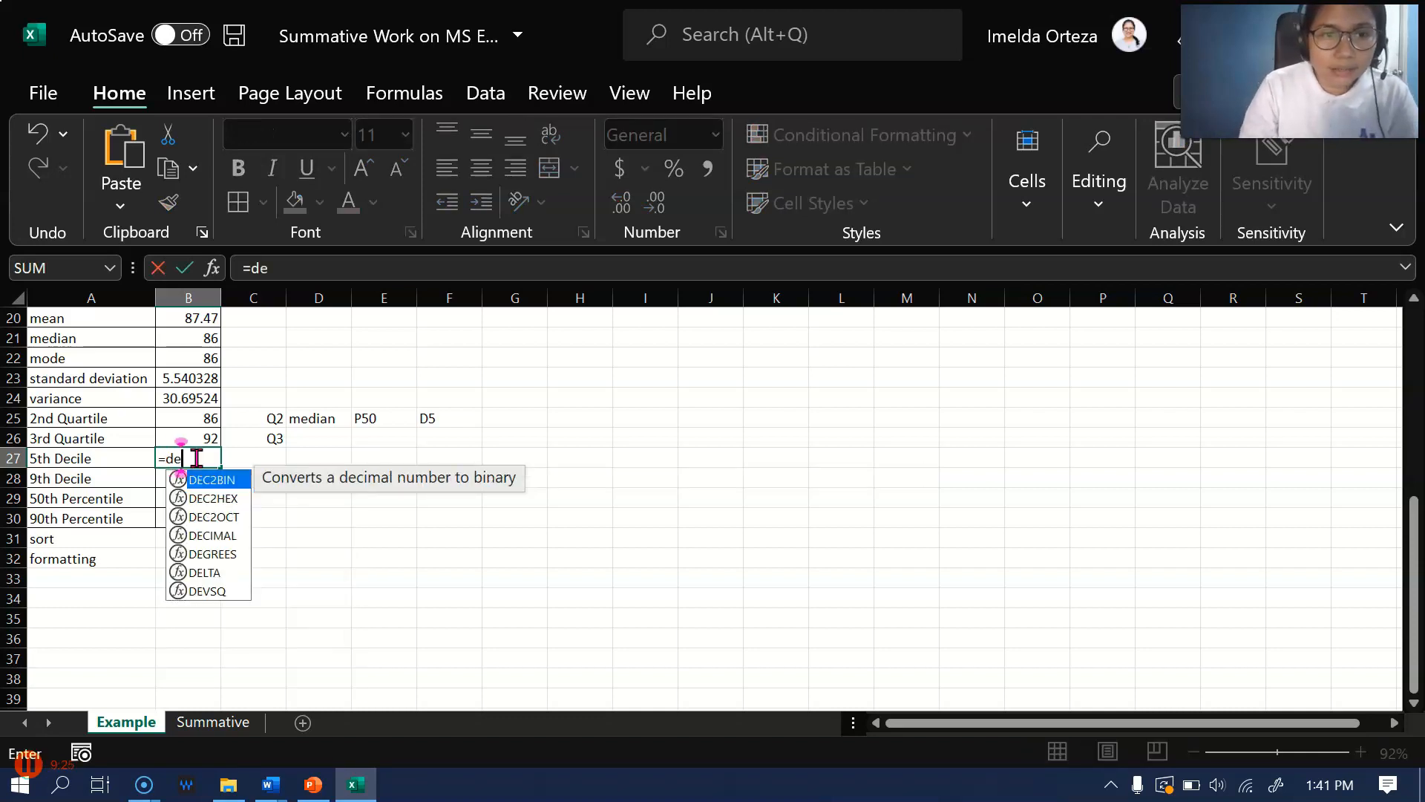
pyautogui.write('c')
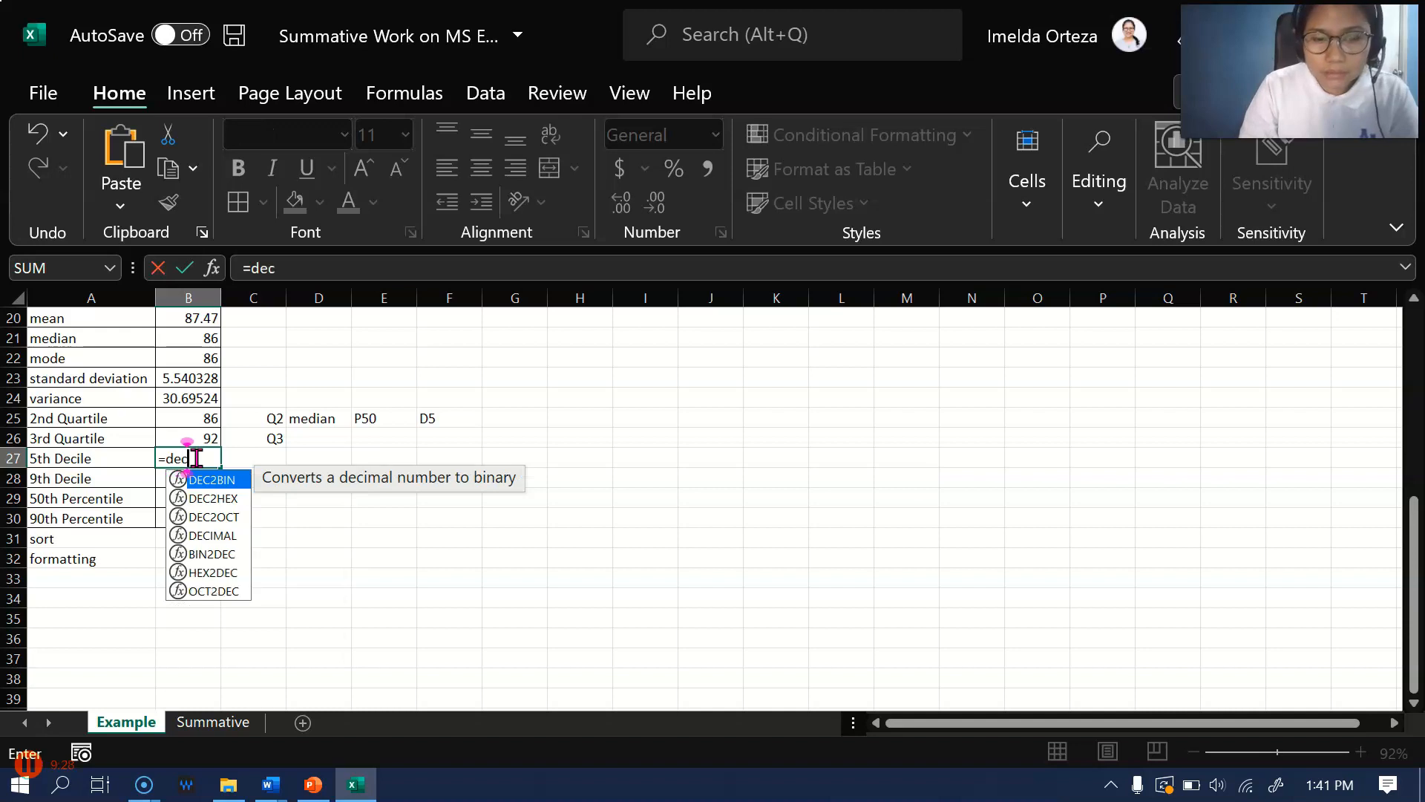
pyautogui.write('ile')
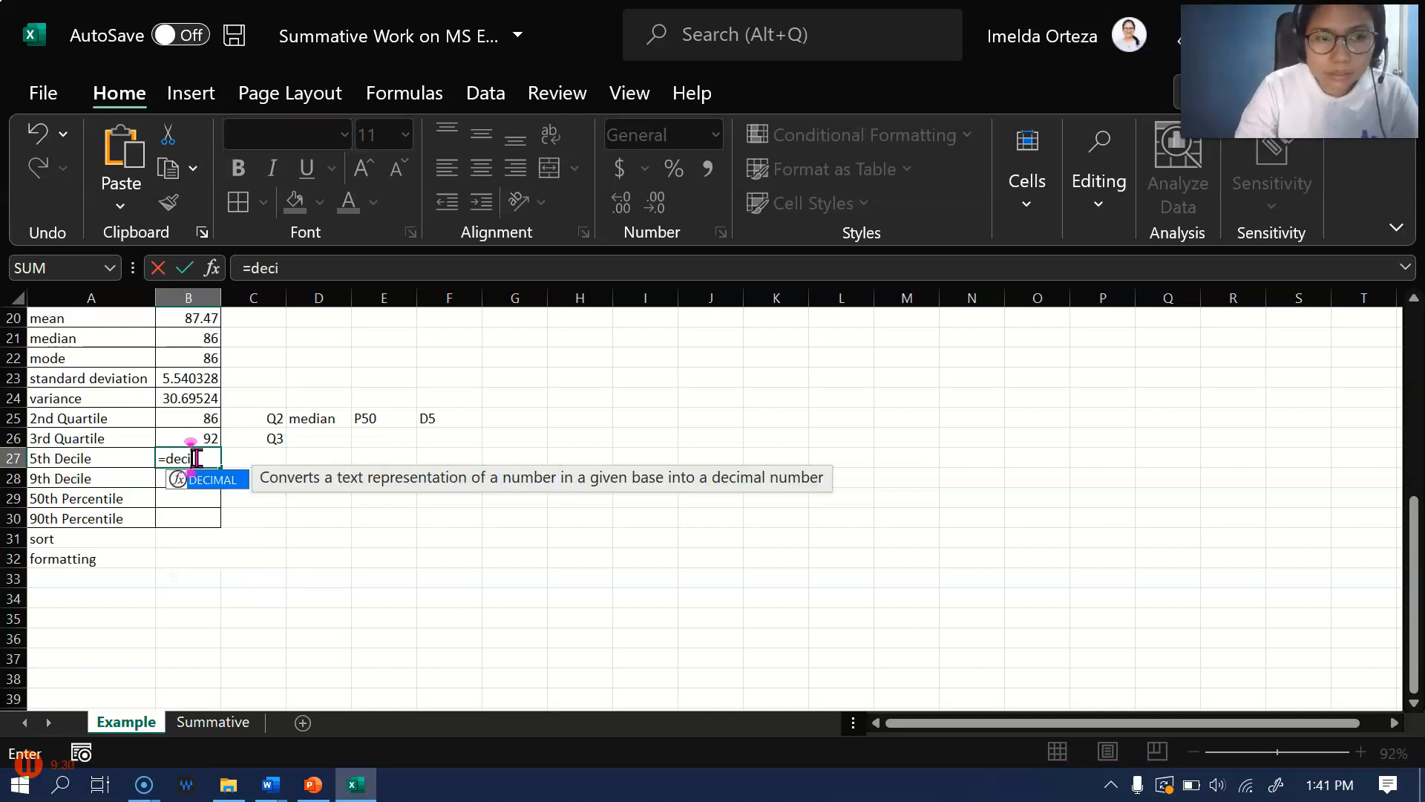
pyautogui.press('BackSpace')
pyautogui.press('BackSpace')
pyautogui.press('BackSpace')
pyautogui.press('BackSpace')
pyautogui.press('BackSpace')
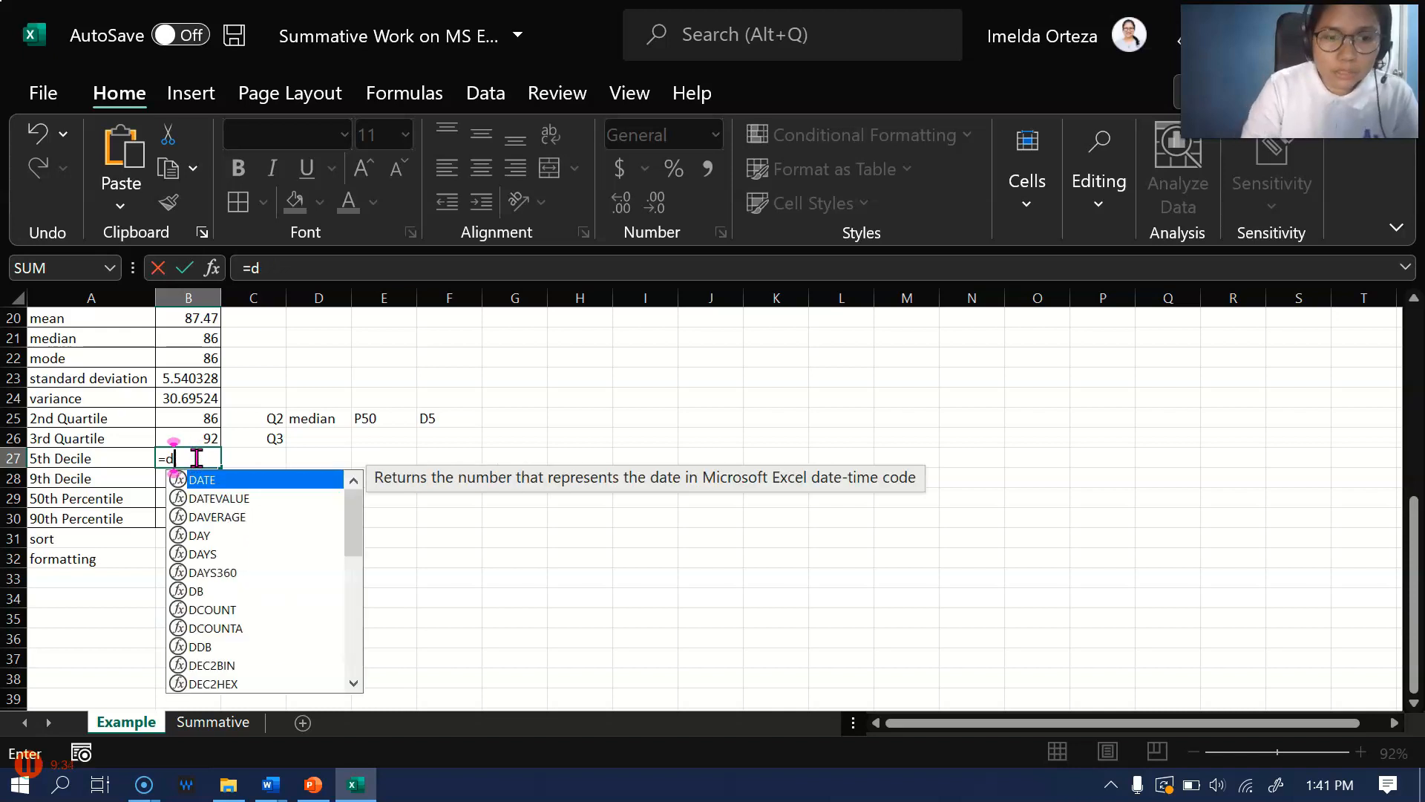
# Look up the decile formulas in the Word document Gr. 8 2Q Stat Learning Packet and return to the Excel workbook
pyautogui.click(271, 785)
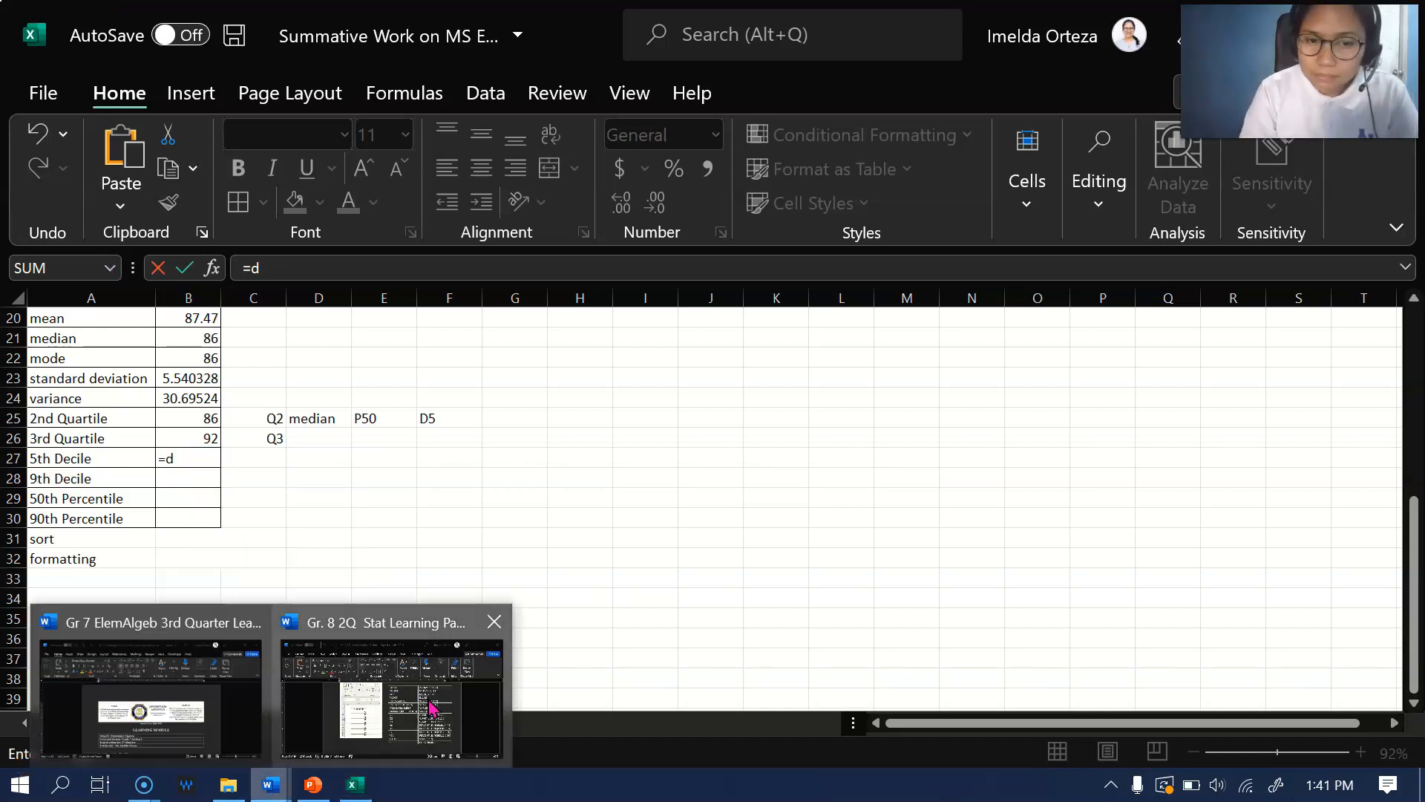
pyautogui.click(430, 707)
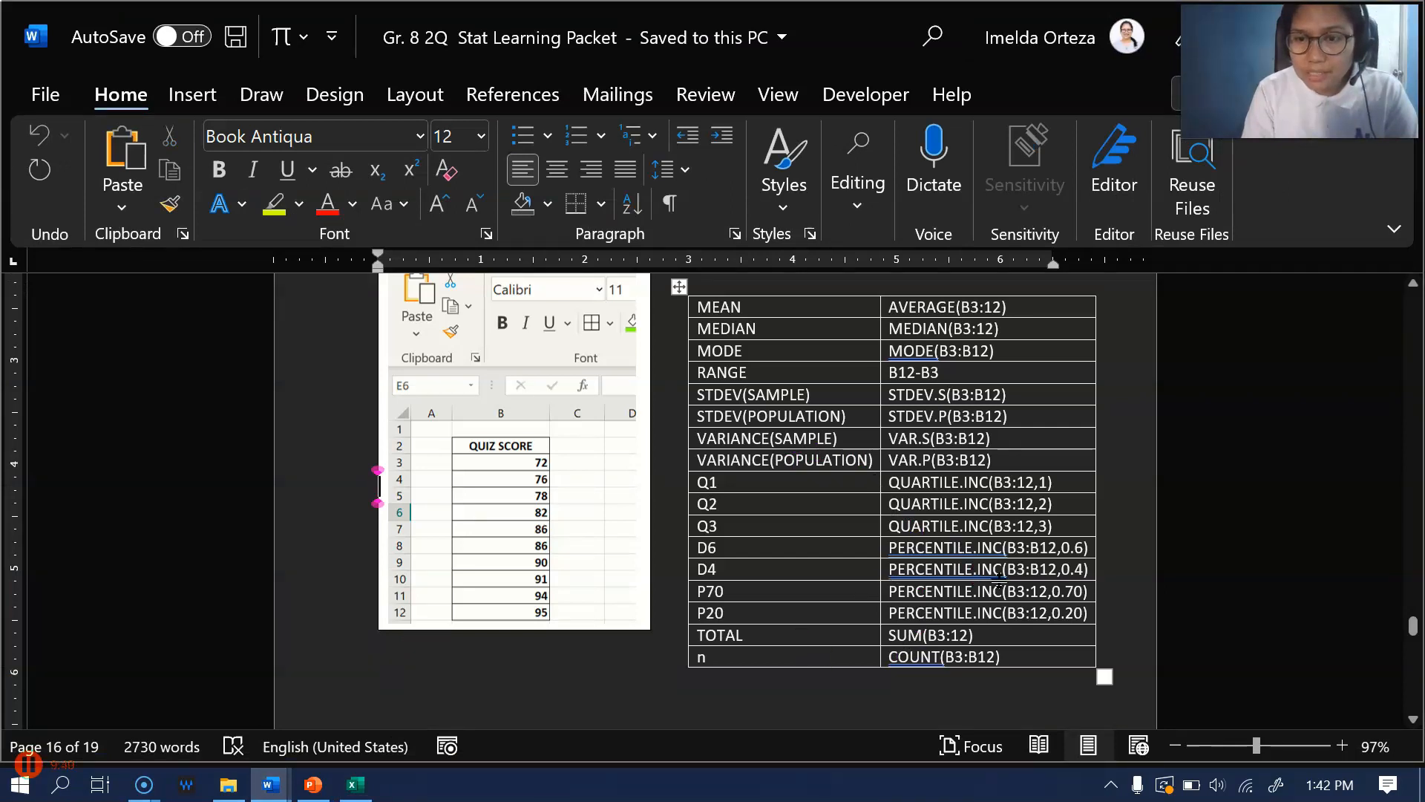
pyautogui.click(355, 784)
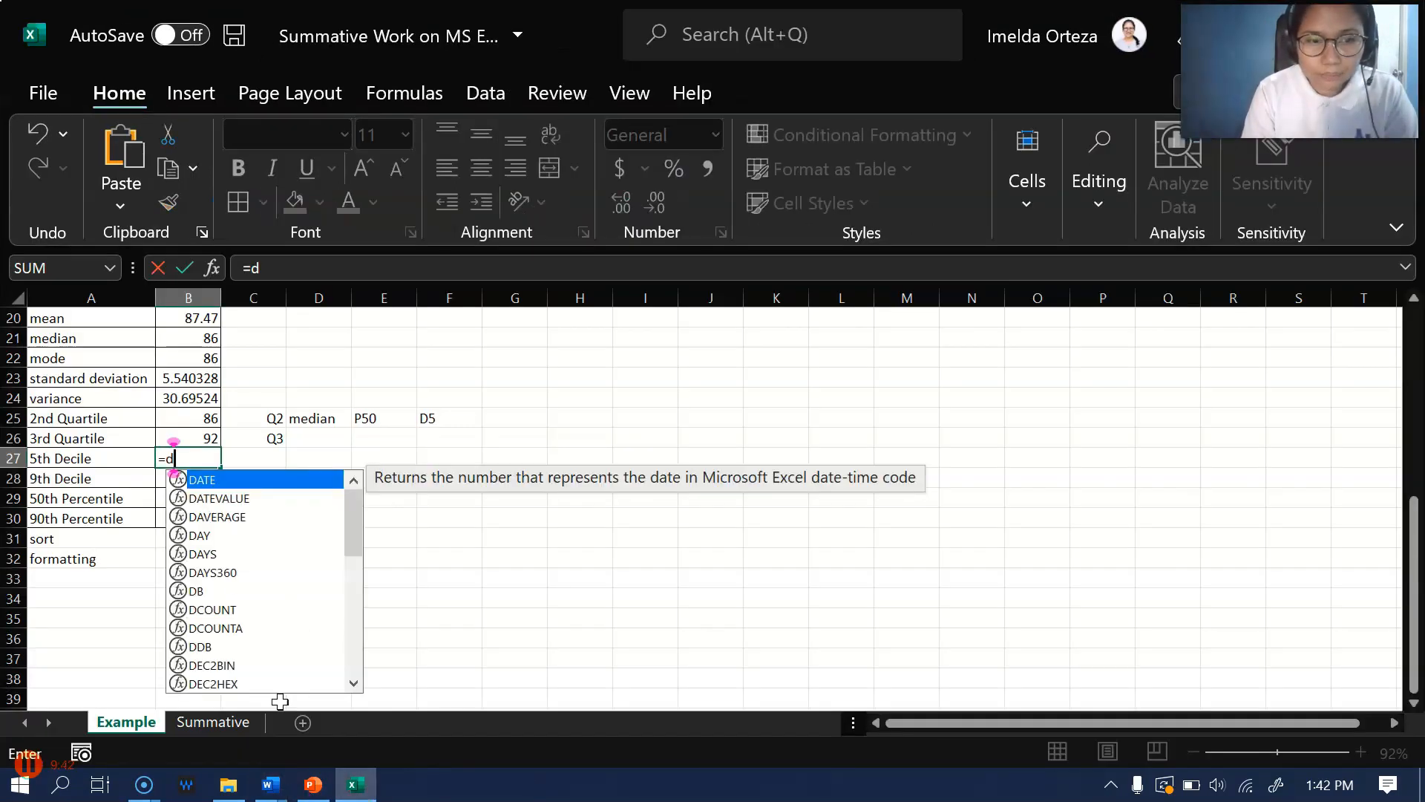
# Enter the 5th decile formula in B27 as =PERCENTILE.INC(B3:B17,50)
pyautogui.press('BackSpace')
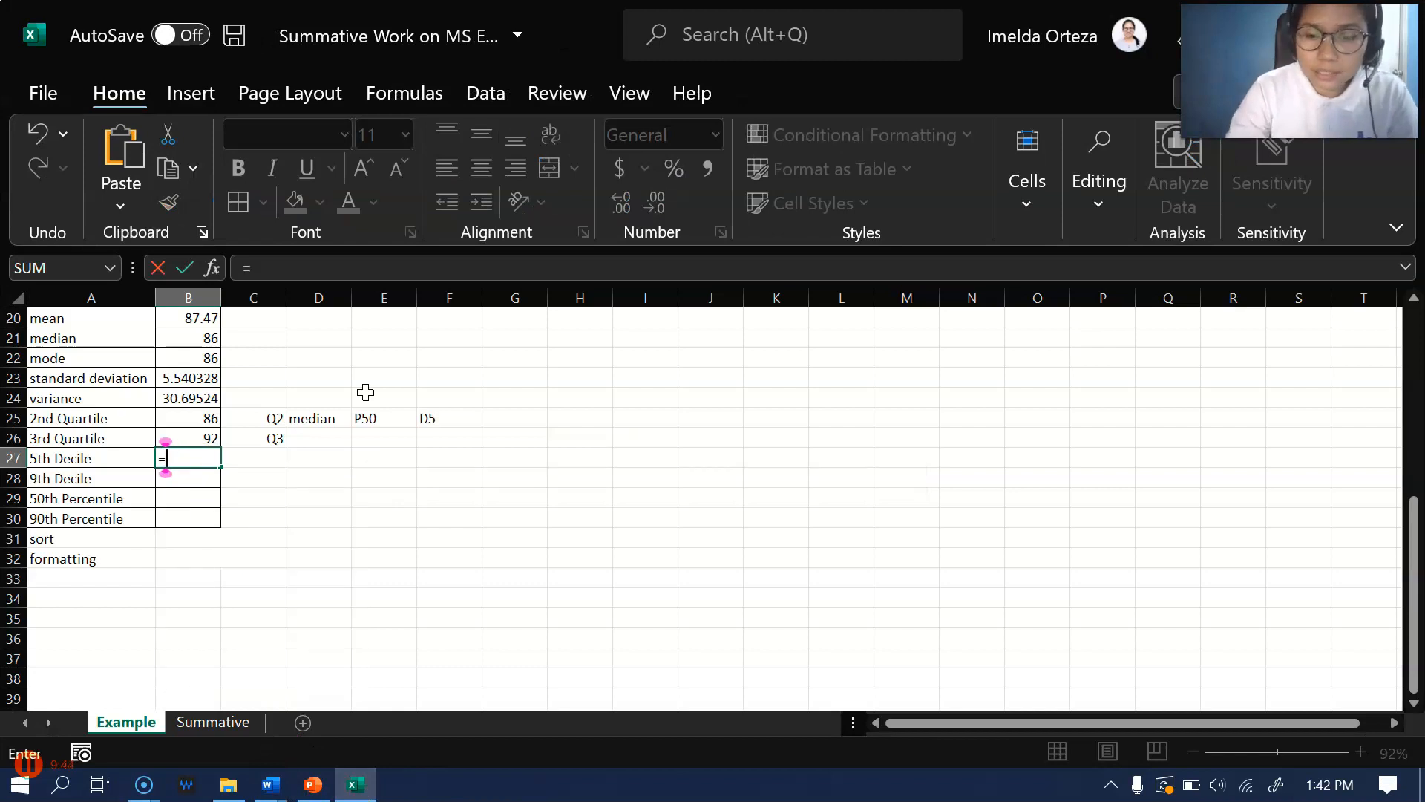
pyautogui.write('percentile.inc')
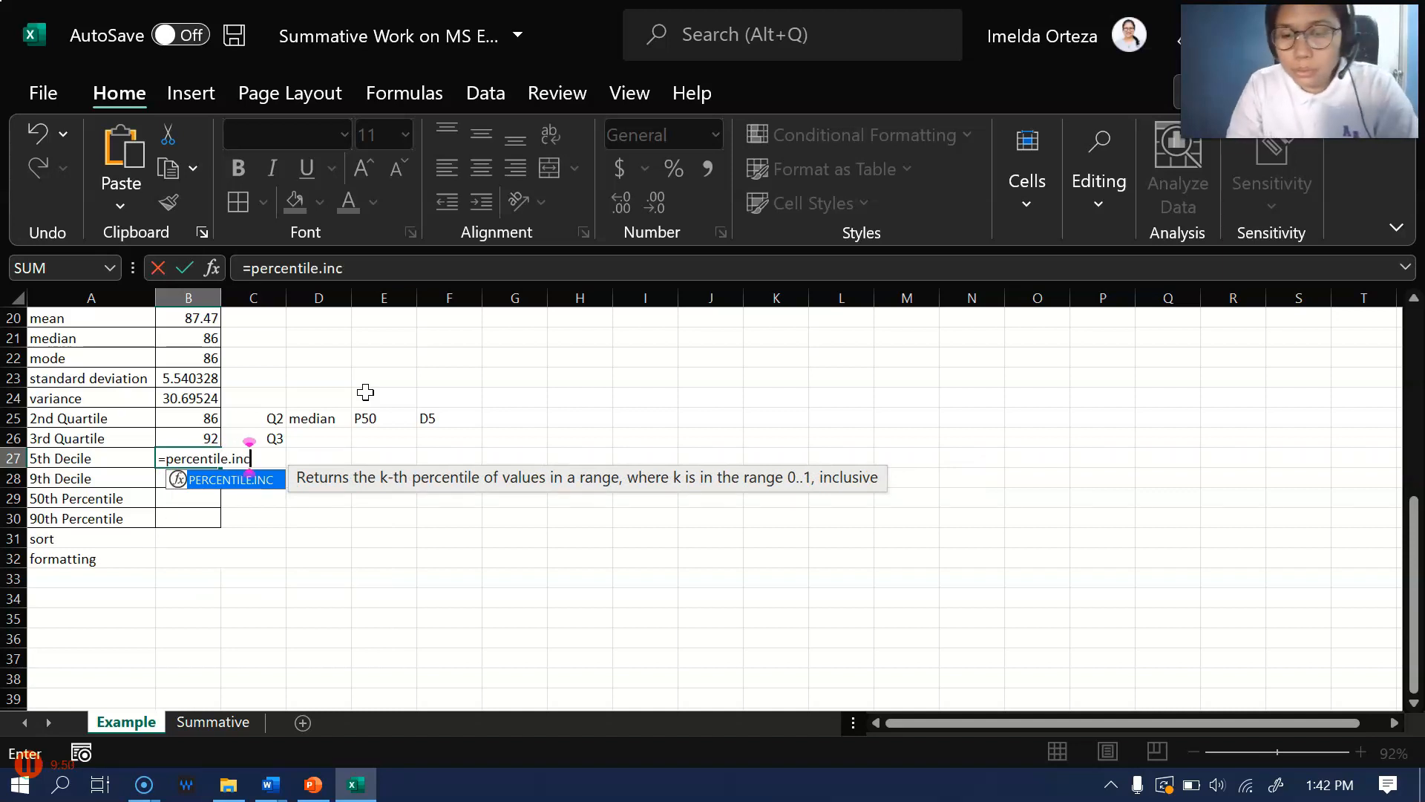
pyautogui.write('(')
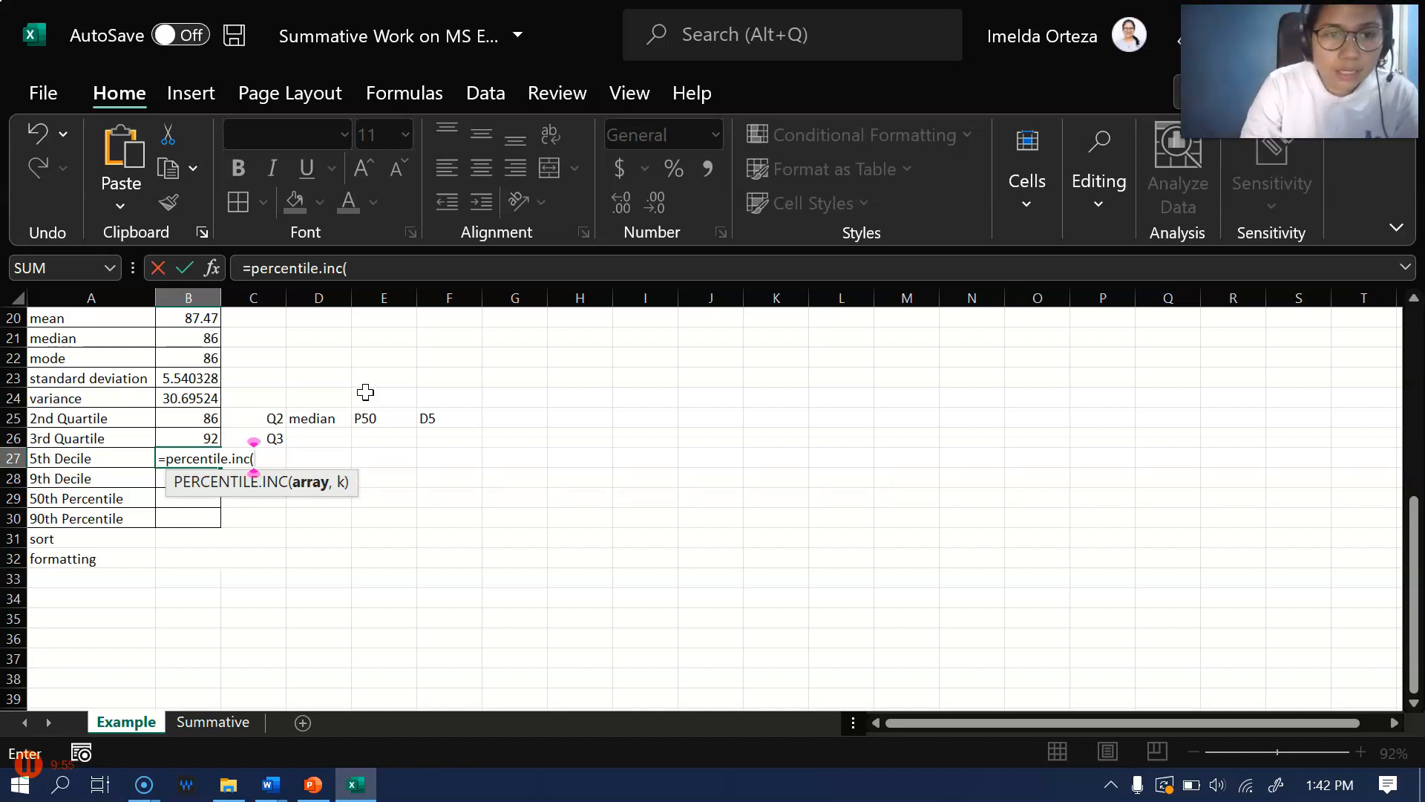
pyautogui.scroll(6, 457, 469)
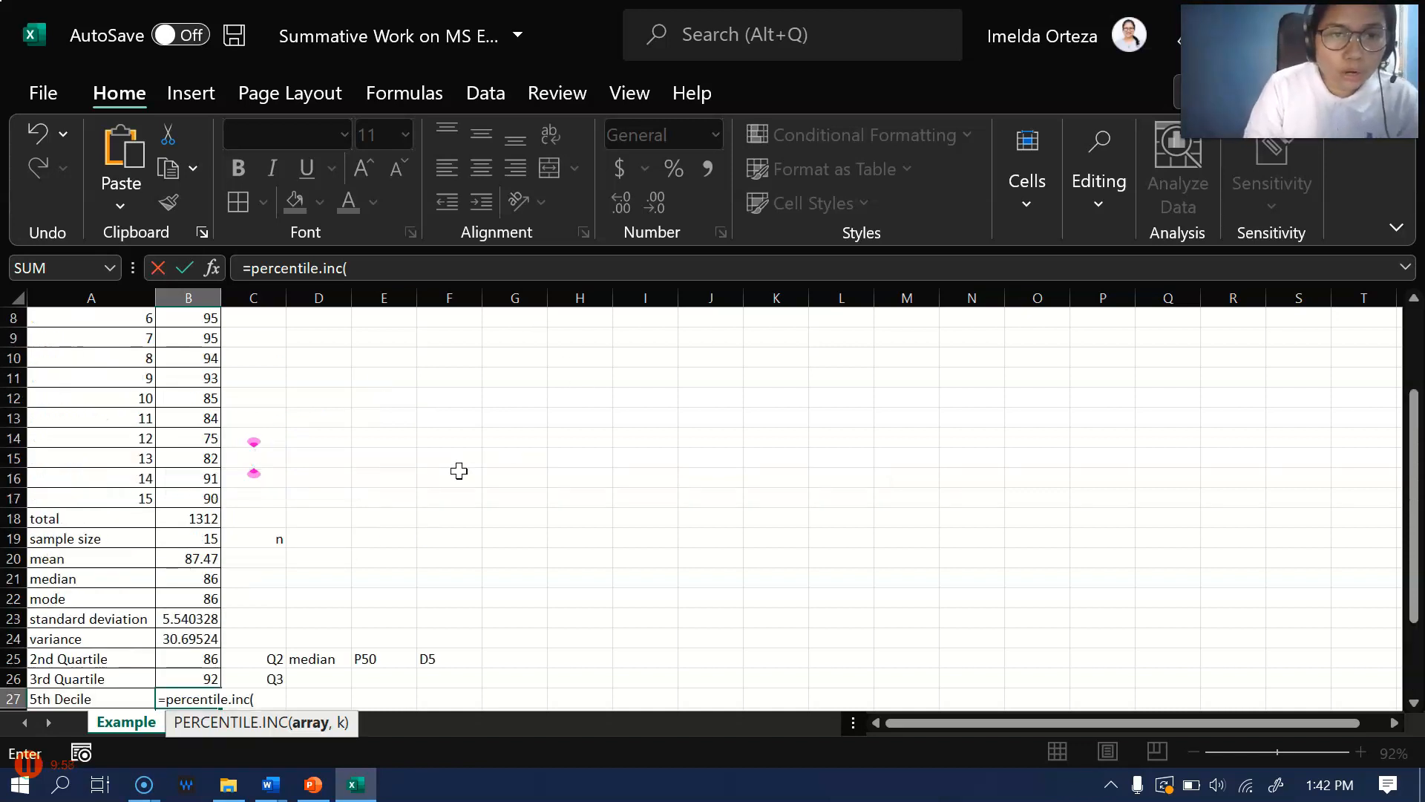
pyautogui.scroll(-1, 443, 468)
pyautogui.scroll(2, 443, 468)
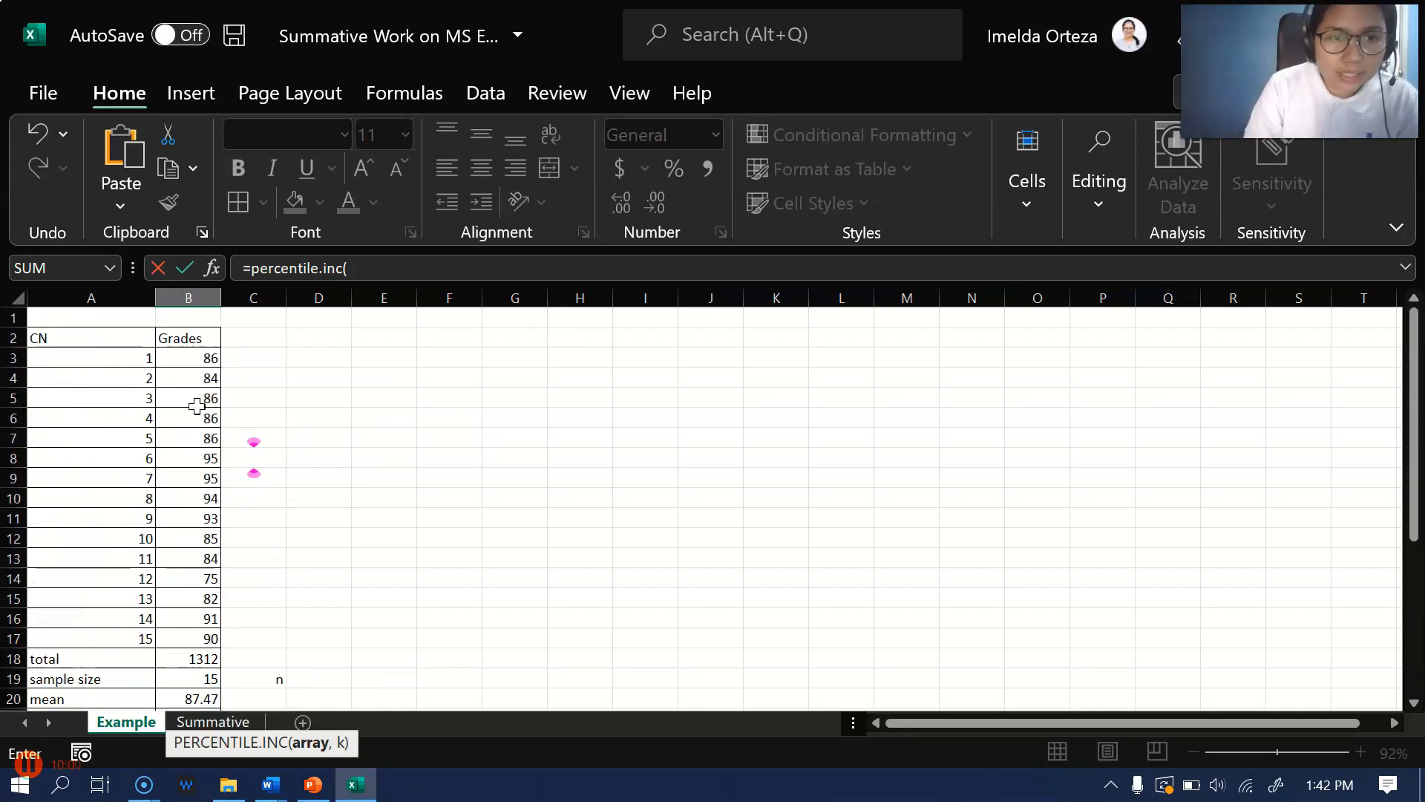
pyautogui.click(184, 353)
pyautogui.moveTo(184, 349); pyautogui.dragTo(198, 638)
pyautogui.scroll(-7, 395, 563)
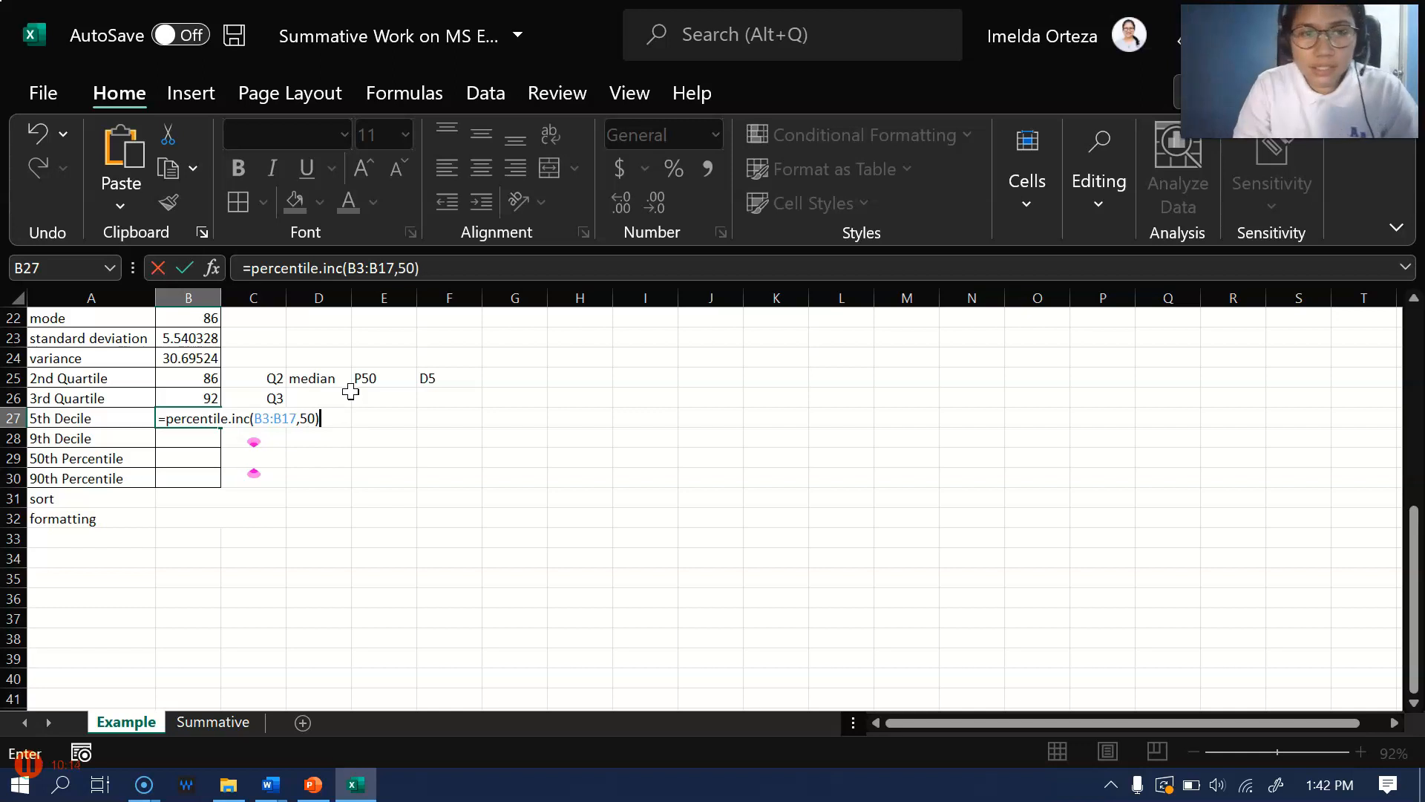
pyautogui.press('Return')
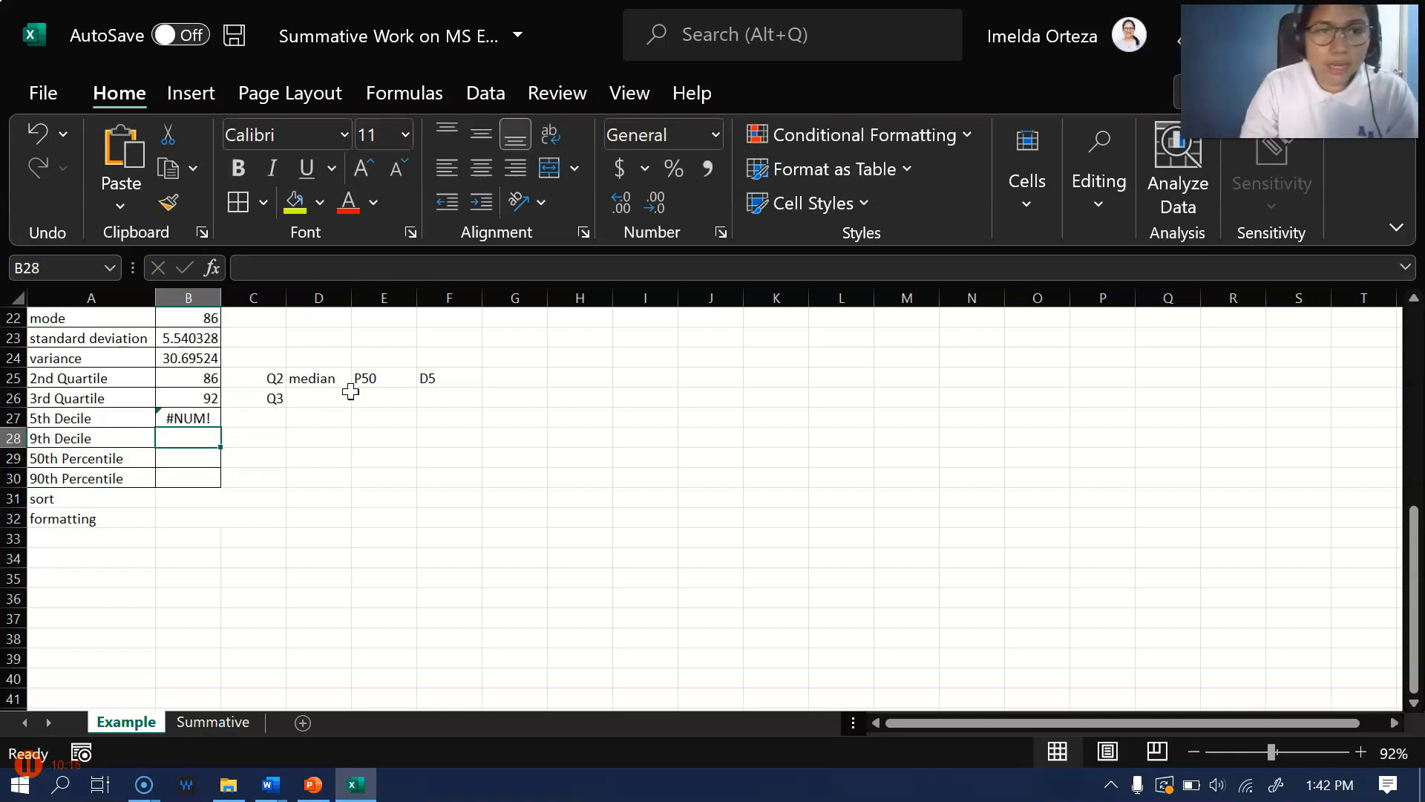
# Correct the k argument of the 5th decile formula in B27 to 0.50
pyautogui.click(176, 417)
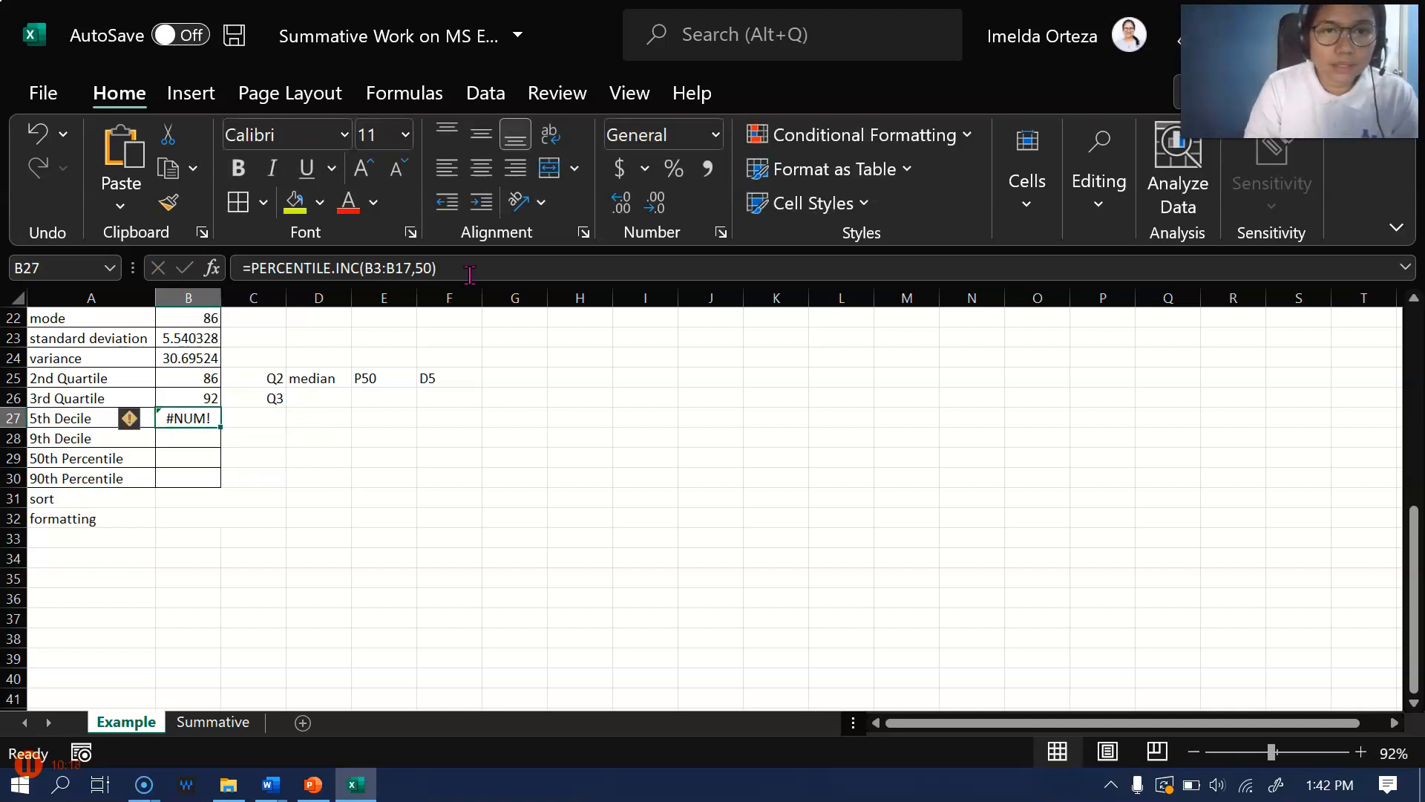
pyautogui.click(416, 268)
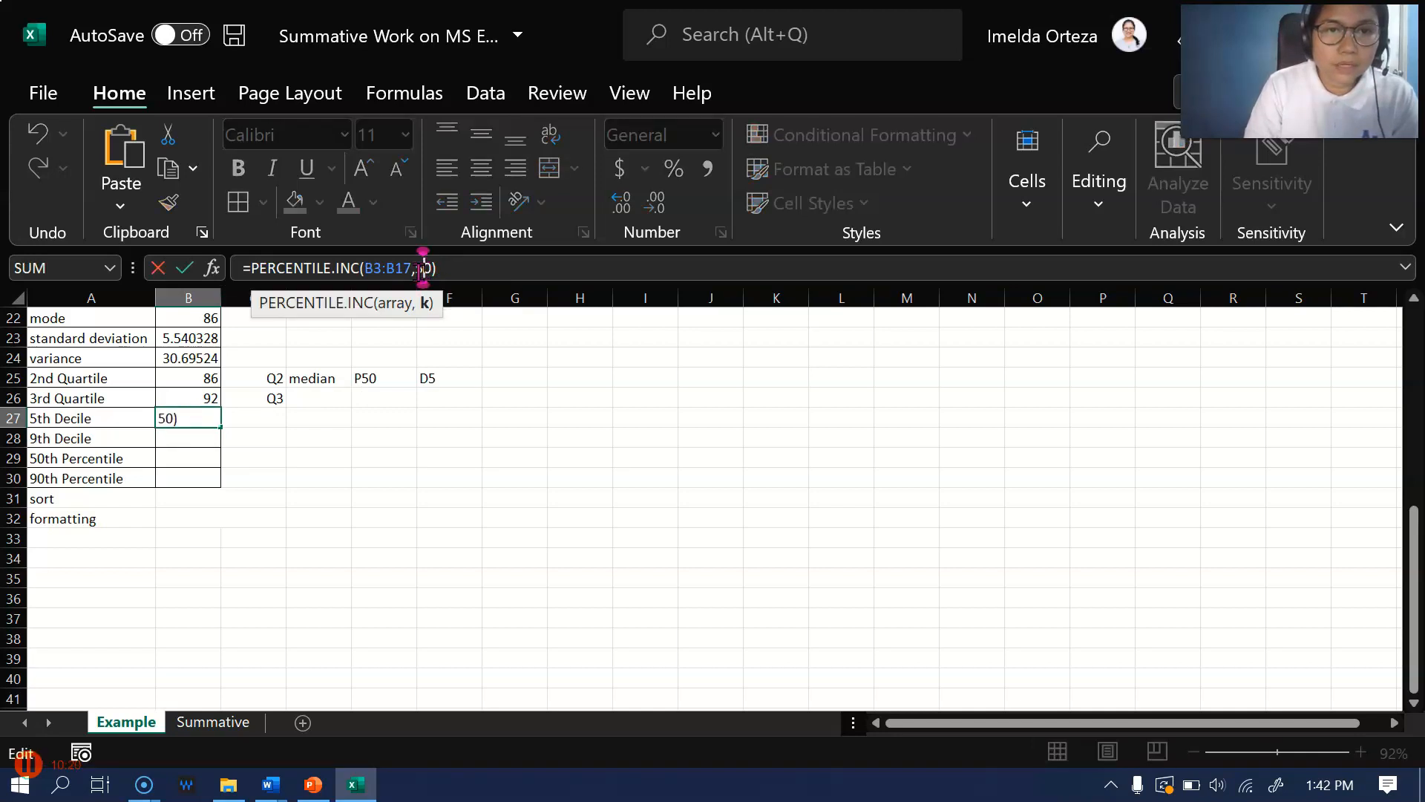
pyautogui.write('0.')
pyautogui.press('Return')
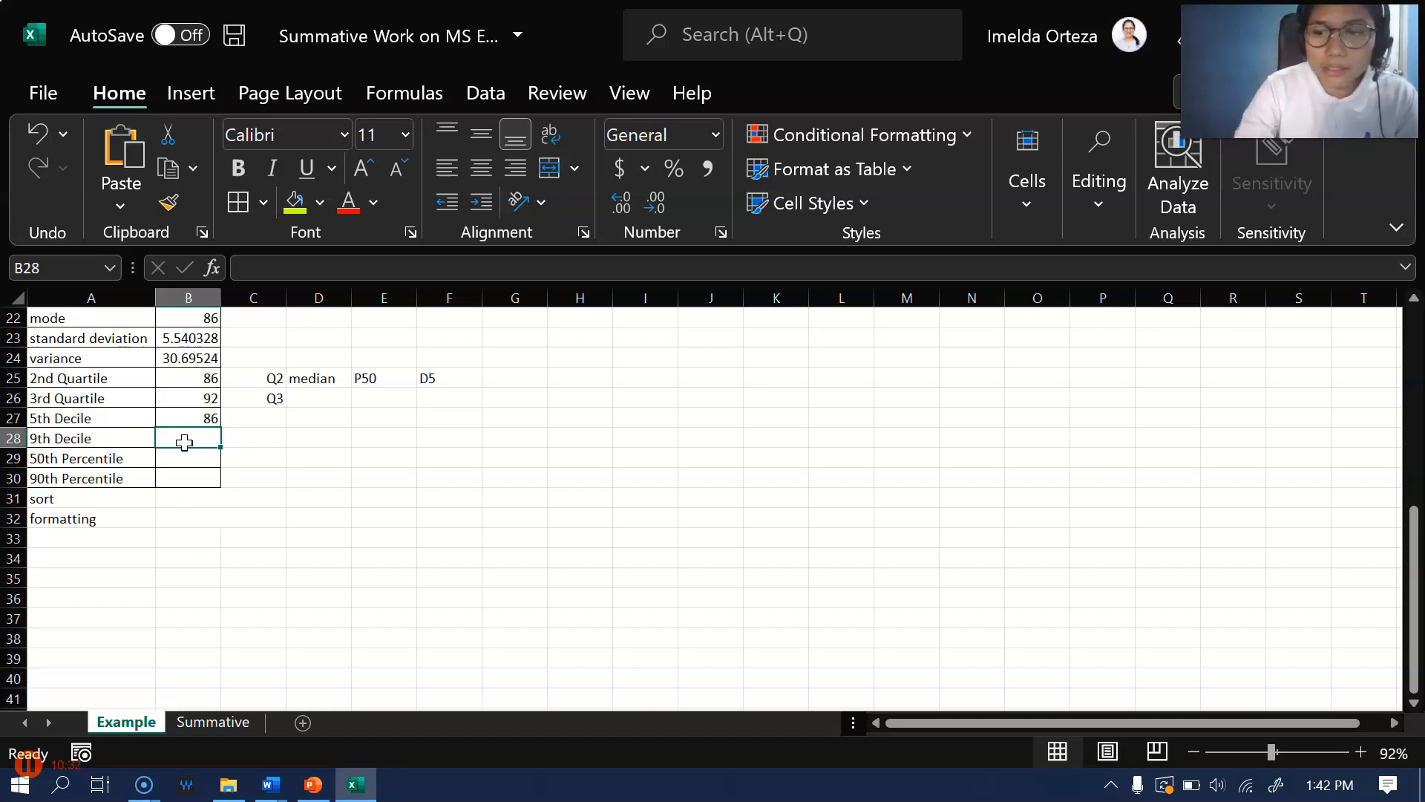
# Begin the 9th decile formula in B28 with =PERCENTILE.INC and its opening parenthesis
pyautogui.write('=')
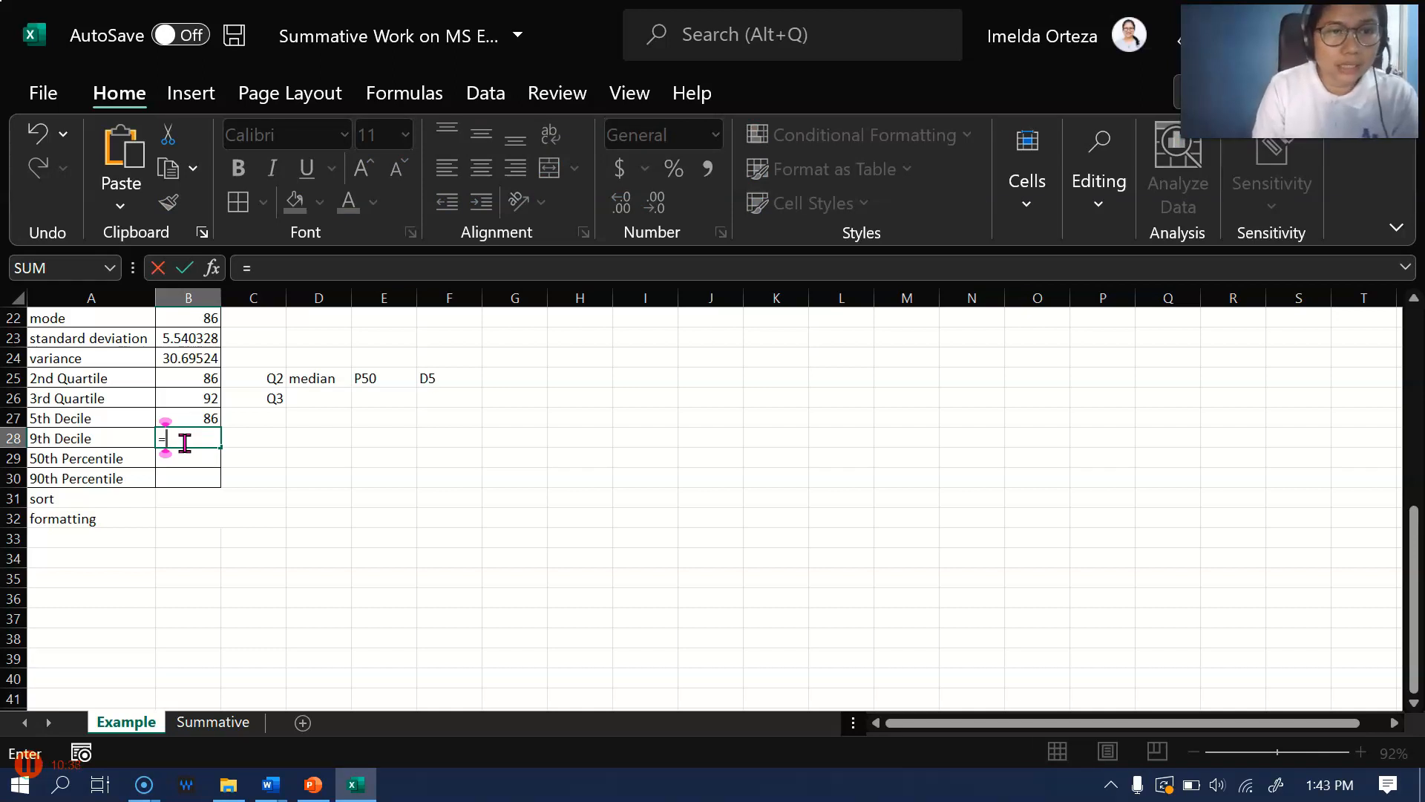
pyautogui.write('percentile')
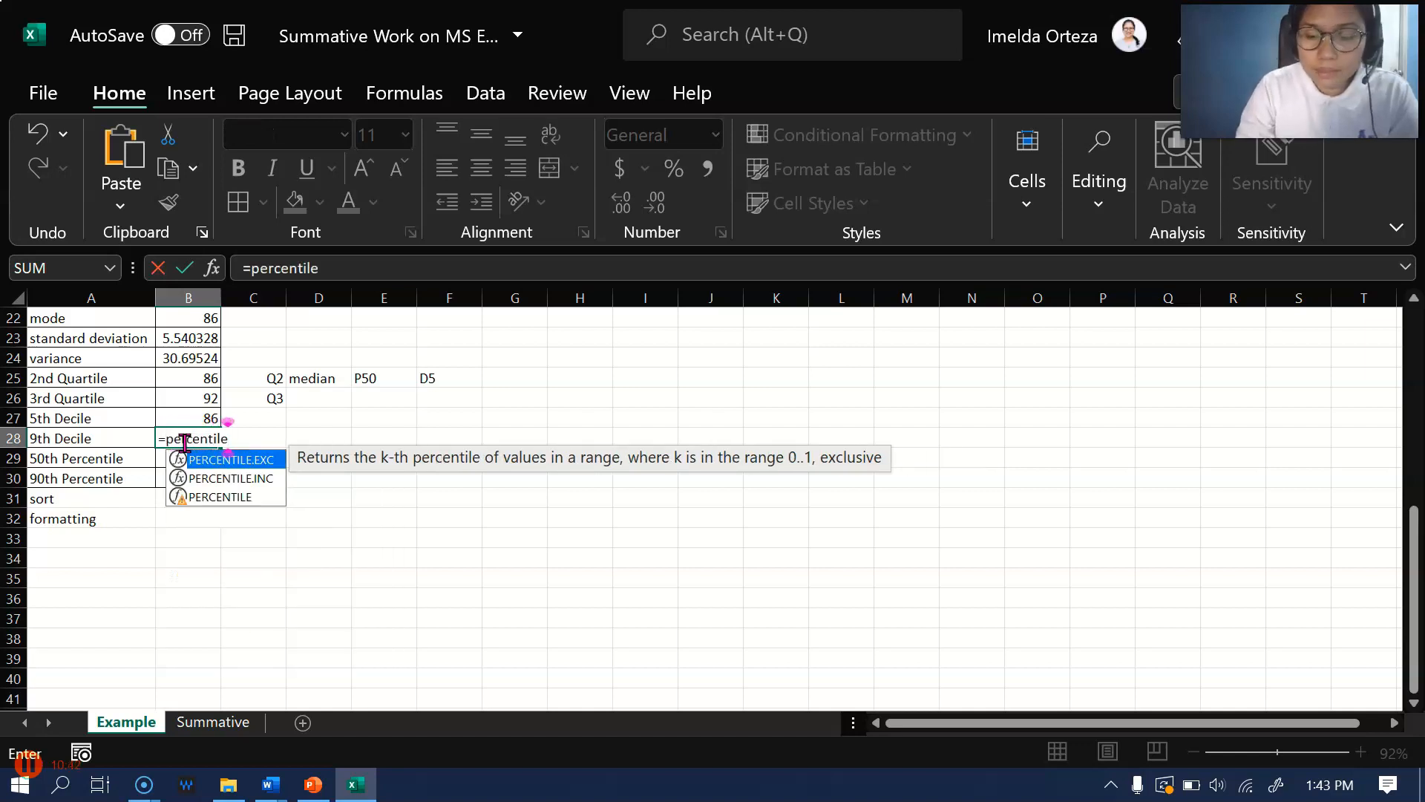
pyautogui.write('.inc')
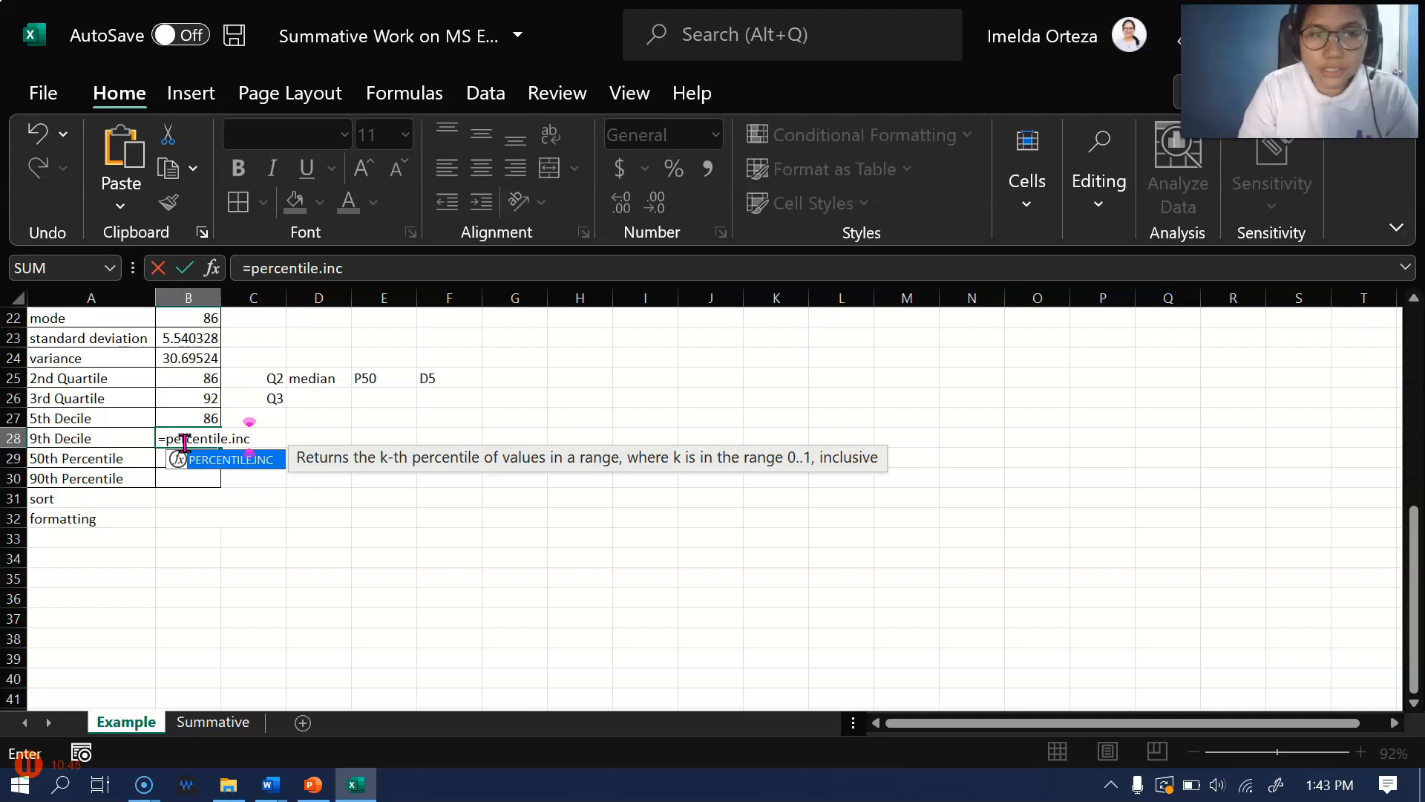
pyautogui.click(241, 442)
pyautogui.click(209, 438)
pyautogui.doubleClick(209, 438)
pyautogui.click(391, 264)
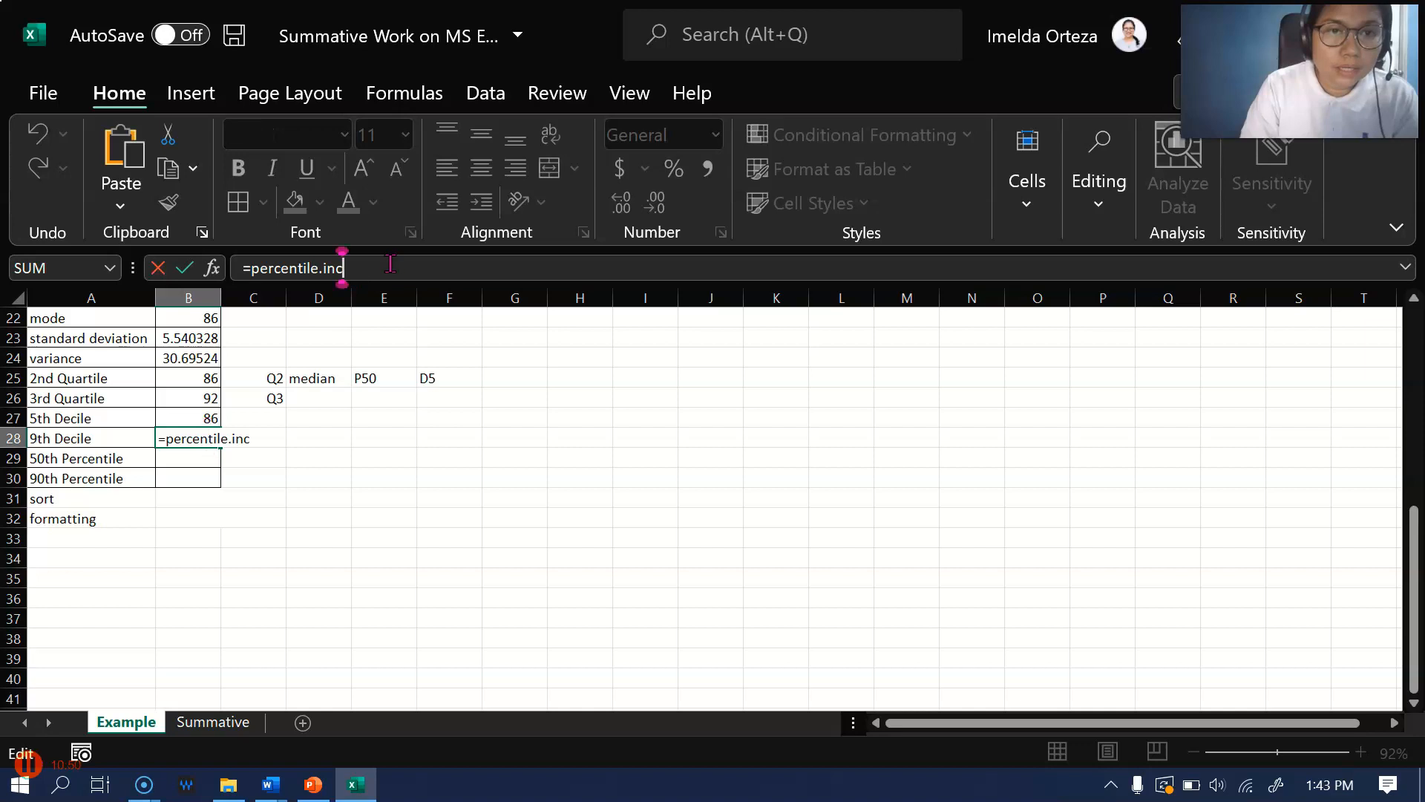
pyautogui.write('(')
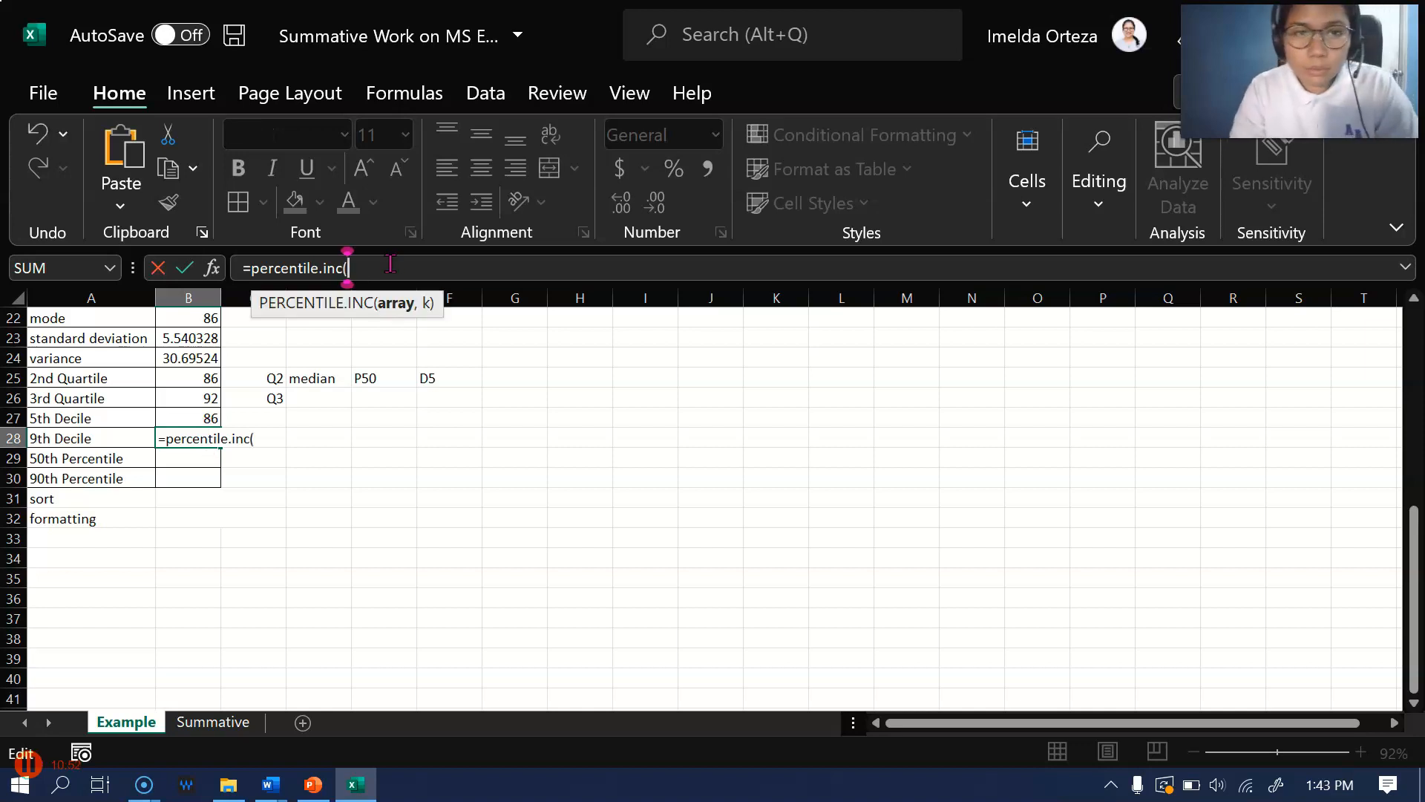
# Complete the 9th decile formula in B28 with the grades range B3:B17 and k value 0.9
pyautogui.scroll(-1, 187, 394)
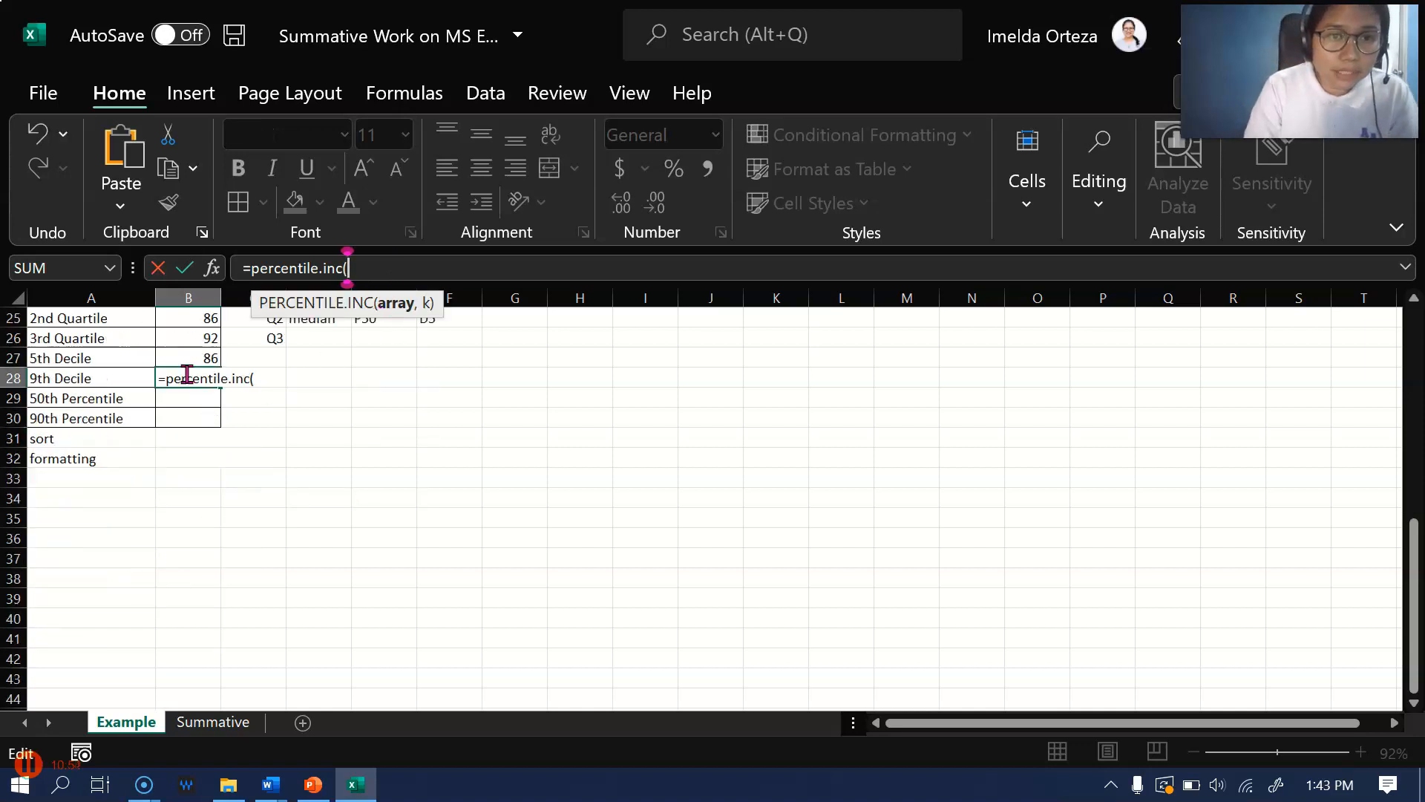
pyautogui.scroll(8, 186, 375)
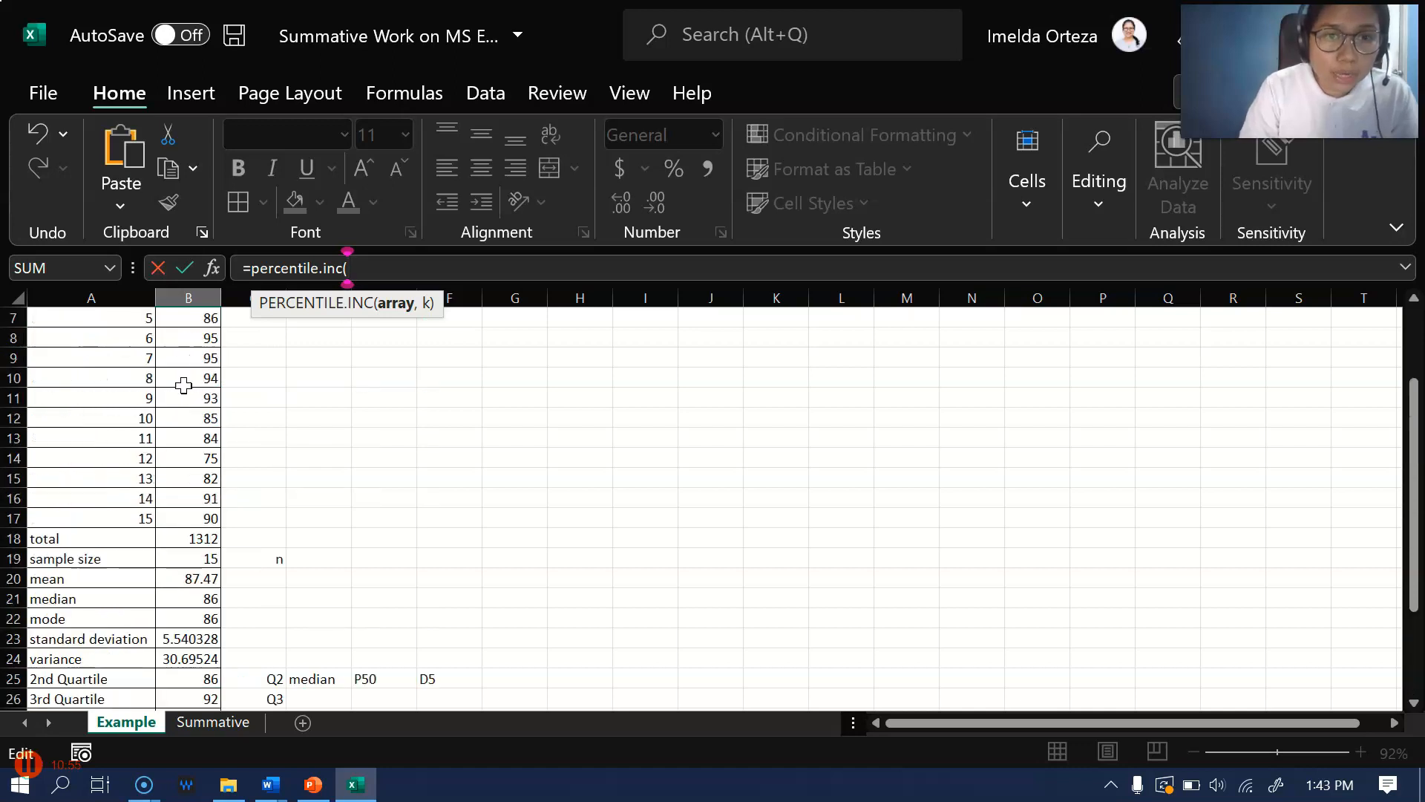
pyautogui.moveTo(194, 357); pyautogui.dragTo(178, 627)
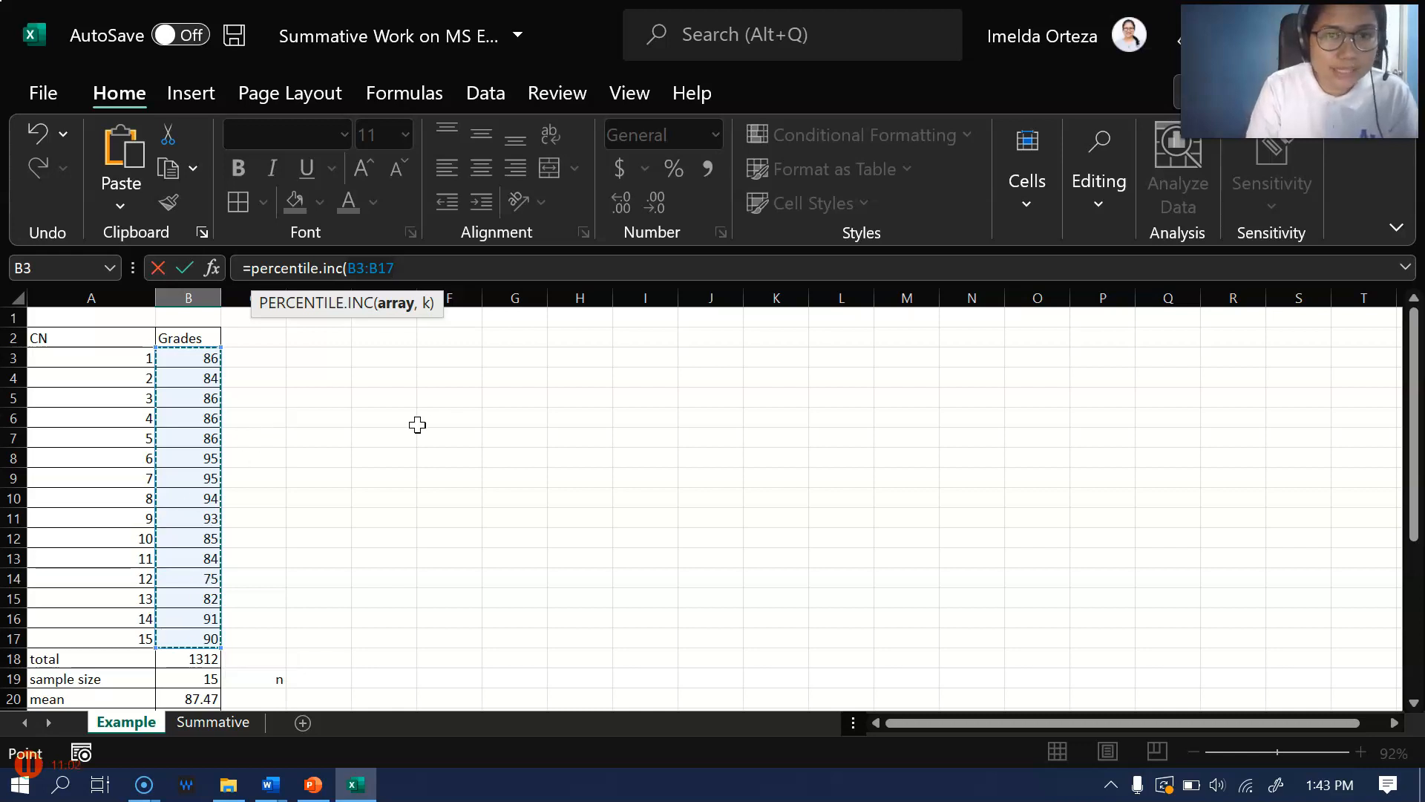
pyautogui.click(476, 272)
pyautogui.write(',')
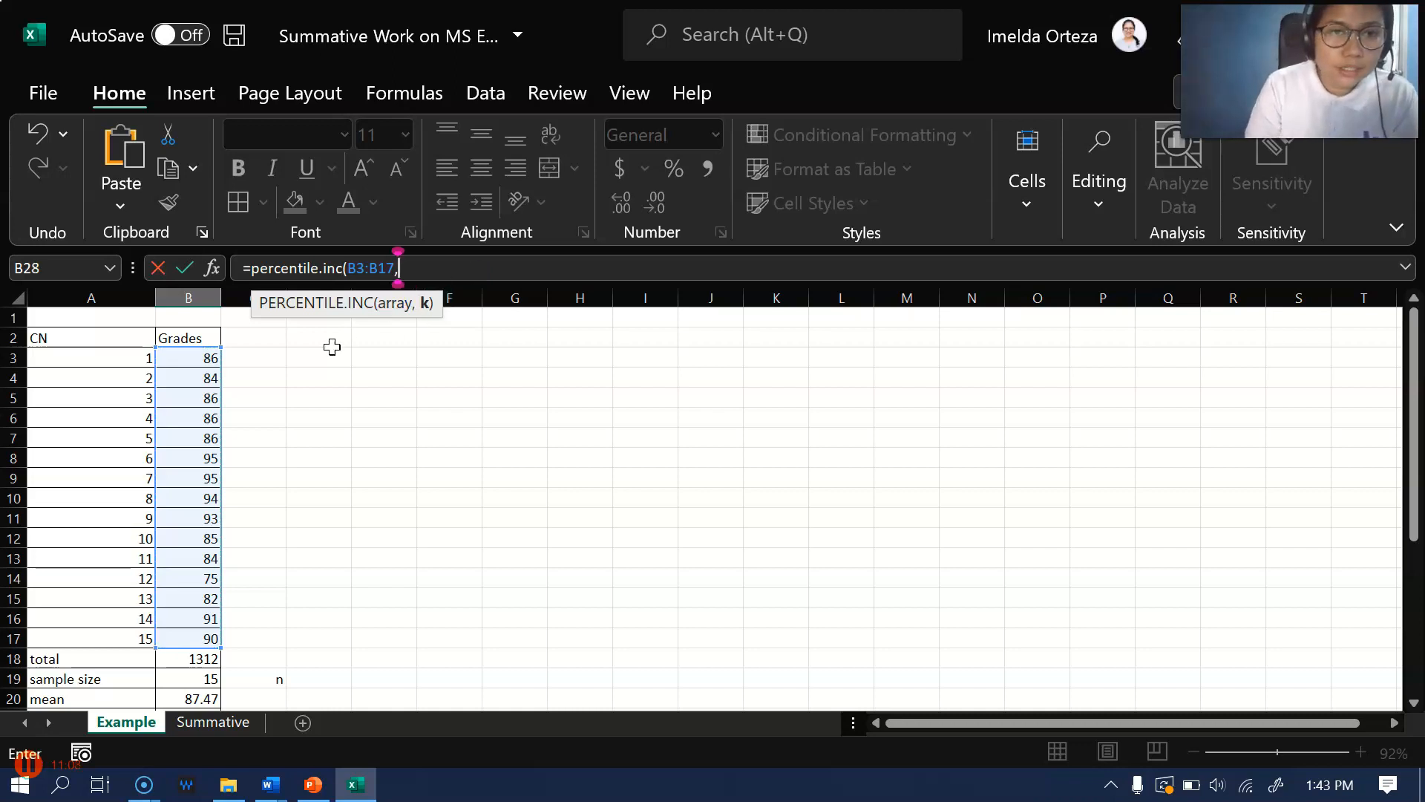
pyautogui.scroll(-3, 66, 496)
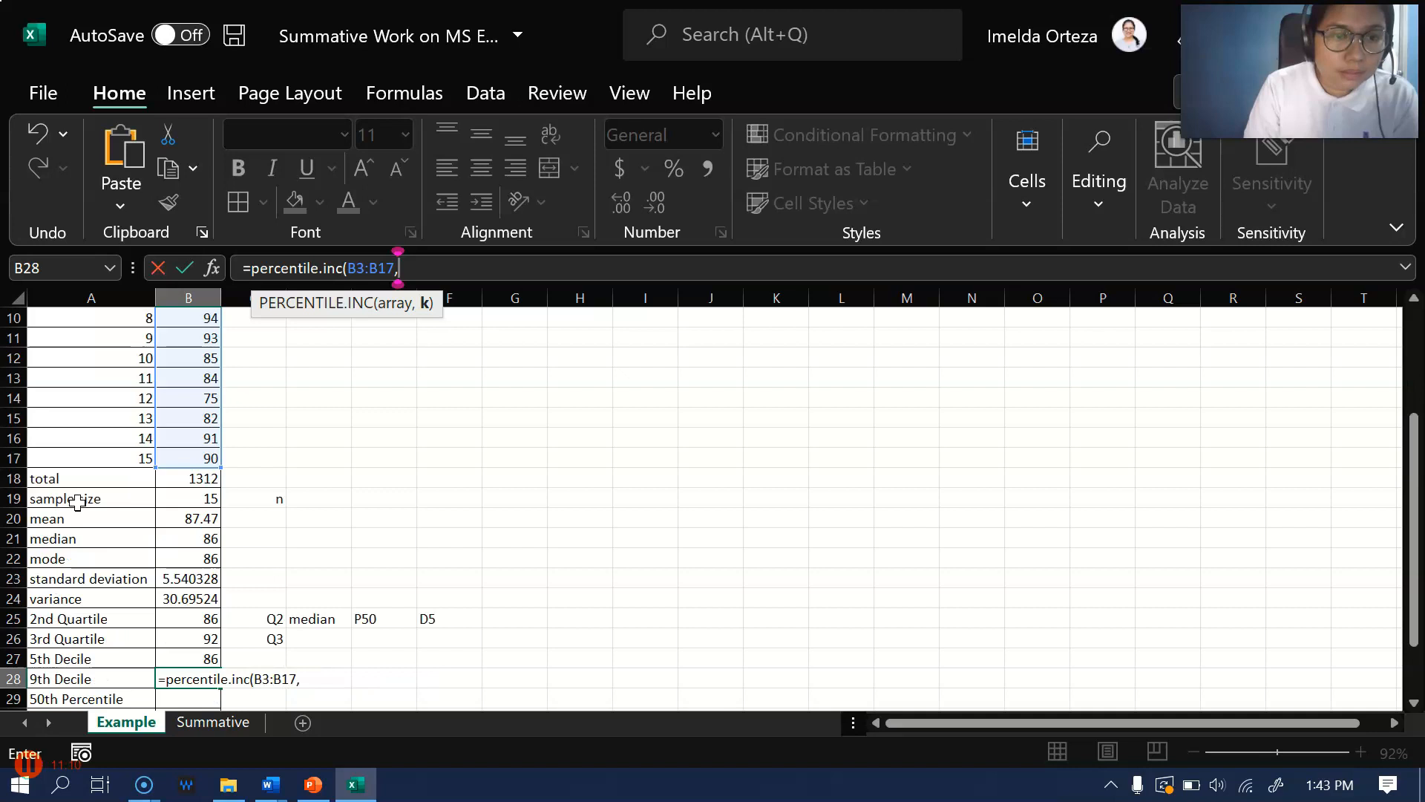
pyautogui.scroll(3, 431, 484)
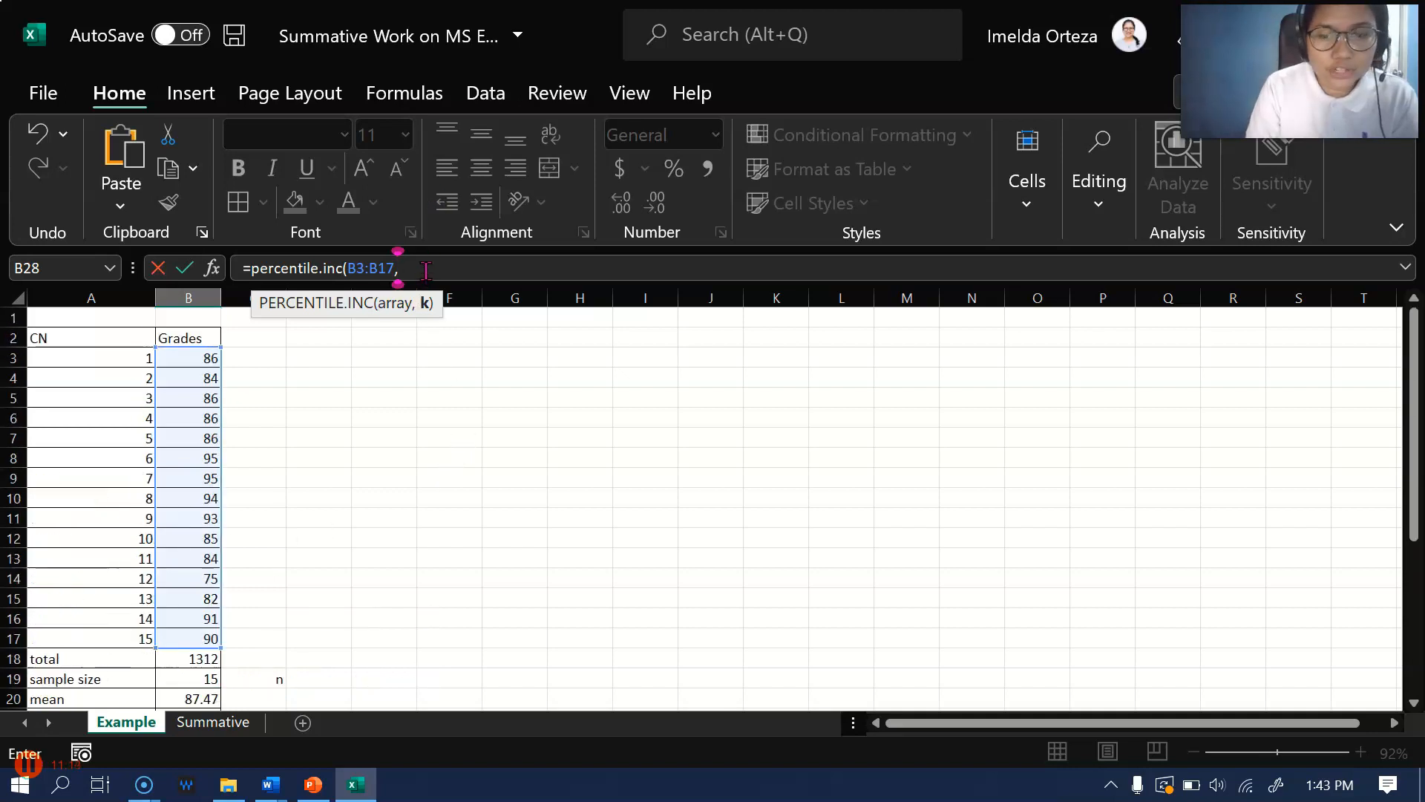
pyautogui.write('0')
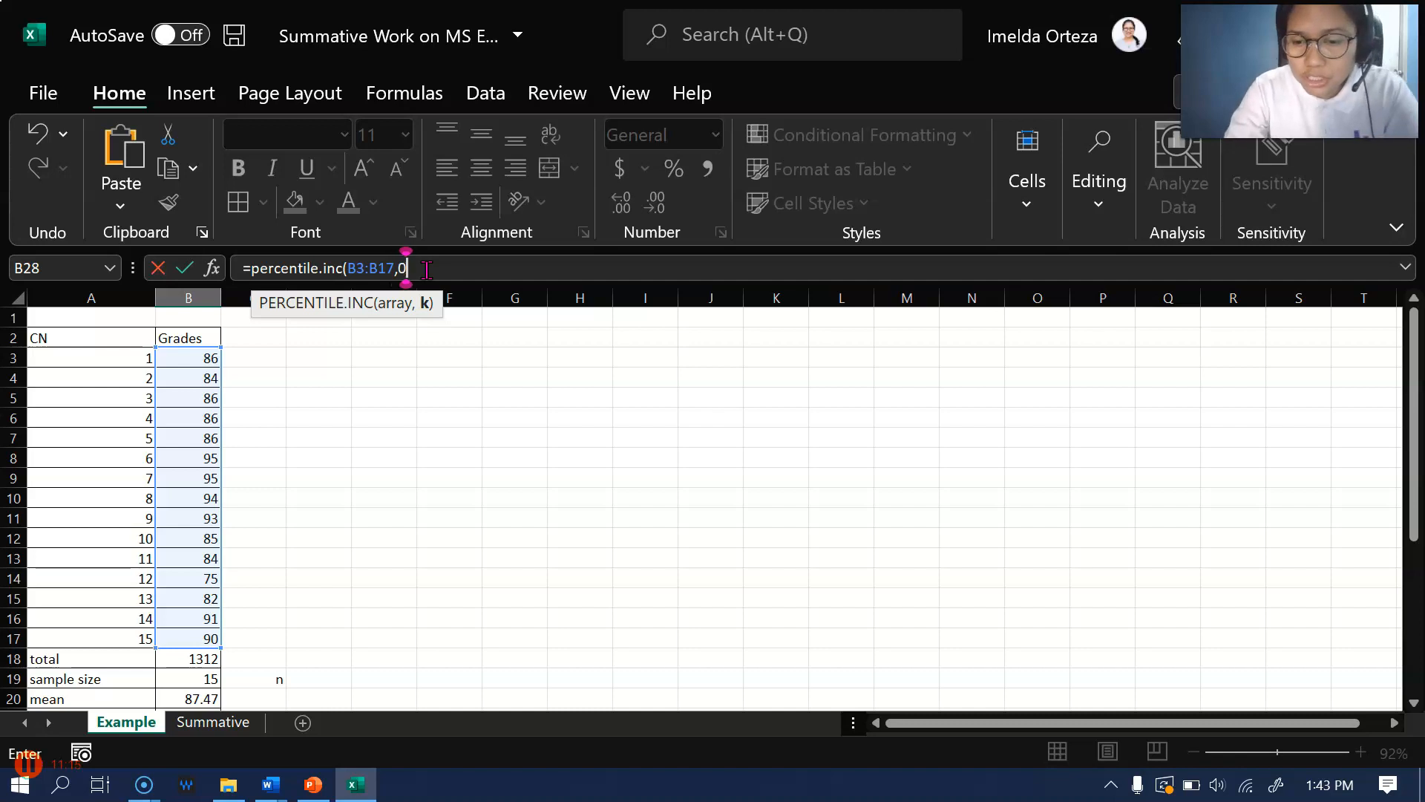
pyautogui.write('.9')
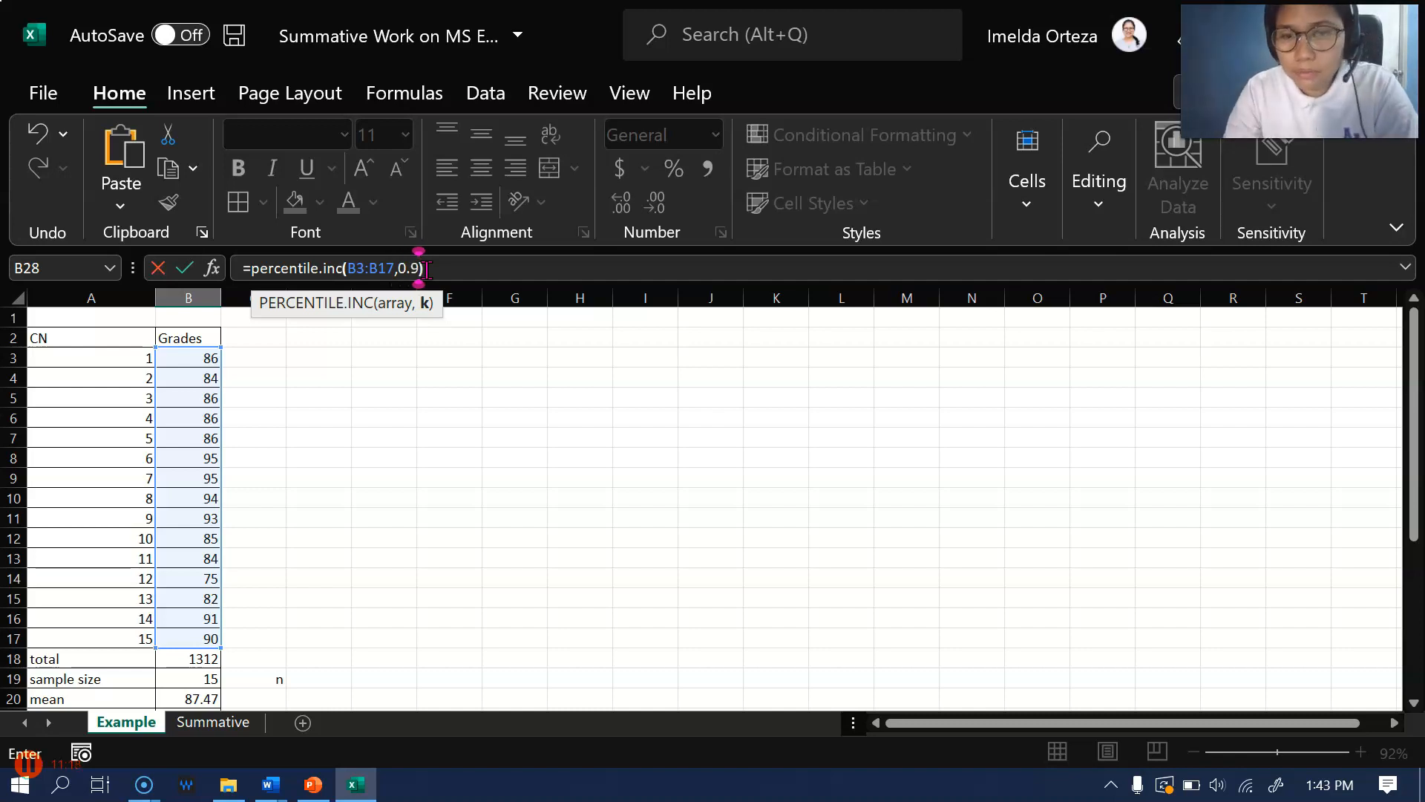
pyautogui.press('Return')
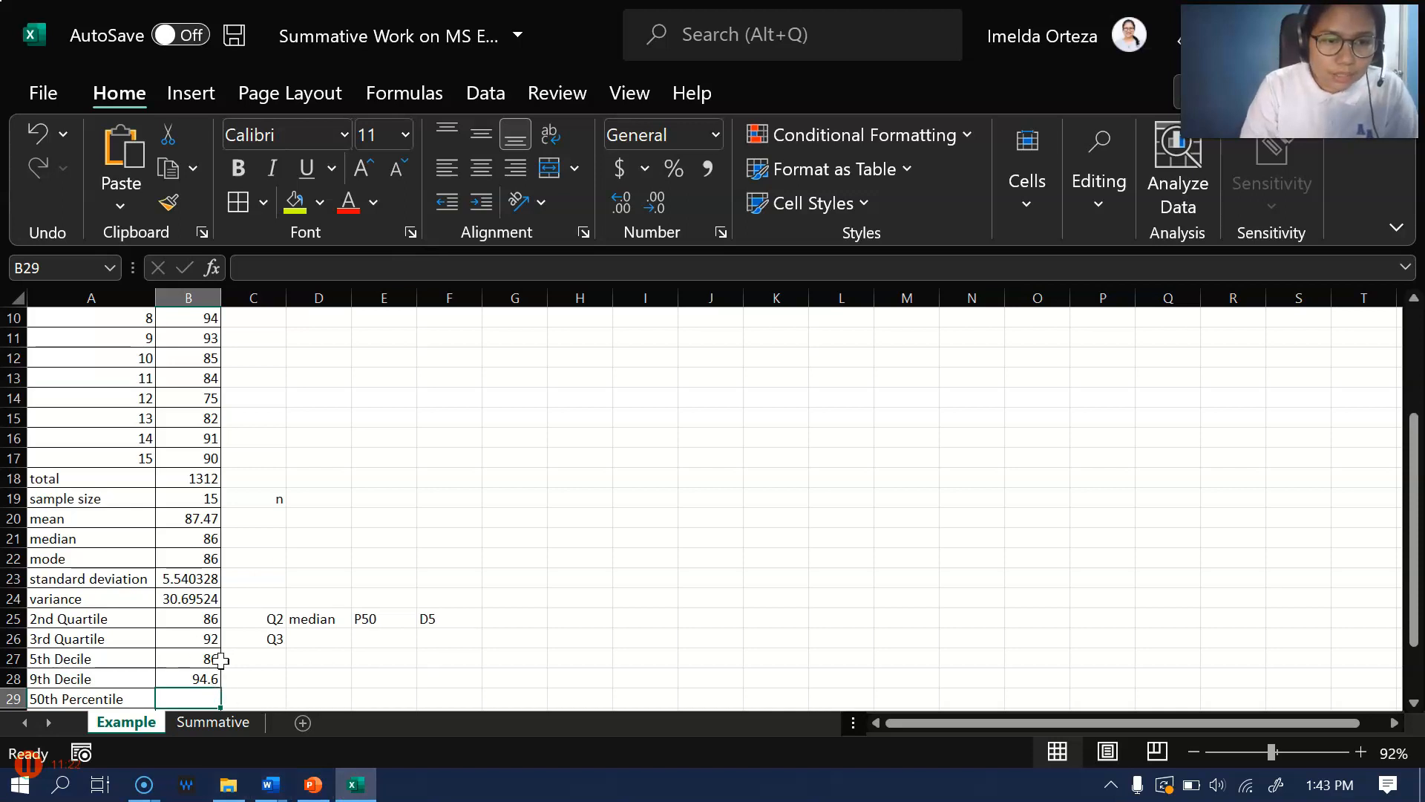
# Begin the 50th percentile formula in B29 with =PERCENTILE.INC and its opening parenthesis
pyautogui.scroll(-1, 198, 660)
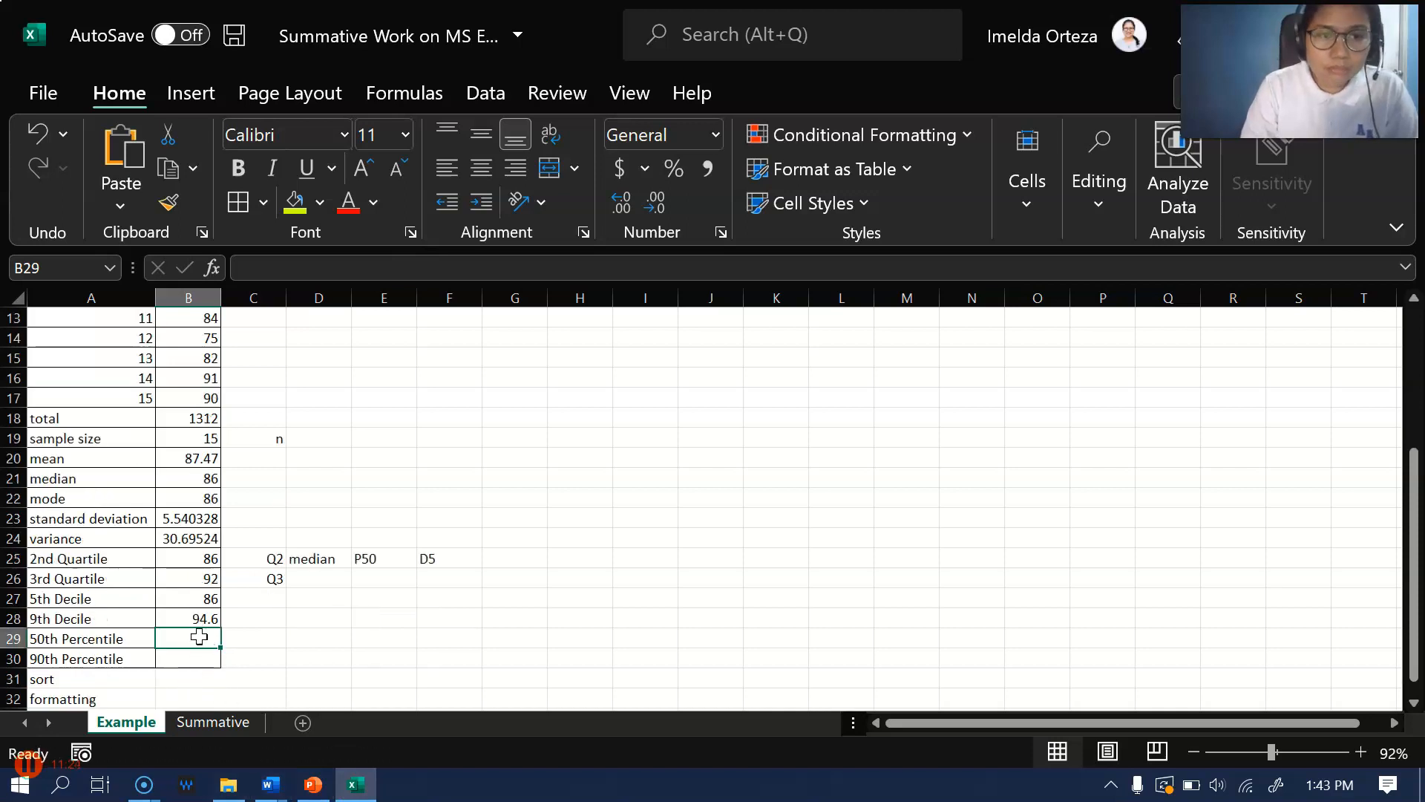
pyautogui.write('=')
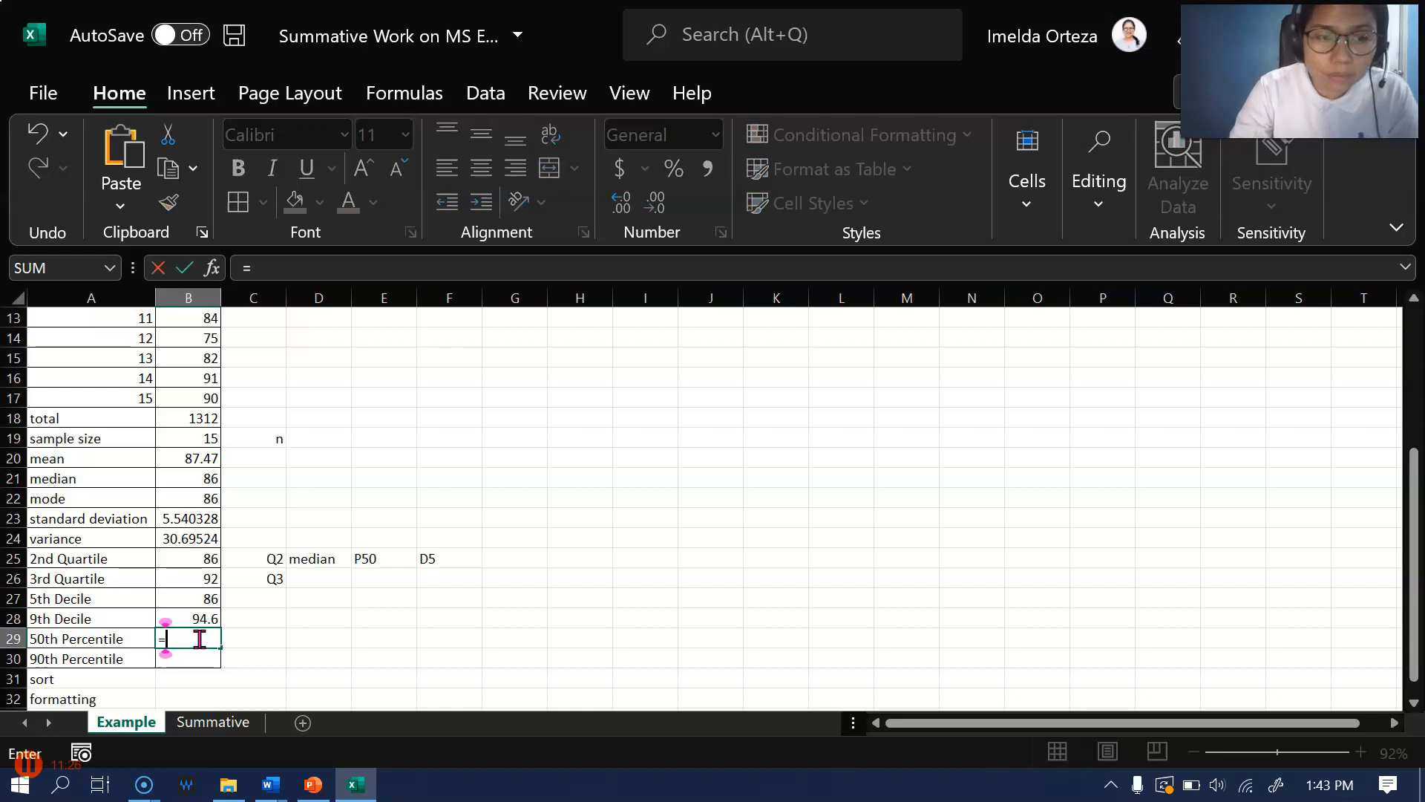
pyautogui.write('perce')
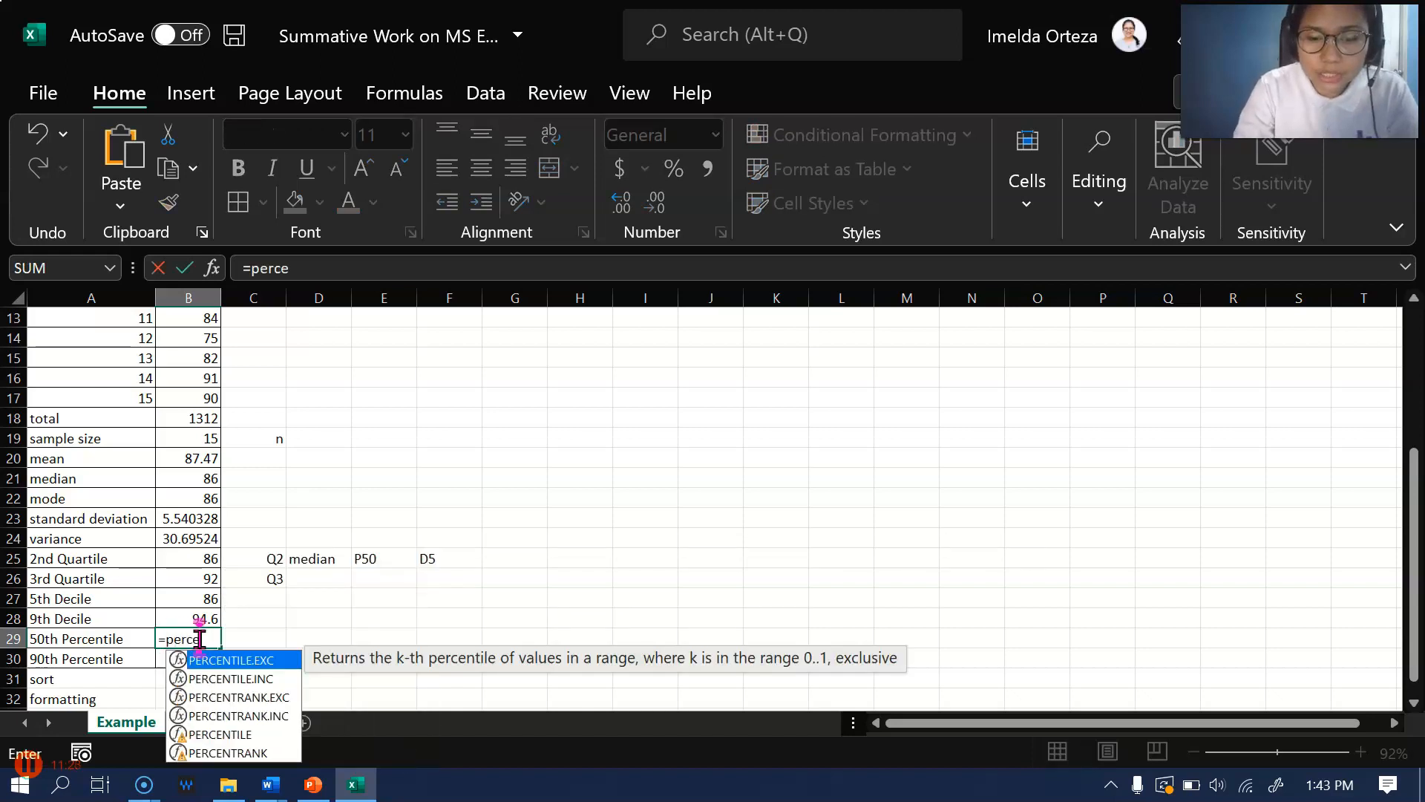
pyautogui.write('ntile.inc')
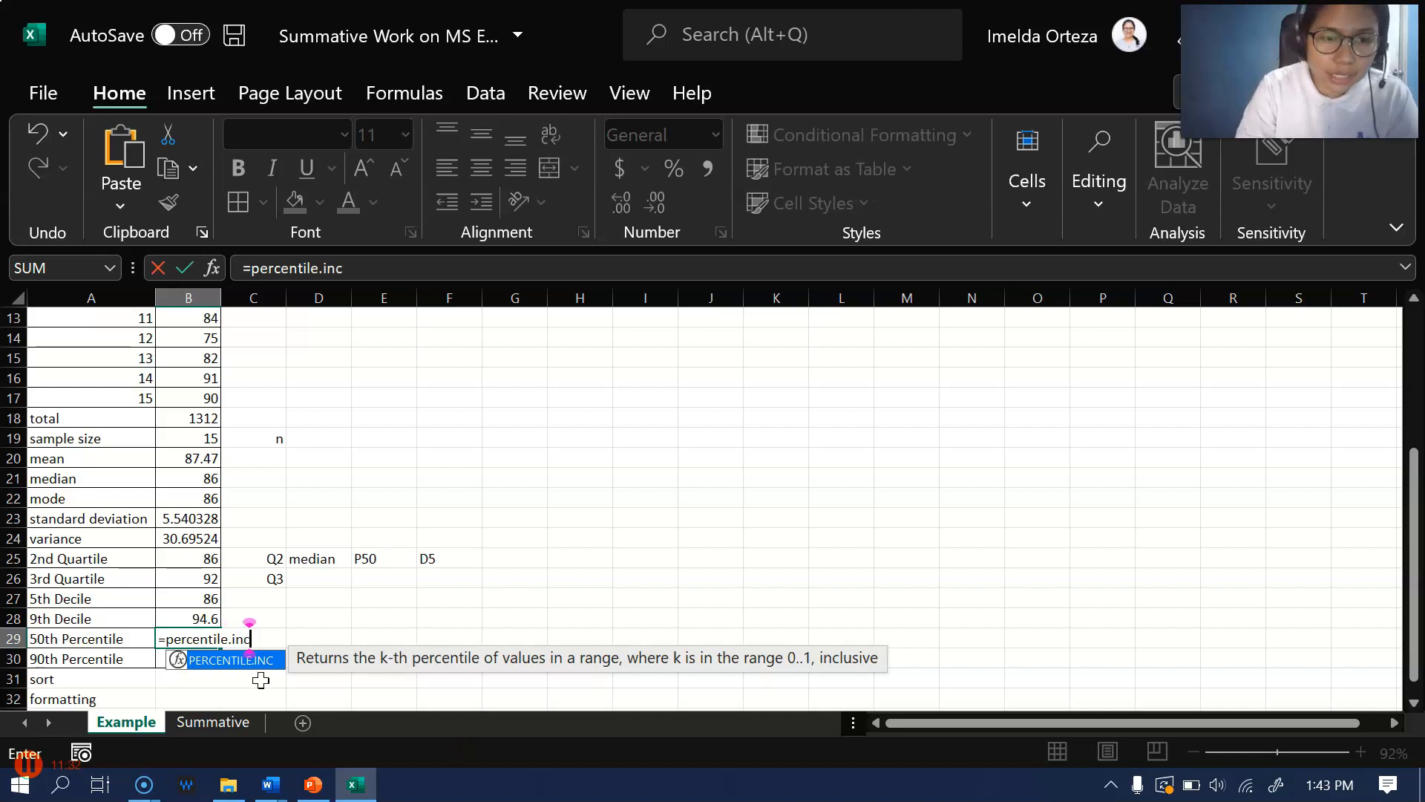
pyautogui.doubleClick(232, 661)
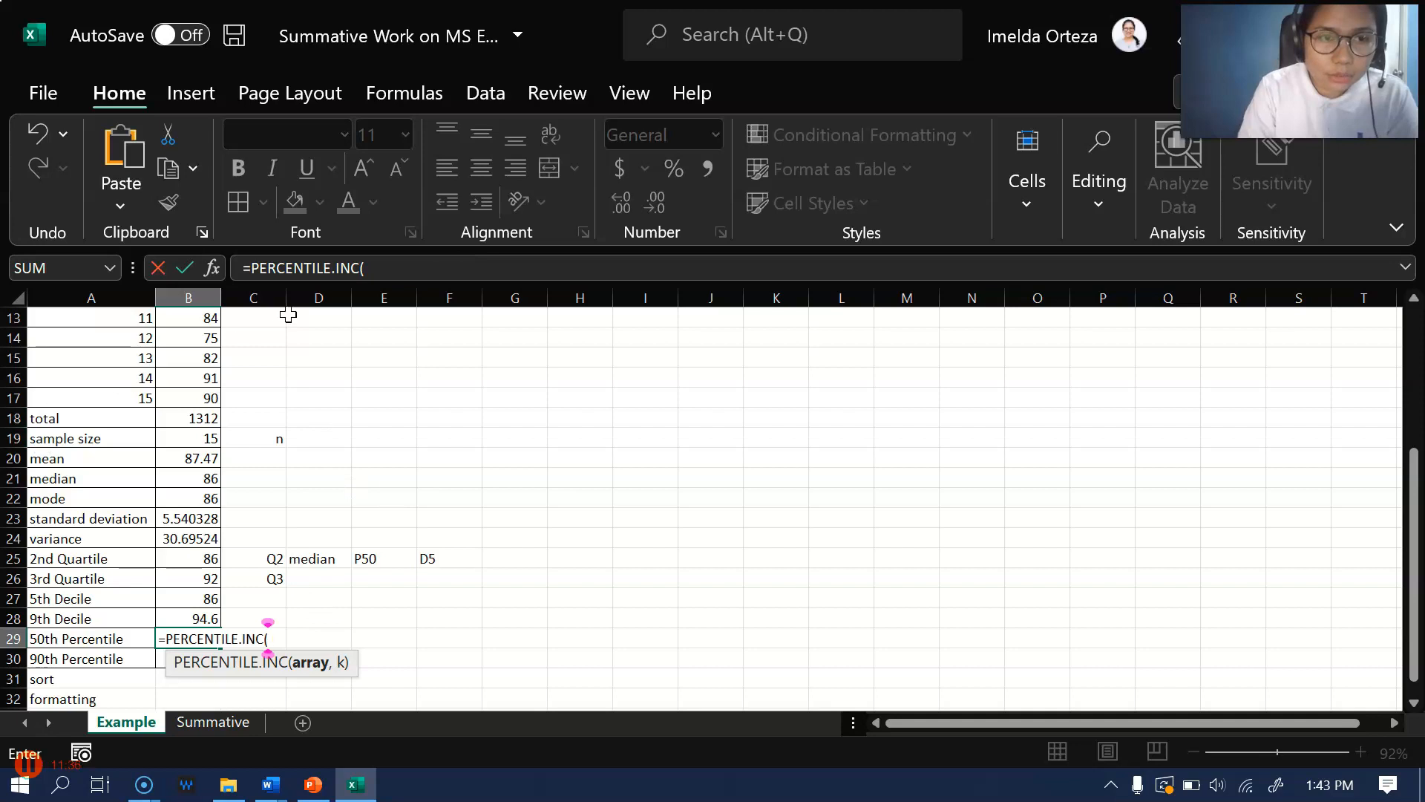
# Complete the 50th percentile formula in B29 with the grades range B3:B17 and k value 0.5
pyautogui.scroll(4, 195, 420)
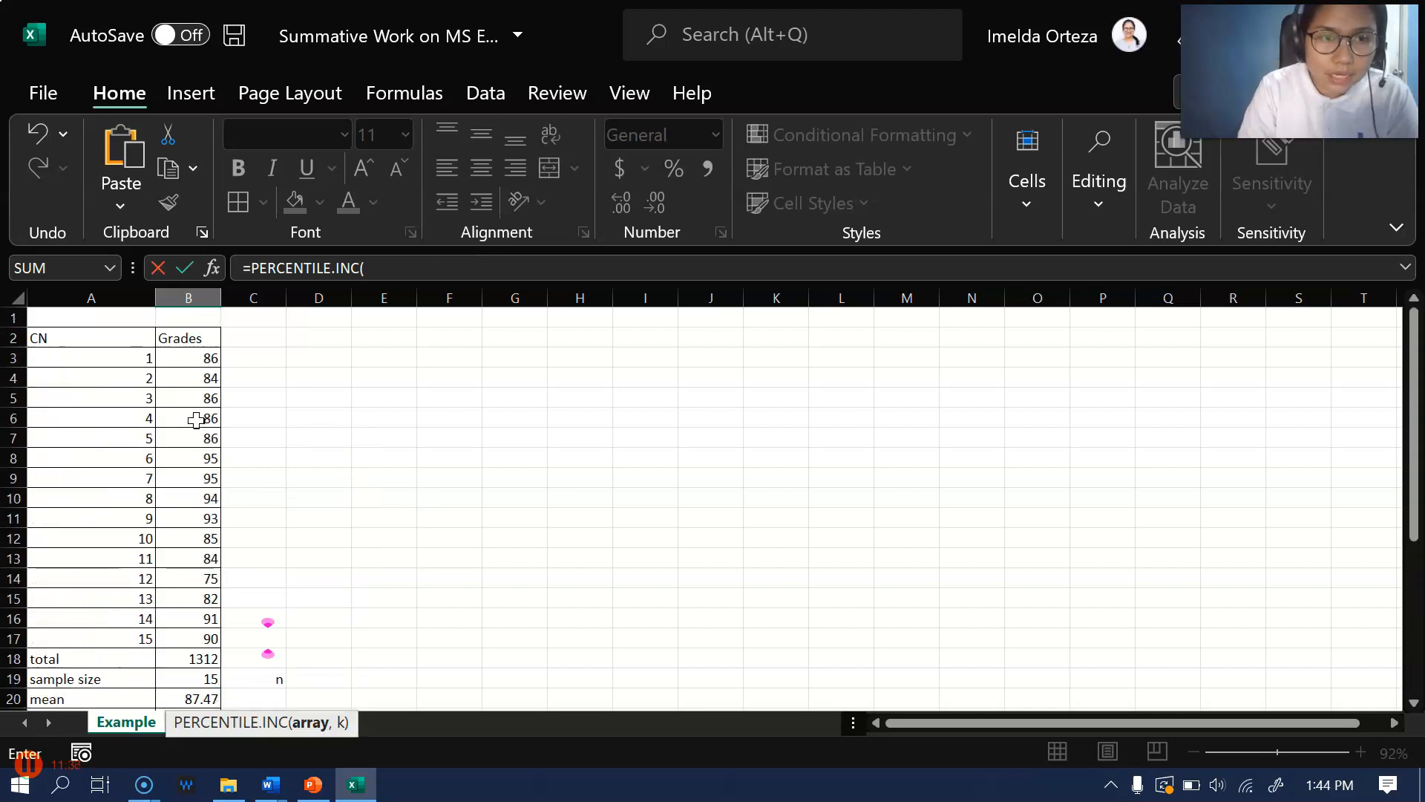
pyautogui.moveTo(206, 358); pyautogui.dragTo(195, 631)
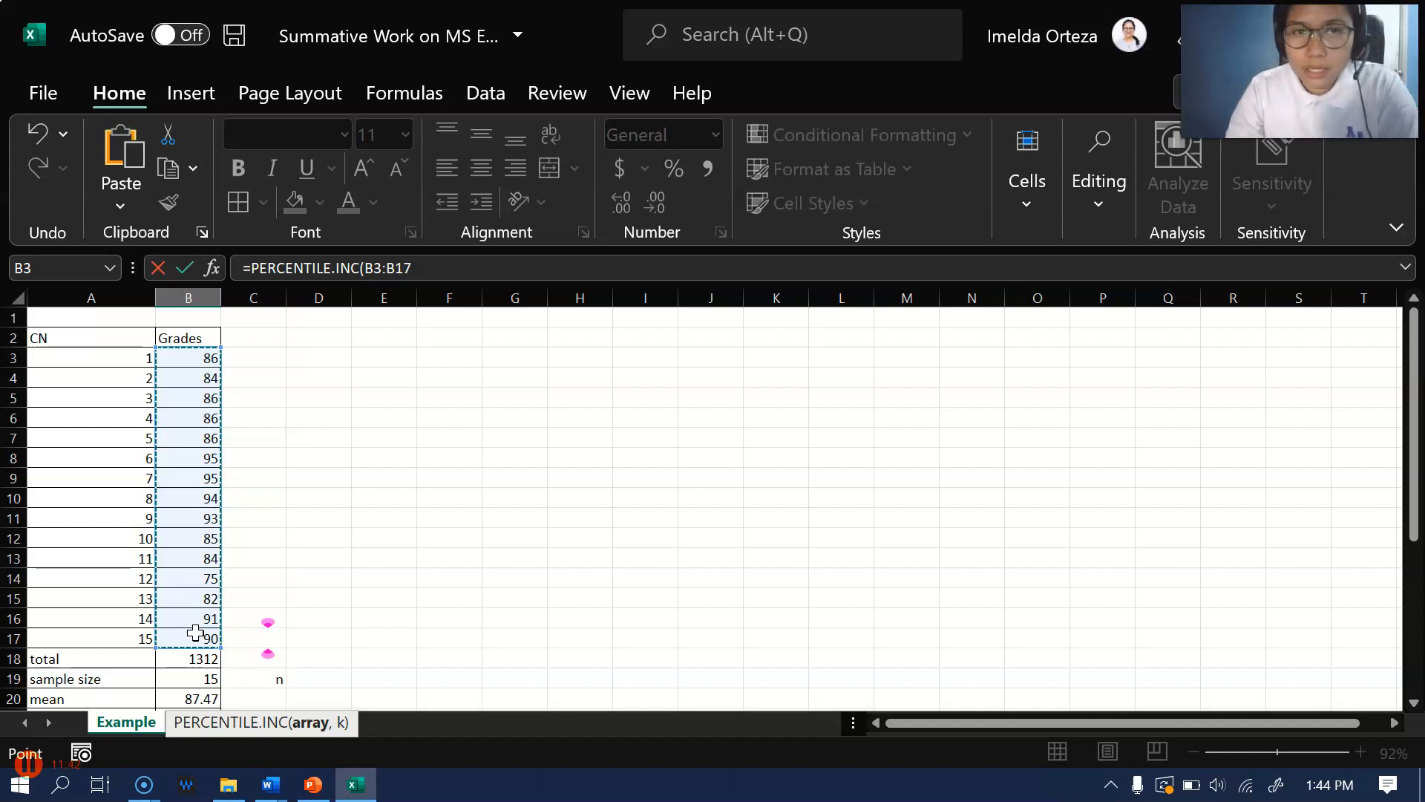
pyautogui.write(',')
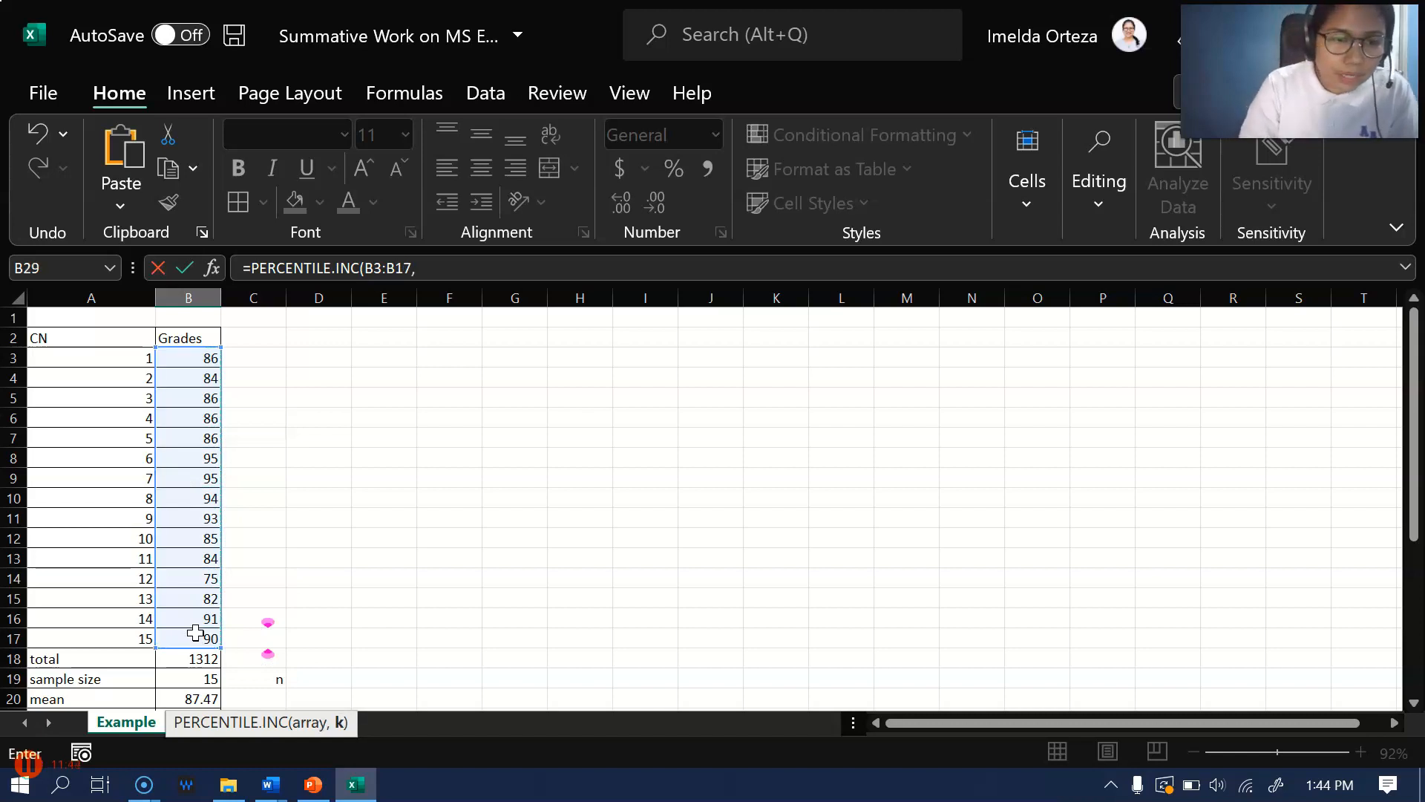
pyautogui.scroll(-3, 195, 632)
pyautogui.scroll(-1, 196, 631)
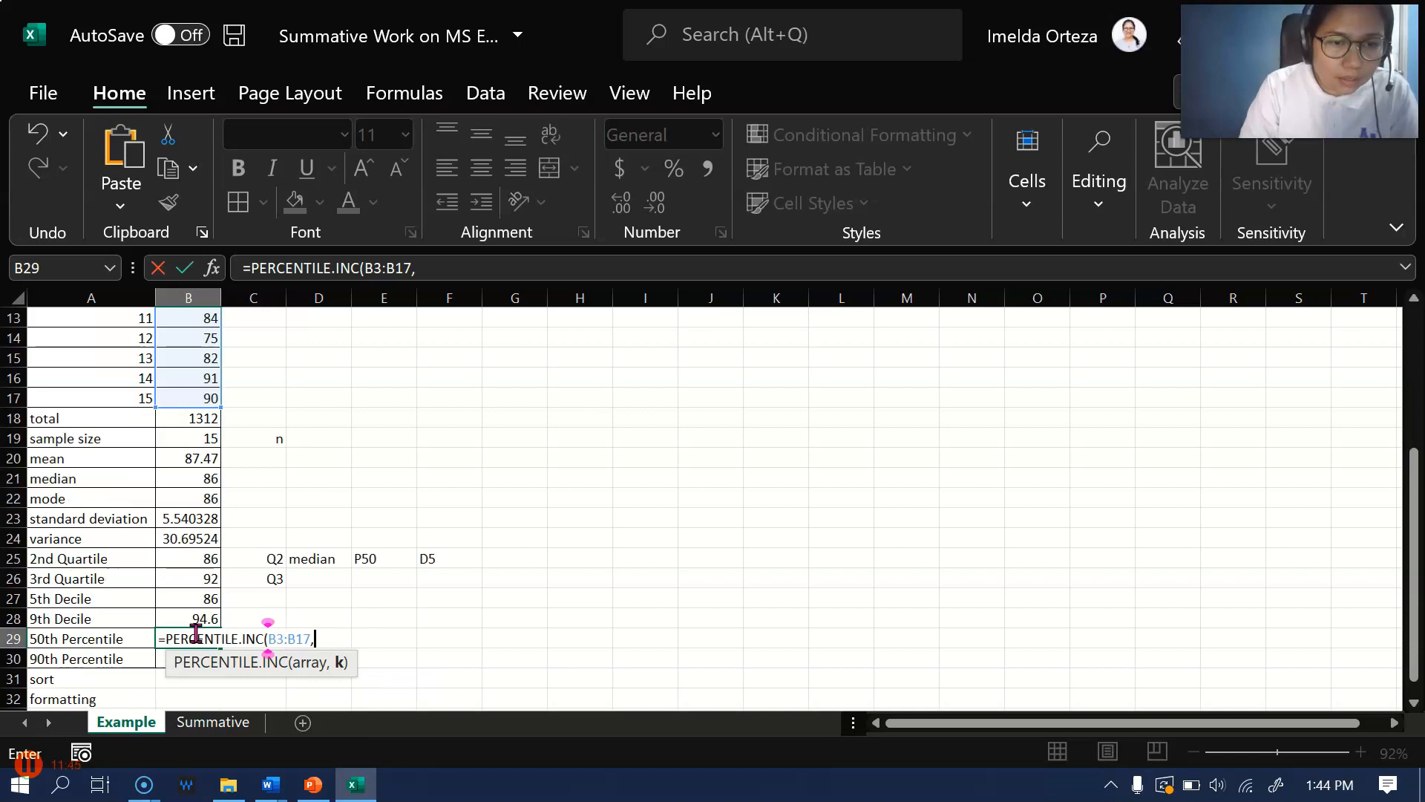
pyautogui.scroll(4, 461, 586)
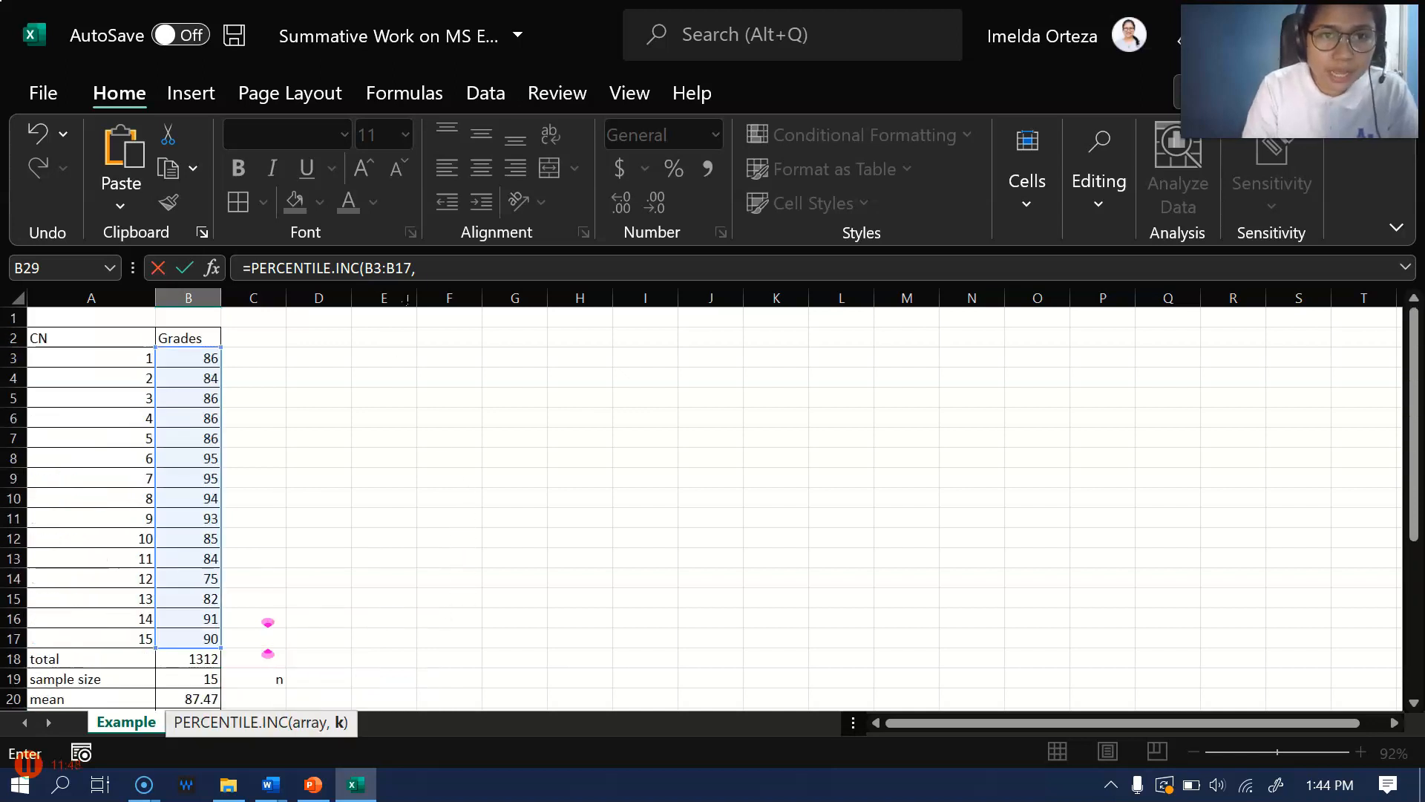
pyautogui.click(437, 260)
pyautogui.write('0.5)')
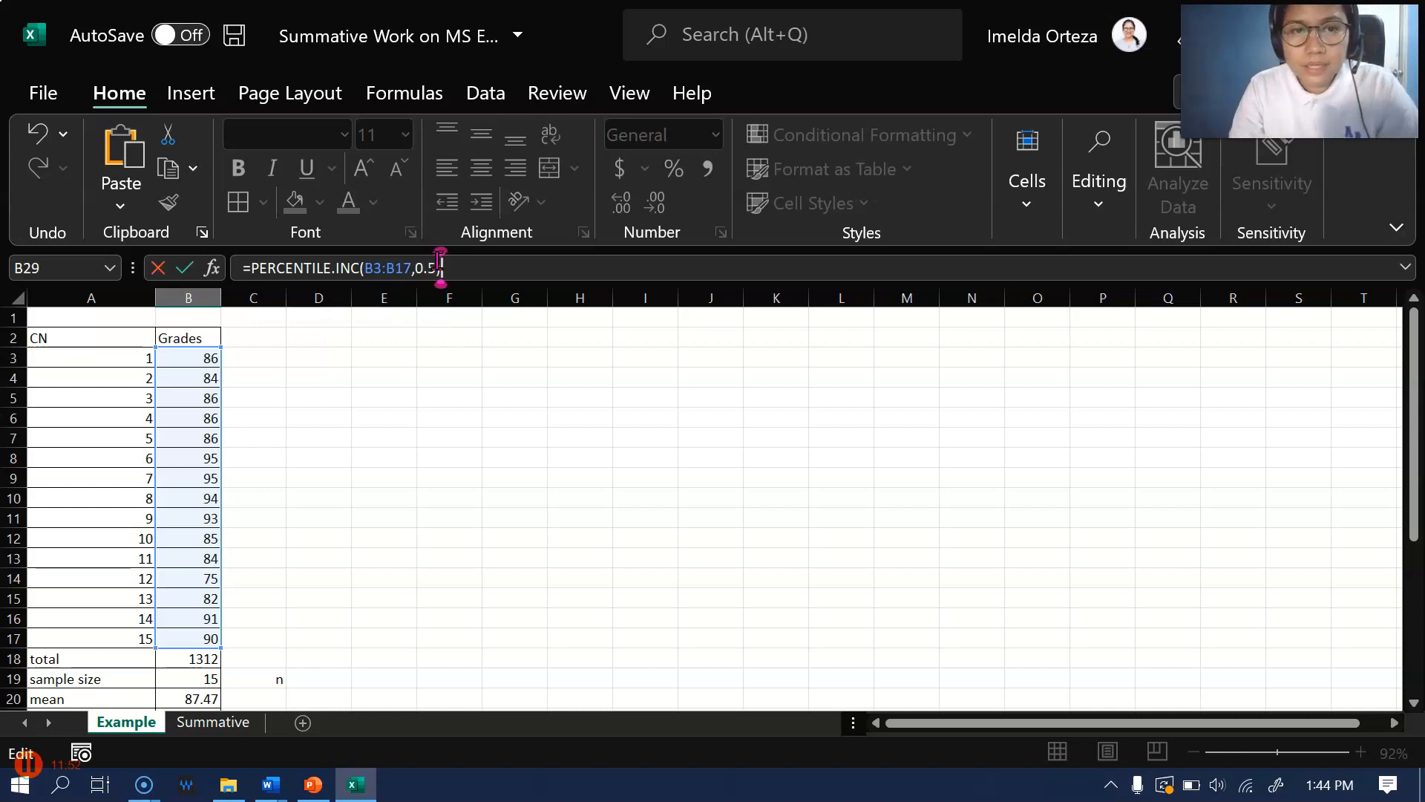
pyautogui.press('Return')
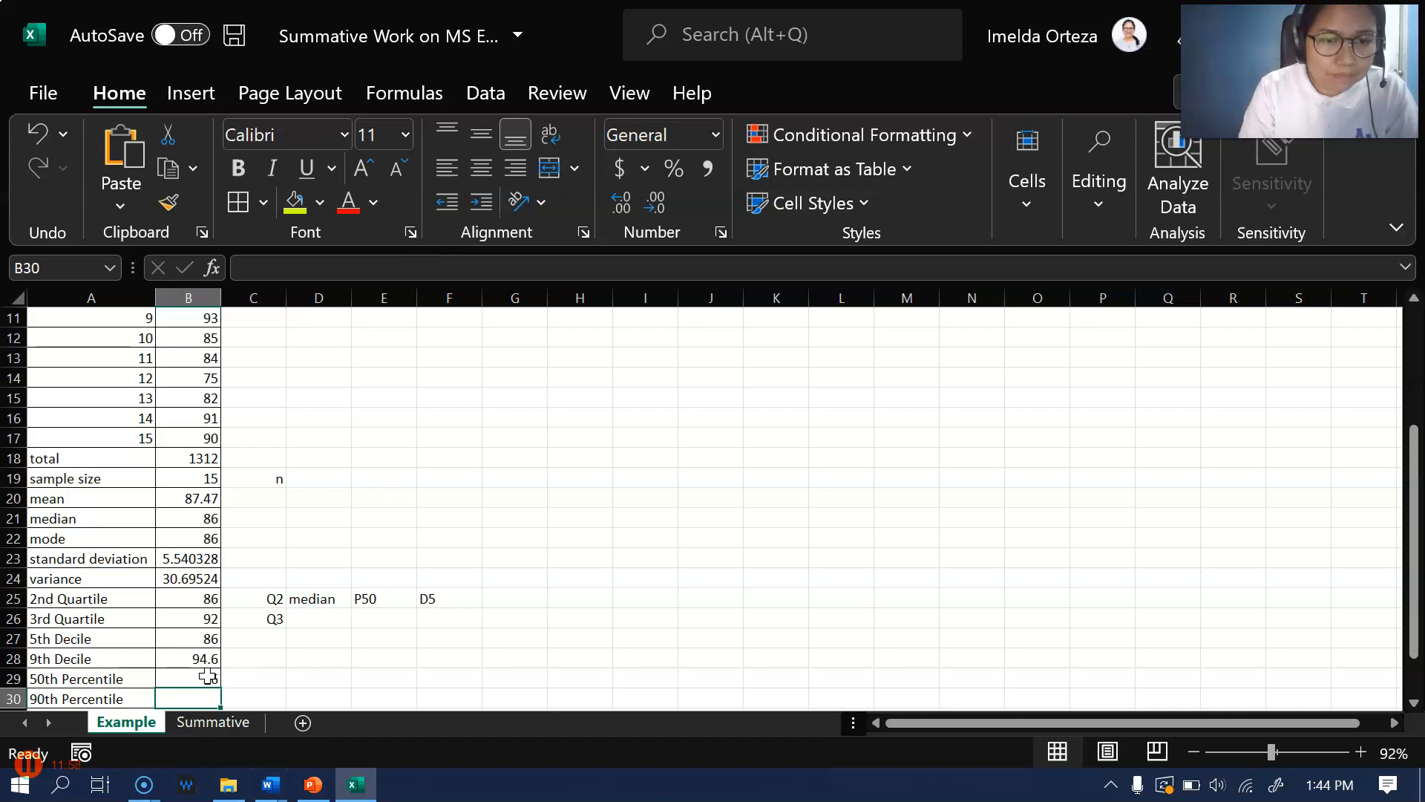
pyautogui.click(207, 676)
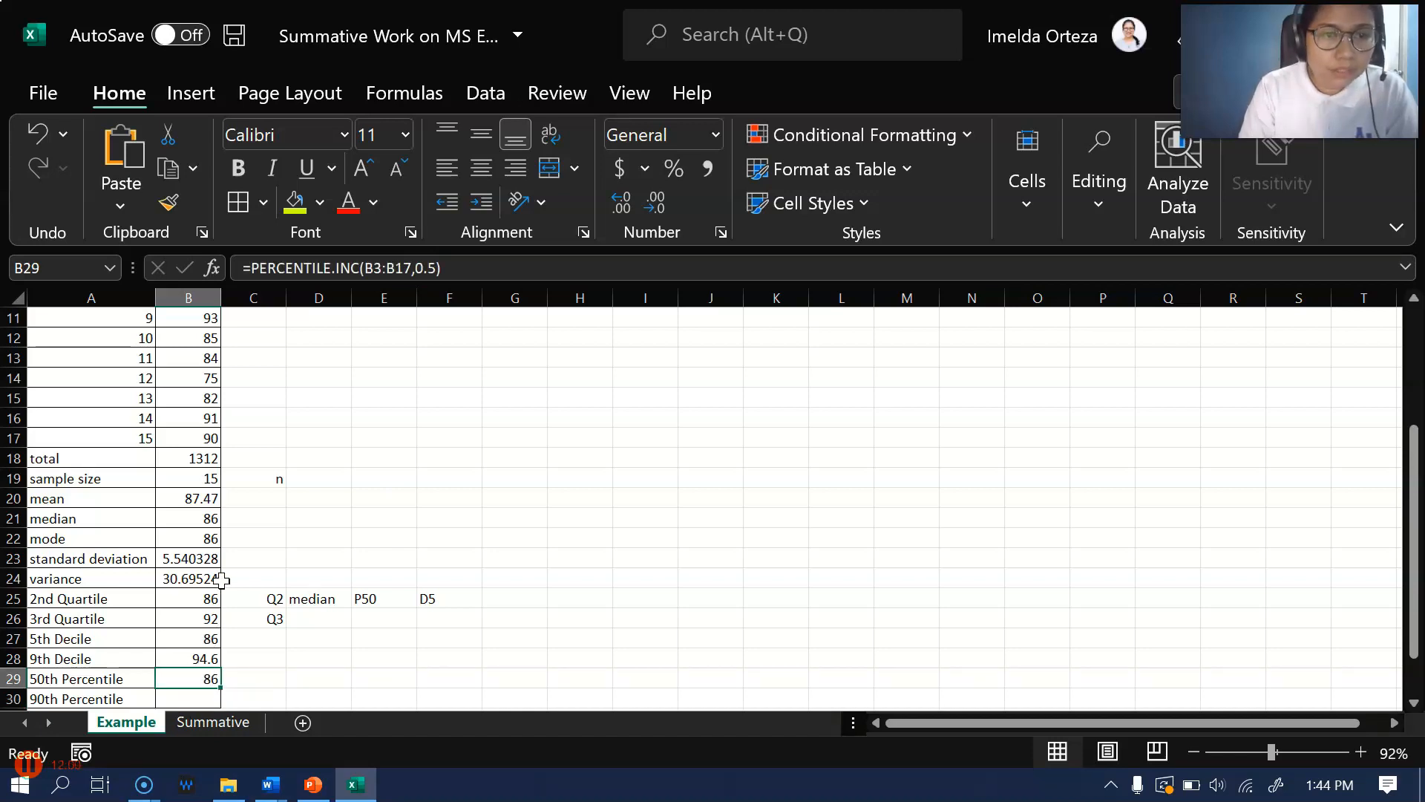
# Begin the 90th percentile formula in B30 with =PERCENTILE.INC and its opening parenthesis
pyautogui.scroll(-2, 232, 631)
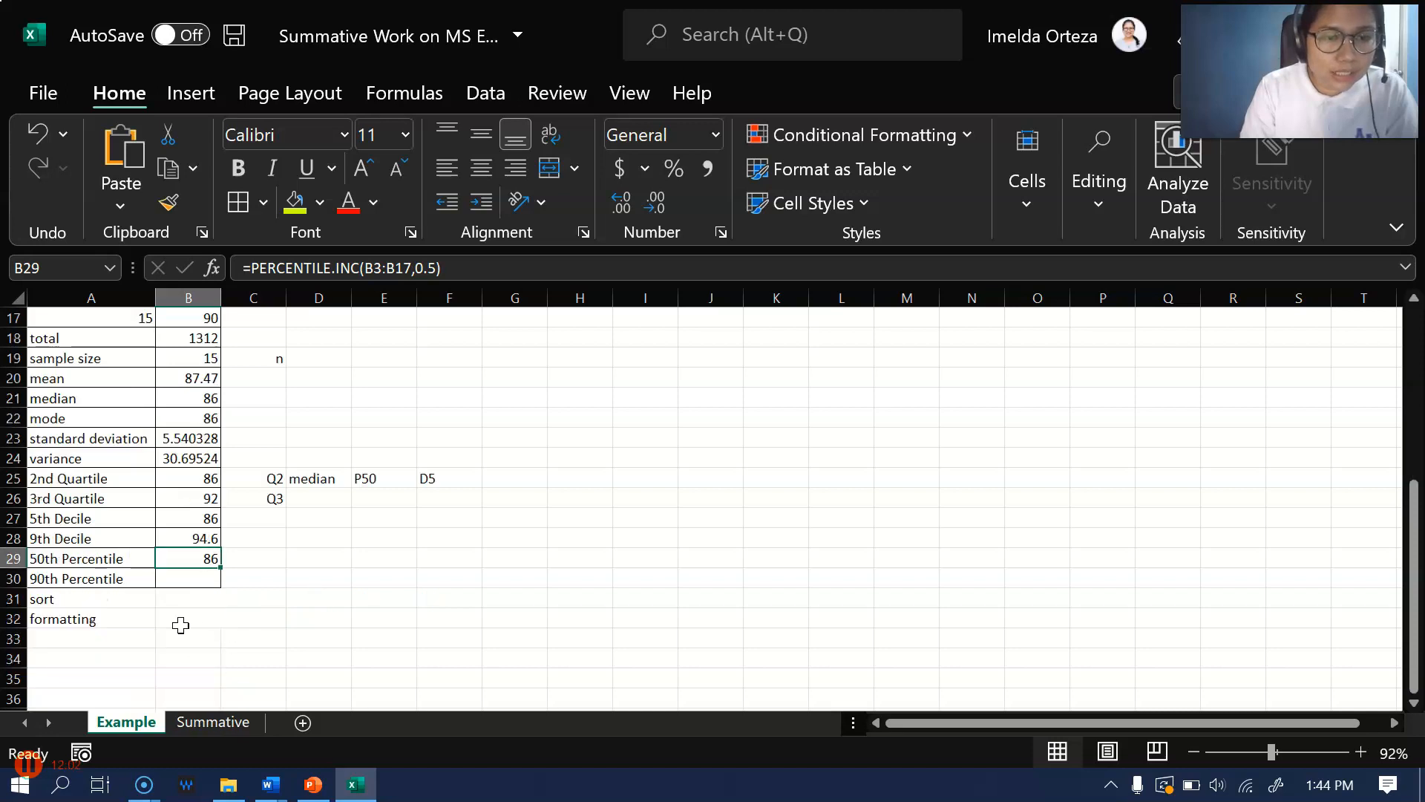
pyautogui.click(181, 580)
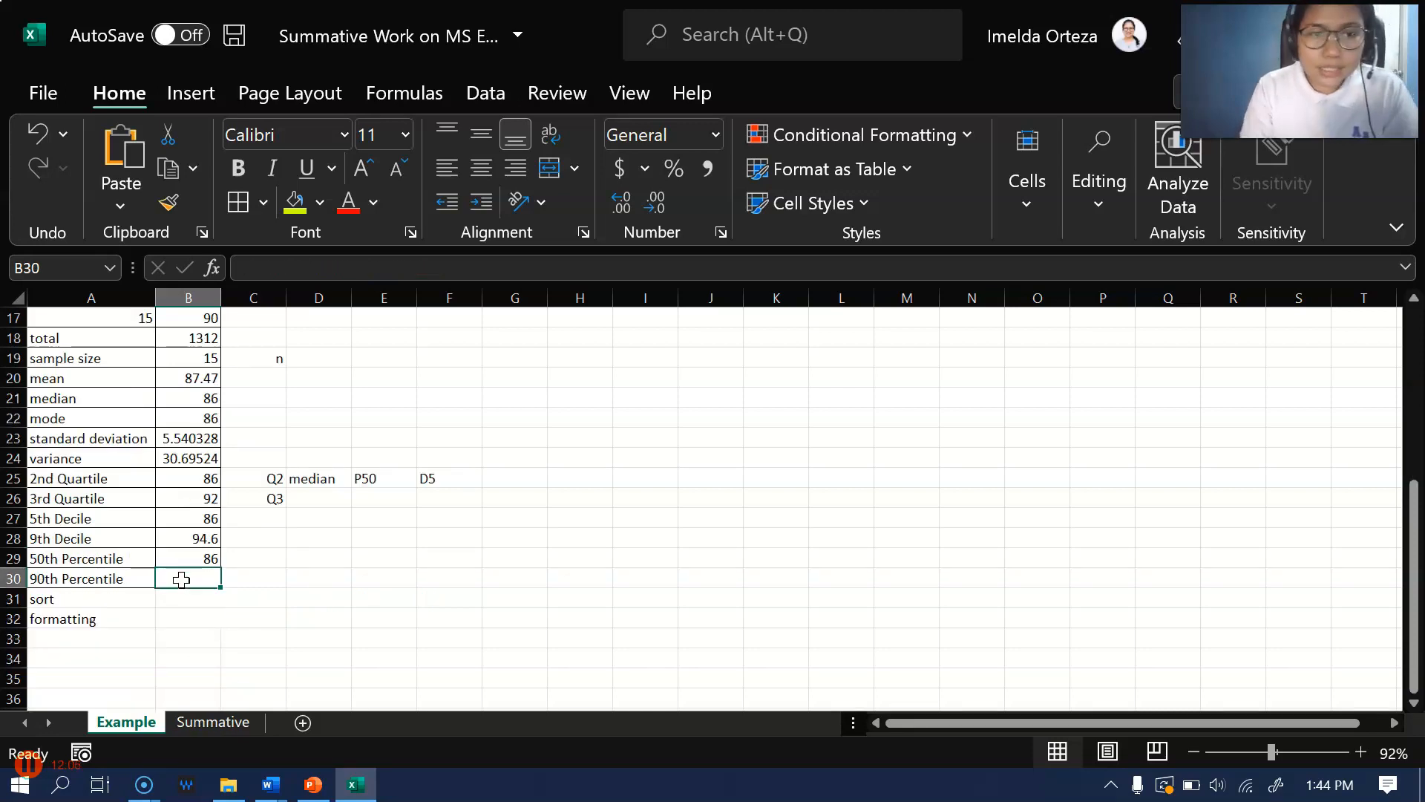
pyautogui.write('=')
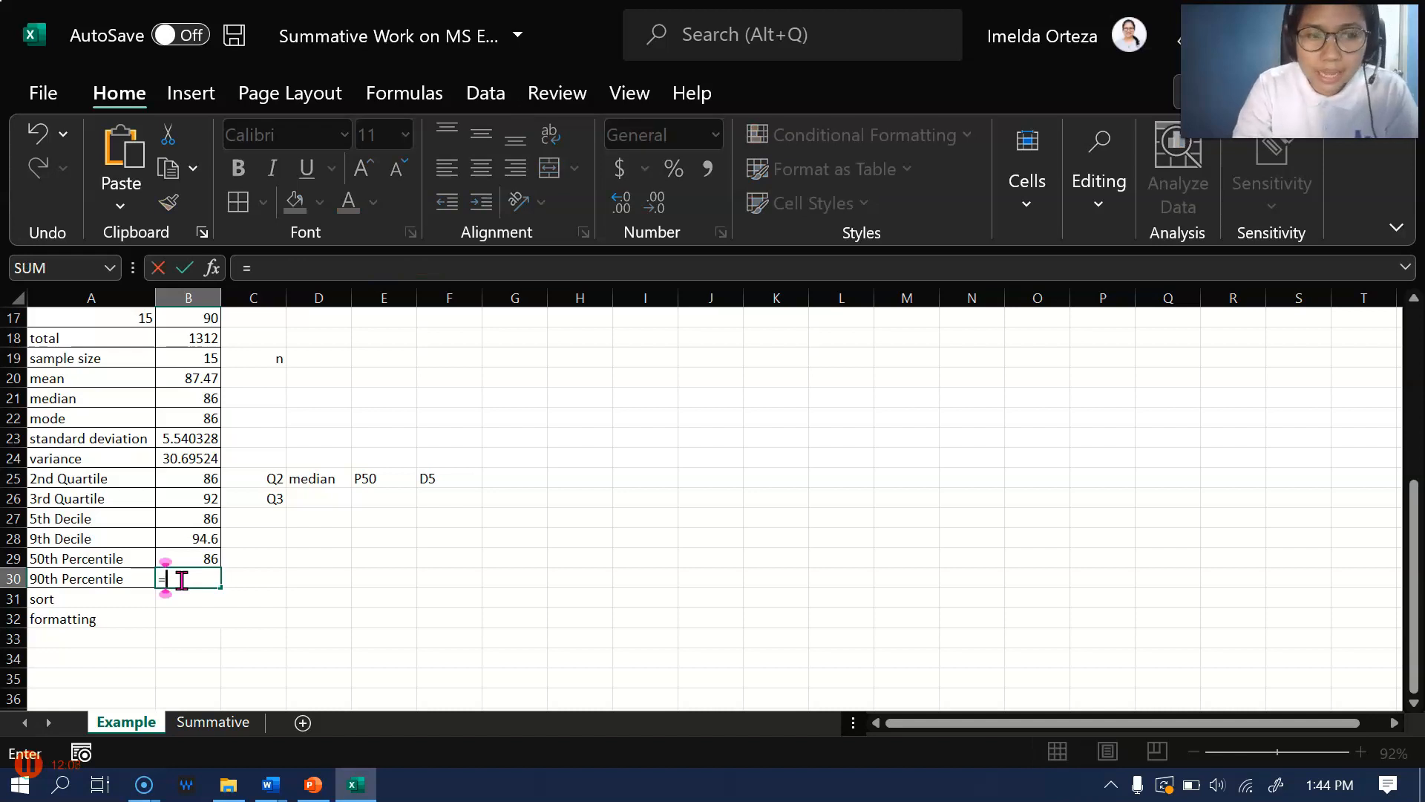
pyautogui.write('percentile')
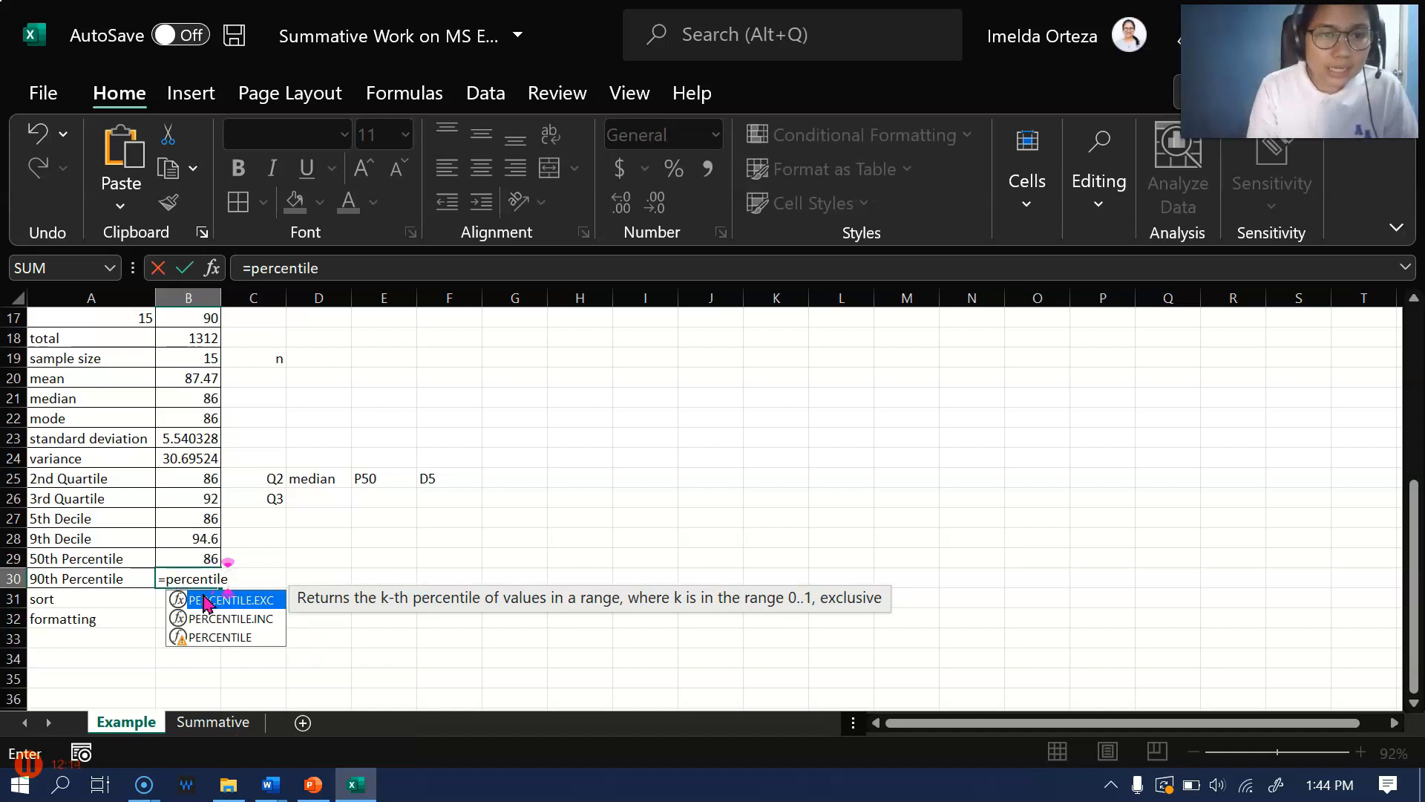
pyautogui.click(264, 619)
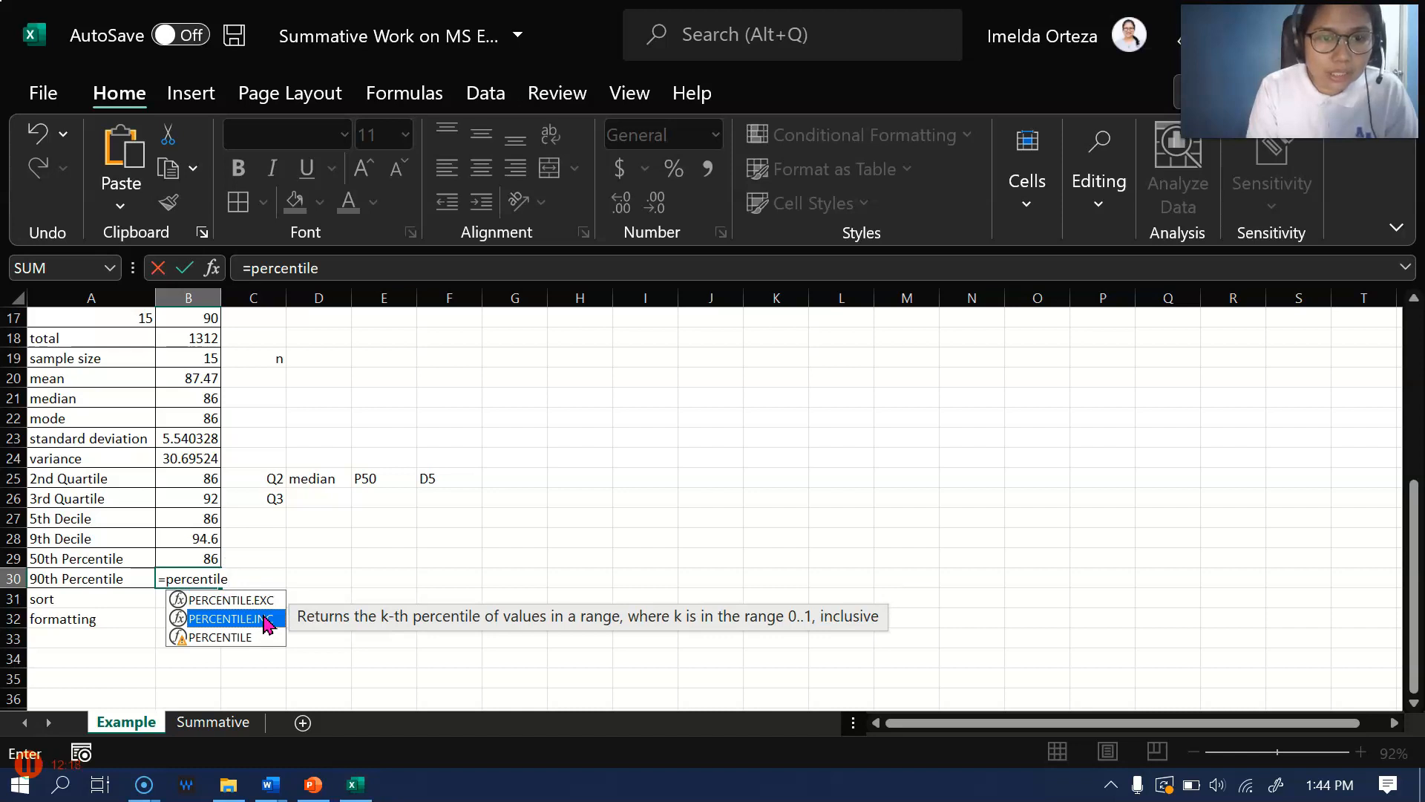
pyautogui.doubleClick(267, 621)
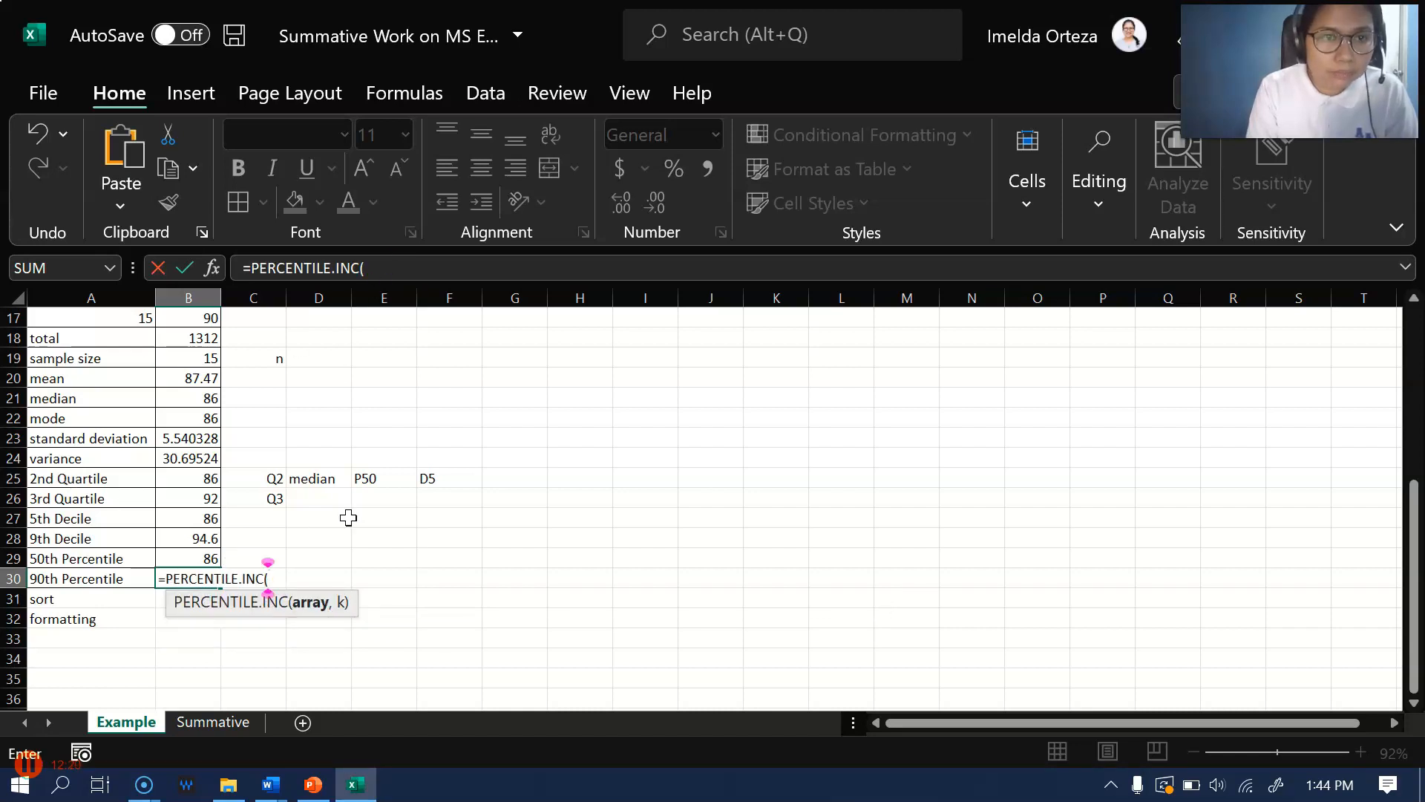
# Complete the 90th percentile formula in B30 with the grades range B3:B17 and k value 0.9
pyautogui.scroll(2, 280, 479)
pyautogui.scroll(3, 280, 472)
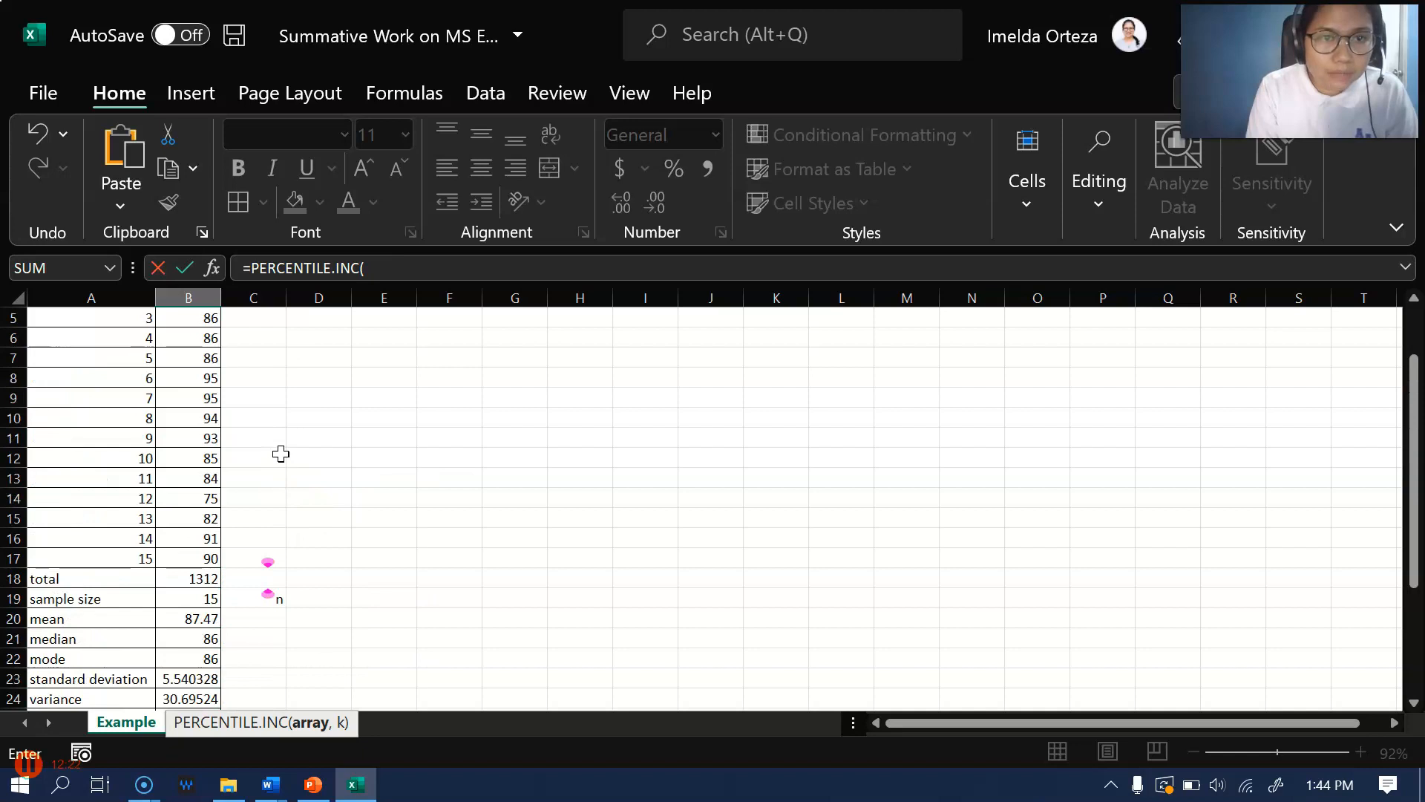
pyautogui.moveTo(181, 360); pyautogui.dragTo(162, 638)
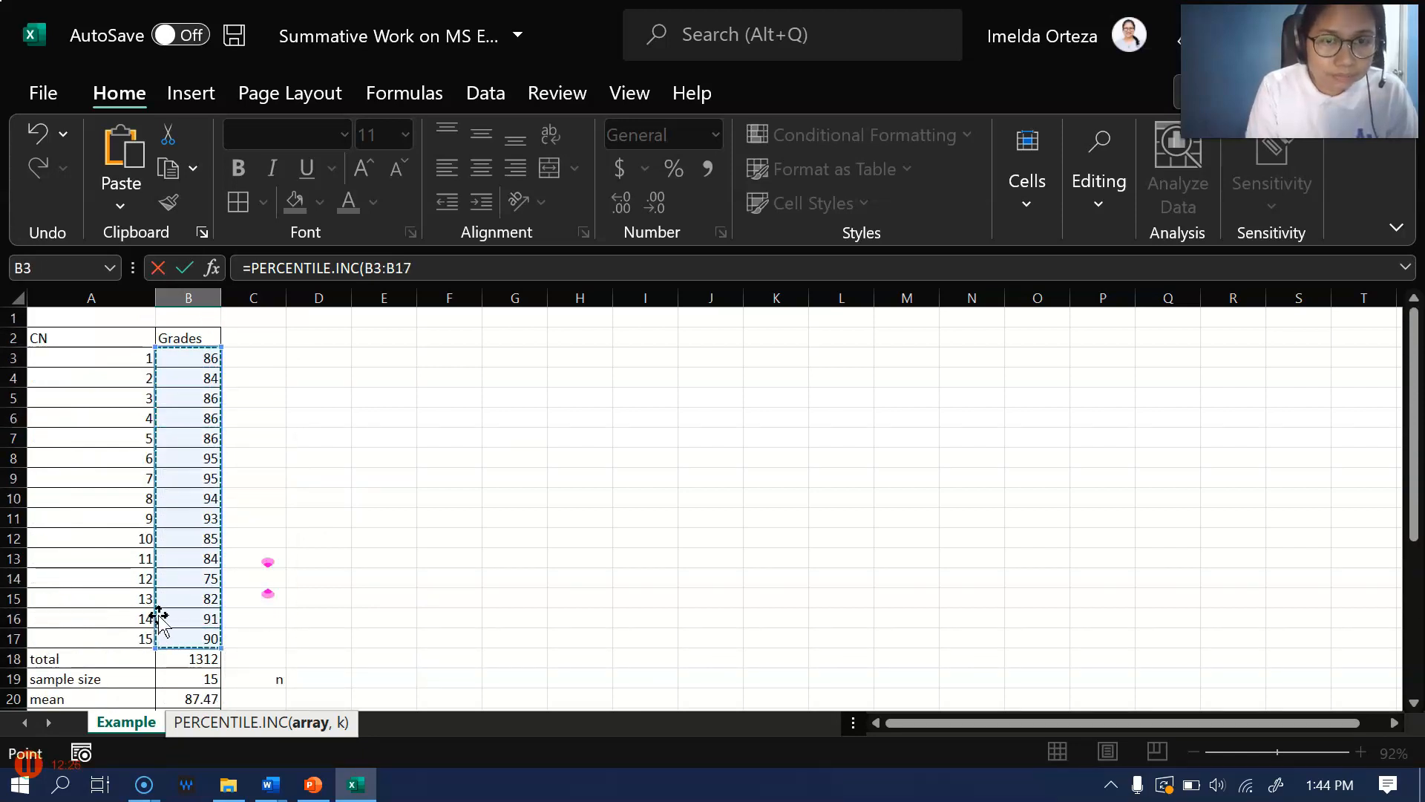
pyautogui.click(499, 276)
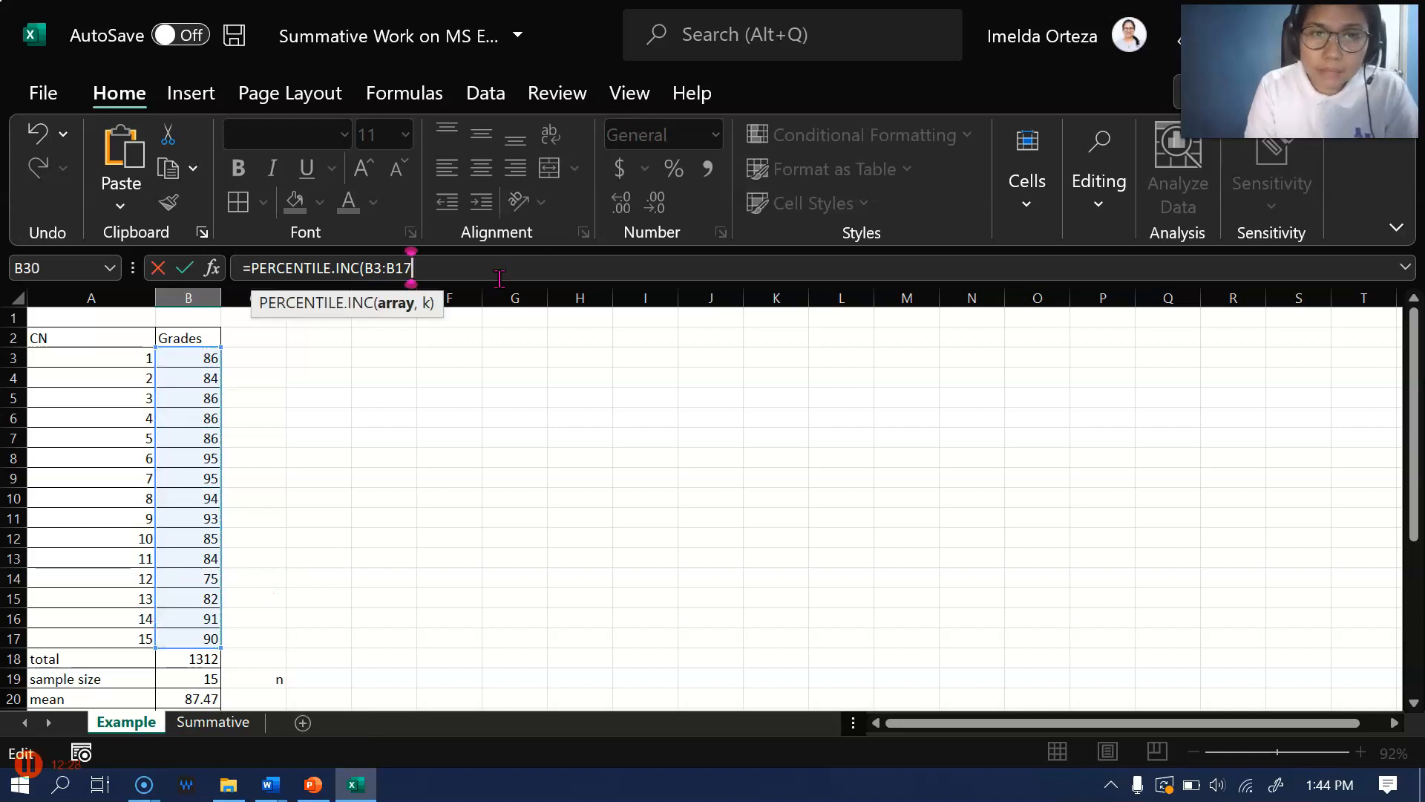
pyautogui.write(',')
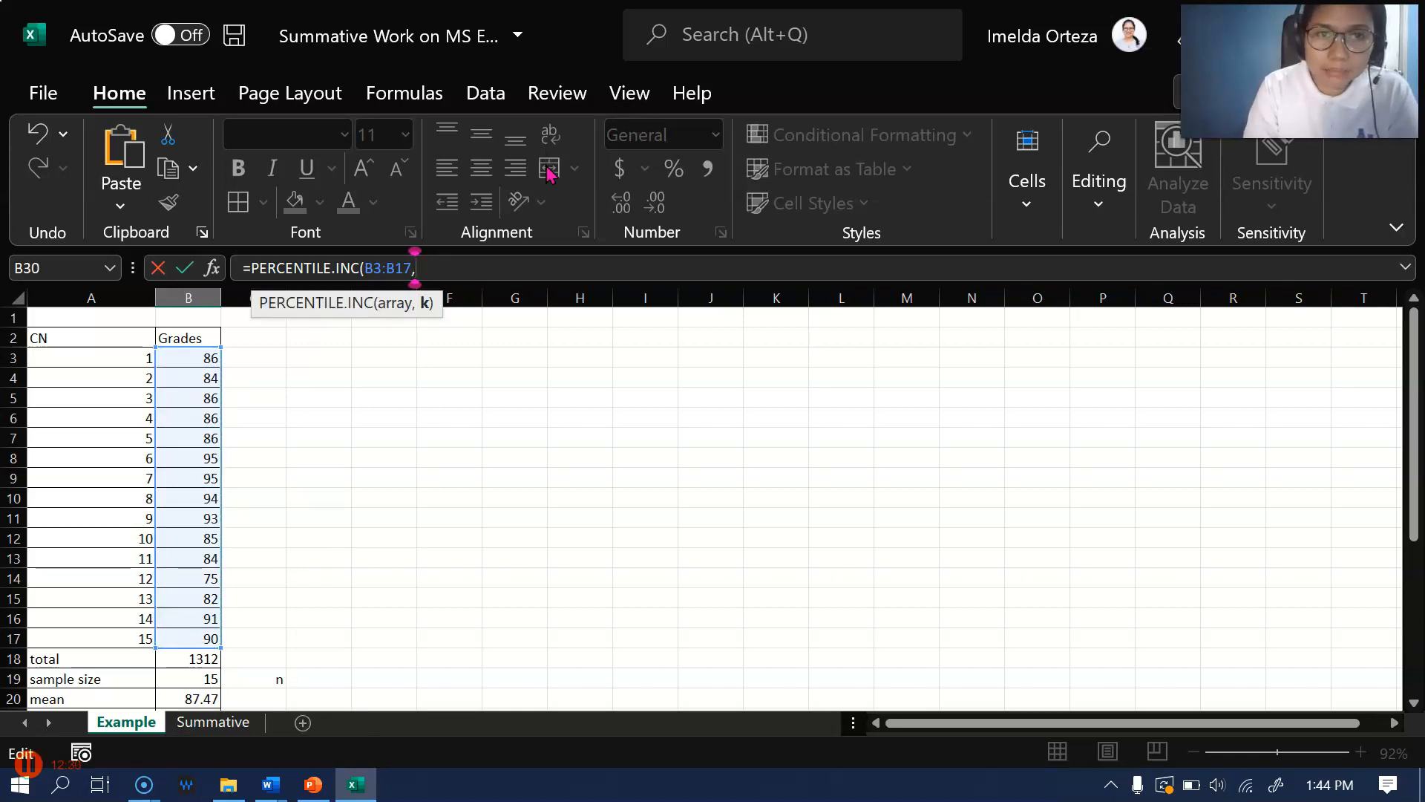
pyautogui.write('0.9')
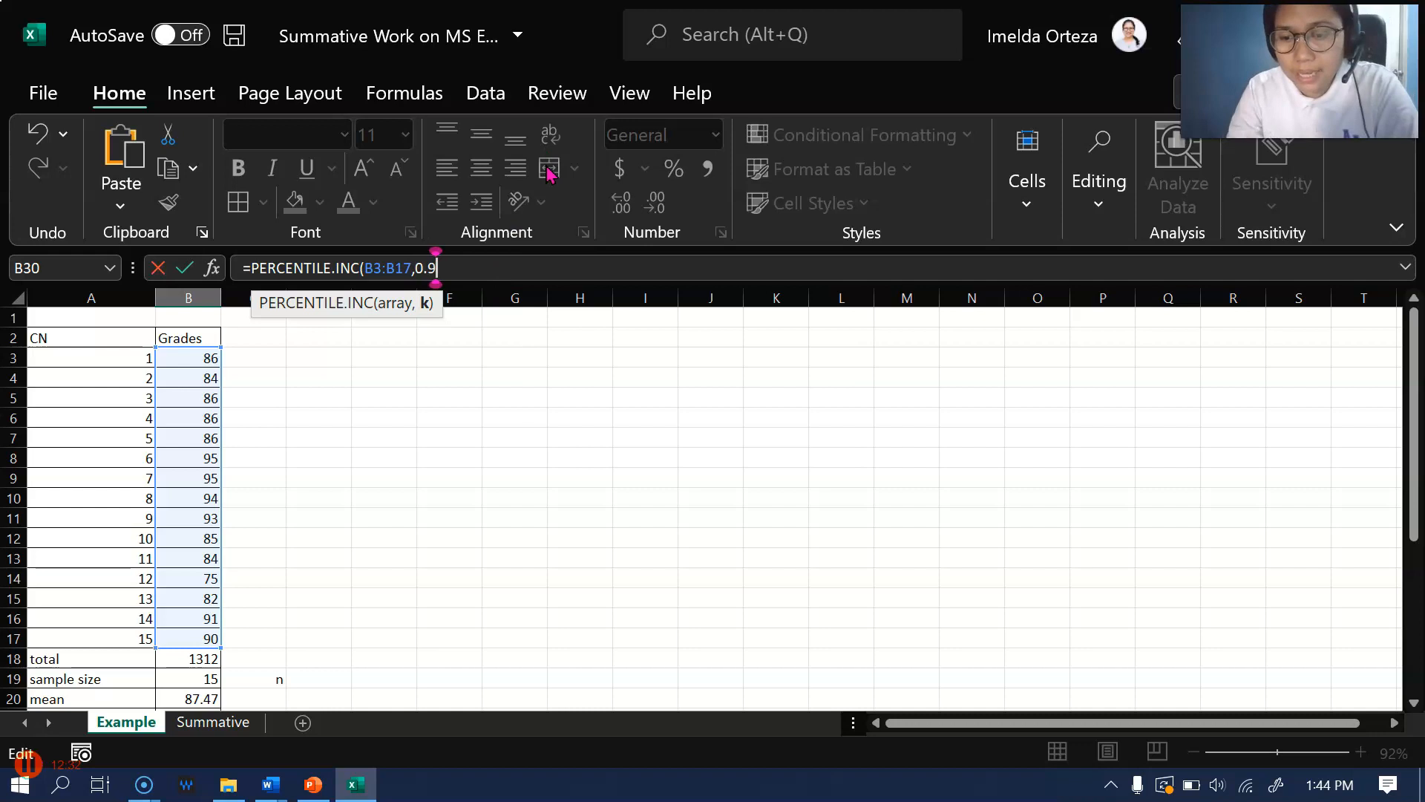
pyautogui.press('Right')
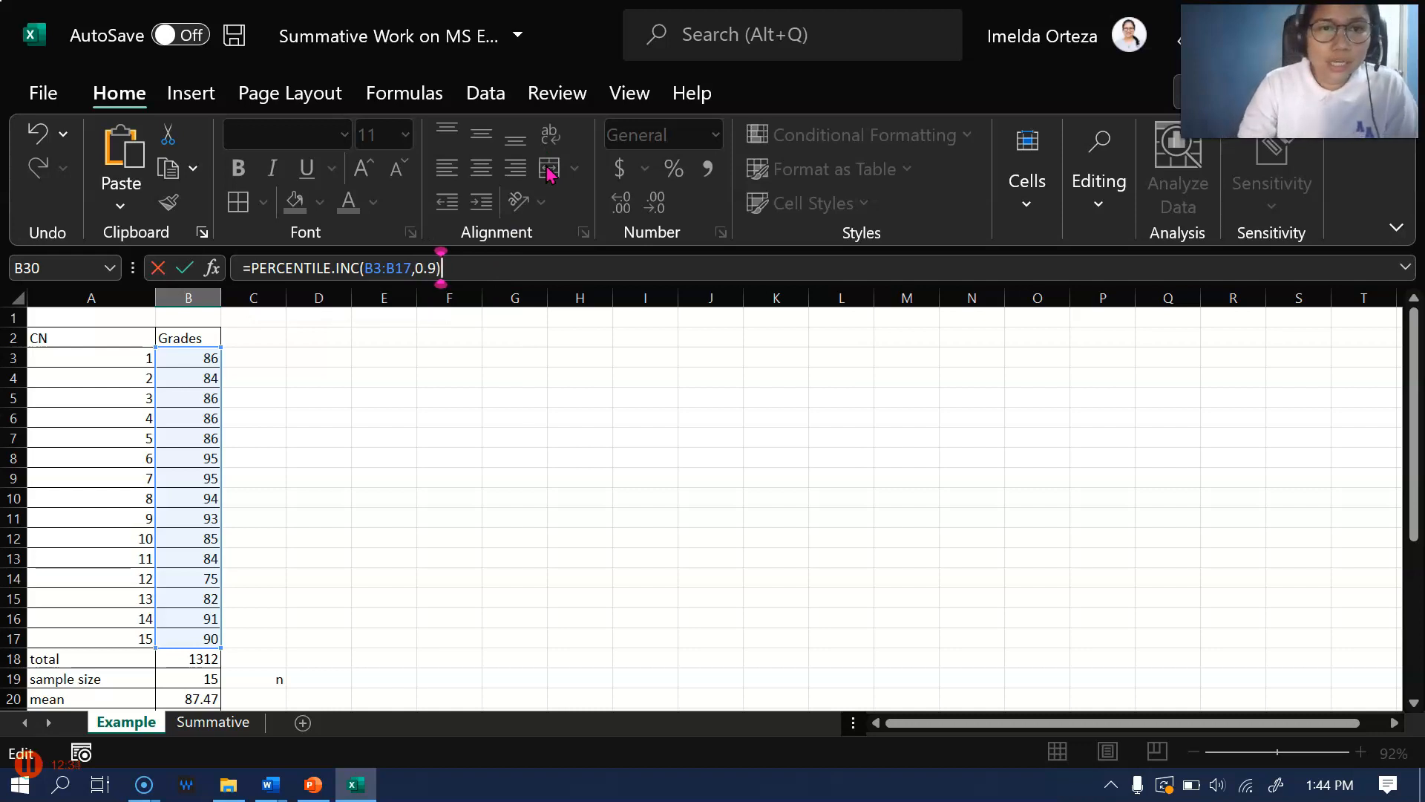
pyautogui.press('Return')
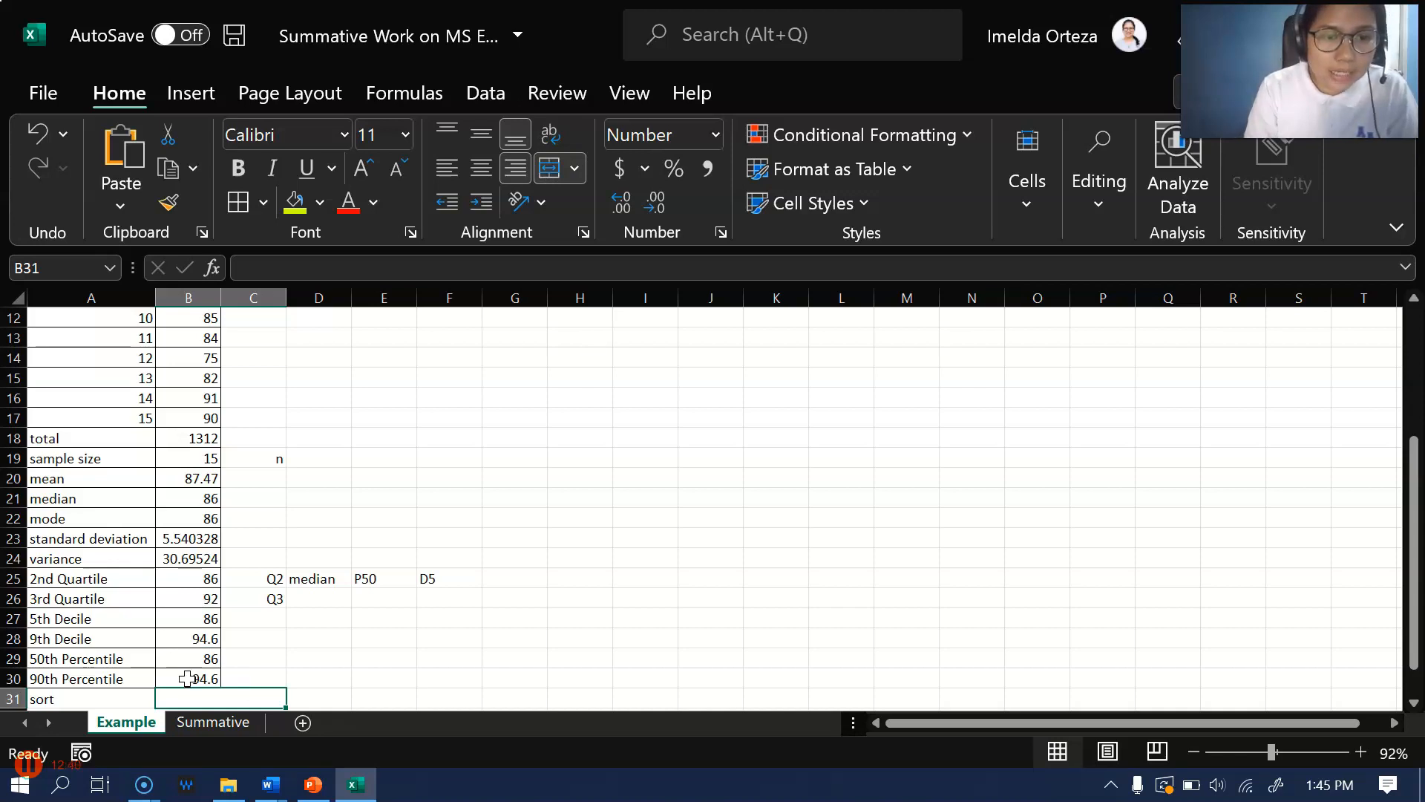
# Label the 9th decile as D9 in C28 and the 90th percentile as P90 in C30
pyautogui.click(251, 635)
pyautogui.write('D9')
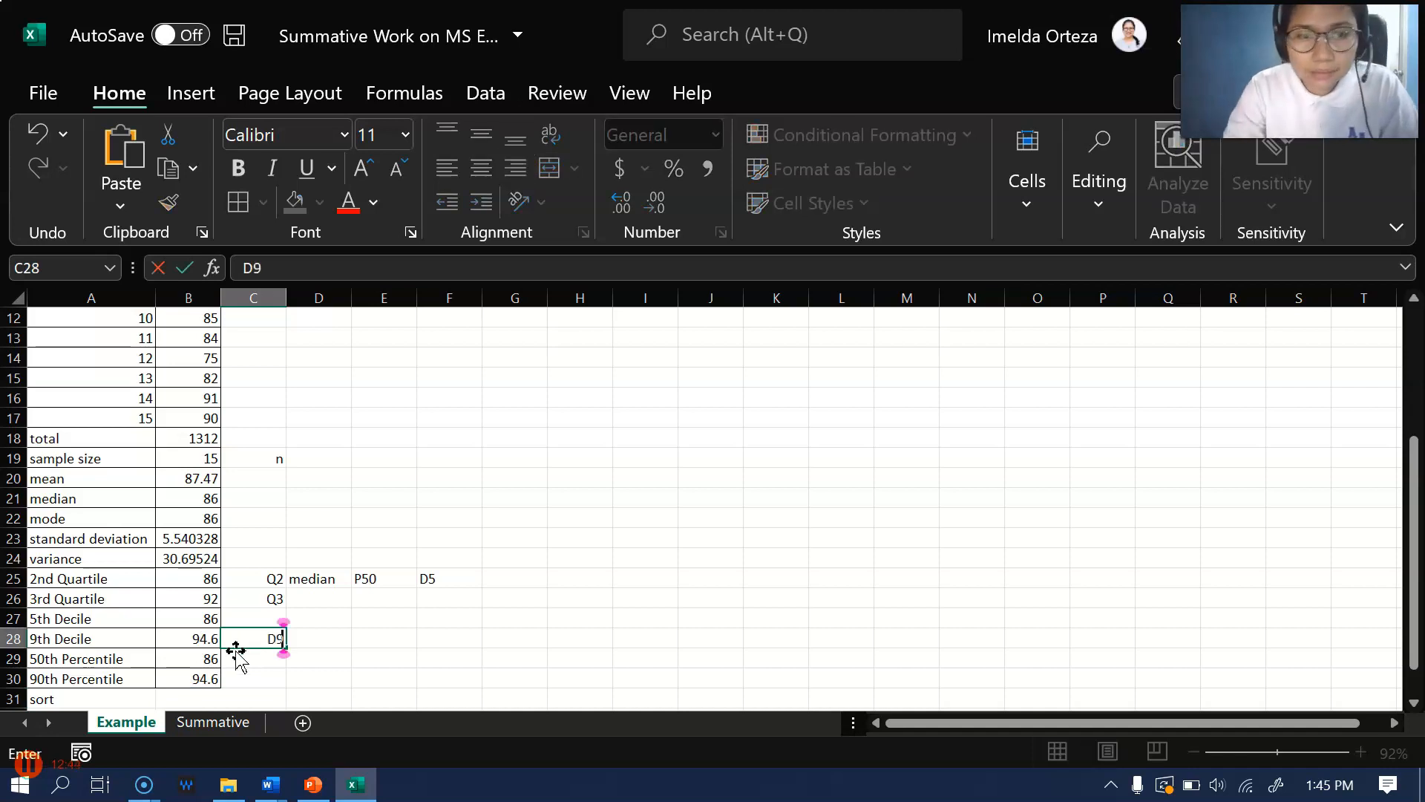
pyautogui.press('Return')
pyautogui.press('Return')
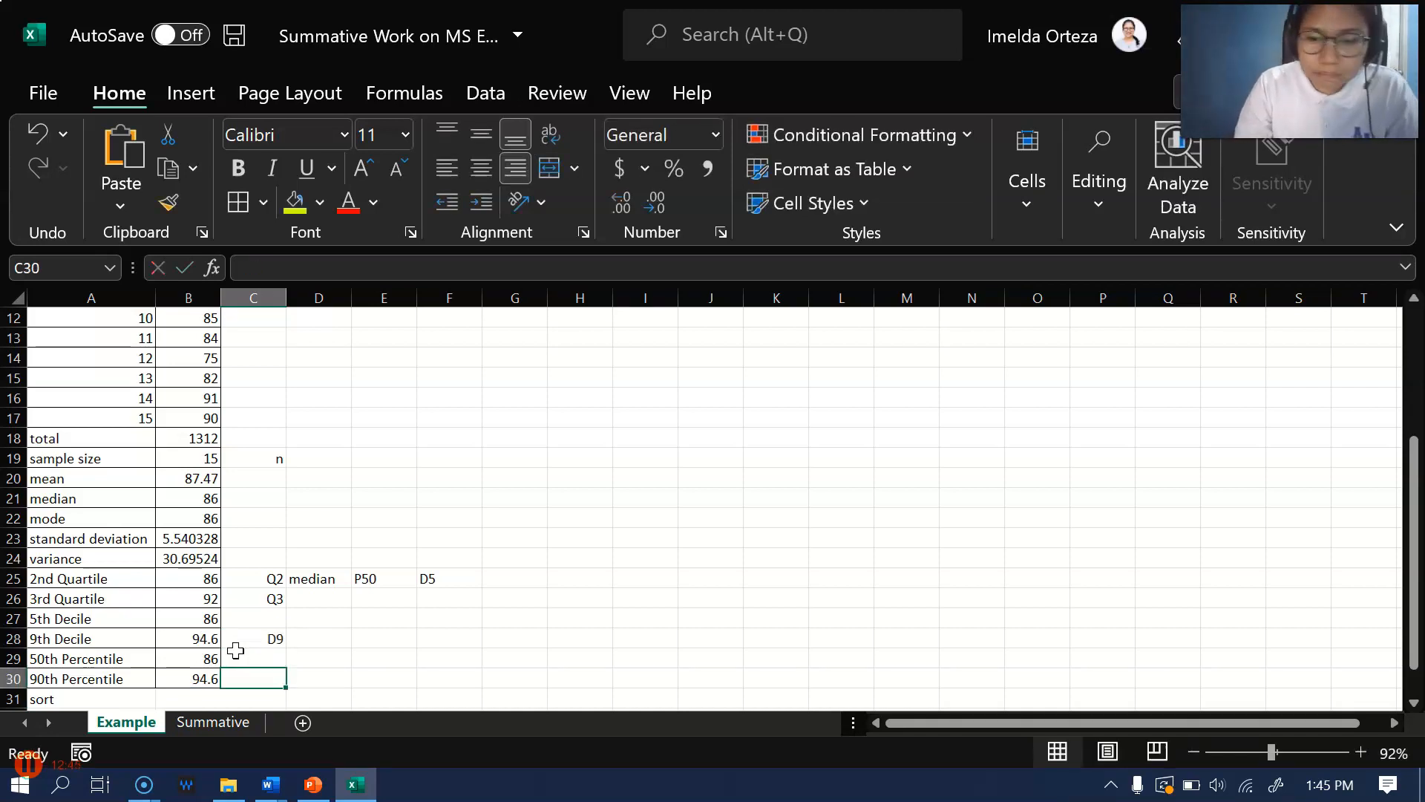
pyautogui.write('P90')
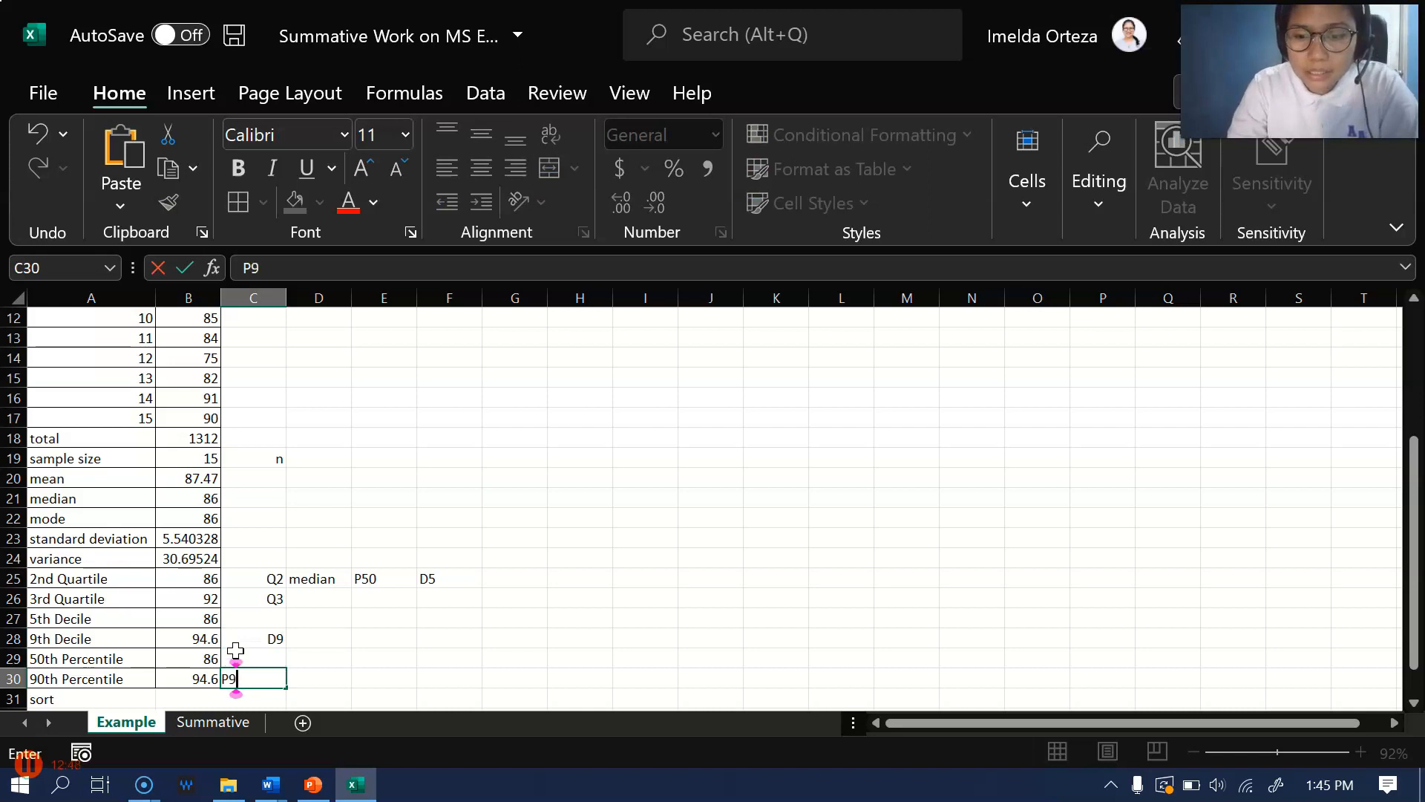
pyautogui.click(323, 639)
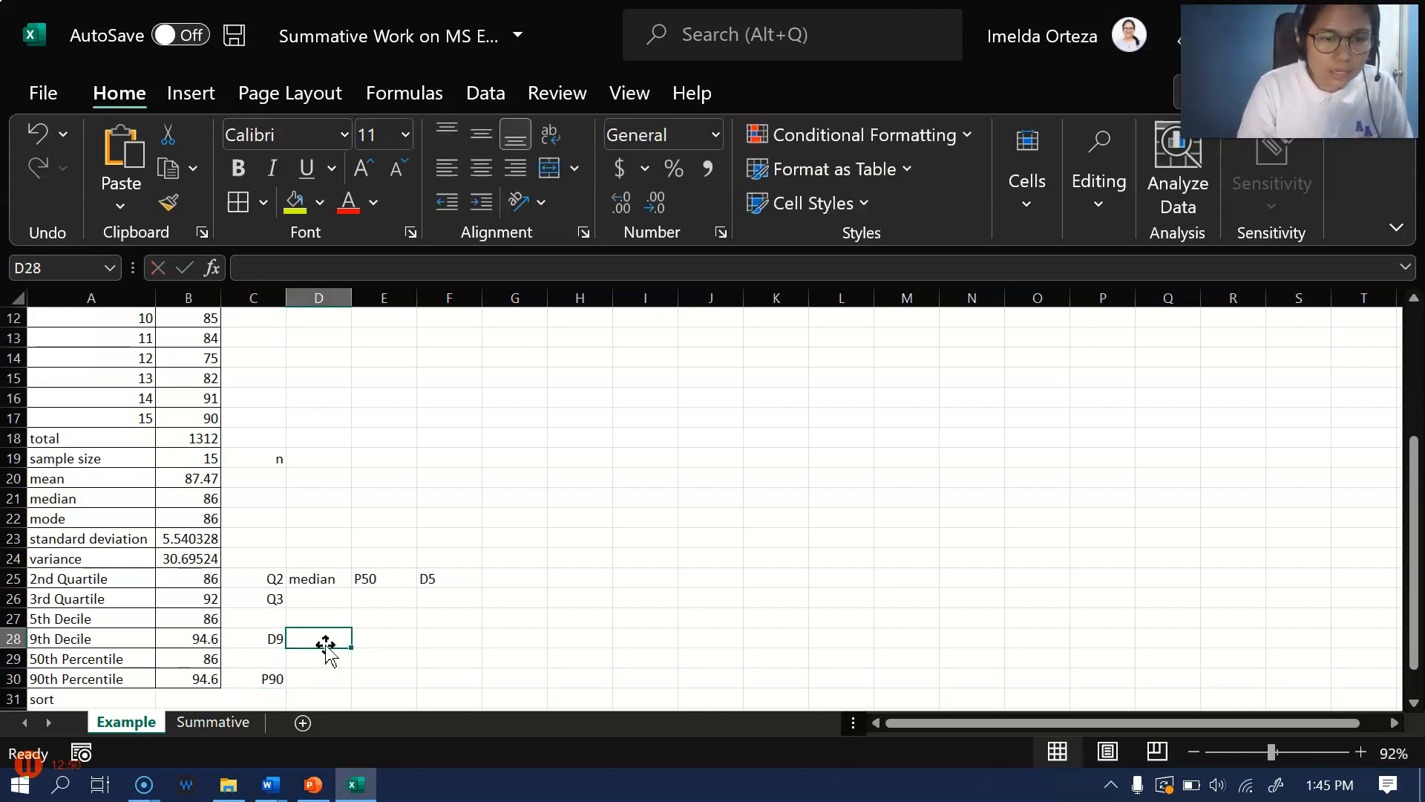
# Try to sort the grades in B3:B17 from smallest to largest with the selection expanded to the neighbouring data
pyautogui.scroll(1, 324, 637)
pyautogui.scroll(-2, 364, 589)
pyautogui.click(94, 642)
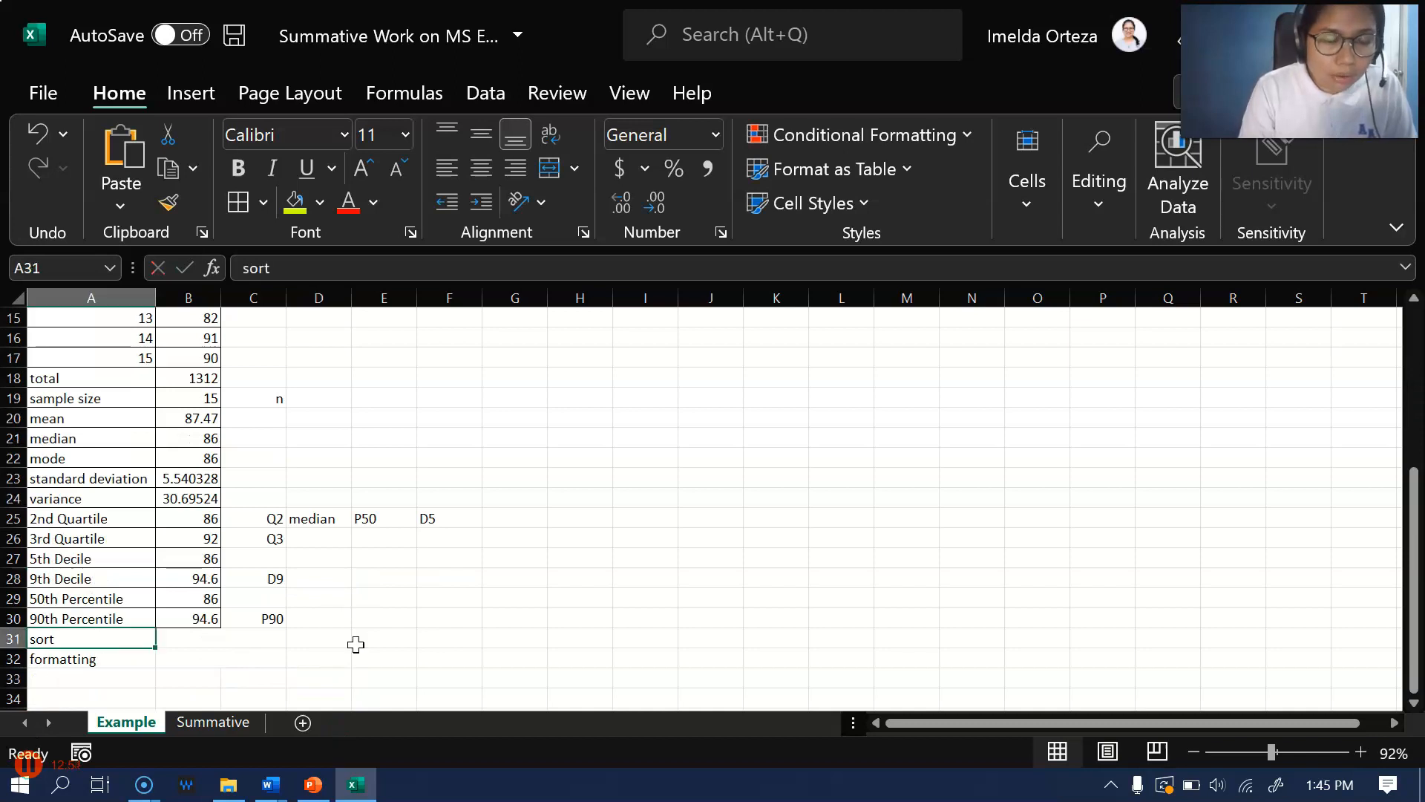
pyautogui.scroll(5, 321, 598)
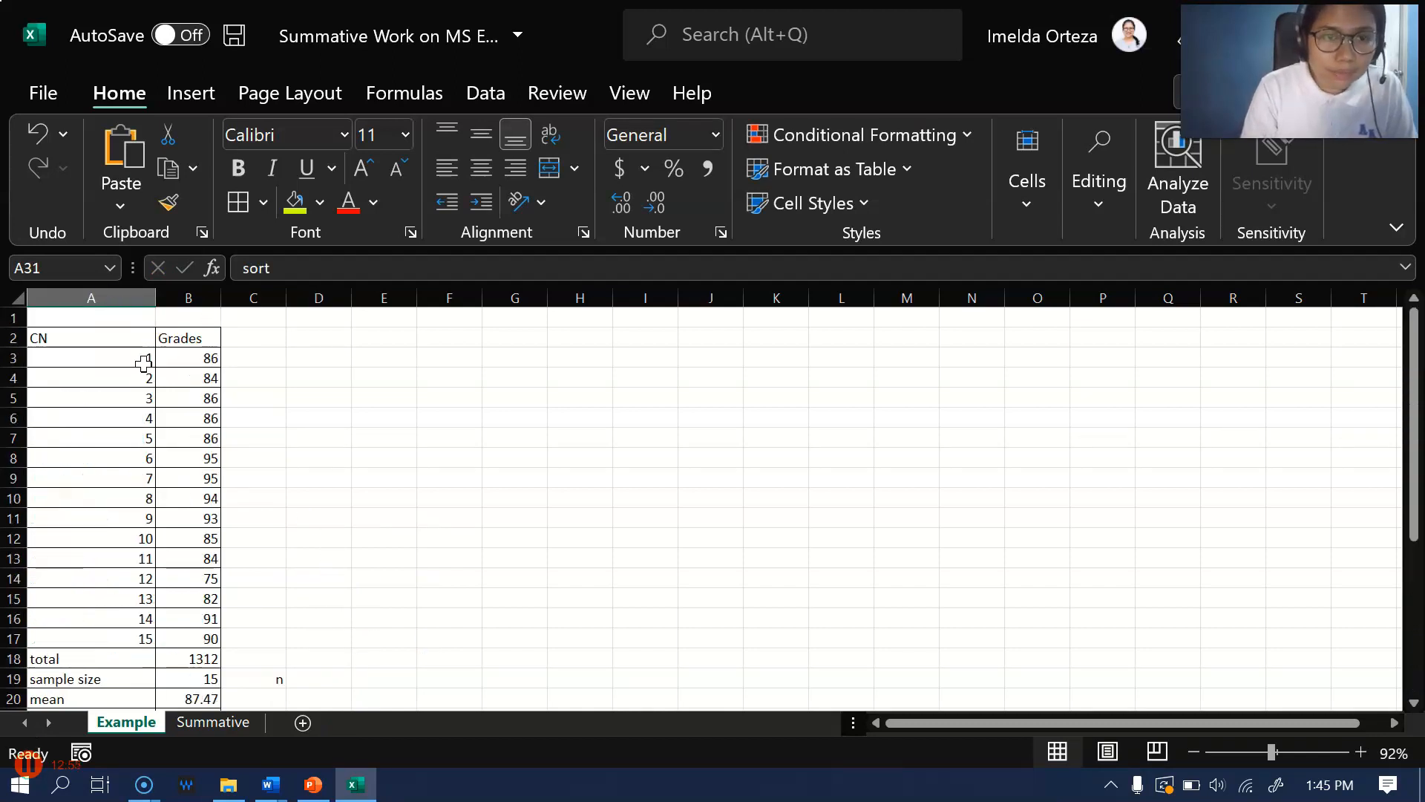
pyautogui.moveTo(170, 358); pyautogui.dragTo(176, 637)
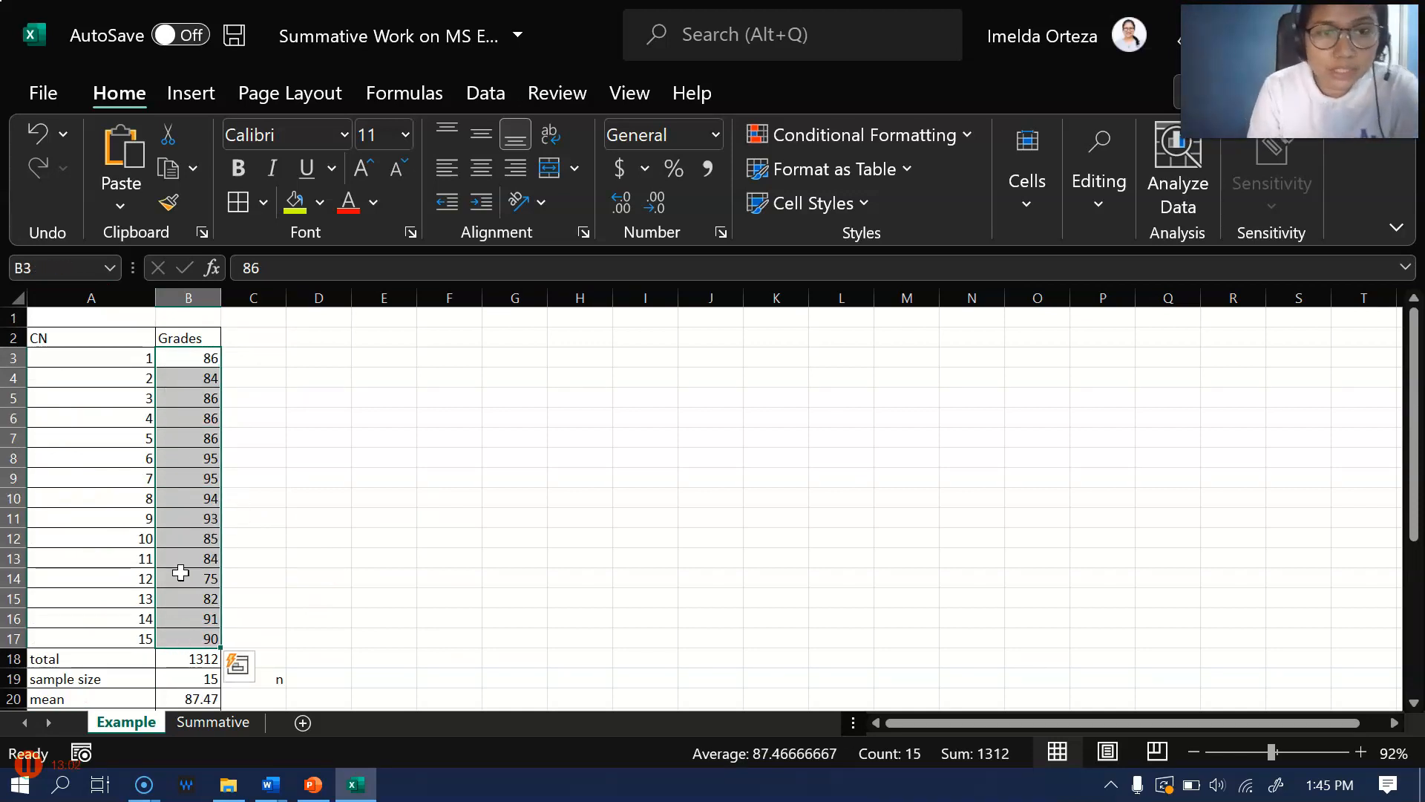
pyautogui.scroll(-1, 176, 631)
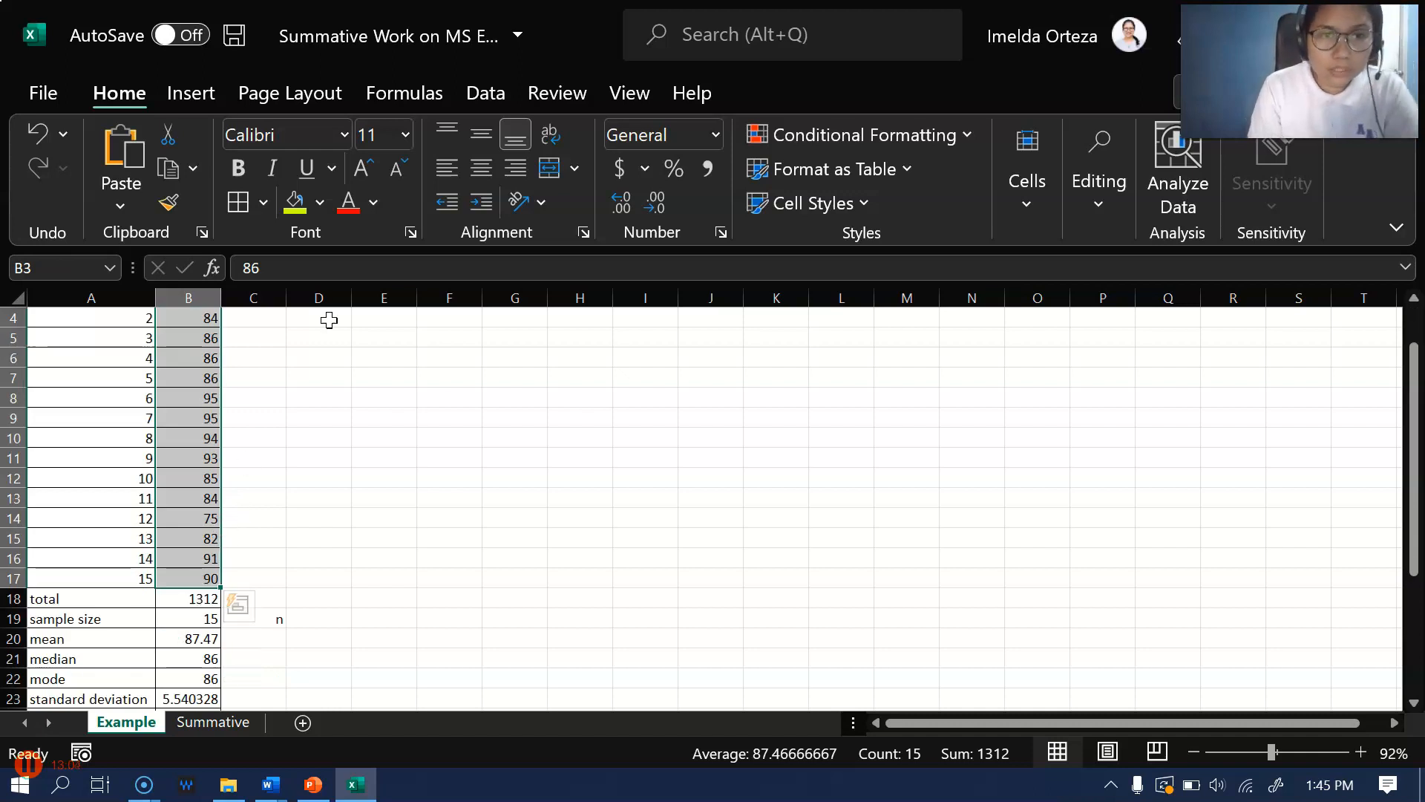
pyautogui.rightClick(193, 353)
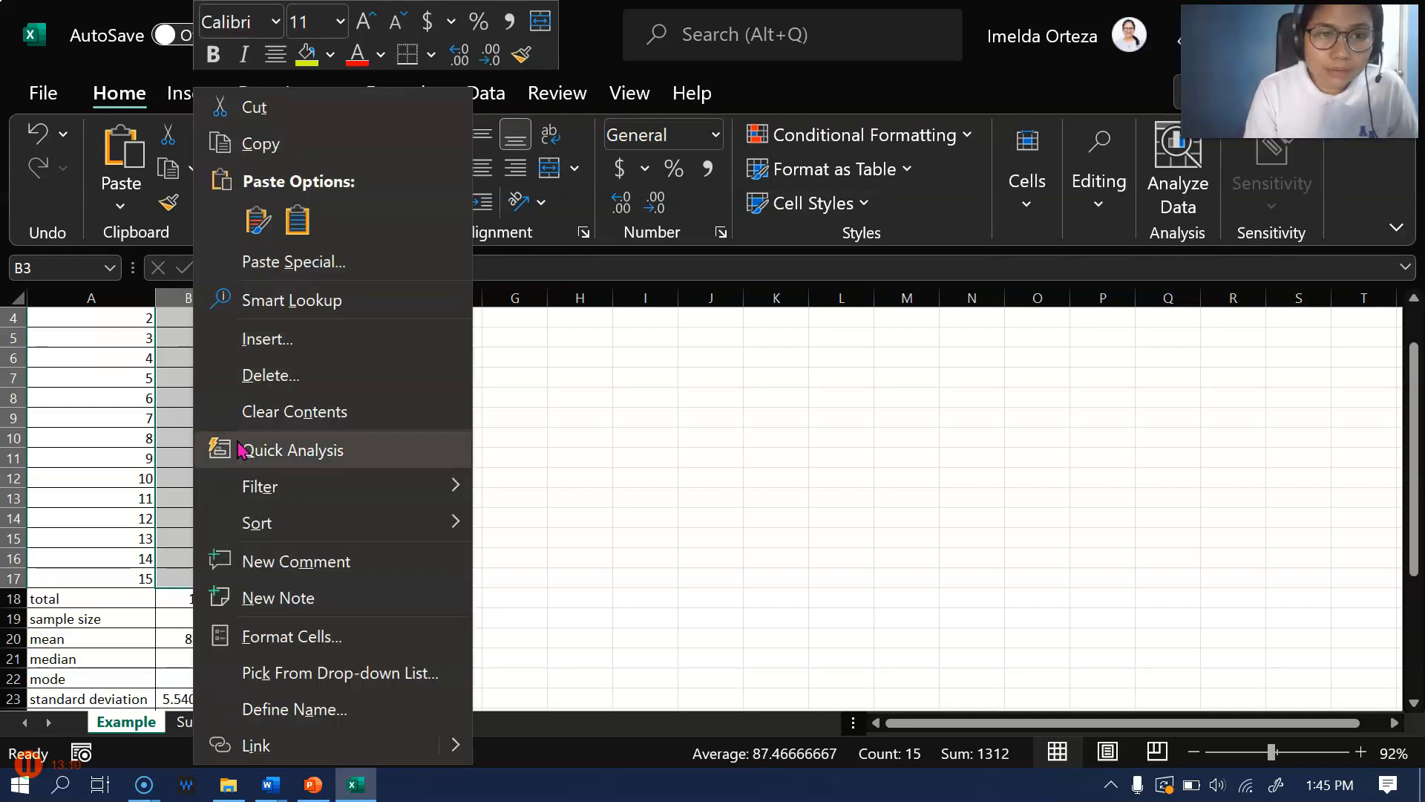
pyautogui.moveTo(266, 533)
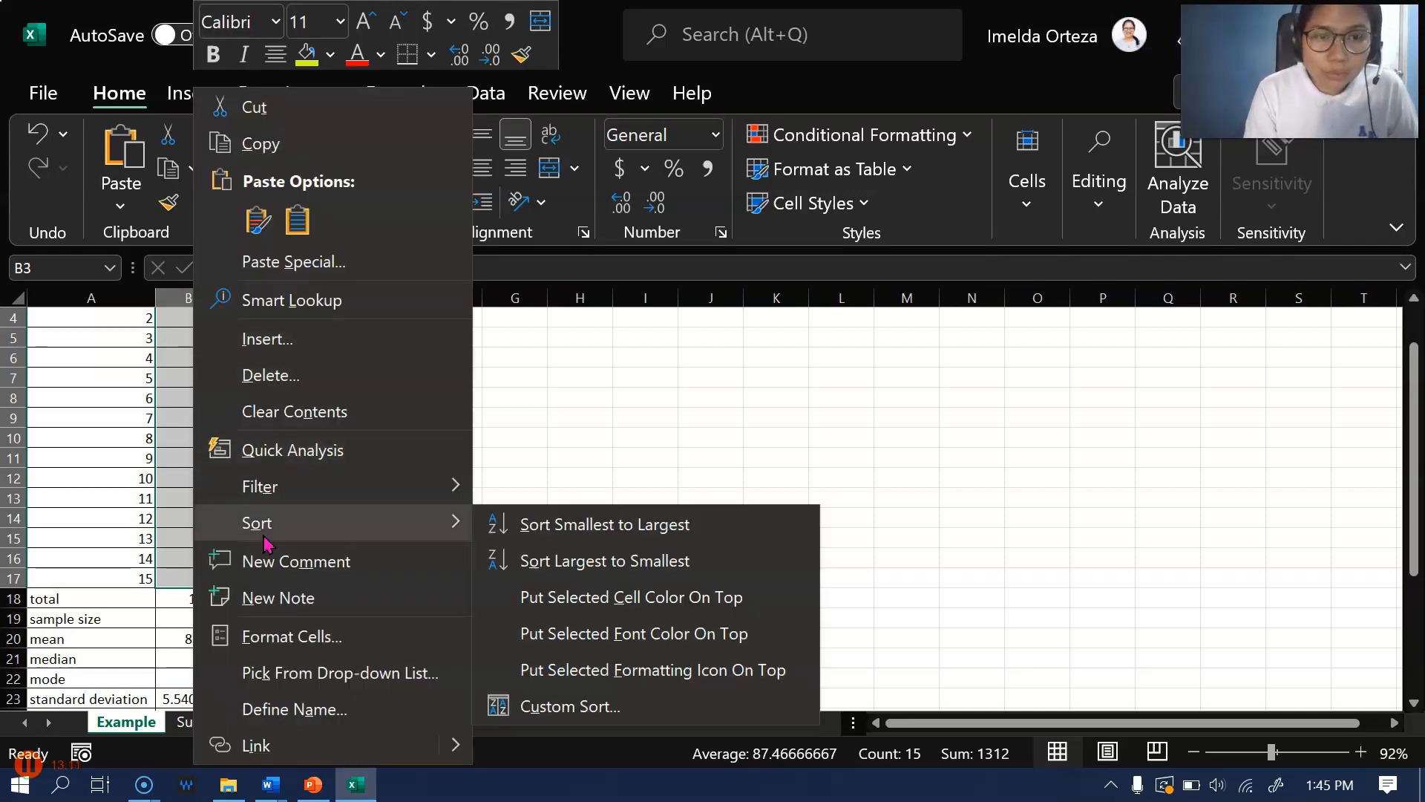
pyautogui.click(666, 531)
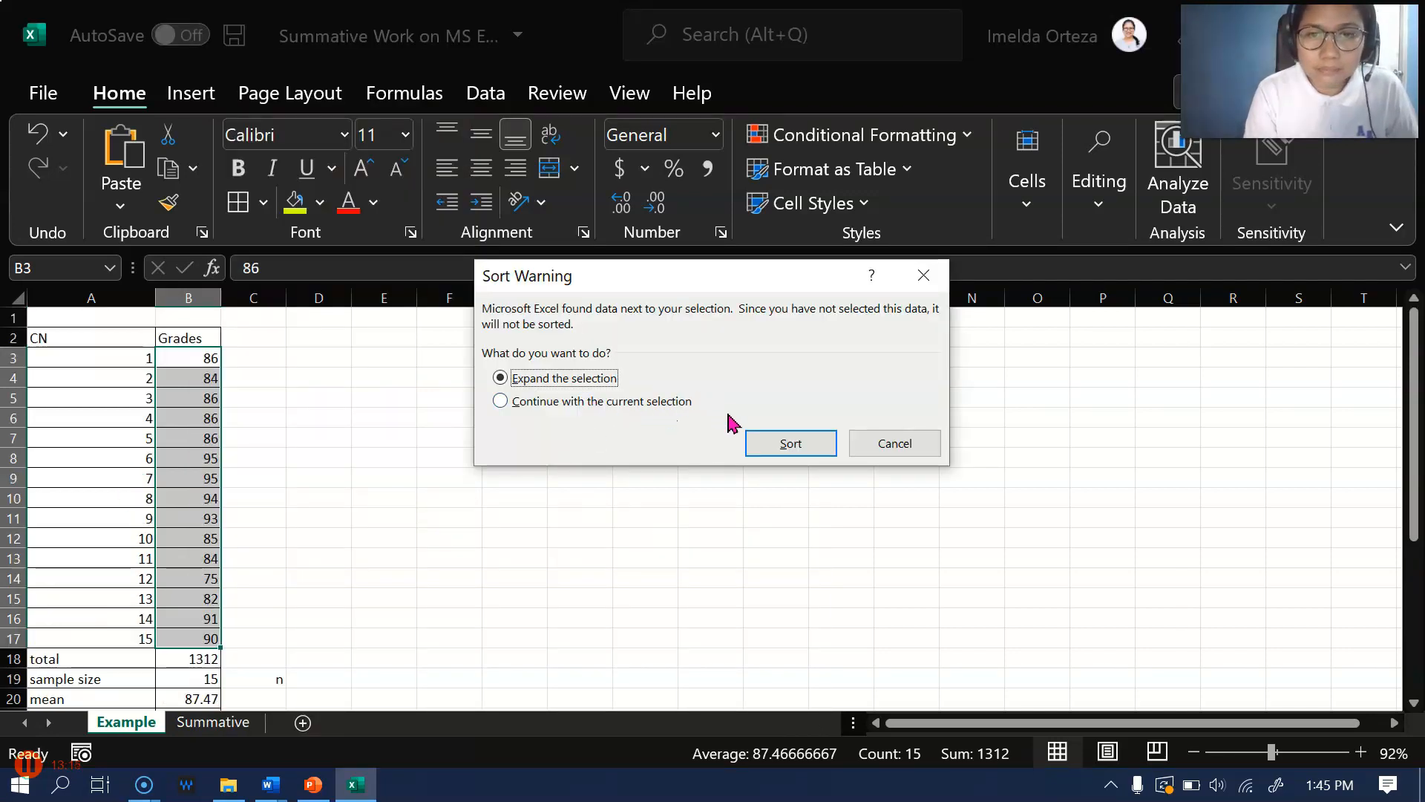
pyautogui.click(520, 409)
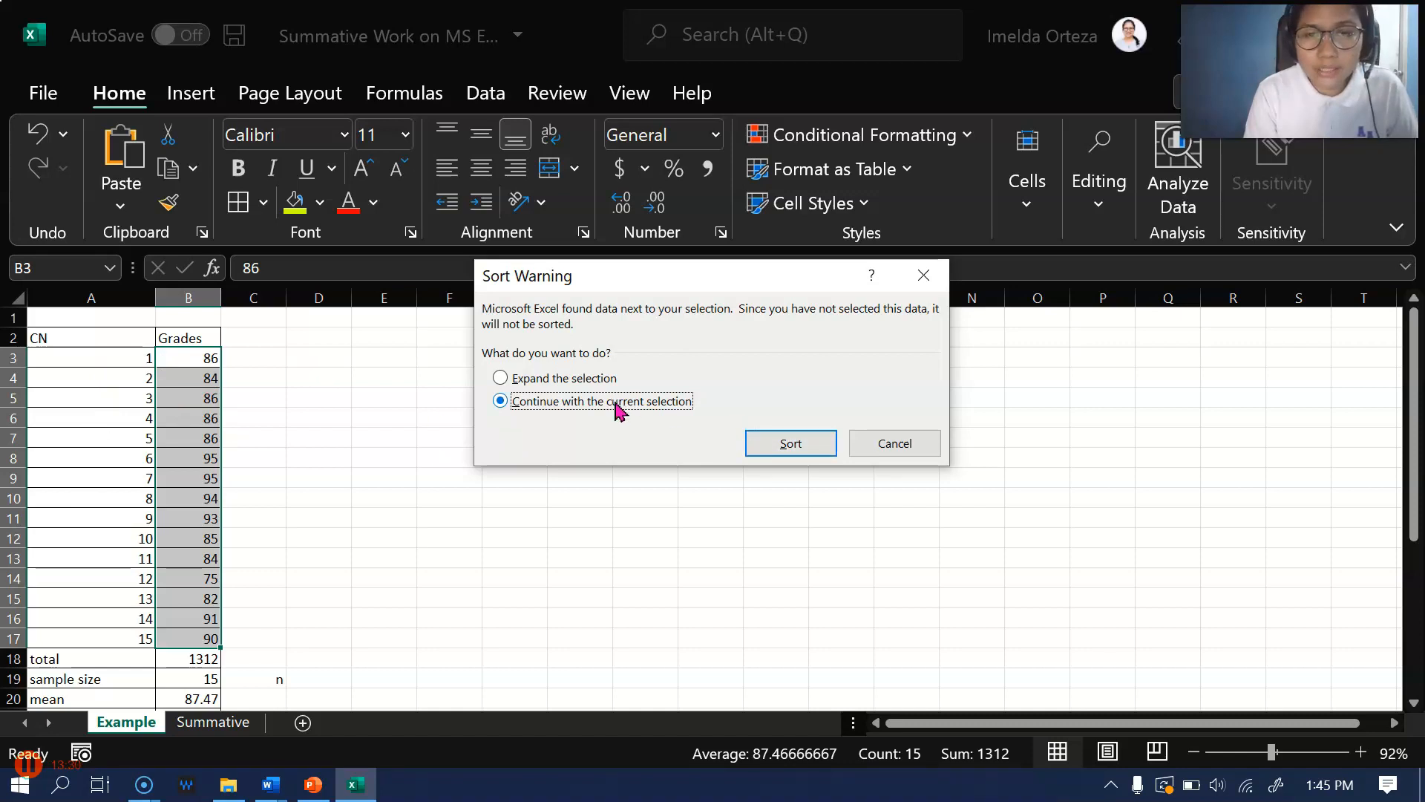
pyautogui.click(576, 378)
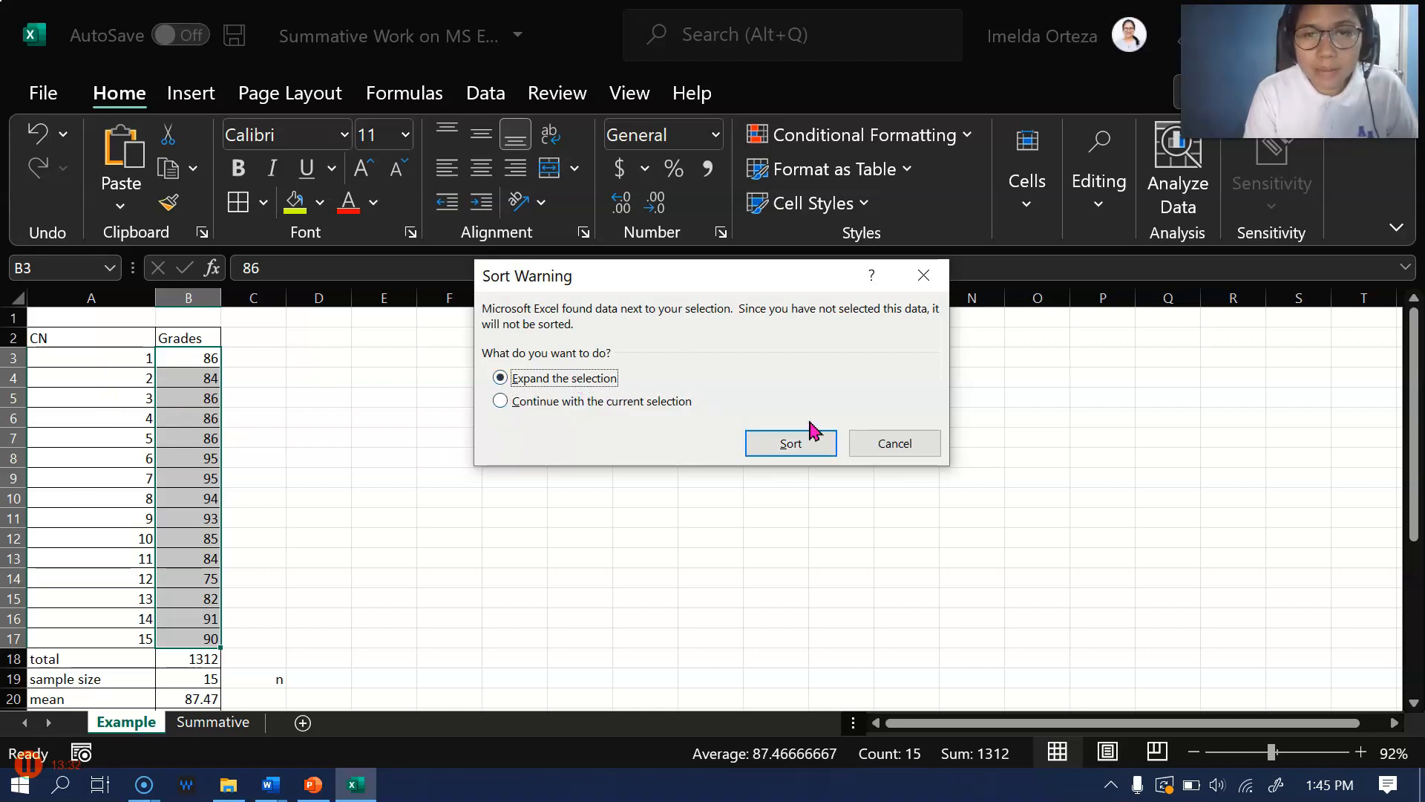
pyautogui.click(789, 443)
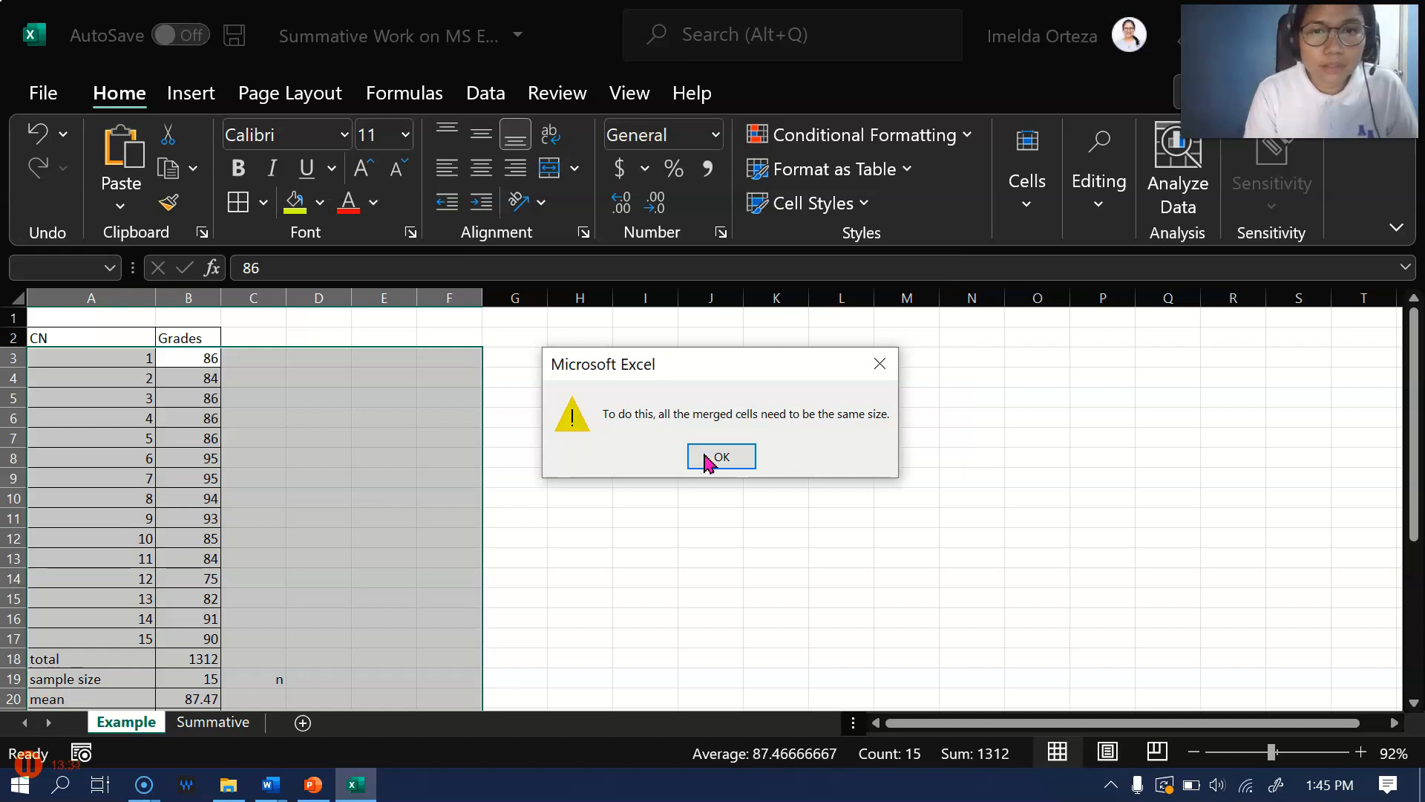
pyautogui.click(720, 456)
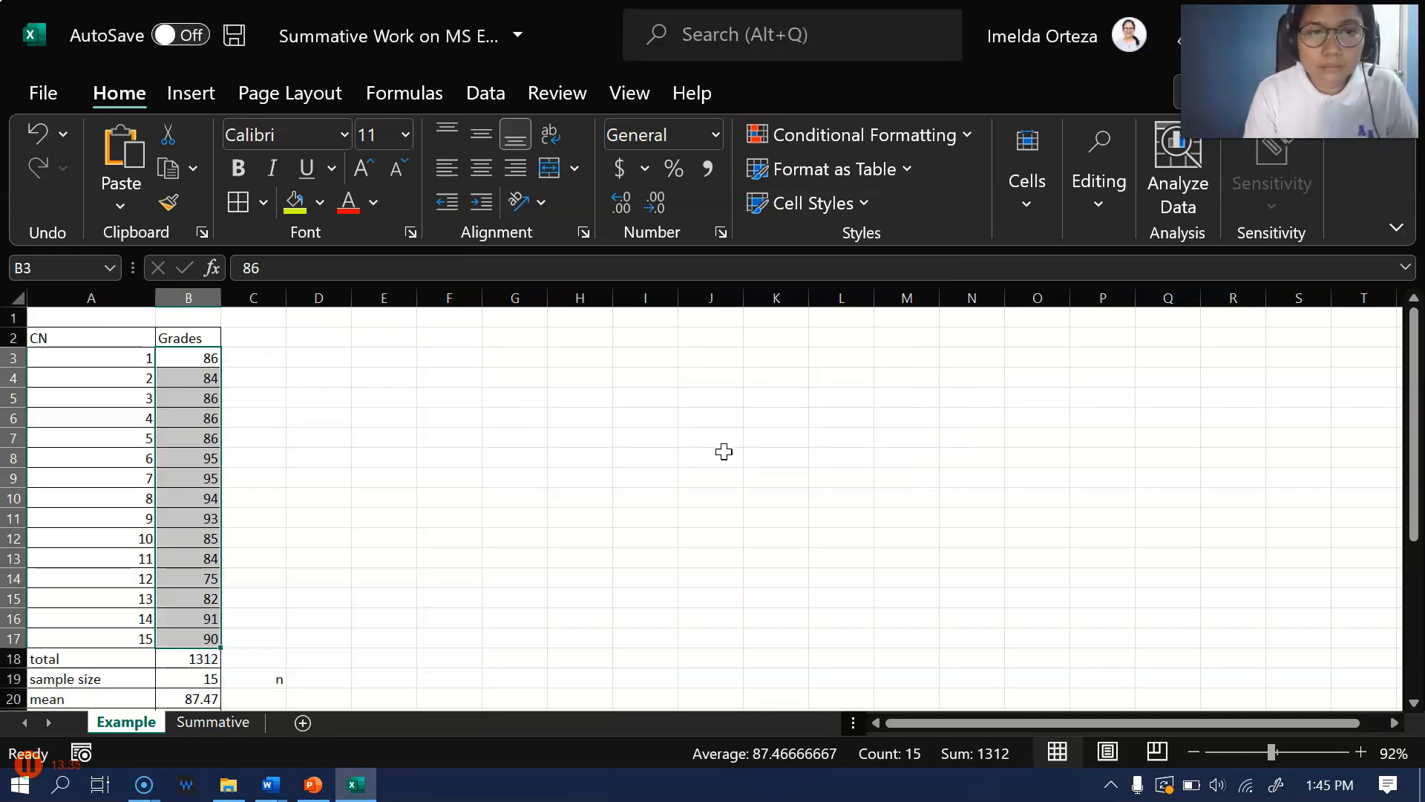
# Try to sort the class numbers and grades together from smallest to largest over A3:B16
pyautogui.click(194, 373)
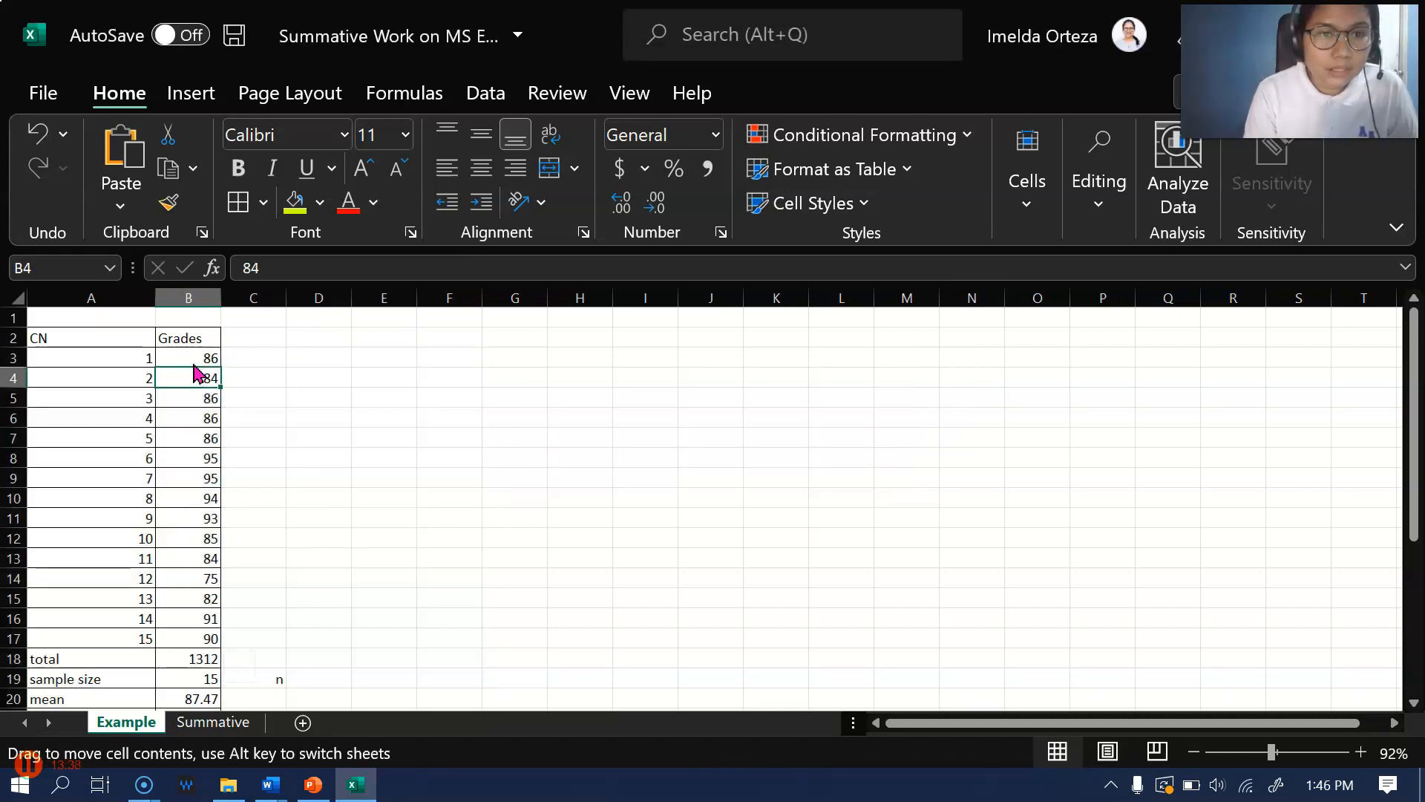
pyautogui.moveTo(194, 360); pyautogui.dragTo(199, 579)
pyautogui.moveTo(112, 357); pyautogui.dragTo(182, 624)
pyautogui.rightClick(136, 387)
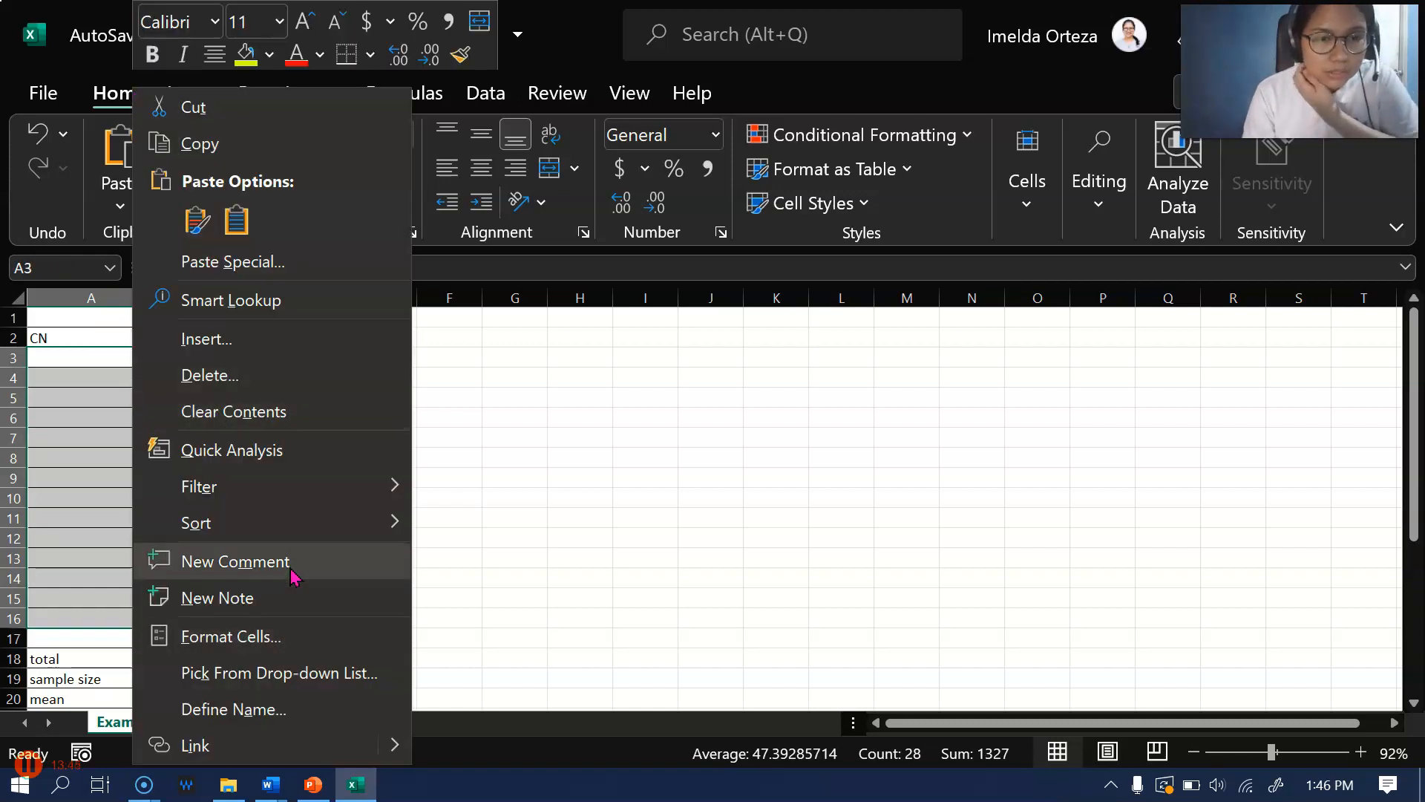
pyautogui.moveTo(300, 529)
pyautogui.click(545, 536)
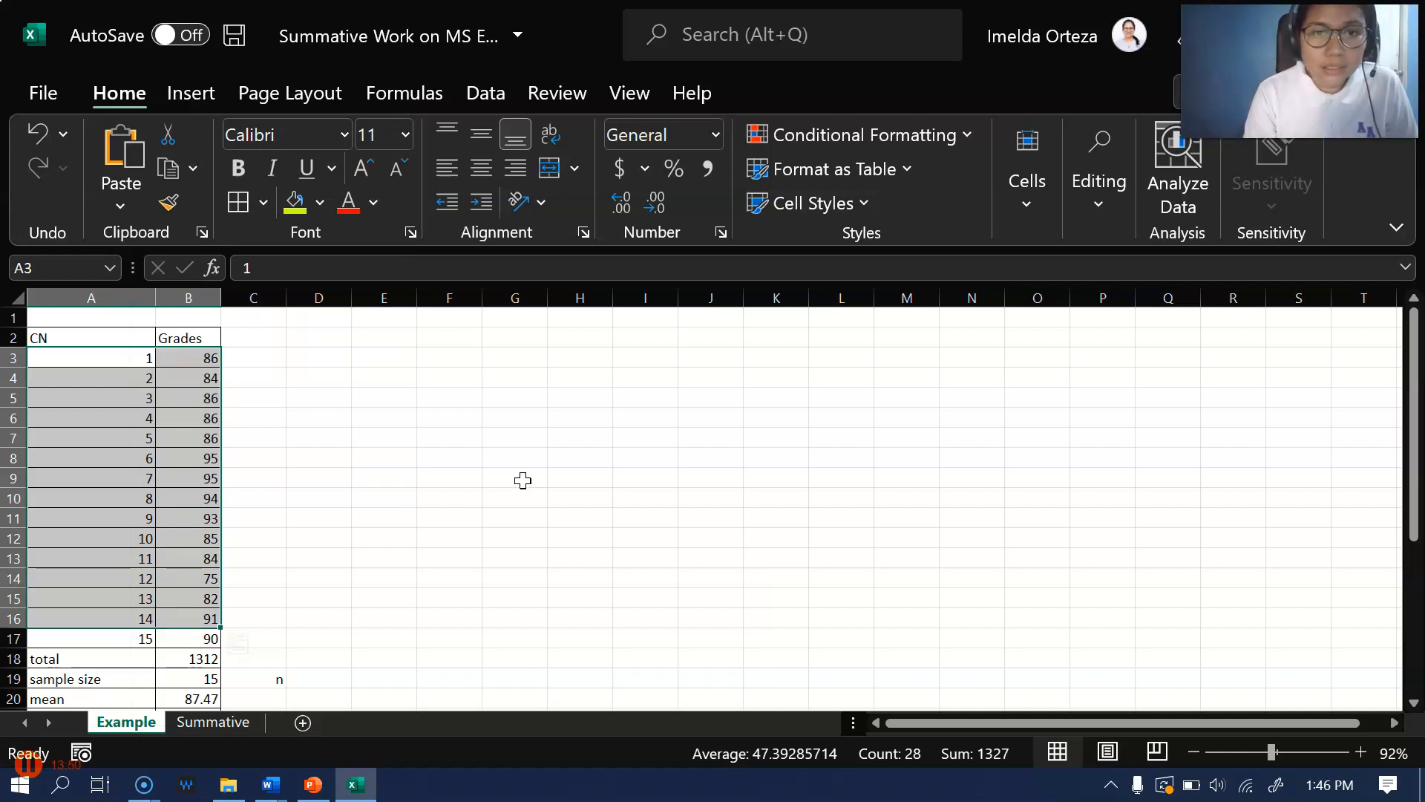
pyautogui.rightClick(102, 443)
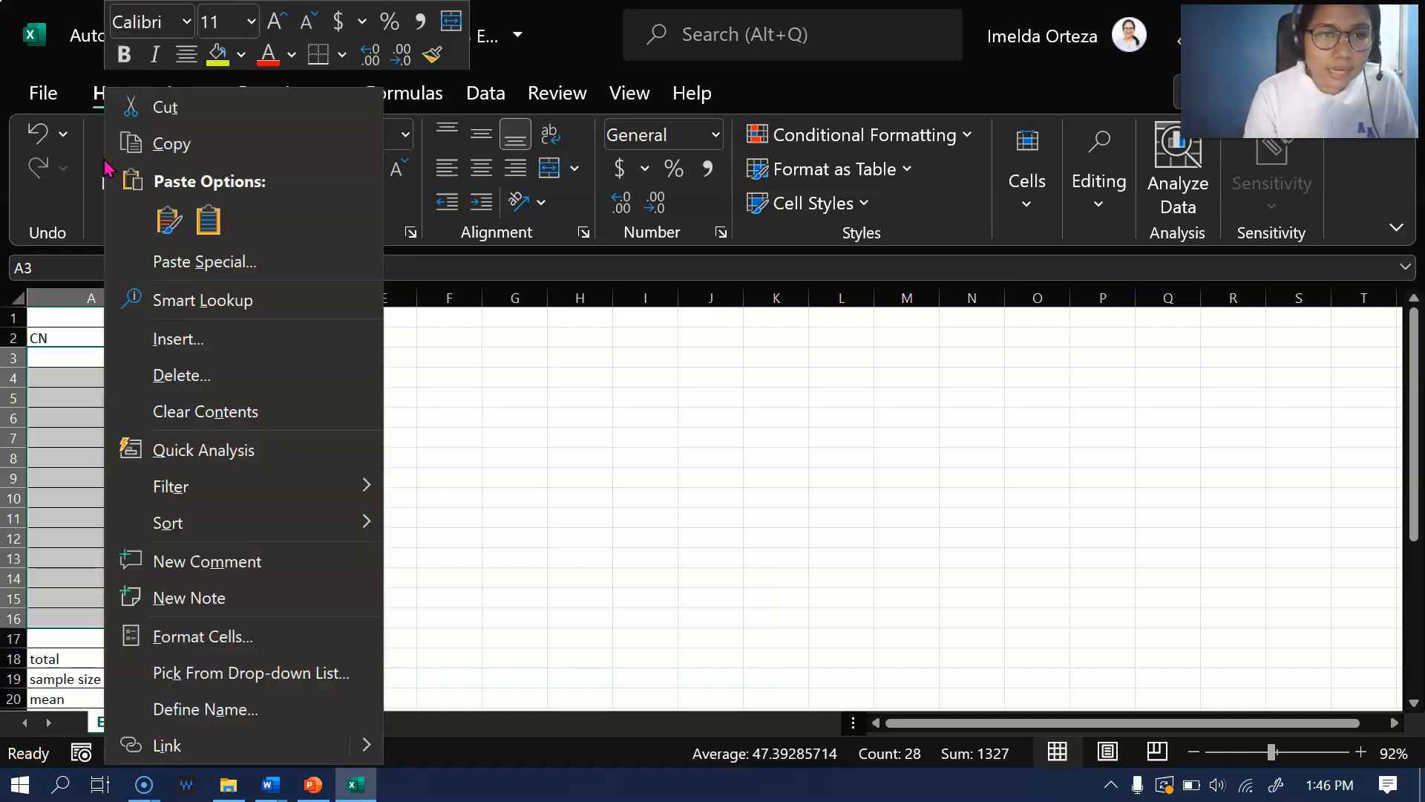
pyautogui.moveTo(293, 522)
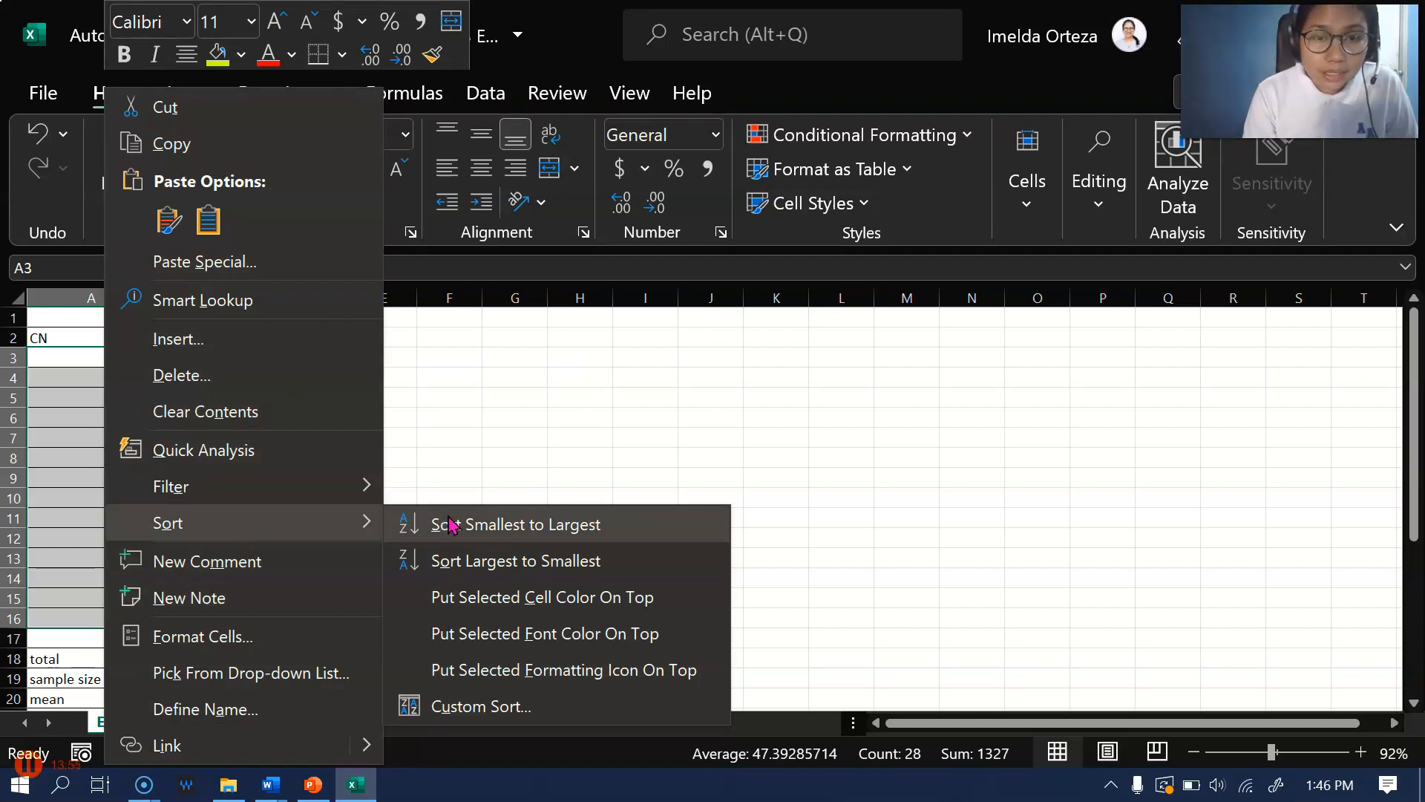
pyautogui.click(449, 525)
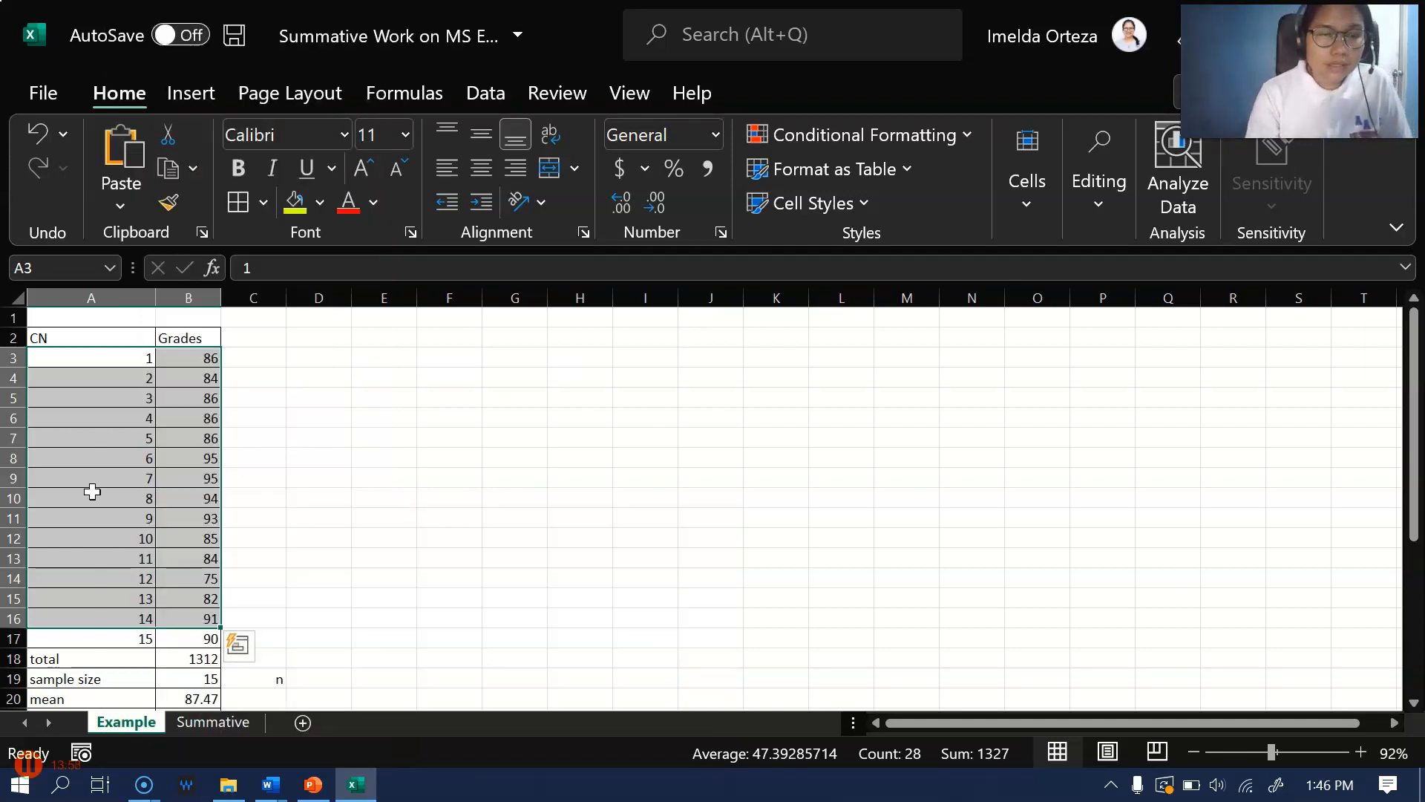
pyautogui.rightClick(186, 388)
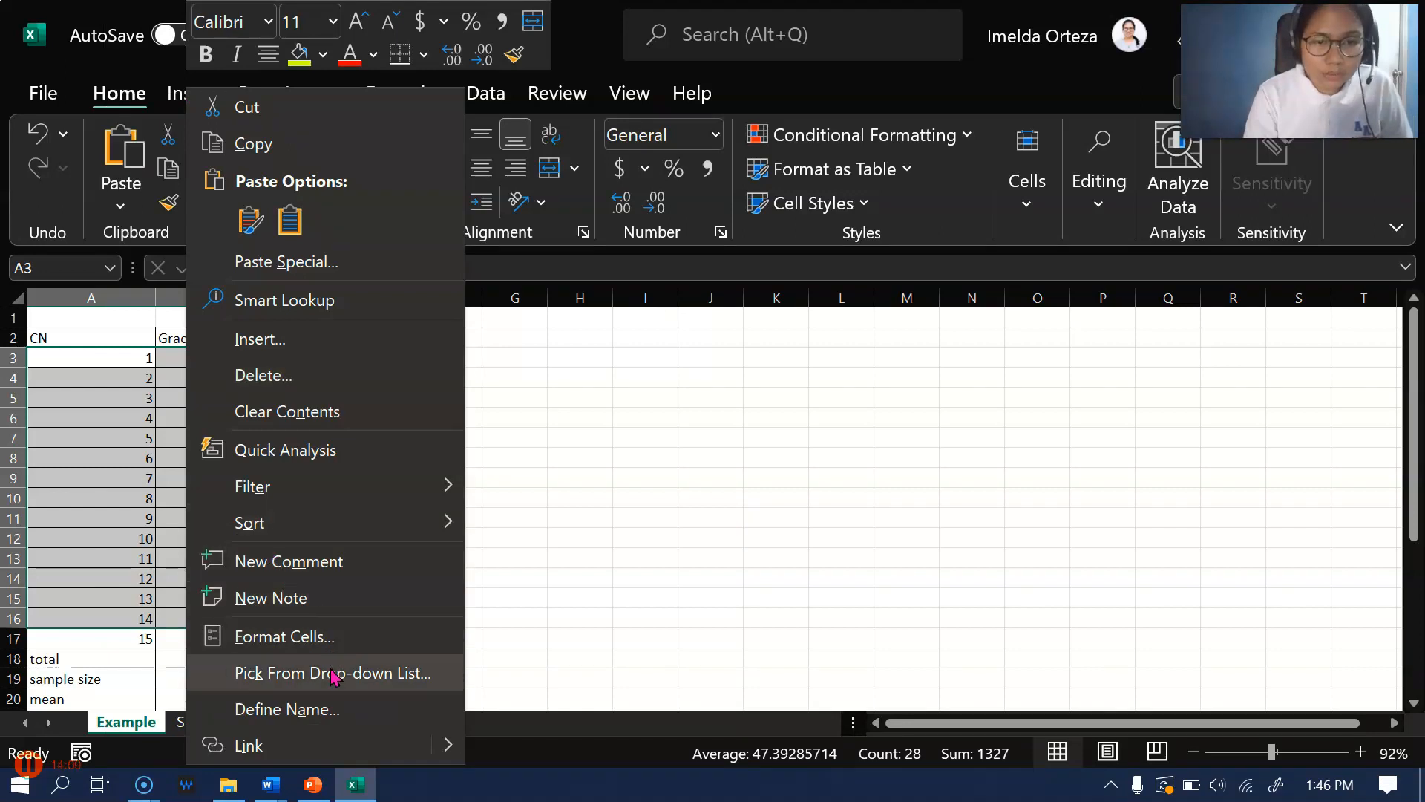
pyautogui.moveTo(401, 541)
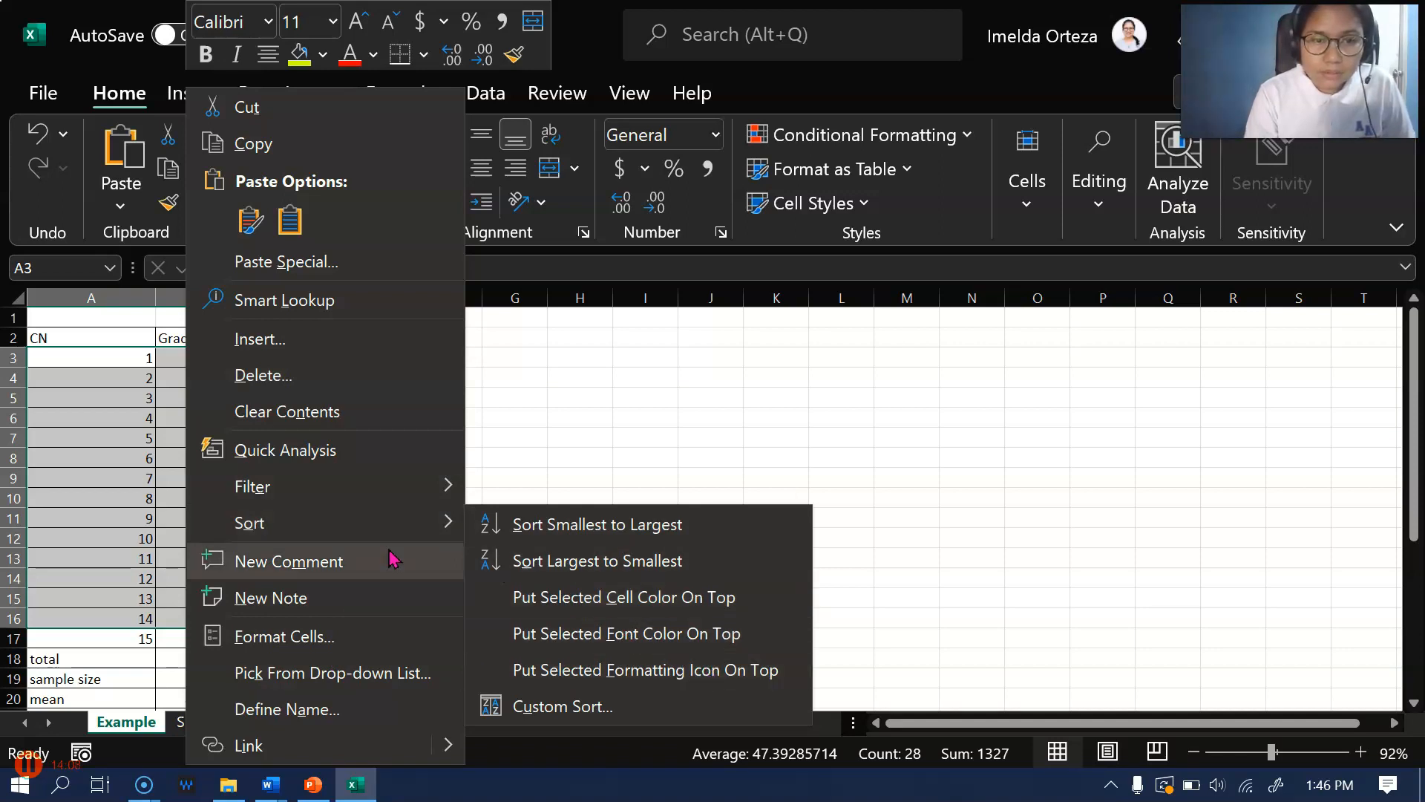
pyautogui.click(542, 534)
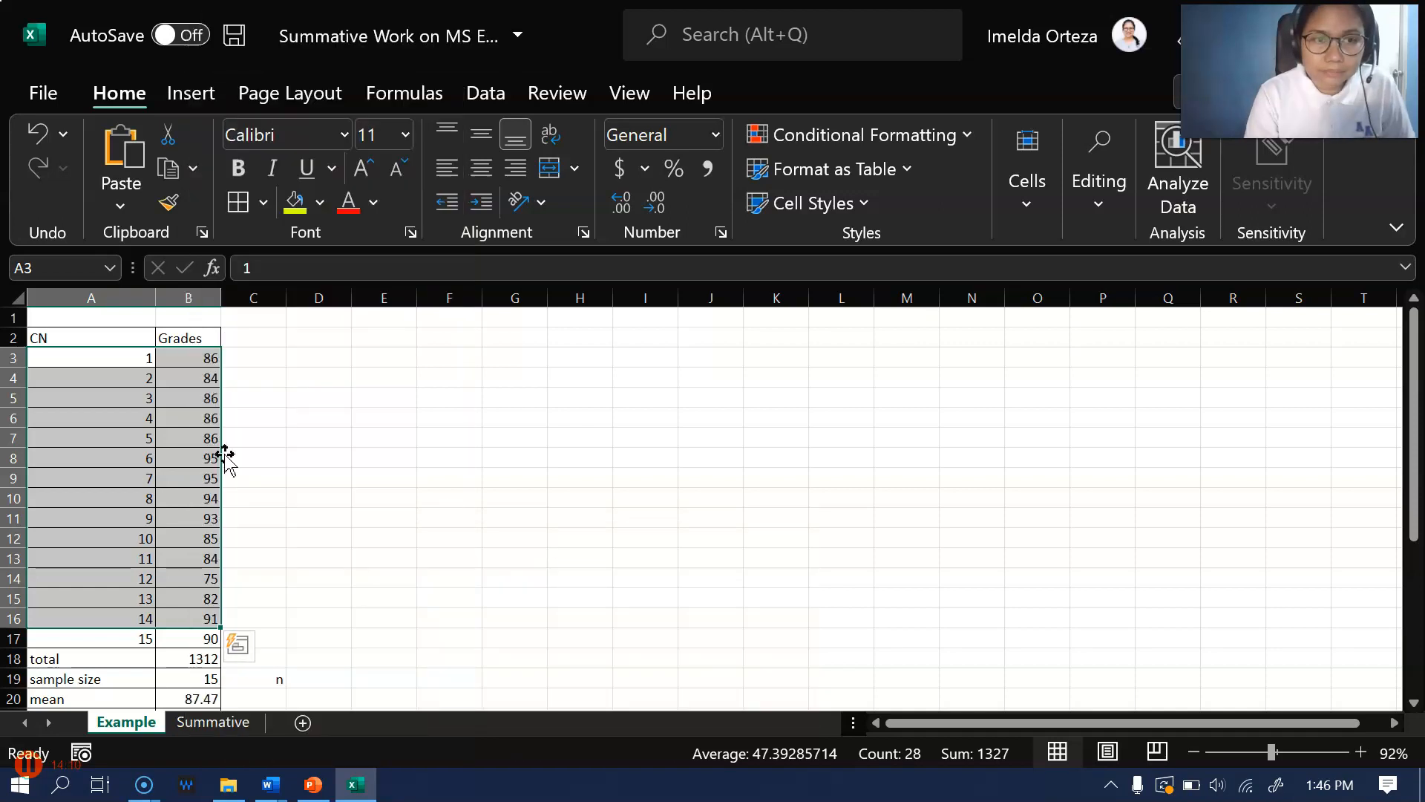
# Sort only the grades in B3:B17 from smallest to largest, continuing with the current selection
pyautogui.click(192, 364)
pyautogui.moveTo(192, 364); pyautogui.dragTo(193, 640)
pyautogui.rightClick(202, 479)
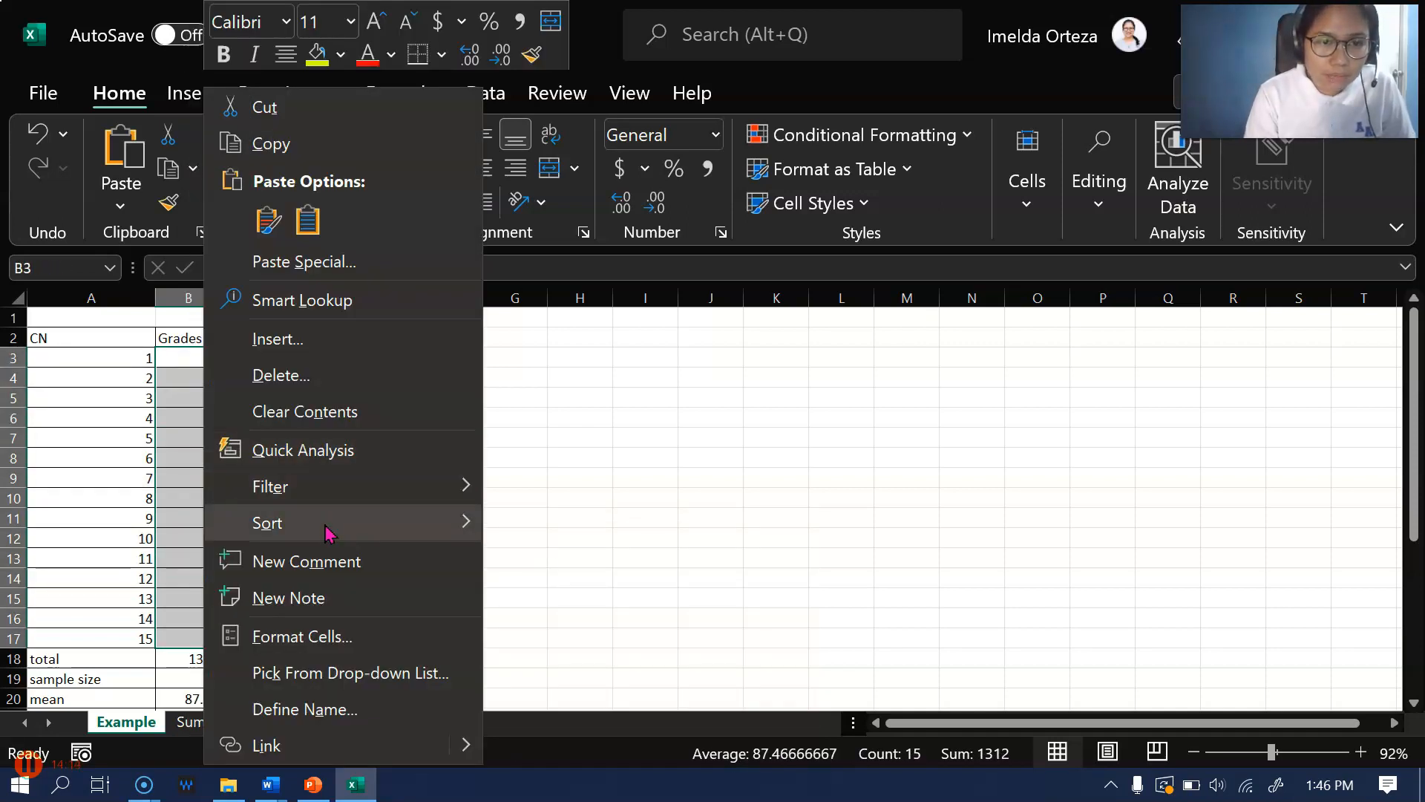
pyautogui.moveTo(468, 529)
pyautogui.click(534, 530)
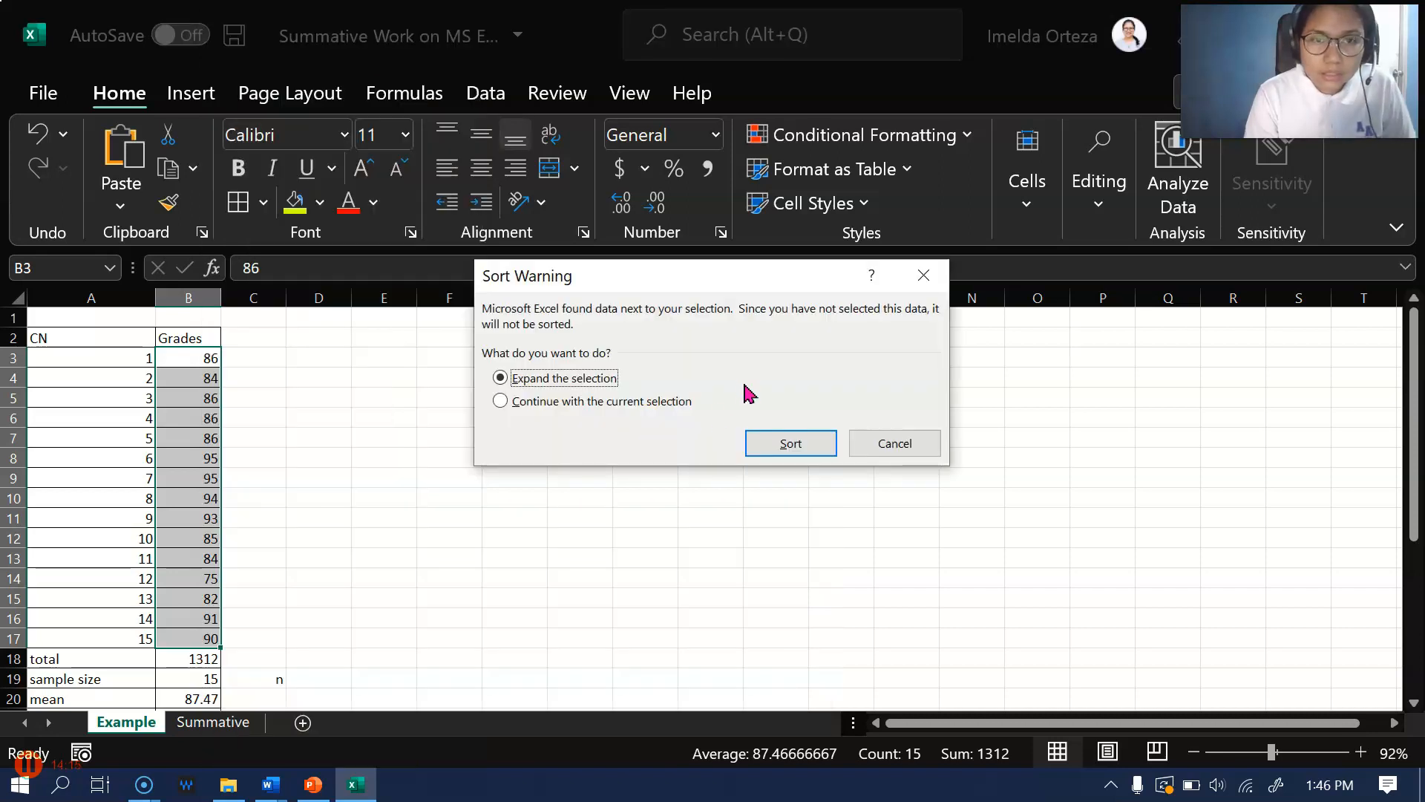
pyautogui.click(664, 405)
pyautogui.click(781, 447)
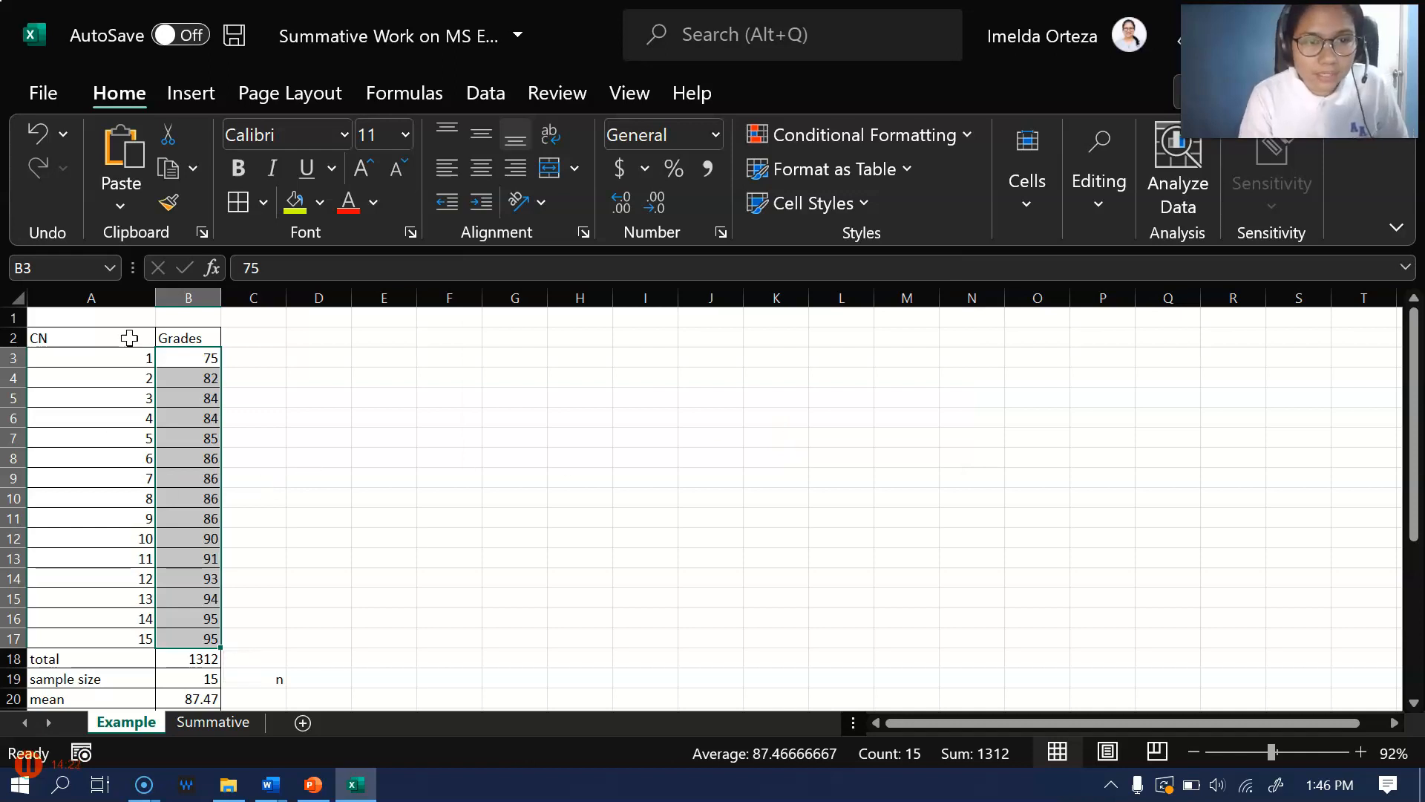
pyautogui.click(119, 373)
pyautogui.click(259, 423)
pyautogui.click(147, 359)
pyautogui.moveTo(146, 358); pyautogui.dragTo(173, 622)
pyautogui.rightClick(105, 416)
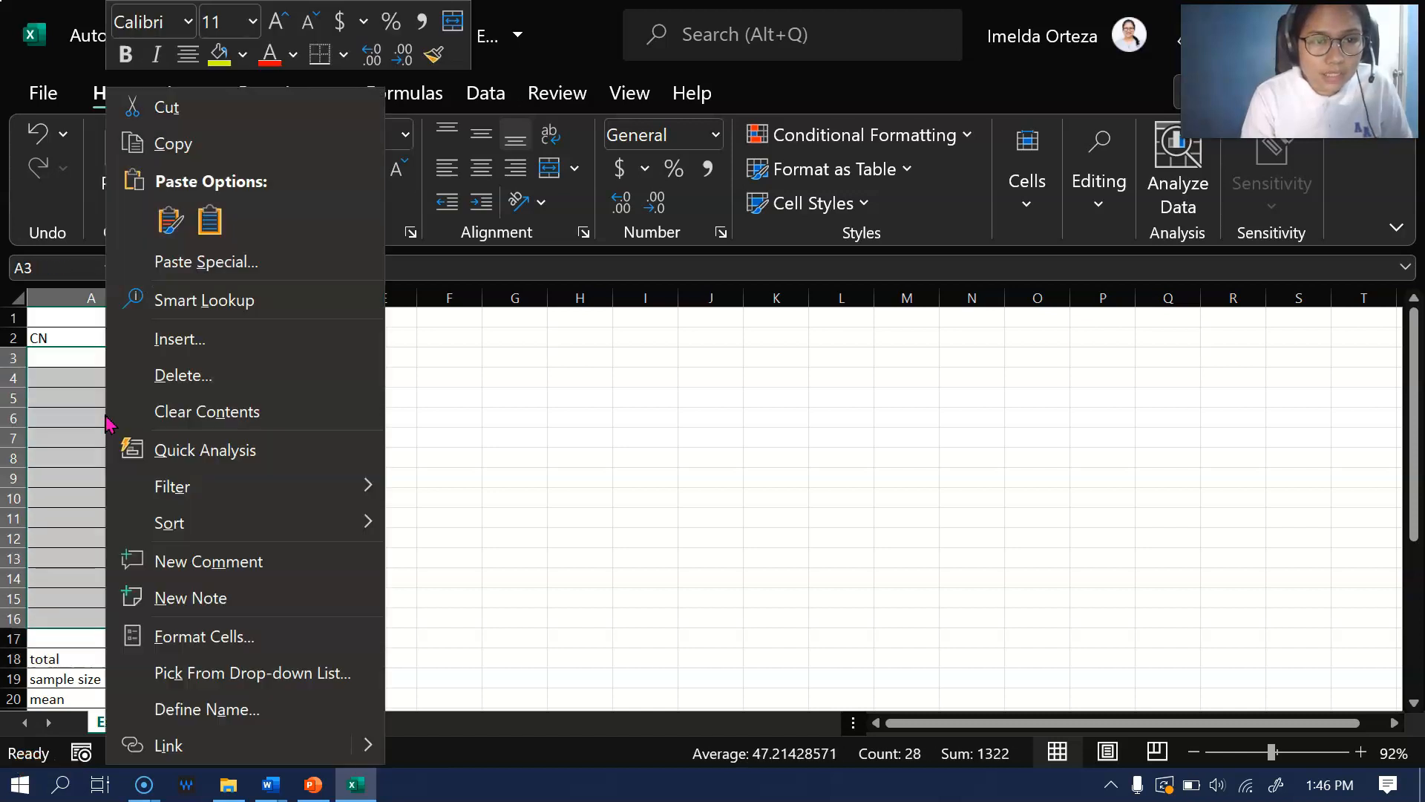
pyautogui.click(648, 379)
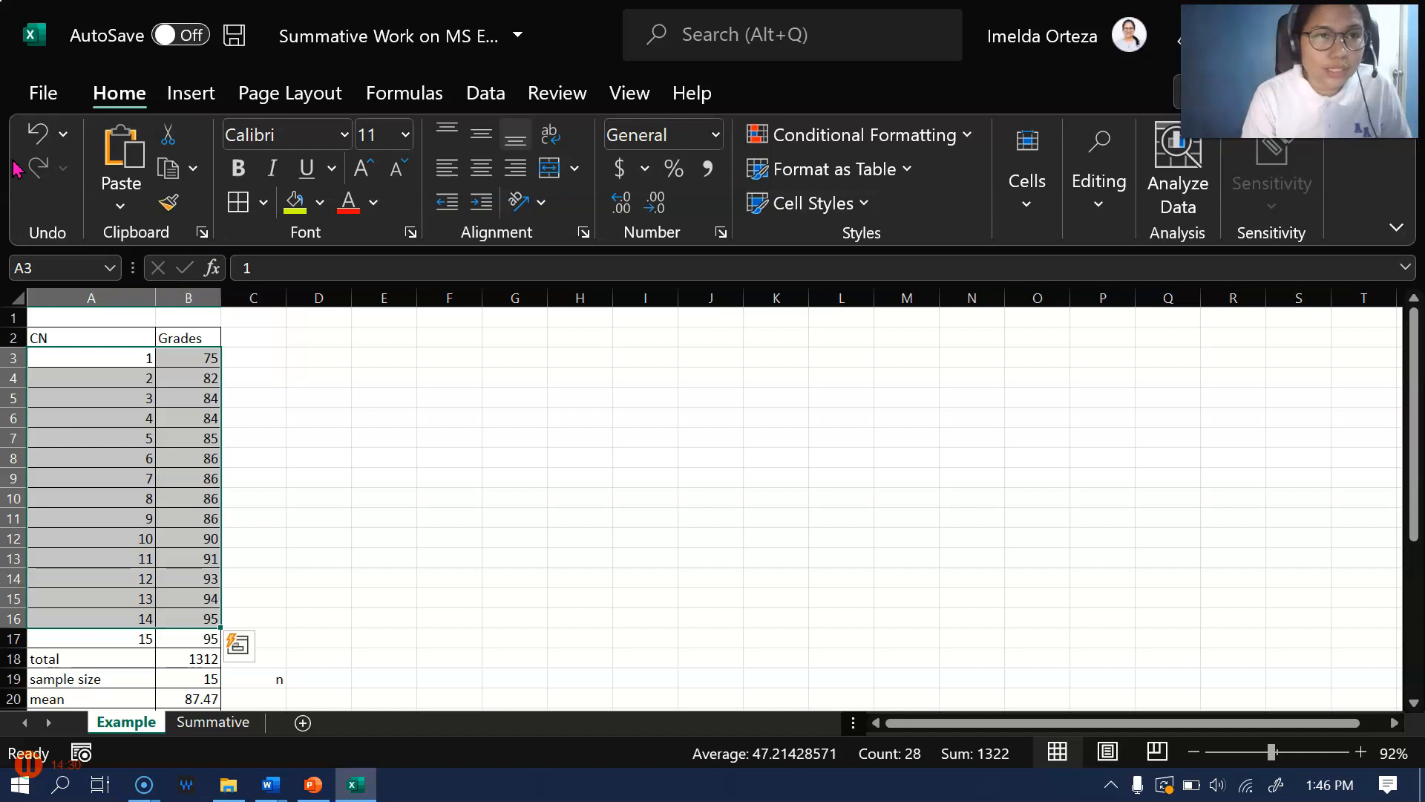
# Undo the sort that rearranged only the grades column
pyautogui.click(39, 133)
pyautogui.moveTo(468, 464); pyautogui.dragTo(467, 478)
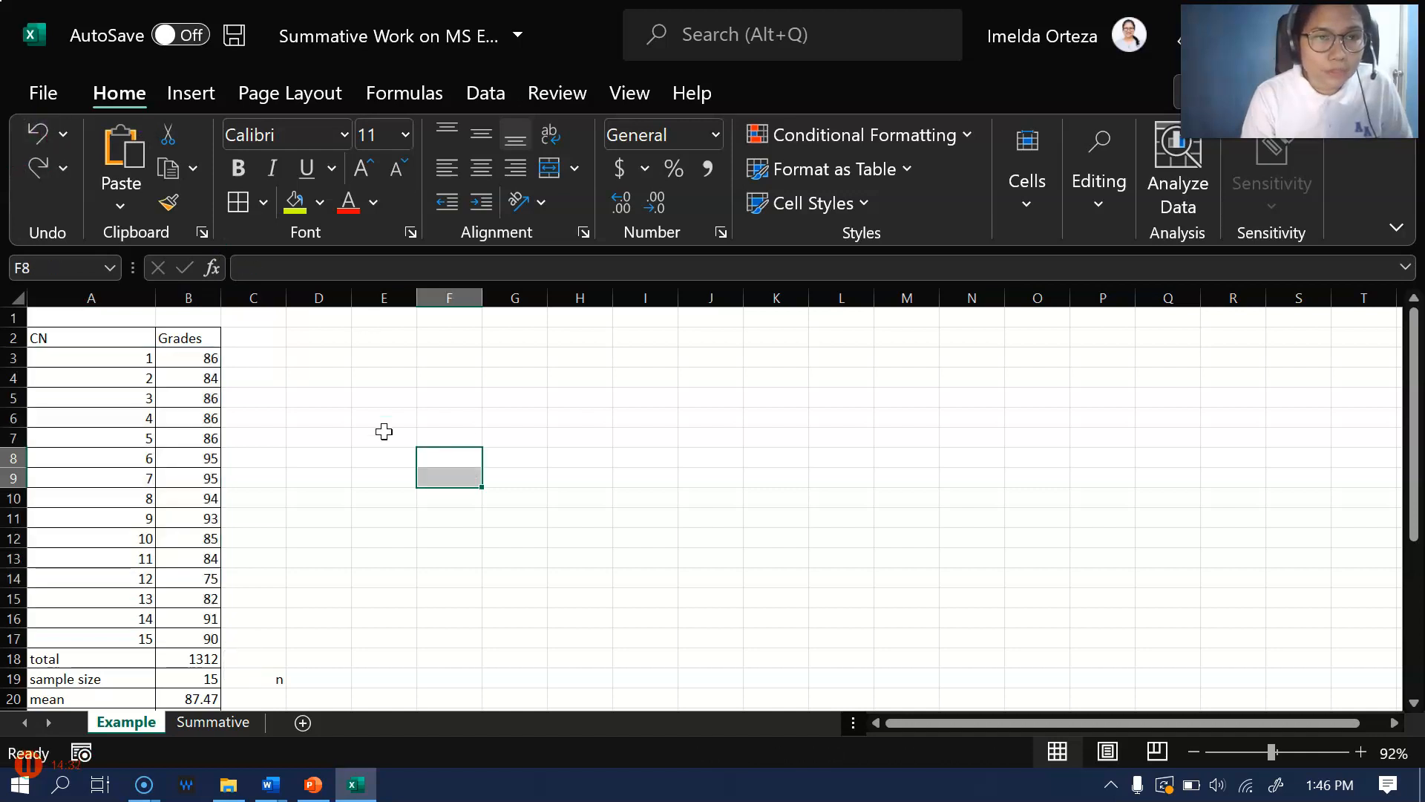
# Custom sort A3:B17 by the Grades column on cell values, smallest to largest, so each CN moves with its grade
pyautogui.moveTo(120, 352); pyautogui.dragTo(199, 638)
pyautogui.rightClick(163, 536)
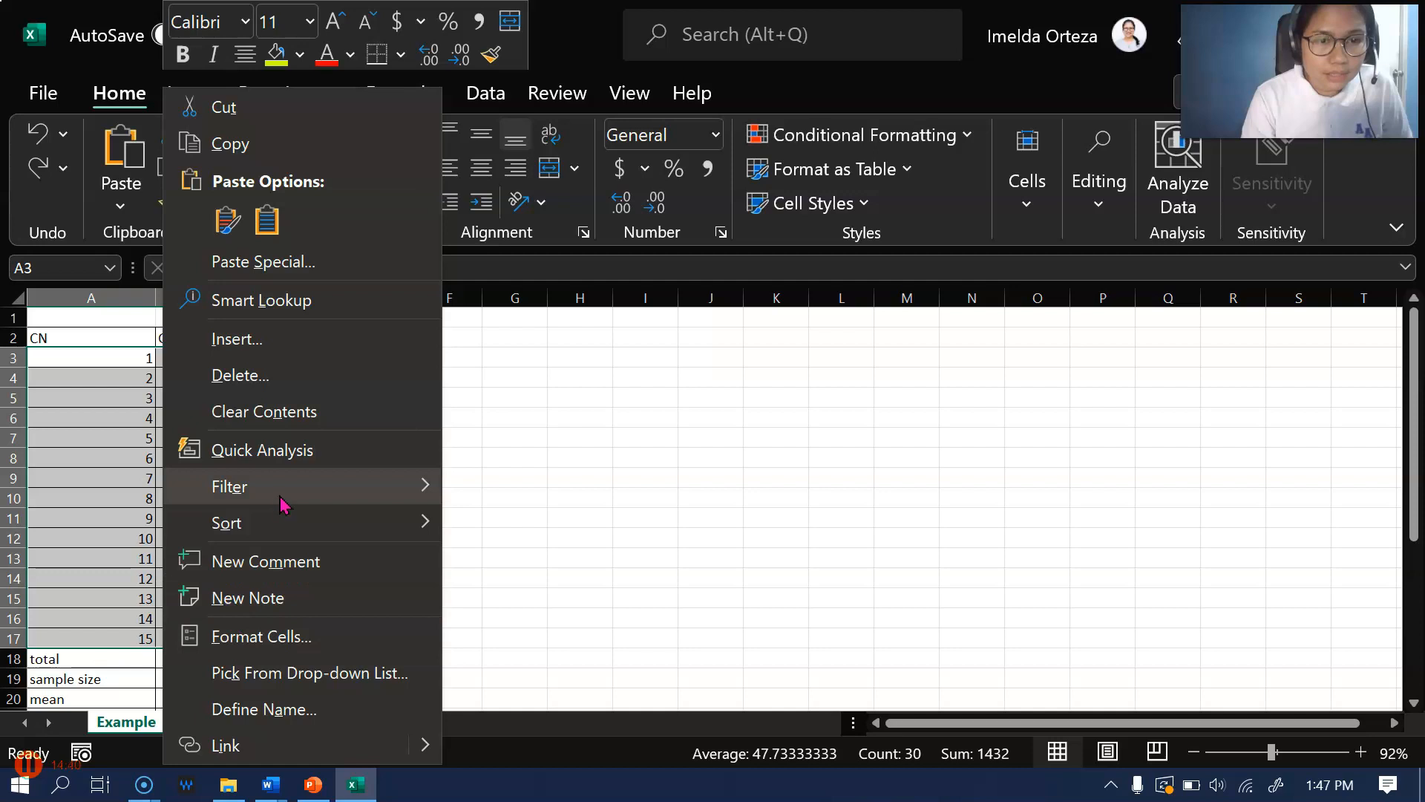
pyautogui.moveTo(274, 528)
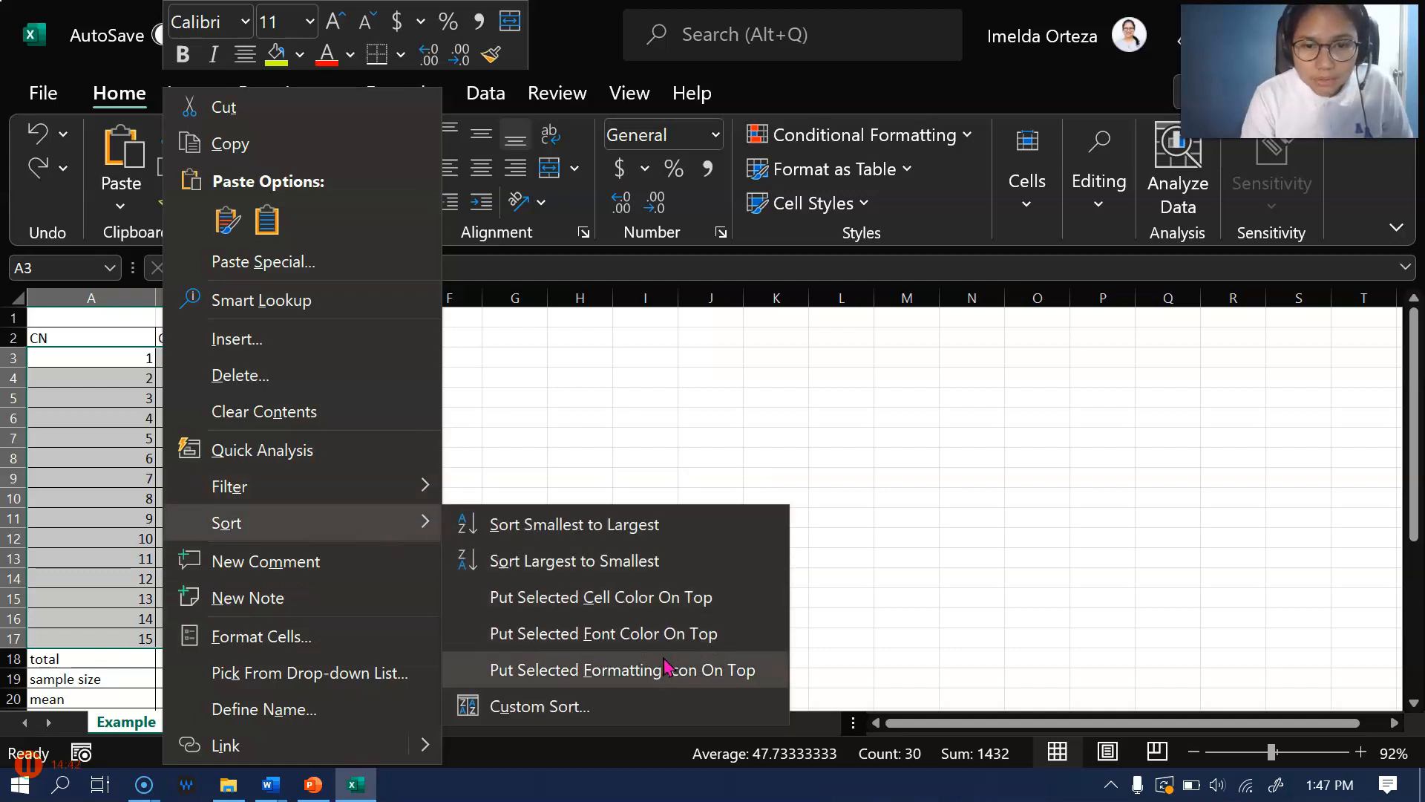
pyautogui.click(541, 707)
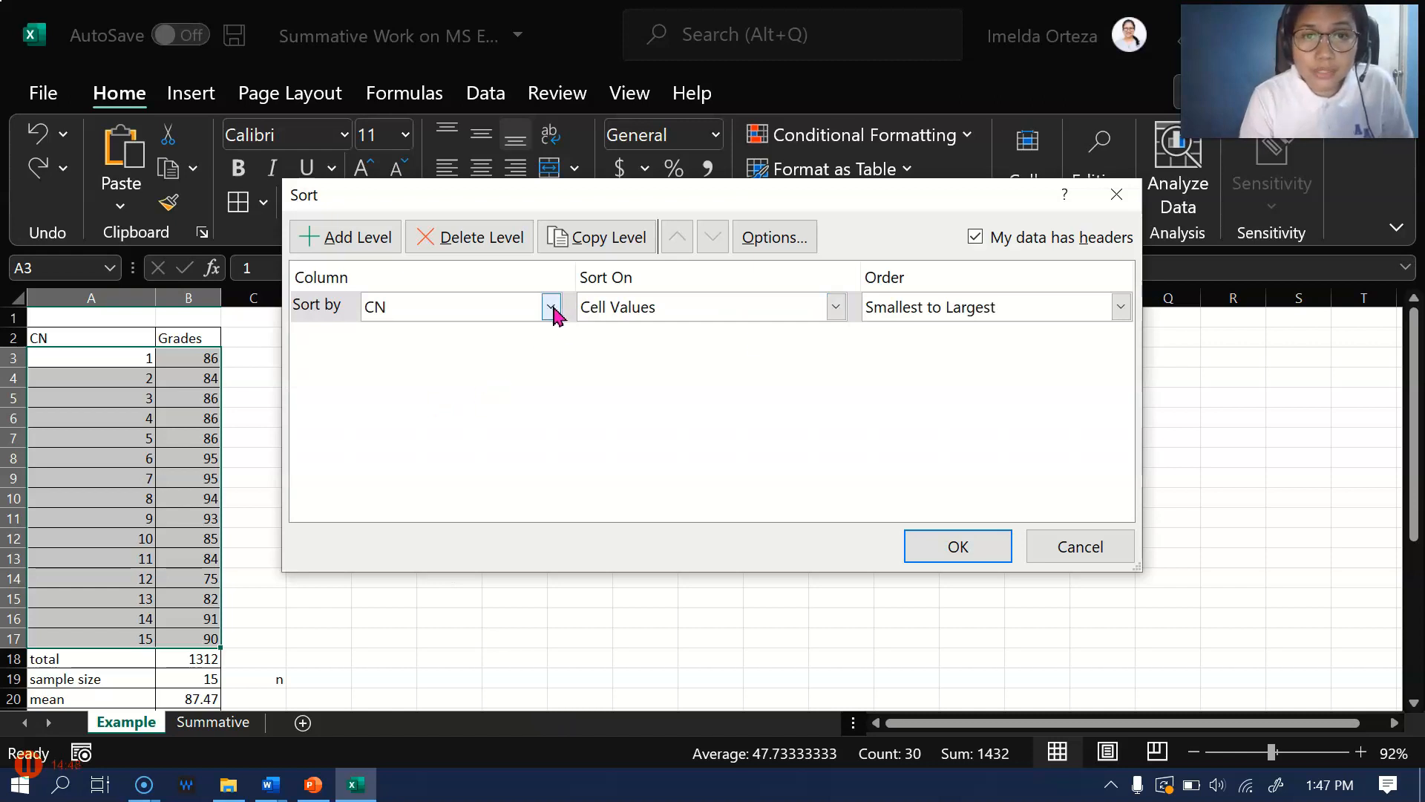
pyautogui.click(840, 308)
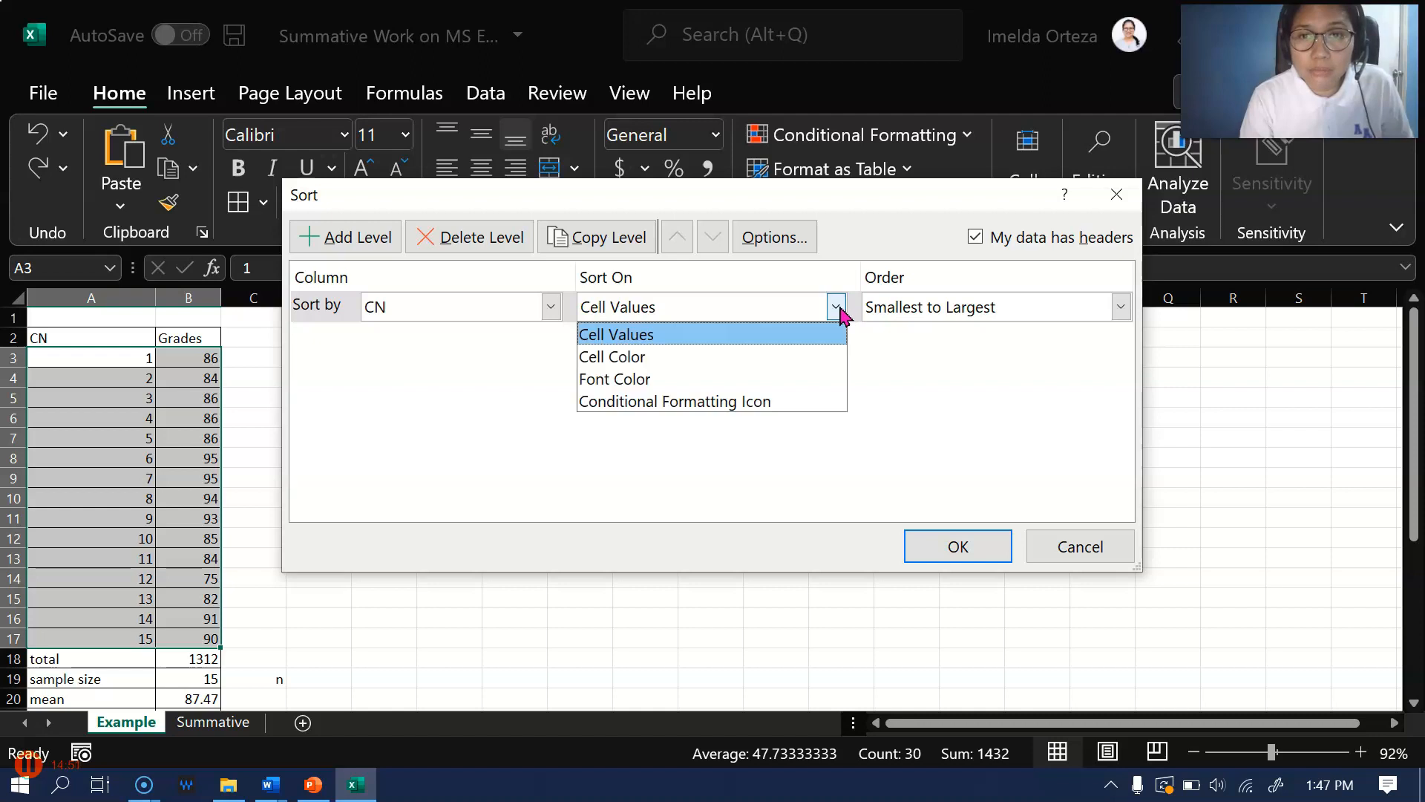
pyautogui.click(764, 333)
pyautogui.click(551, 306)
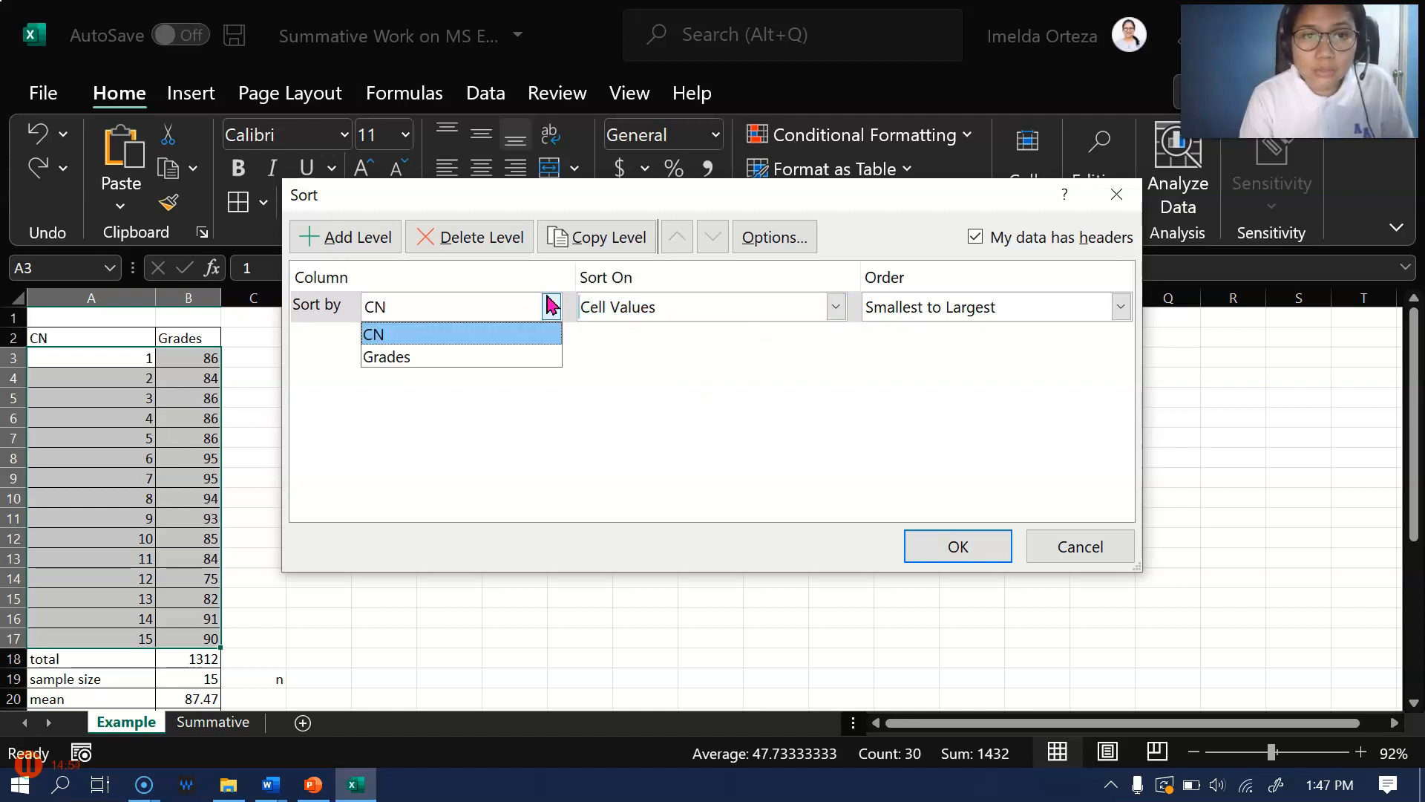
pyautogui.click(529, 357)
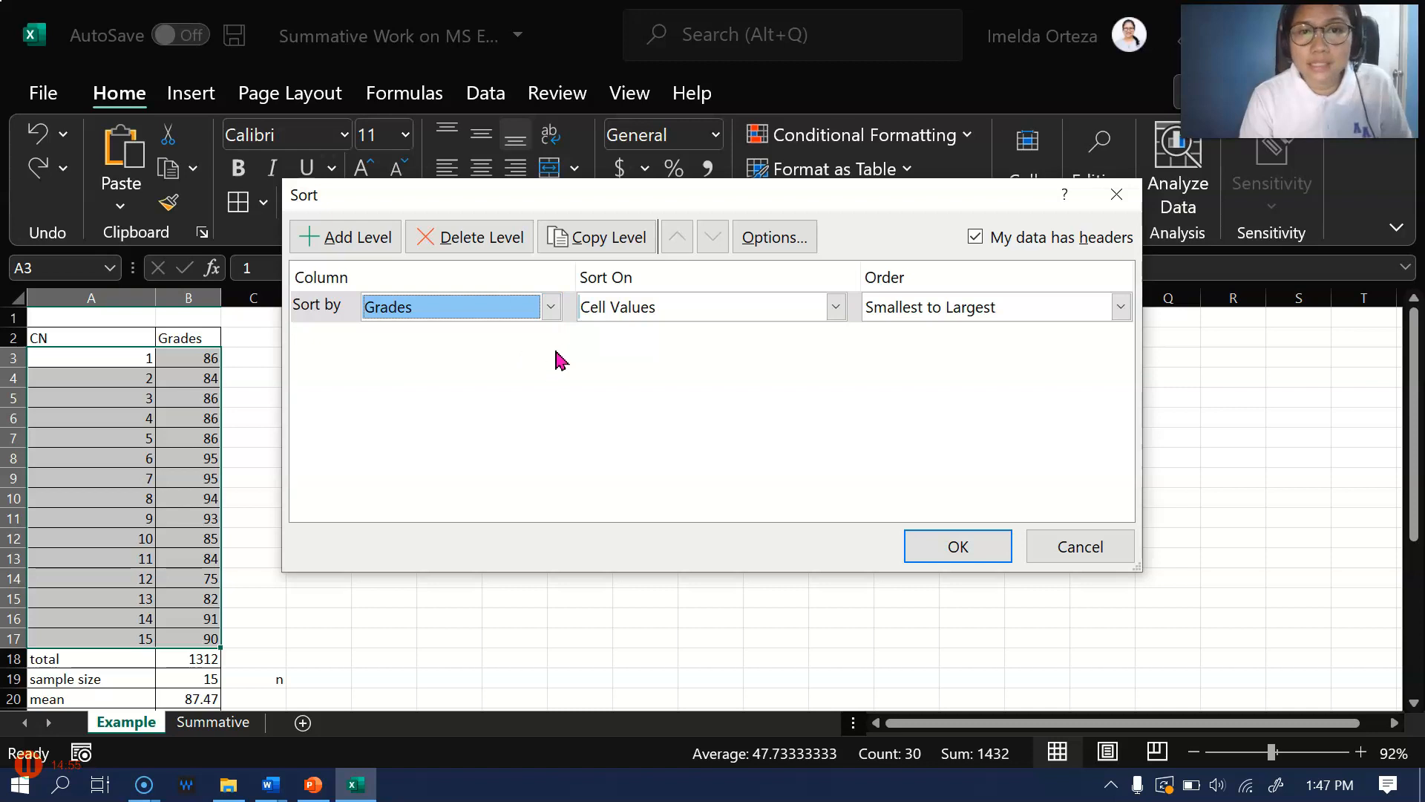
pyautogui.click(921, 559)
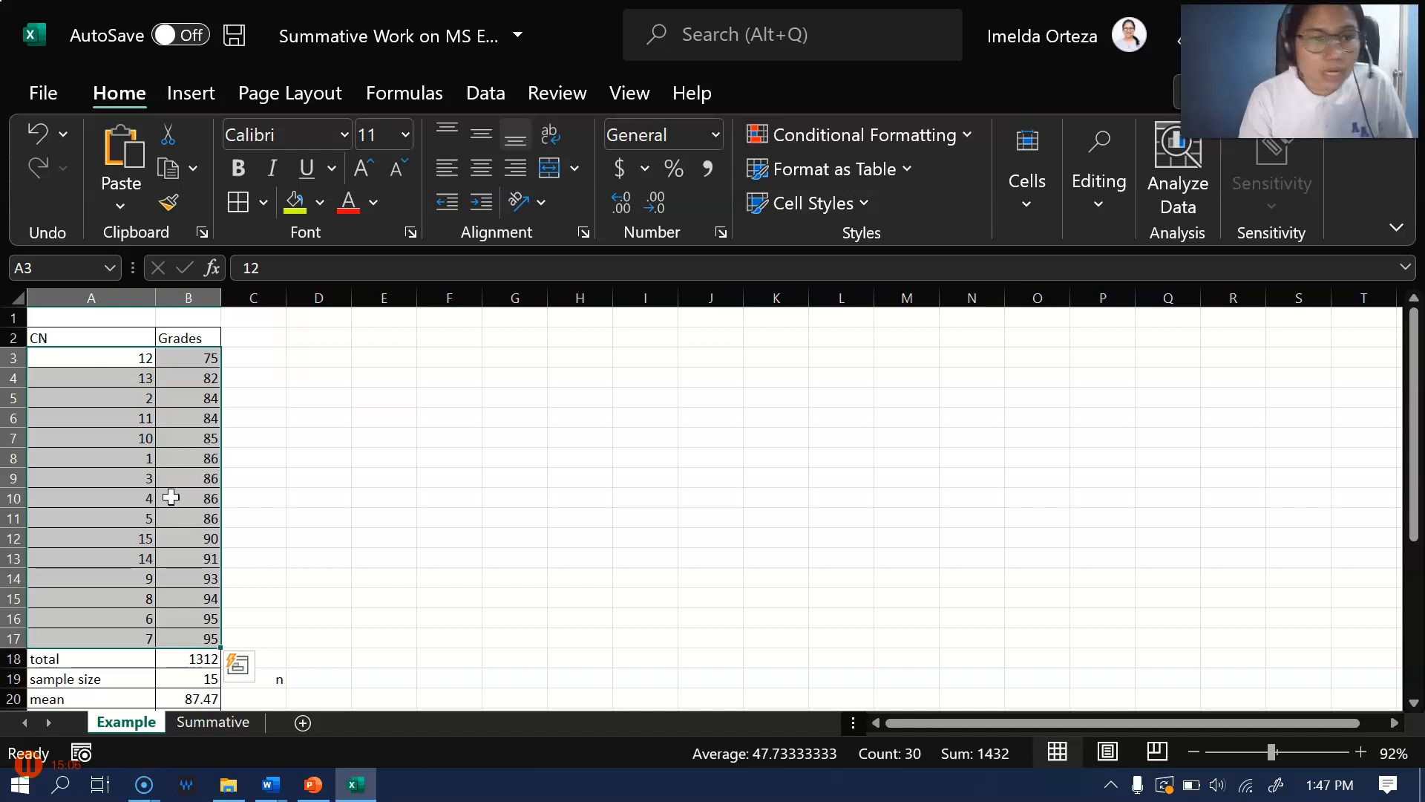
# Review the sorted CN and Grades rows and the summary statistics down to the sort and formatting entries
pyautogui.scroll(-2, 284, 557)
pyautogui.scroll(1, 215, 519)
pyautogui.scroll(-1, 203, 417)
pyautogui.scroll(2, 204, 417)
pyautogui.scroll(-1, 191, 419)
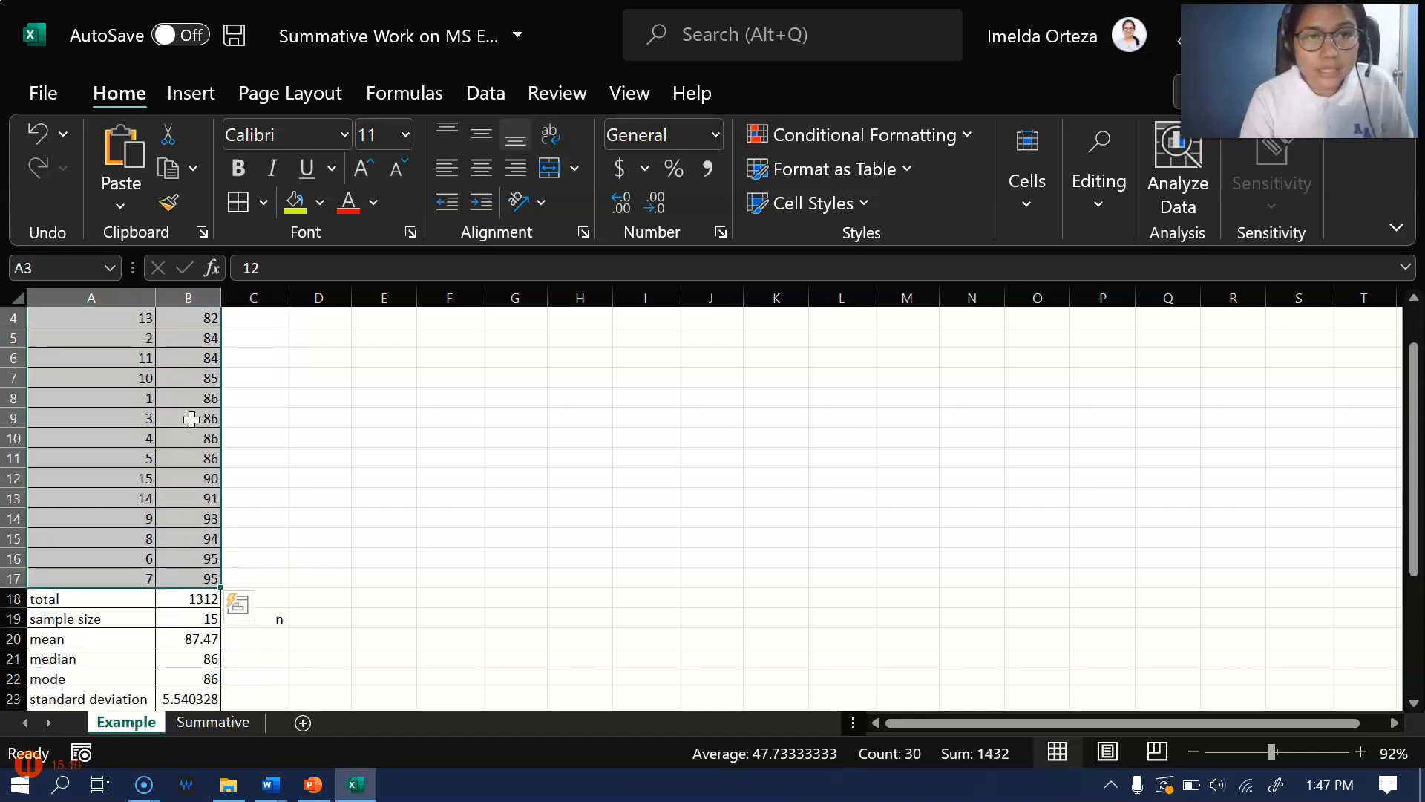
pyautogui.scroll(-3, 157, 579)
pyautogui.scroll(-1, 259, 594)
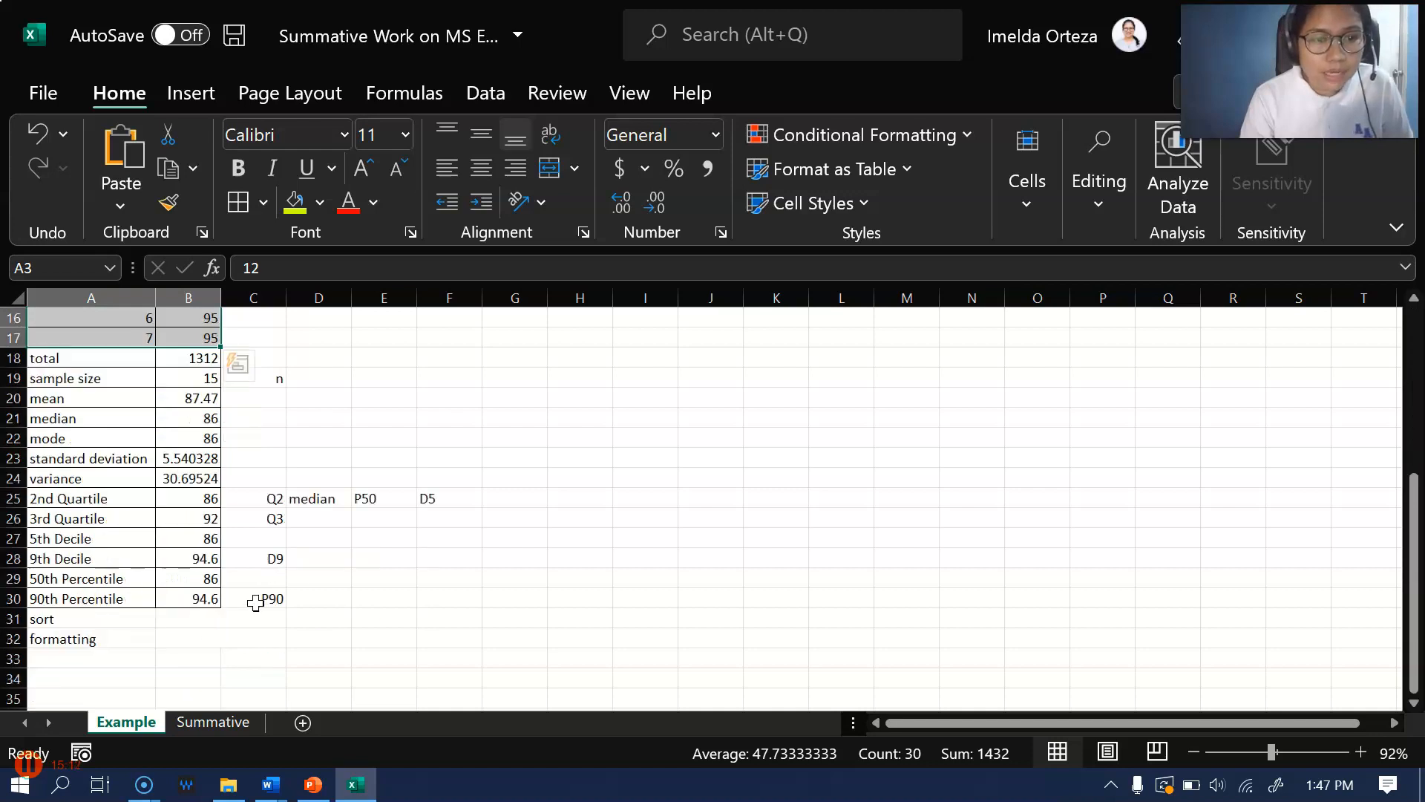
# Make the CN and Grades column headers in A2:B2 bold
pyautogui.scroll(4, 232, 611)
pyautogui.scroll(1, 104, 408)
pyautogui.scroll(-2, 394, 392)
pyautogui.scroll(2, 394, 391)
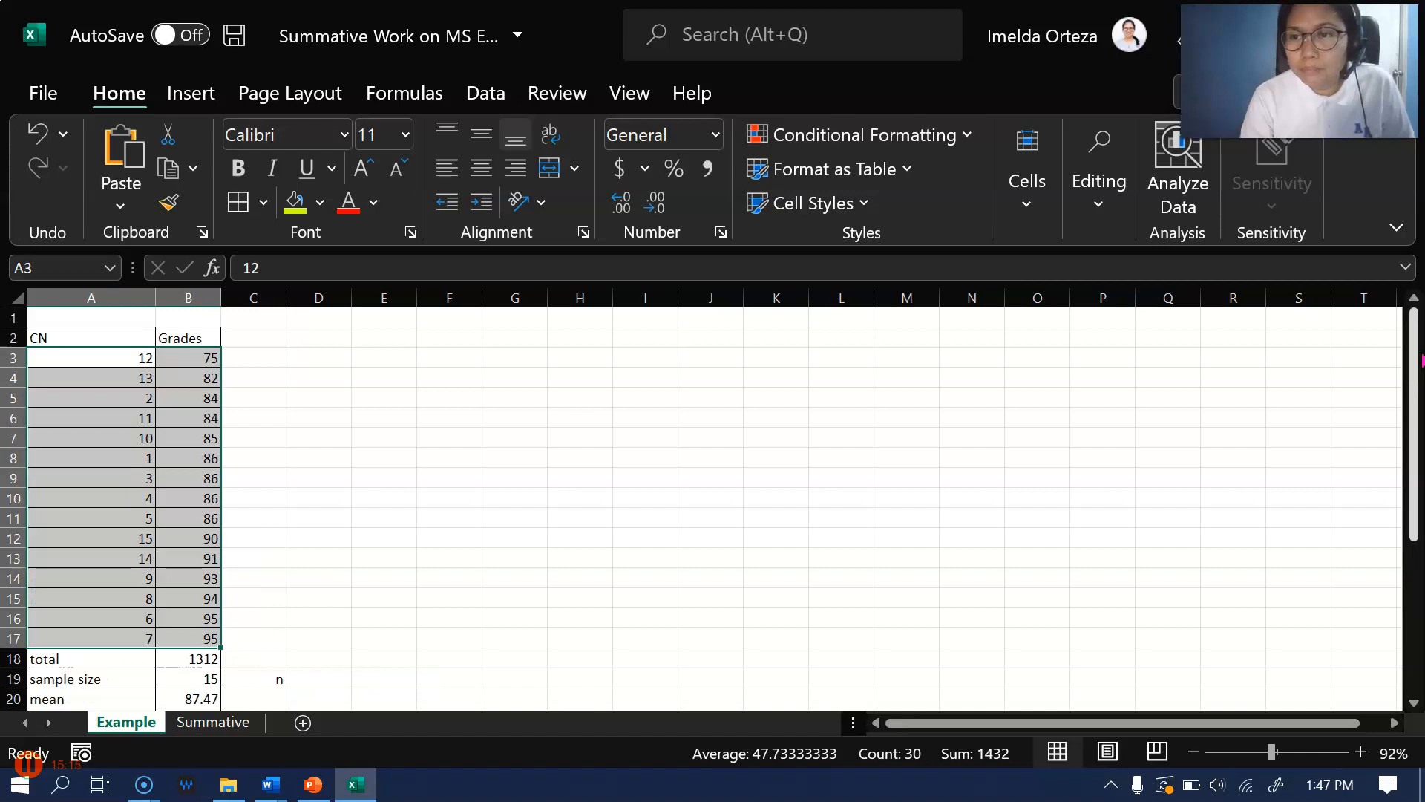
pyautogui.click(404, 376)
pyautogui.moveTo(54, 341); pyautogui.dragTo(177, 339)
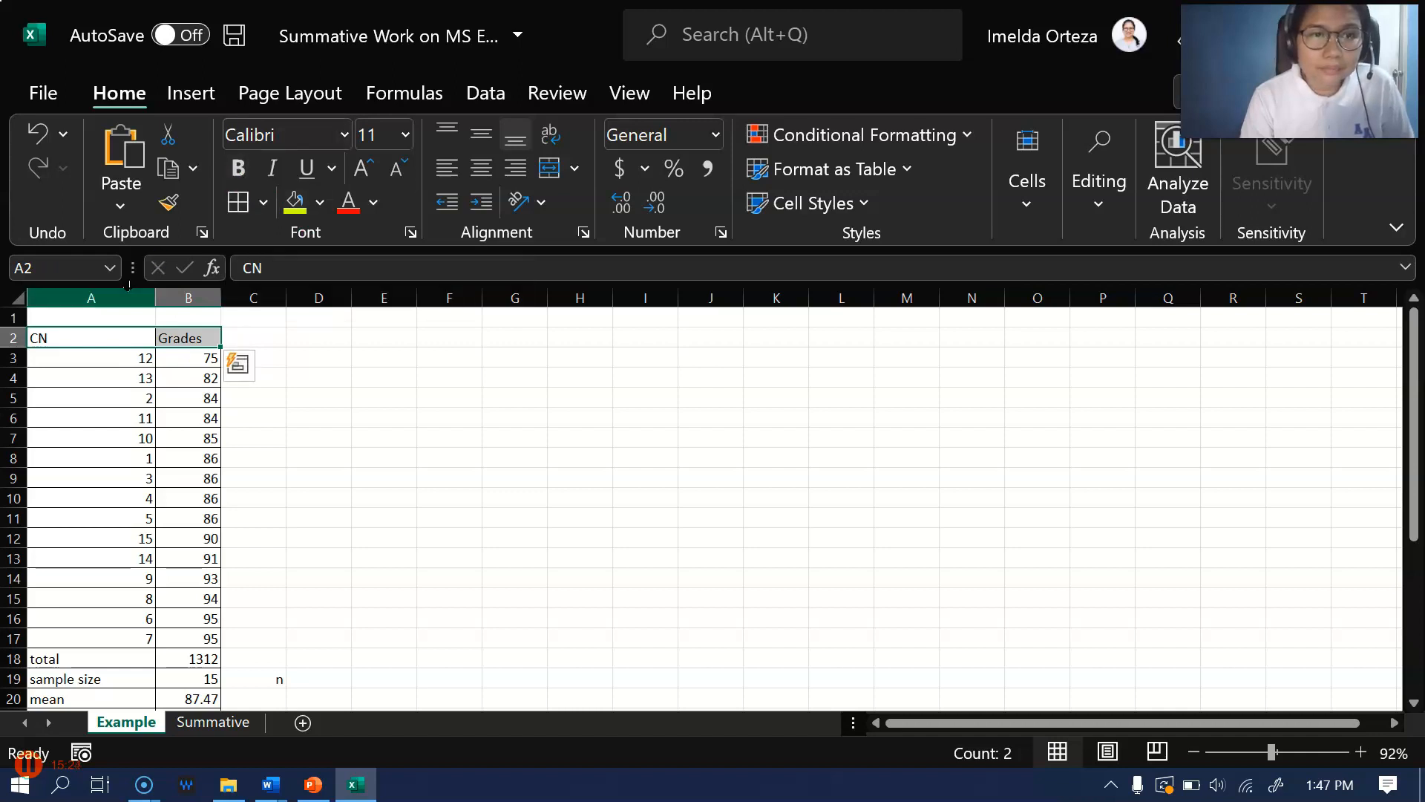
pyautogui.moveTo(111, 341); pyautogui.dragTo(168, 338)
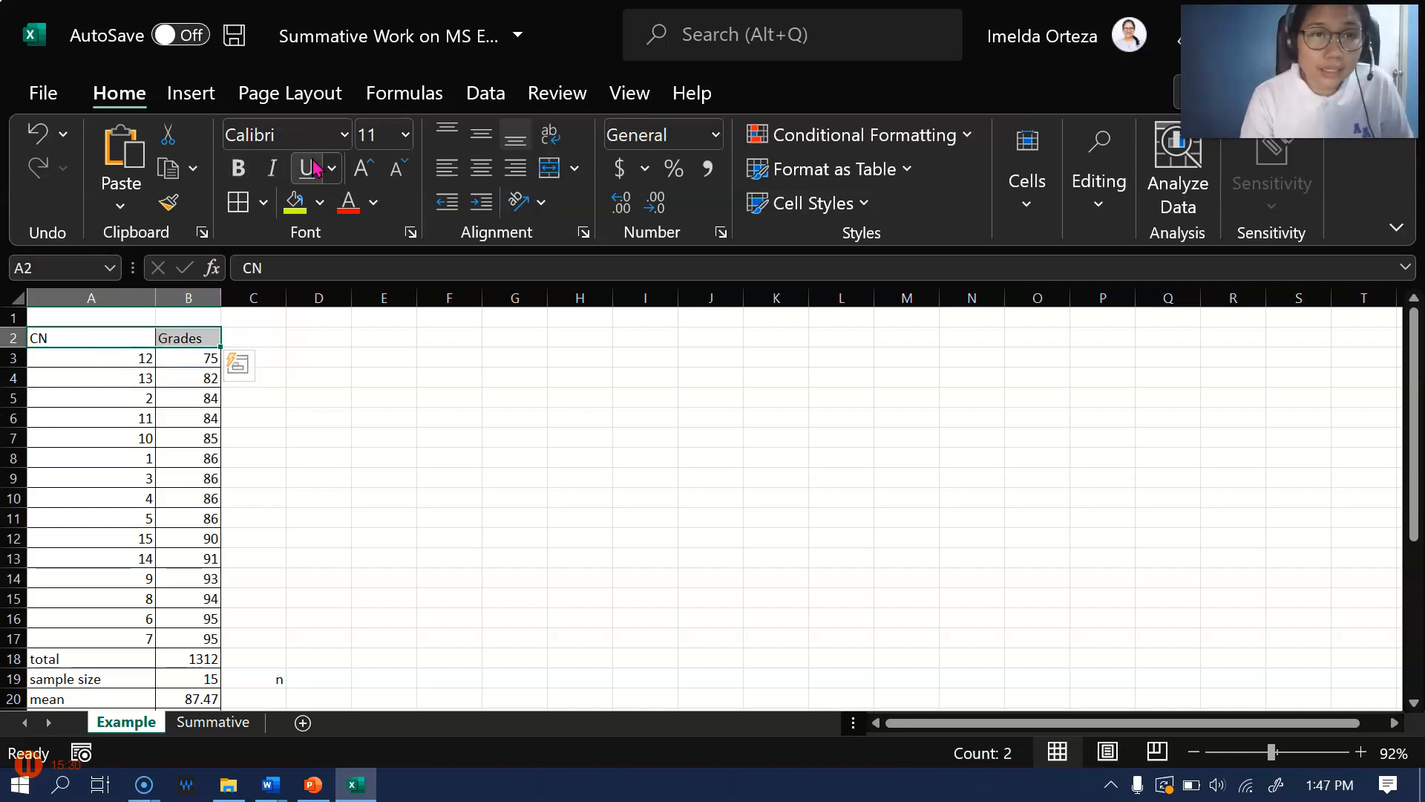
pyautogui.click(239, 169)
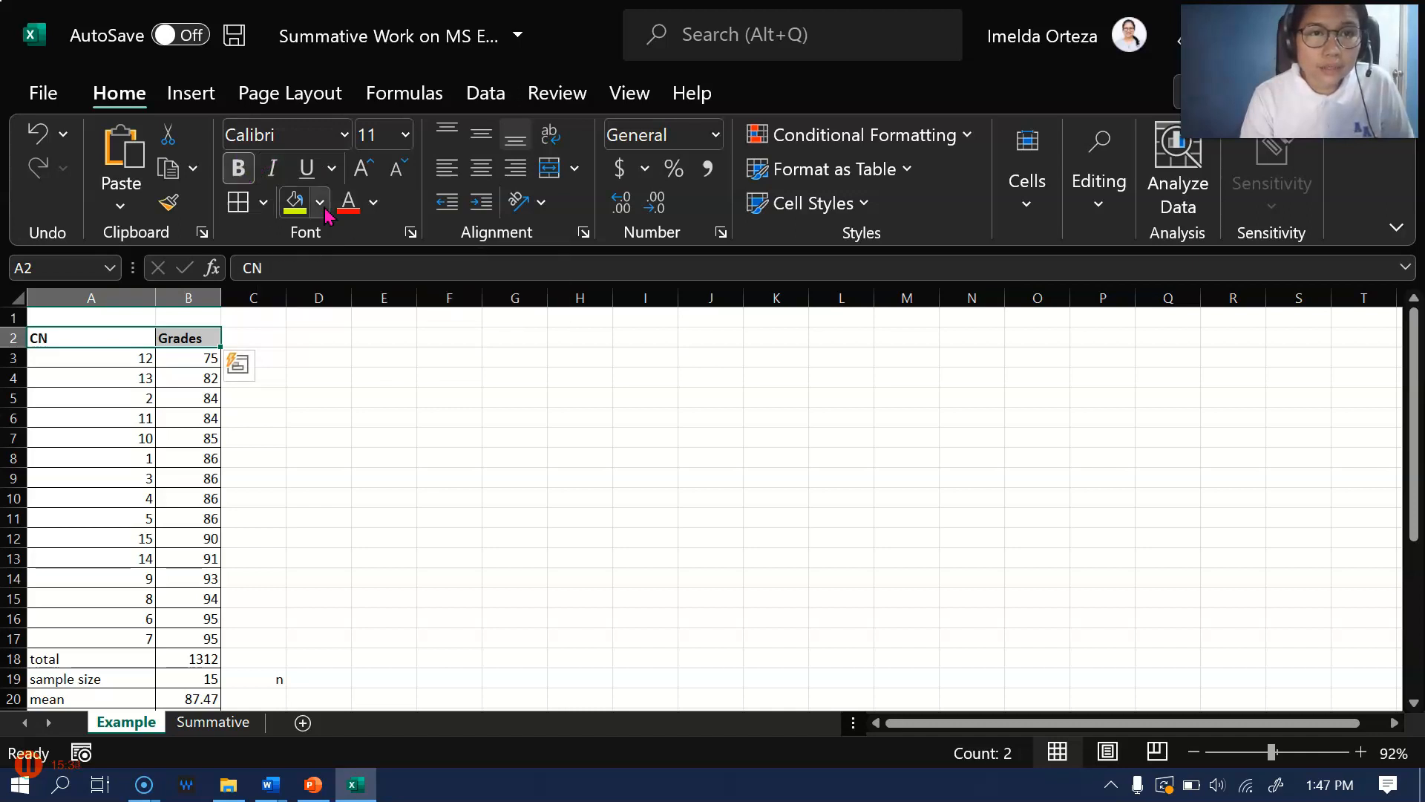
# Highlight only the Grades header cell B2 with the current yellow fill color
pyautogui.click(182, 375)
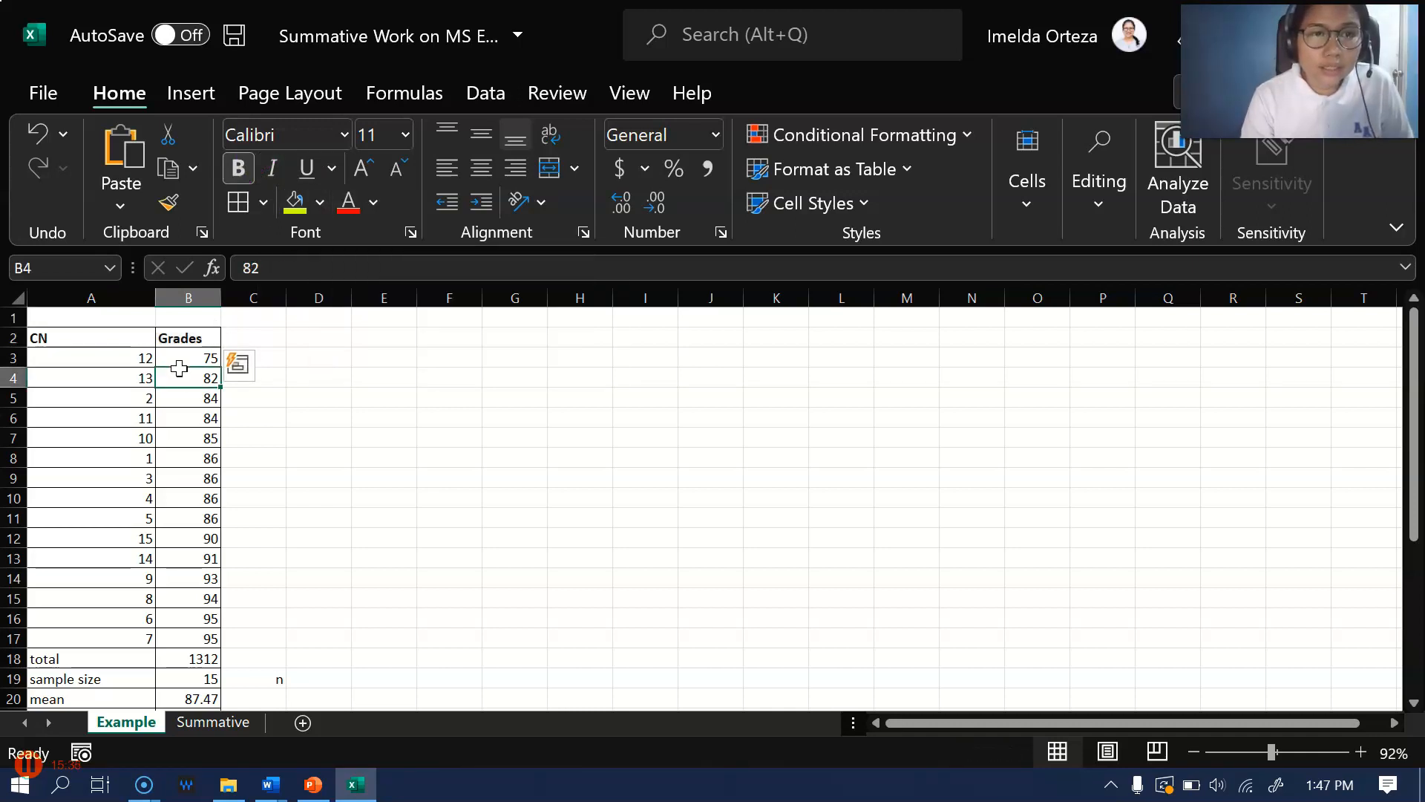
pyautogui.click(173, 357)
pyautogui.click(173, 337)
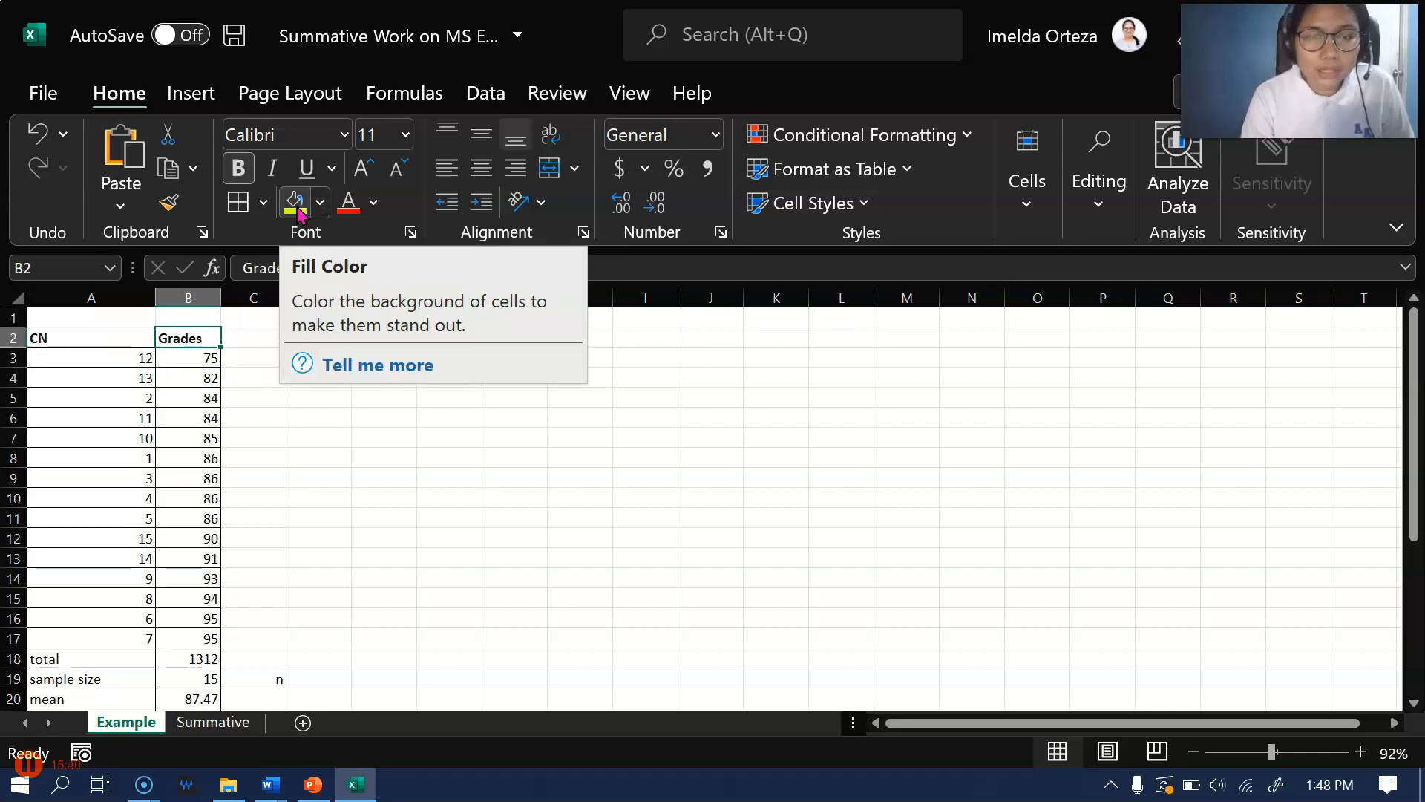
pyautogui.click(296, 208)
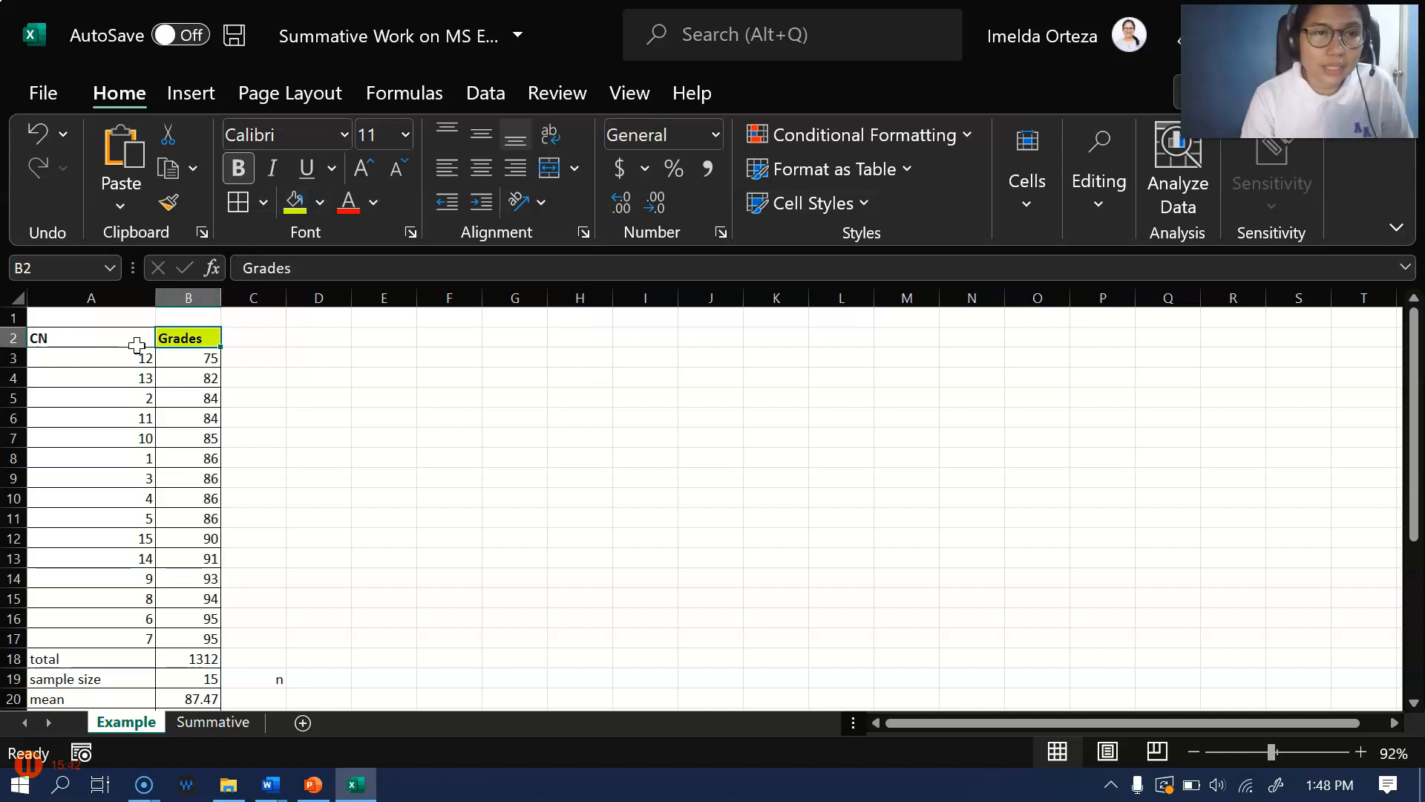
pyautogui.scroll(-4, 171, 420)
pyautogui.scroll(-3, 175, 441)
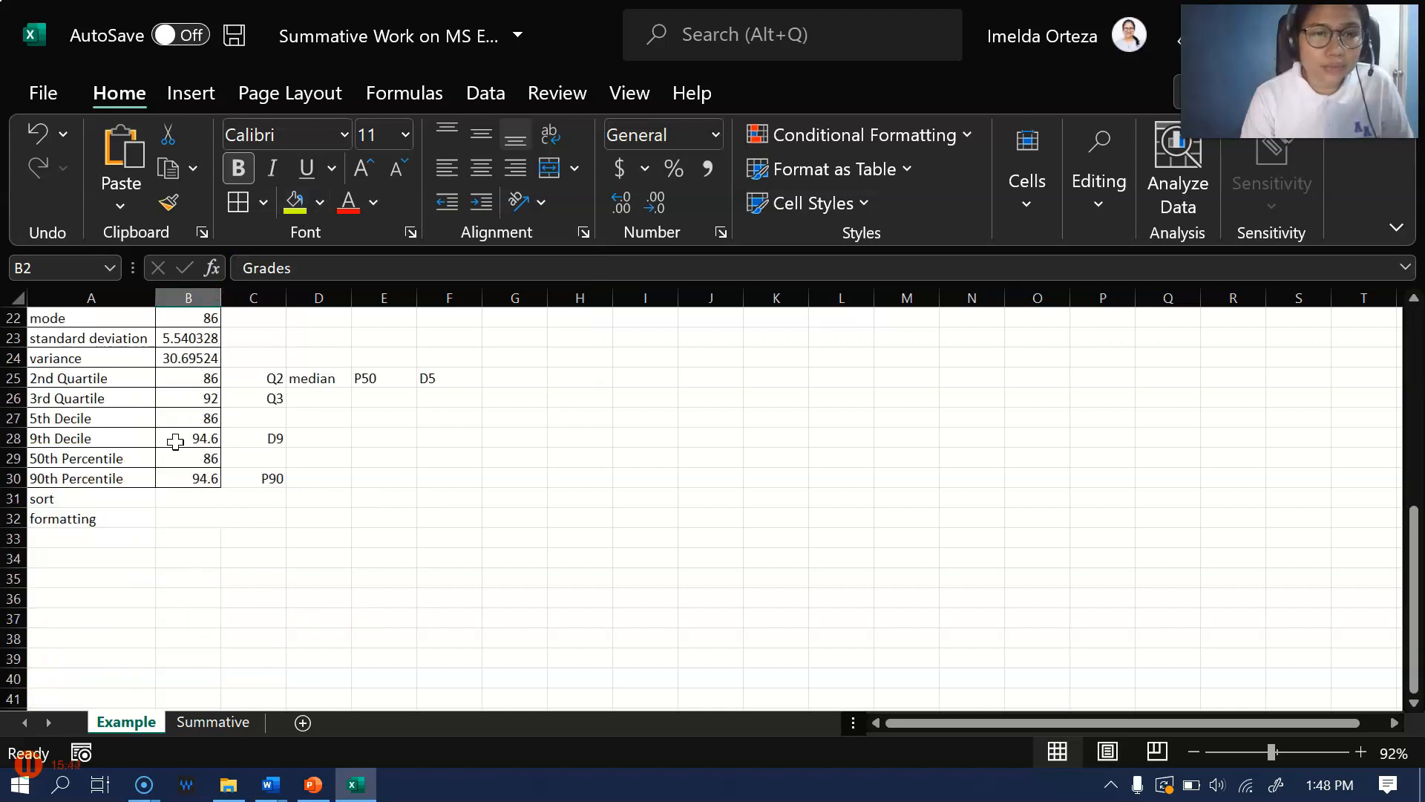
pyautogui.scroll(3, 436, 550)
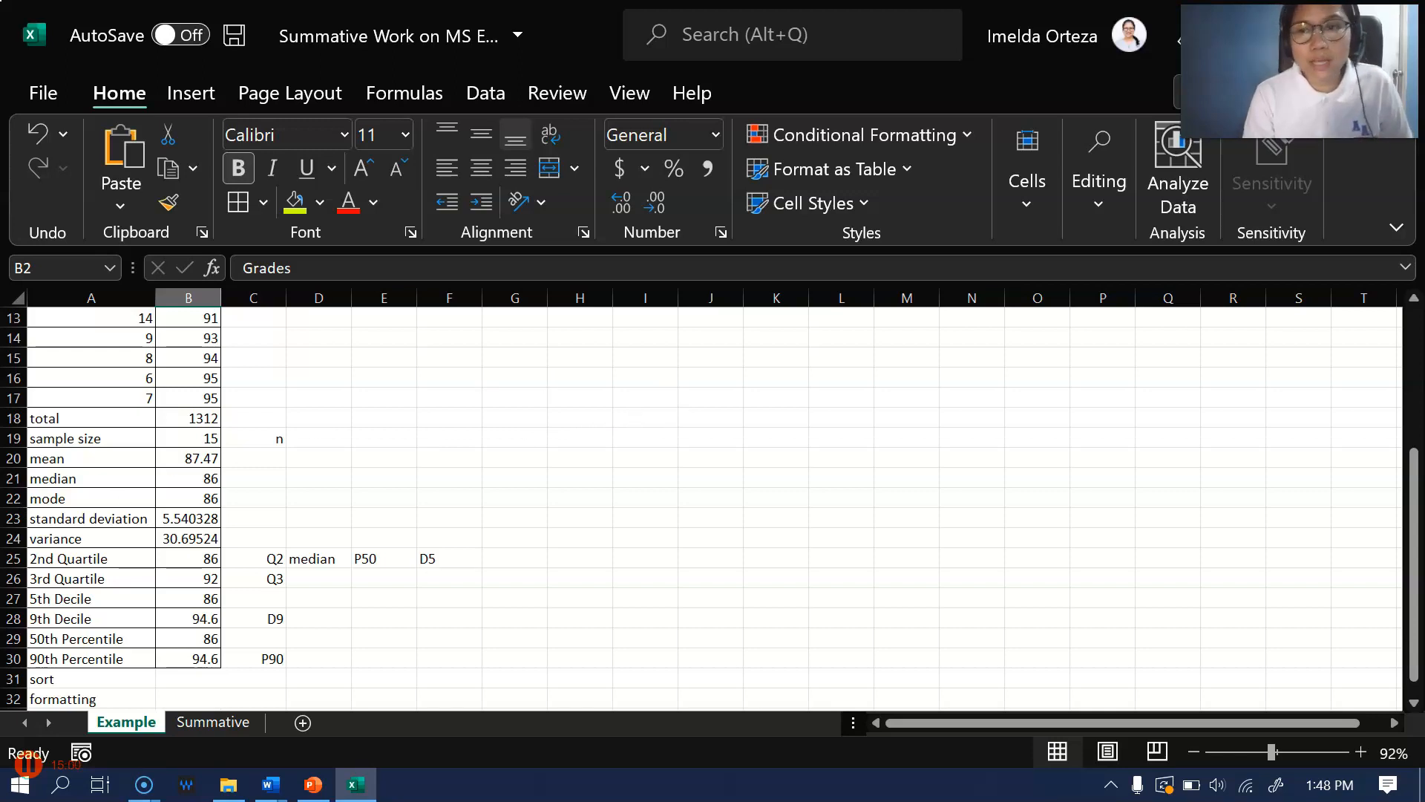
pyautogui.moveTo(1415, 579); pyautogui.dragTo(1414, 438)
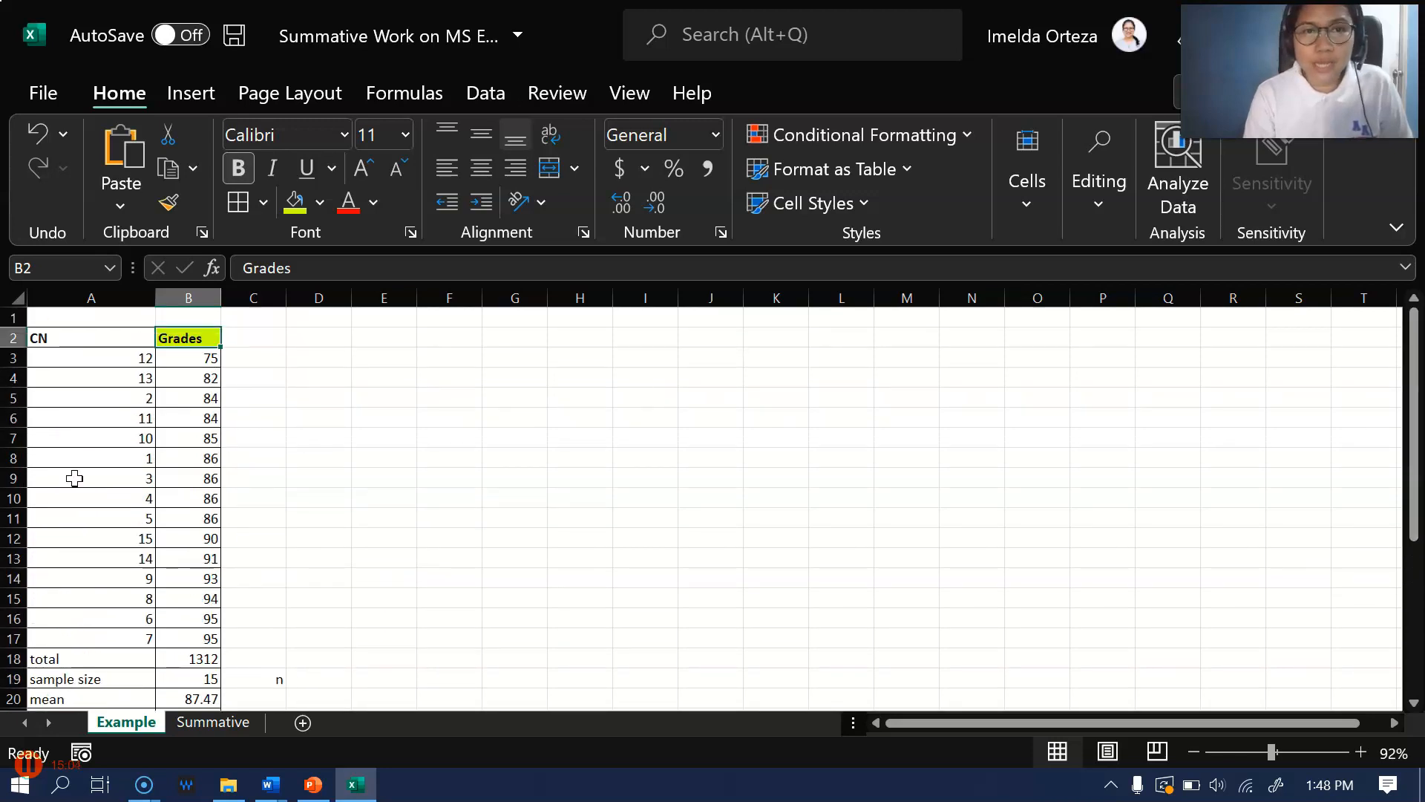